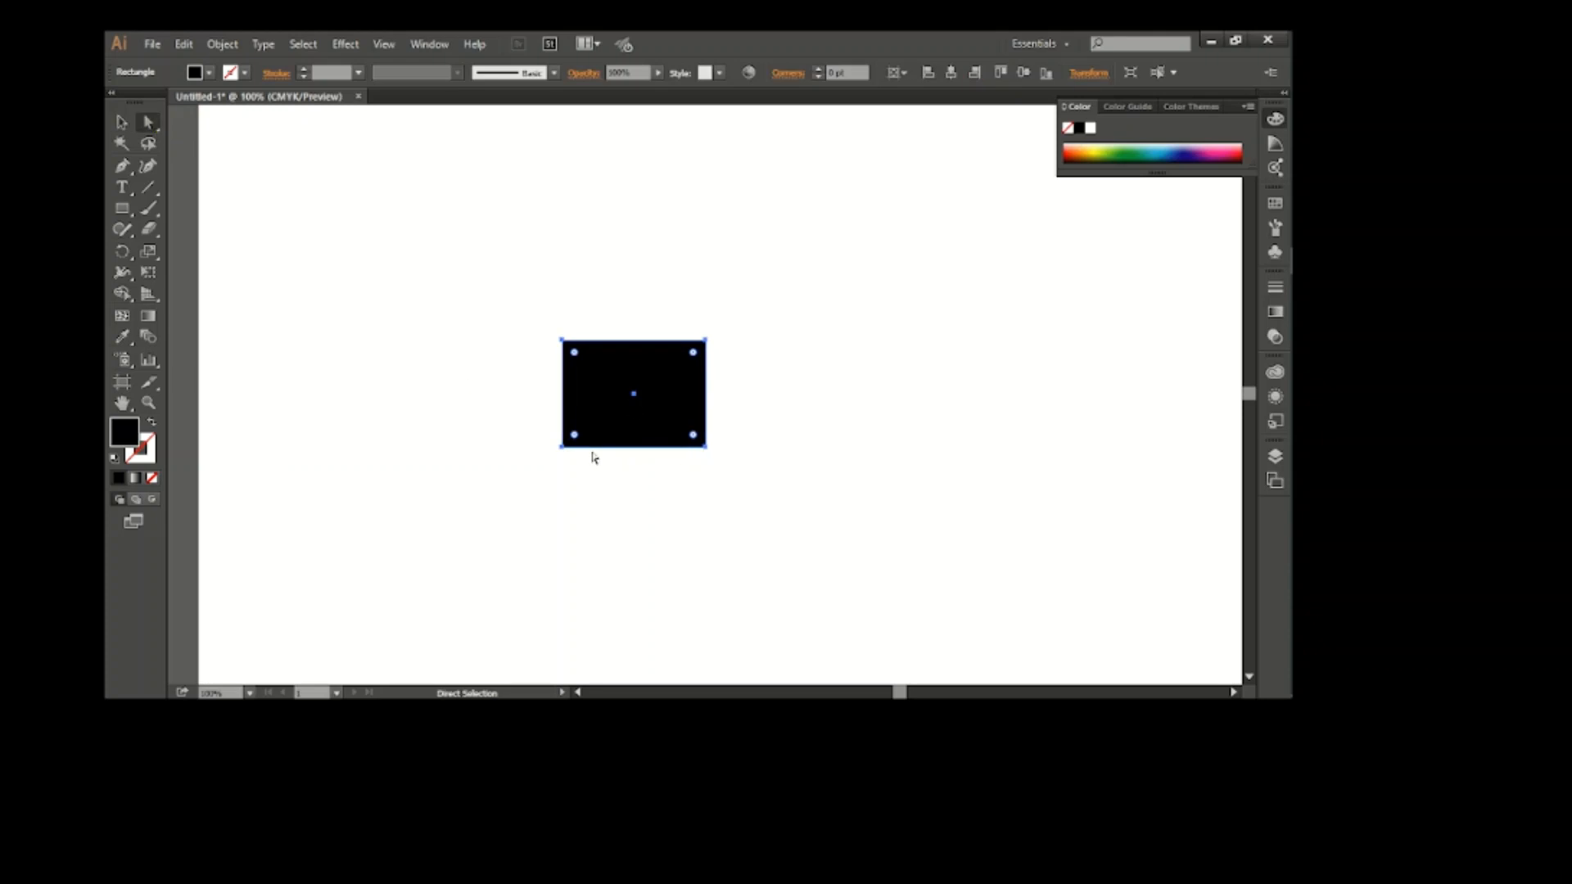
# Reshape the black rectangle into a slanted quadrilateral with a wide top and narrow base by moving its corner points
pyautogui.moveTo(562, 447); pyautogui.dragTo(639, 446)
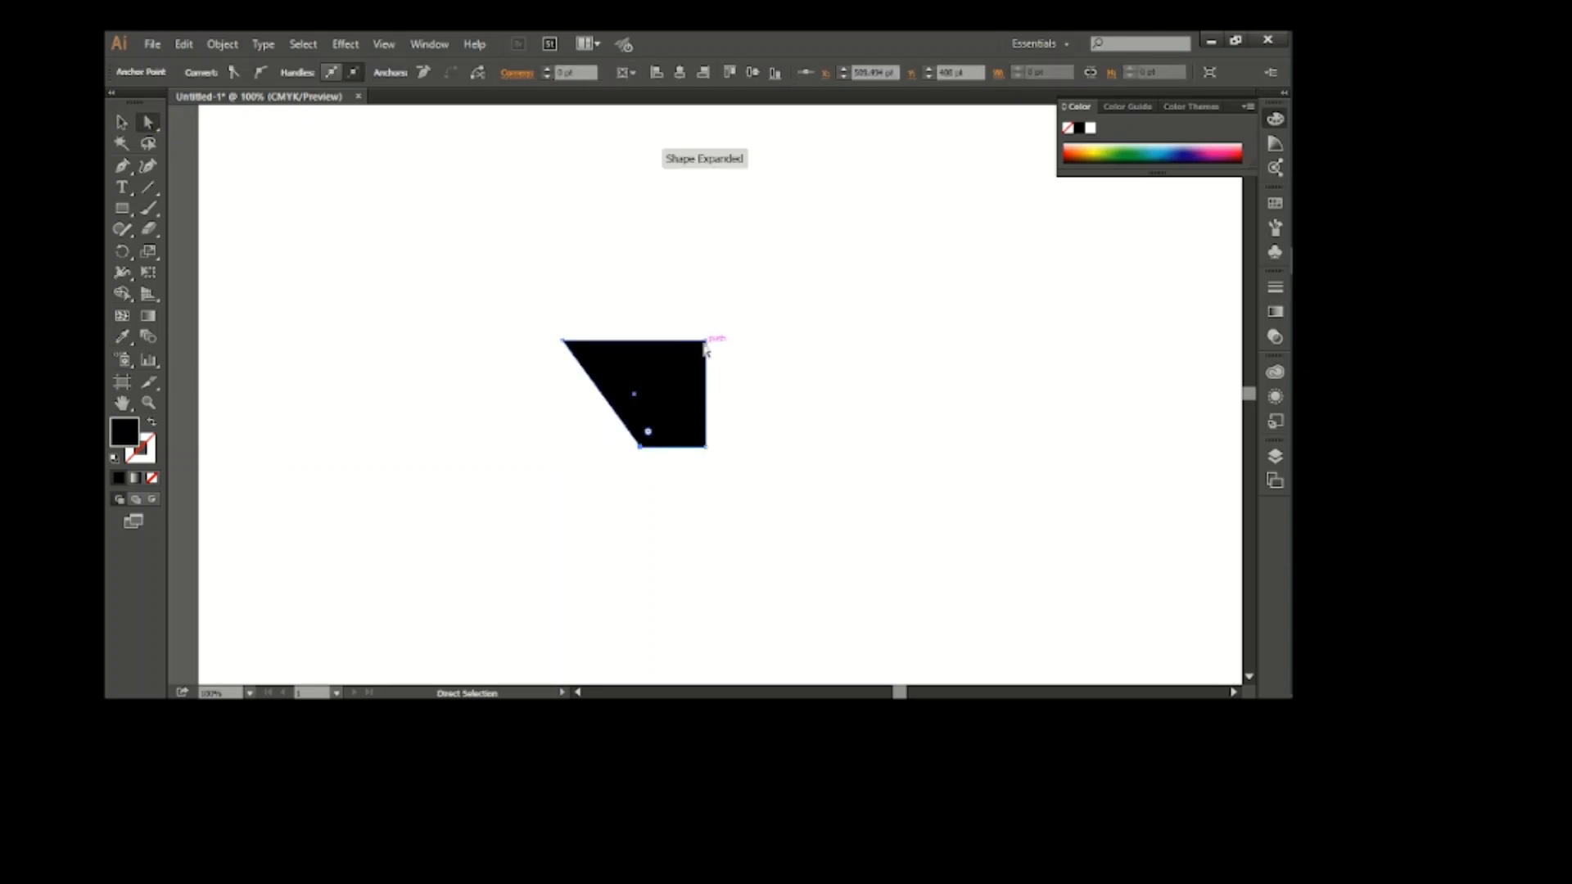
pyautogui.moveTo(705, 341); pyautogui.dragTo(776, 367)
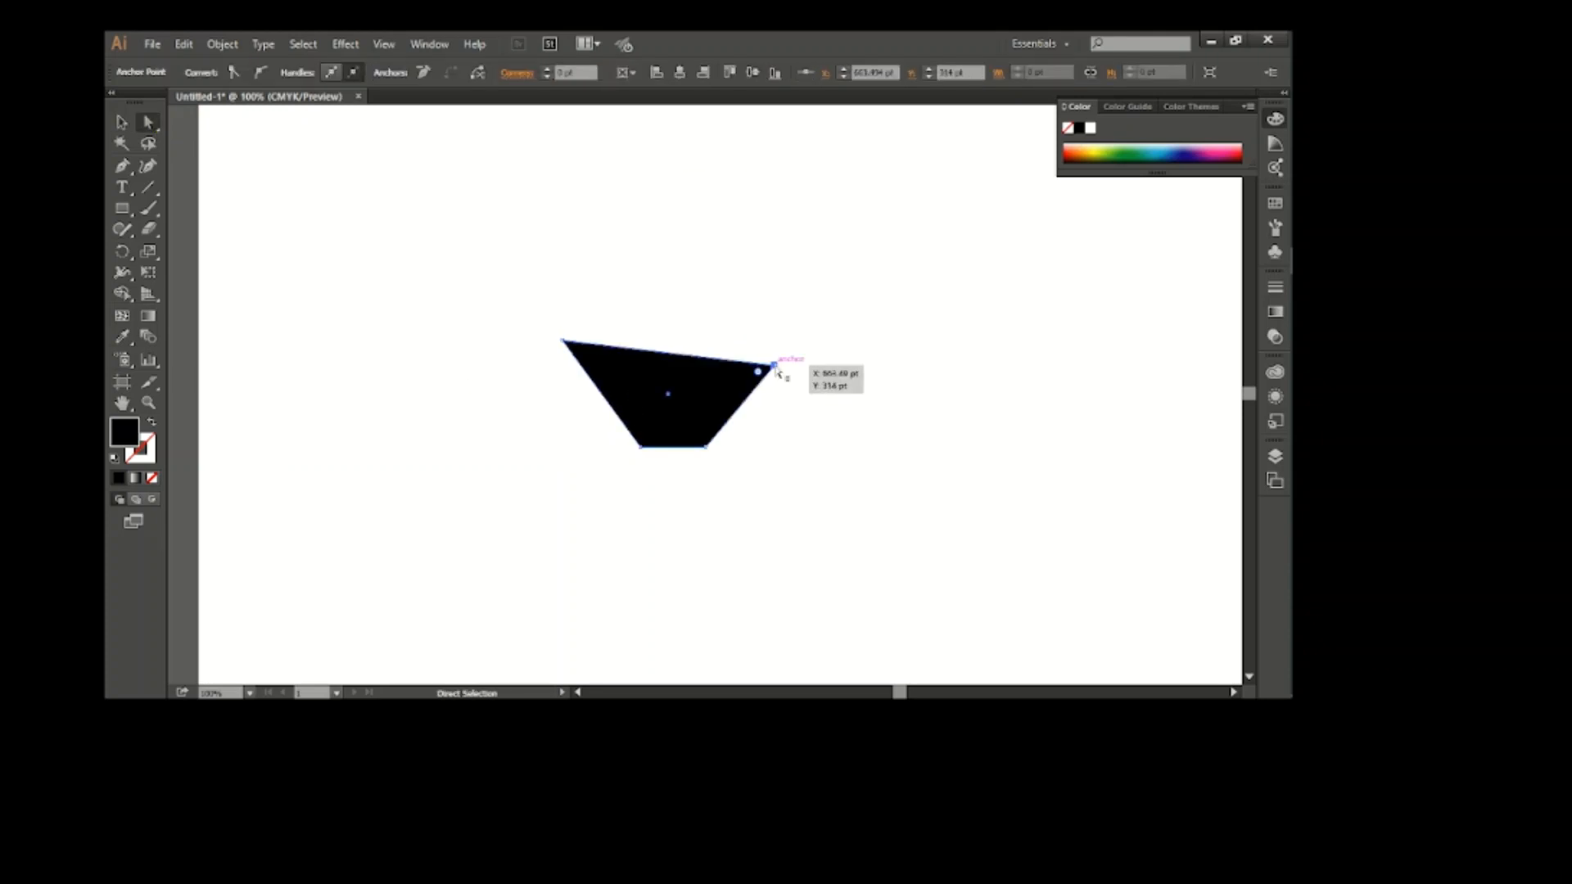
pyautogui.moveTo(563, 341); pyautogui.dragTo(578, 353)
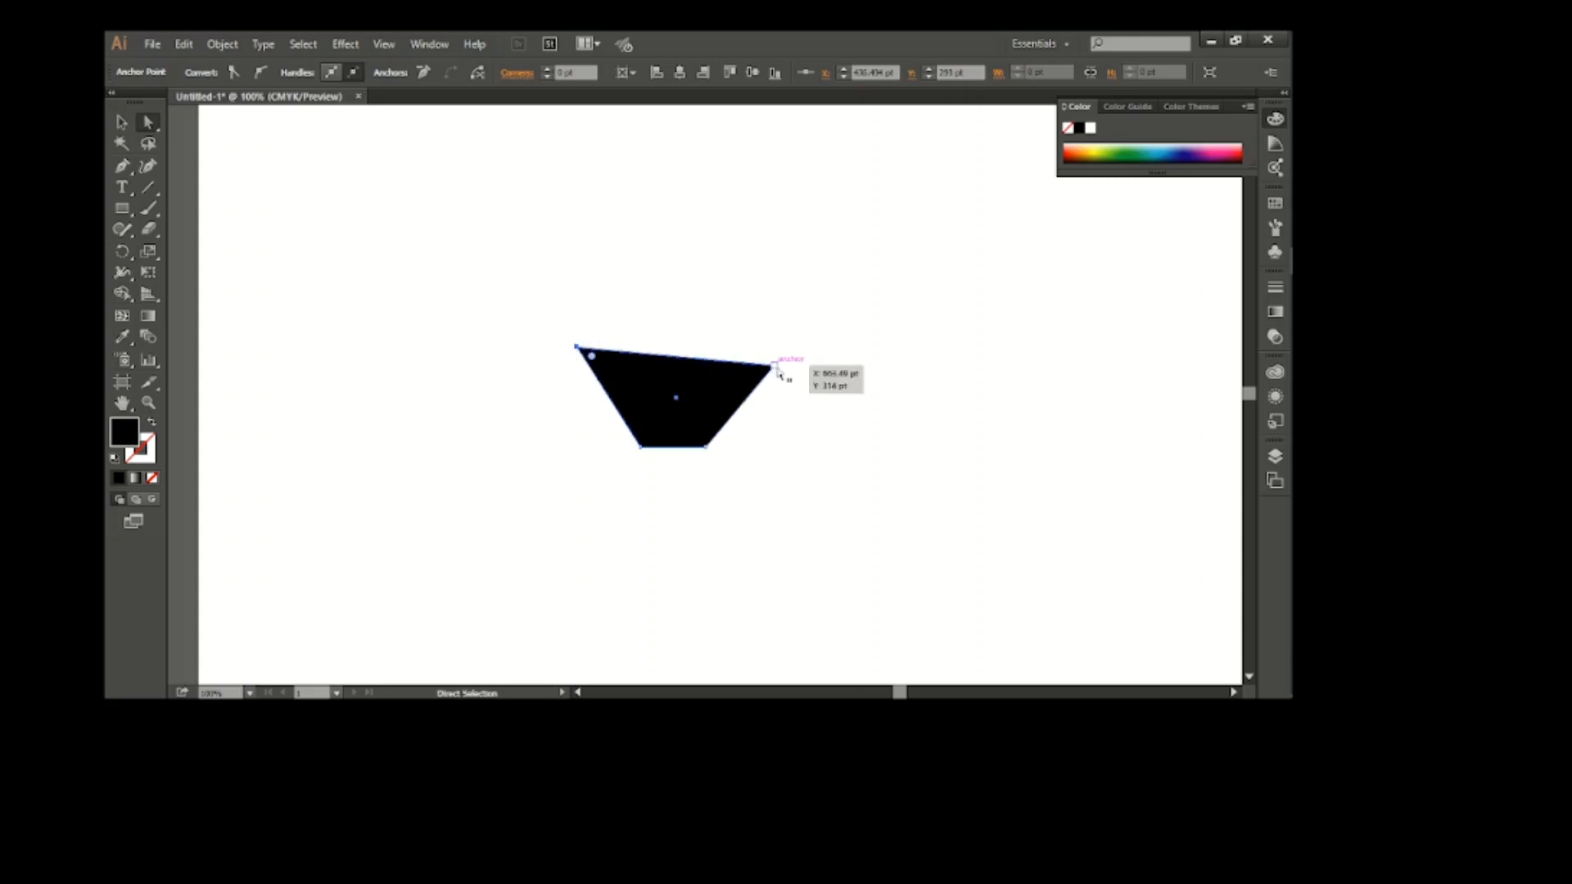
pyautogui.moveTo(778, 370); pyautogui.dragTo(786, 377)
pyautogui.moveTo(641, 449); pyautogui.dragTo(654, 455)
pyautogui.hotkey('ctrl', 'shift', 'a')
# Create a 3-sided polygon with a 50 pt radius and place it just right of the quadrilateral, level with its base
pyautogui.moveTo(122, 208); pyautogui.dragTo(211, 273)
pyautogui.click(807, 364)
pyautogui.write('3')
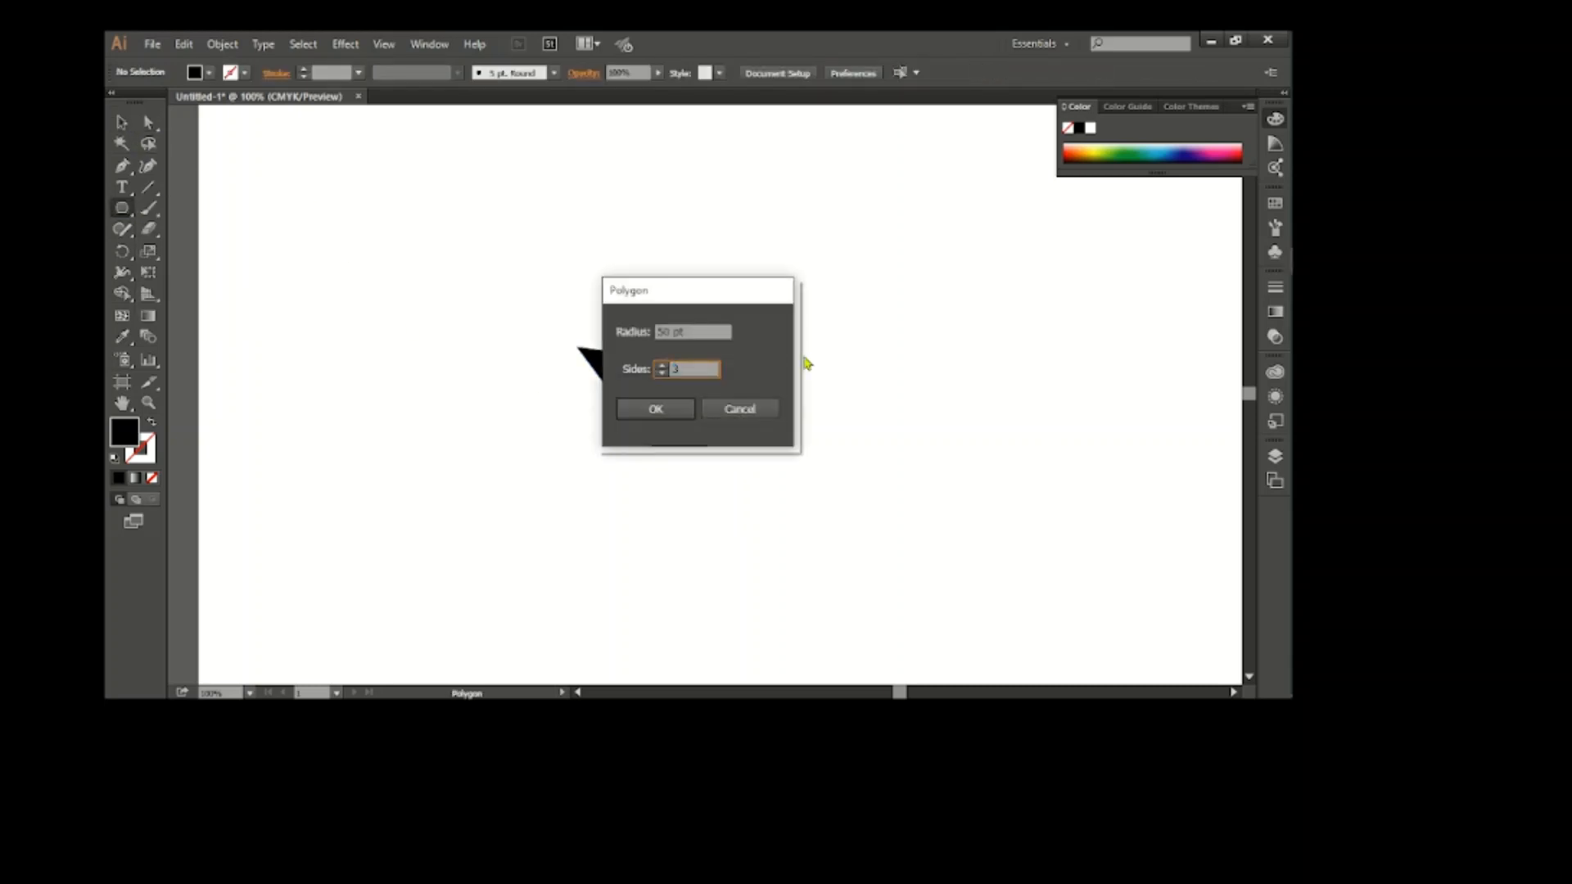
pyautogui.click(653, 408)
pyautogui.click(123, 123)
pyautogui.moveTo(821, 359); pyautogui.dragTo(727, 448)
# Reshape the triangle by moving its peak up and to the right and its right base point inward
pyautogui.press('a')
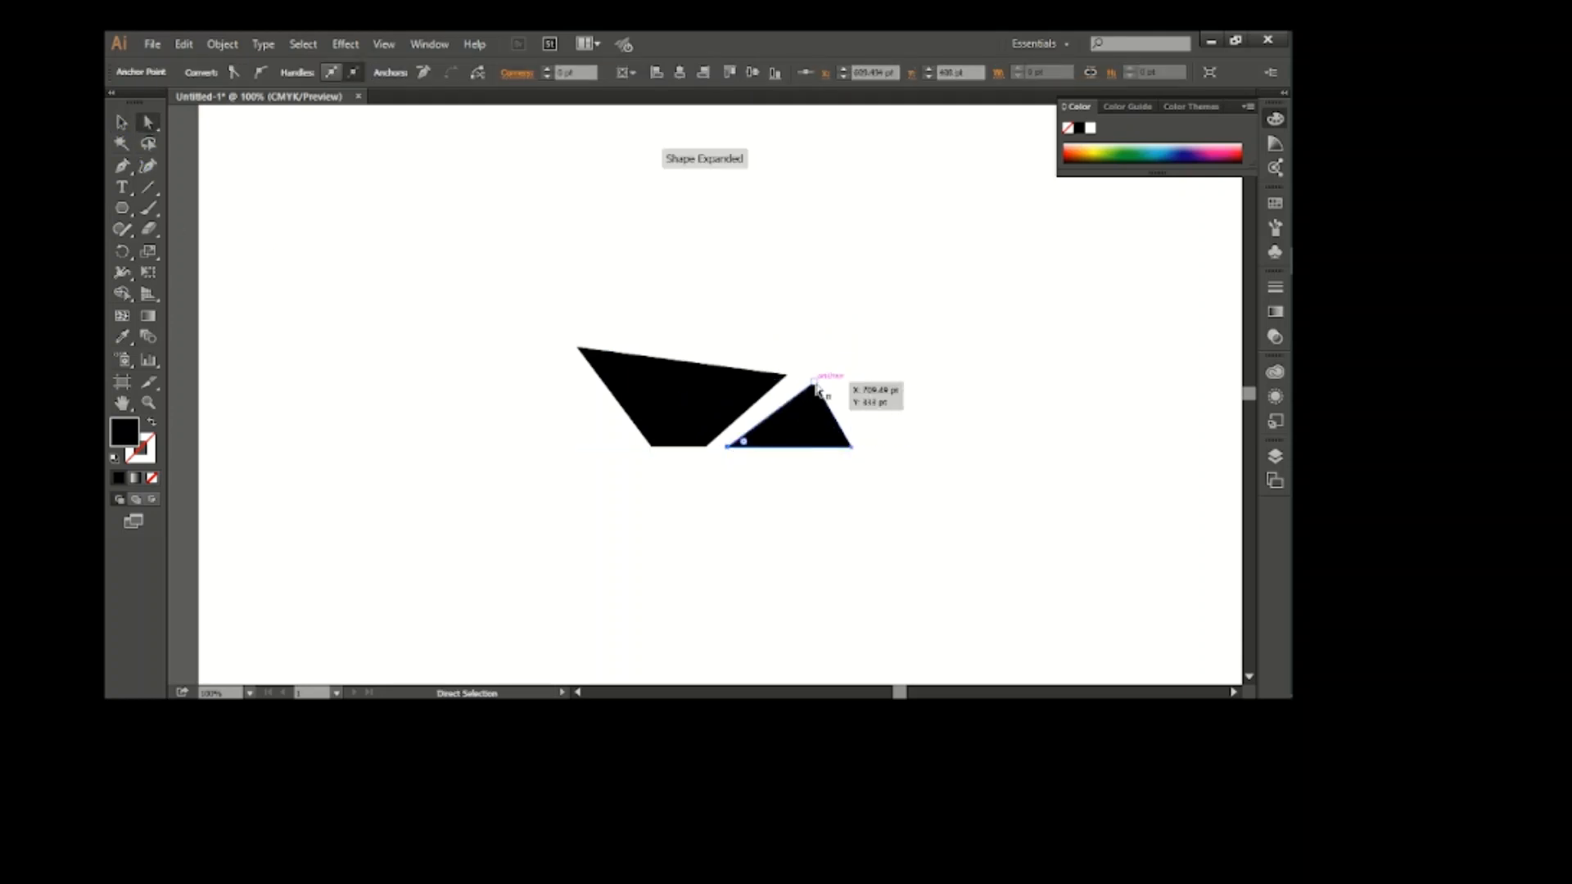
pyautogui.moveTo(814, 382); pyautogui.dragTo(844, 352)
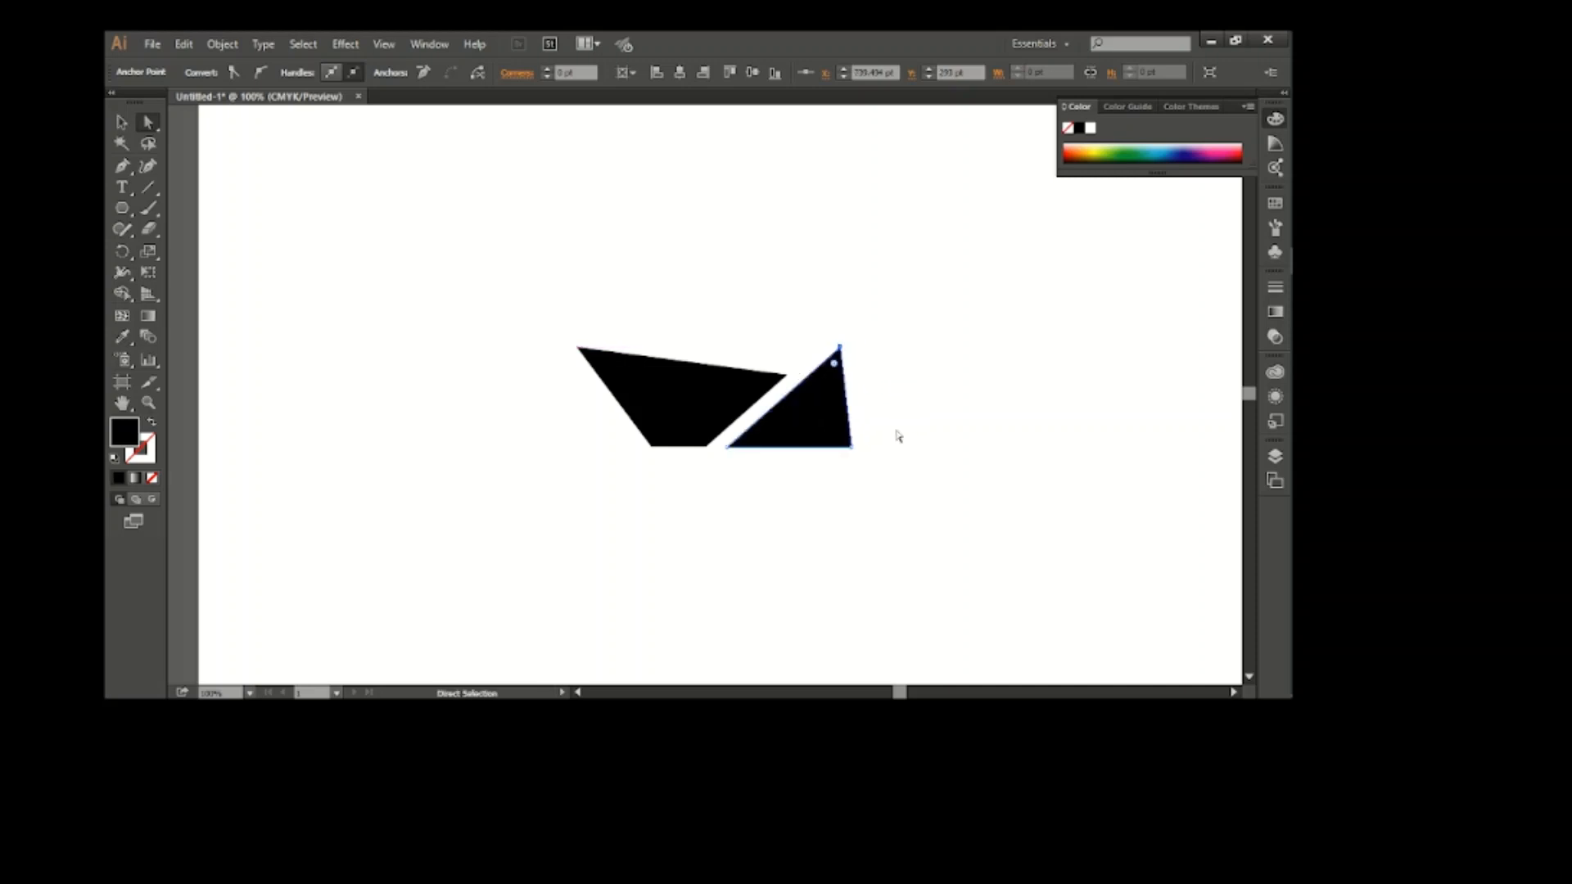
pyautogui.moveTo(852, 447); pyautogui.dragTo(814, 449)
pyautogui.moveTo(840, 347); pyautogui.dragTo(855, 343)
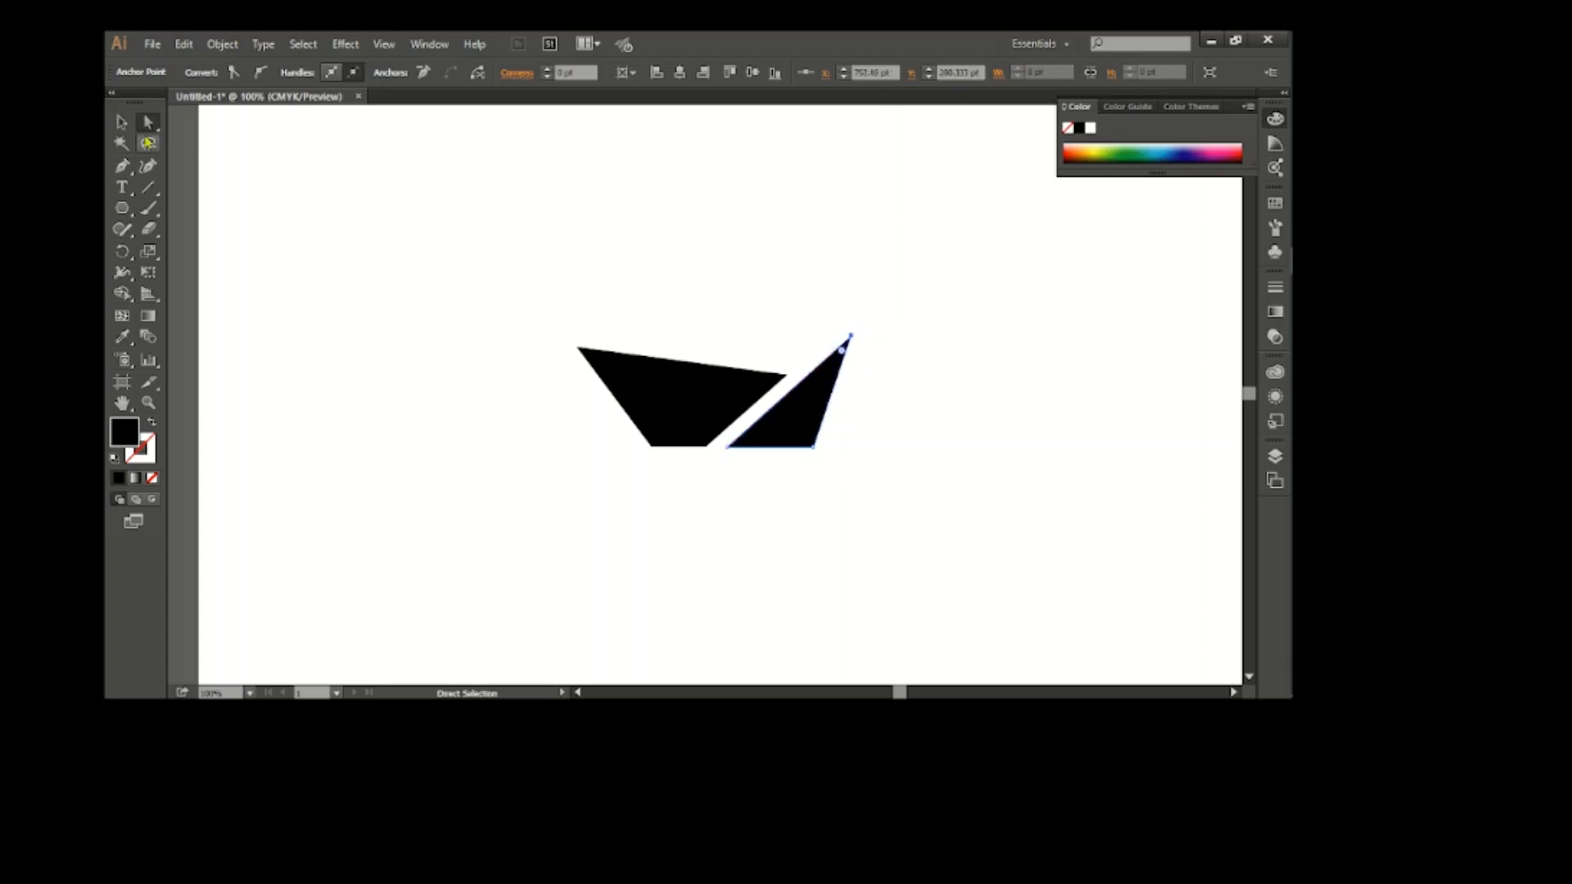
pyautogui.click(122, 122)
pyautogui.click(867, 483)
# Draw a straight slanted Pen line parallel to the triangle's right edge, extending beyond the triangle at both ends
pyautogui.moveTo(1291, 701); pyautogui.dragTo(1237, 701)
pyautogui.moveTo(1238, 701); pyautogui.dragTo(1291, 701)
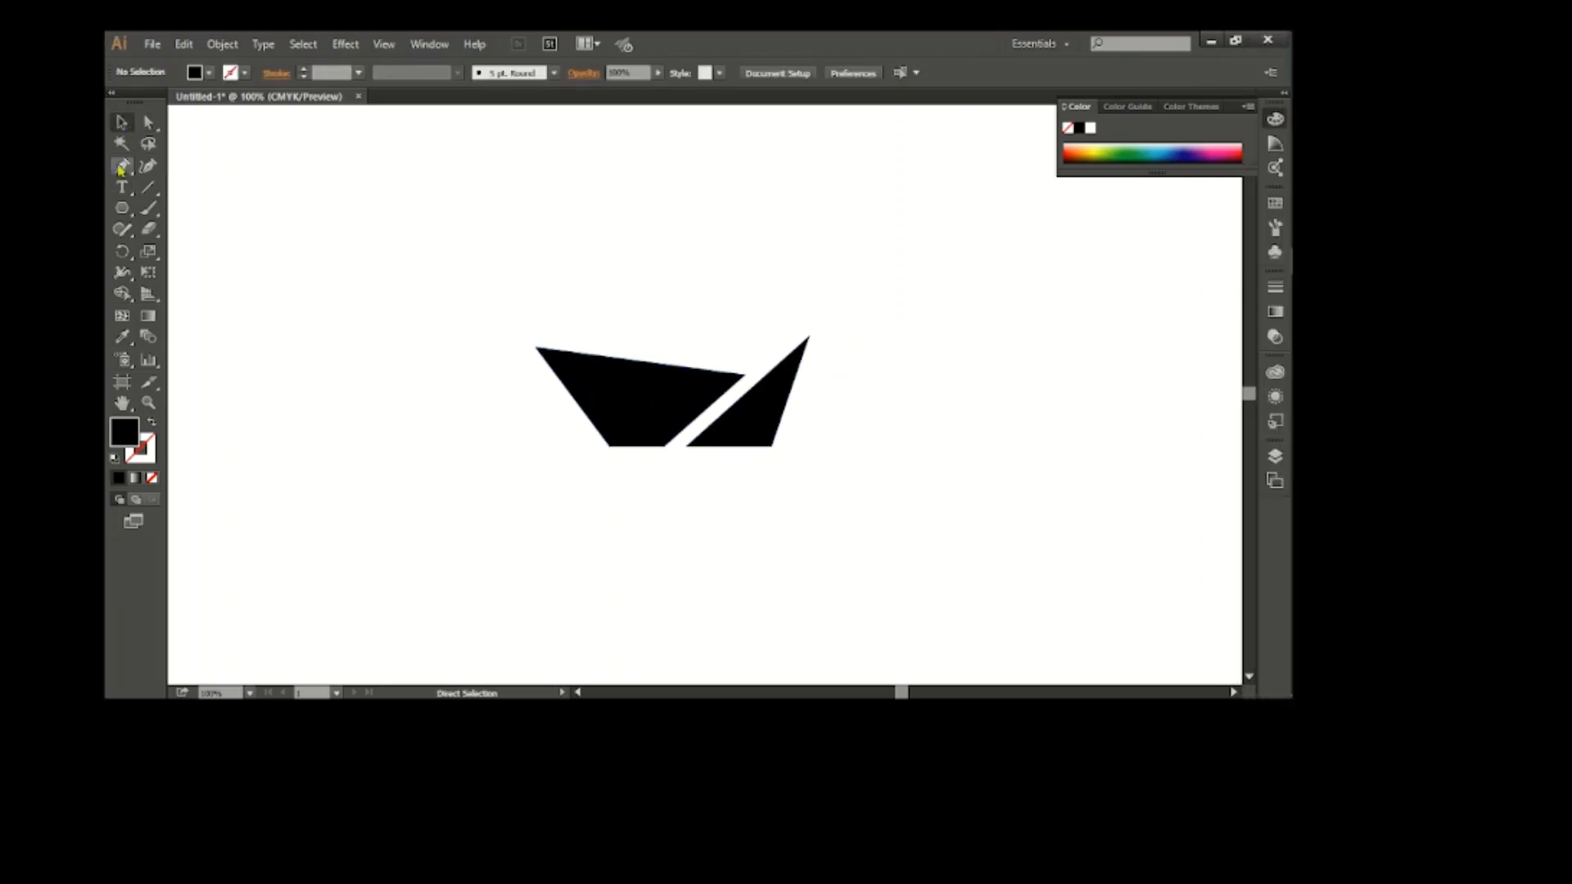
pyautogui.click(770, 507)
pyautogui.click(867, 193)
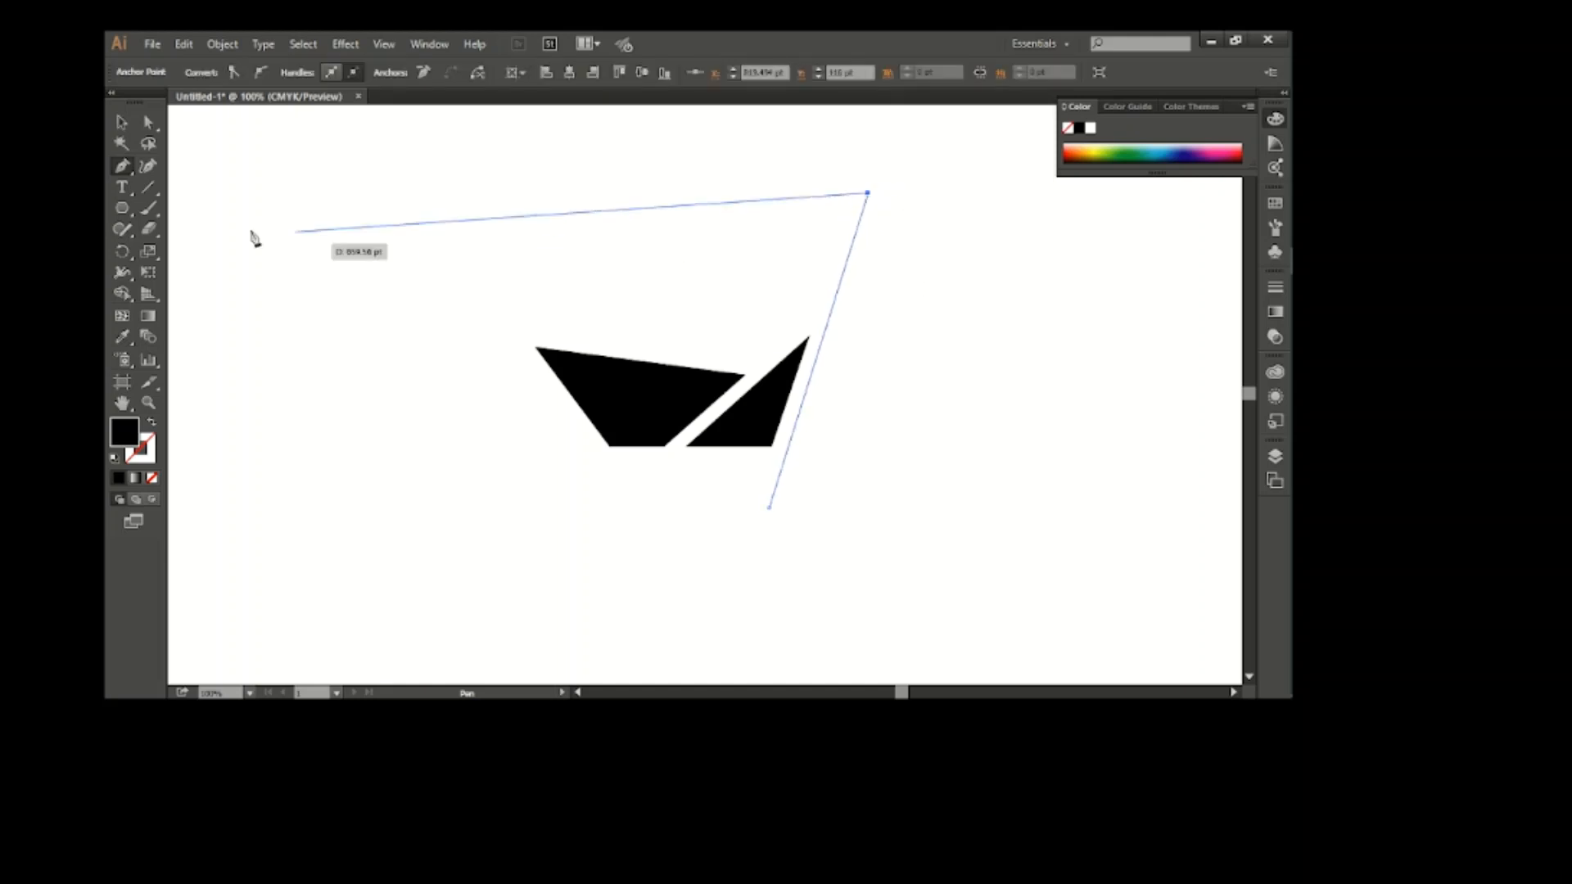
pyautogui.click(122, 122)
pyautogui.click(967, 513)
# Give the slanted line a black stroke and no fill, and shift it slightly closer to the triangle
pyautogui.moveTo(830, 275); pyautogui.dragTo(871, 312)
pyautogui.click(239, 73)
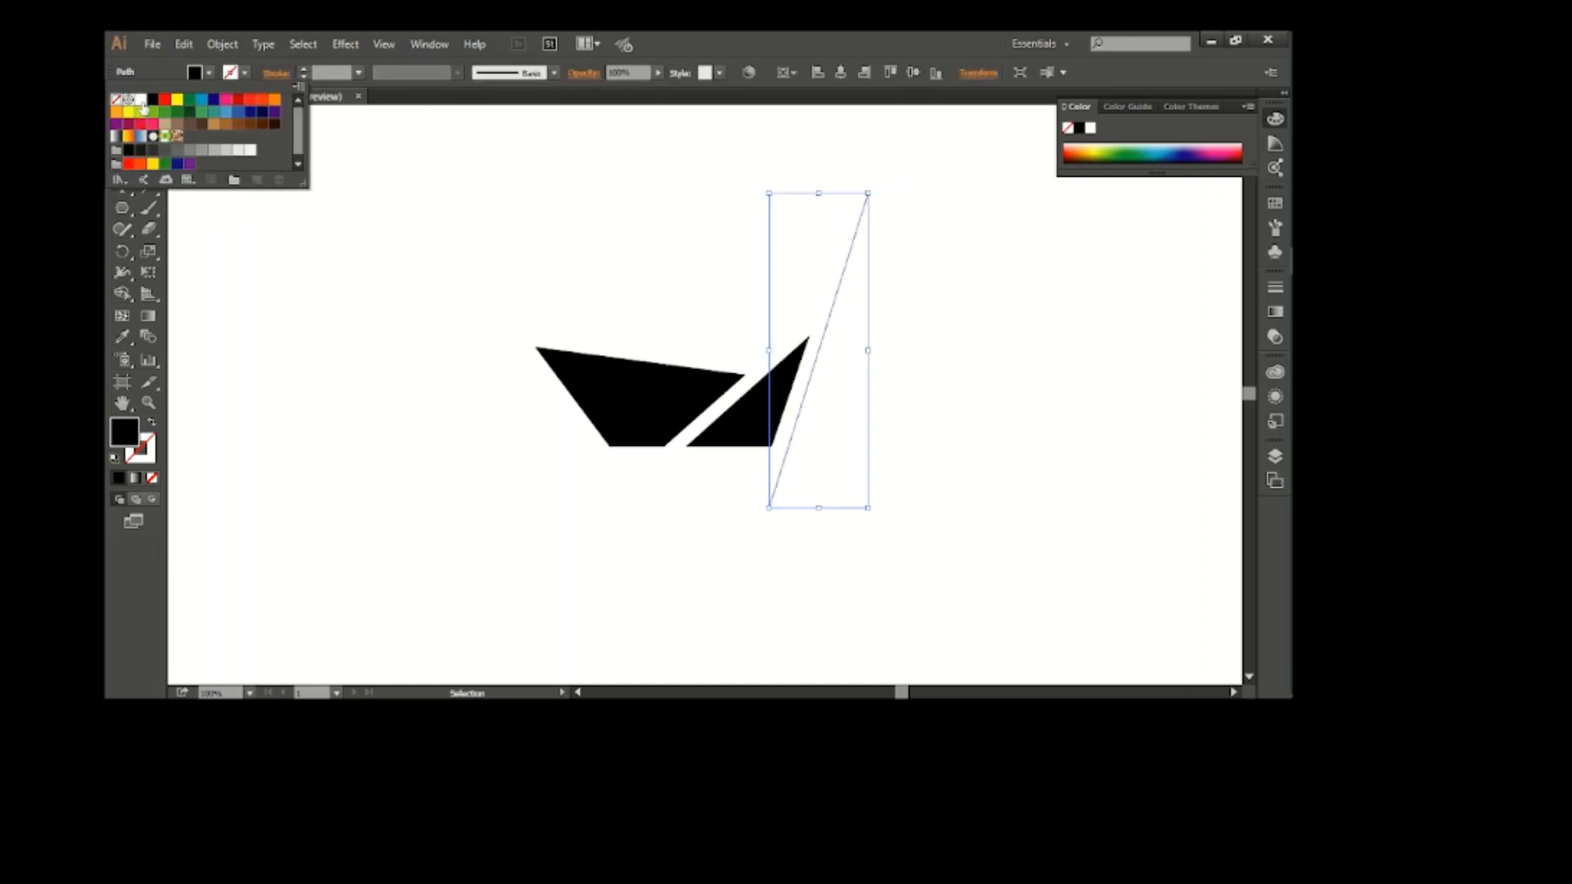
pyautogui.click(153, 100)
pyautogui.click(196, 73)
pyautogui.click(196, 73)
pyautogui.click(116, 100)
pyautogui.click(1006, 231)
pyautogui.click(1005, 231)
pyautogui.click(856, 229)
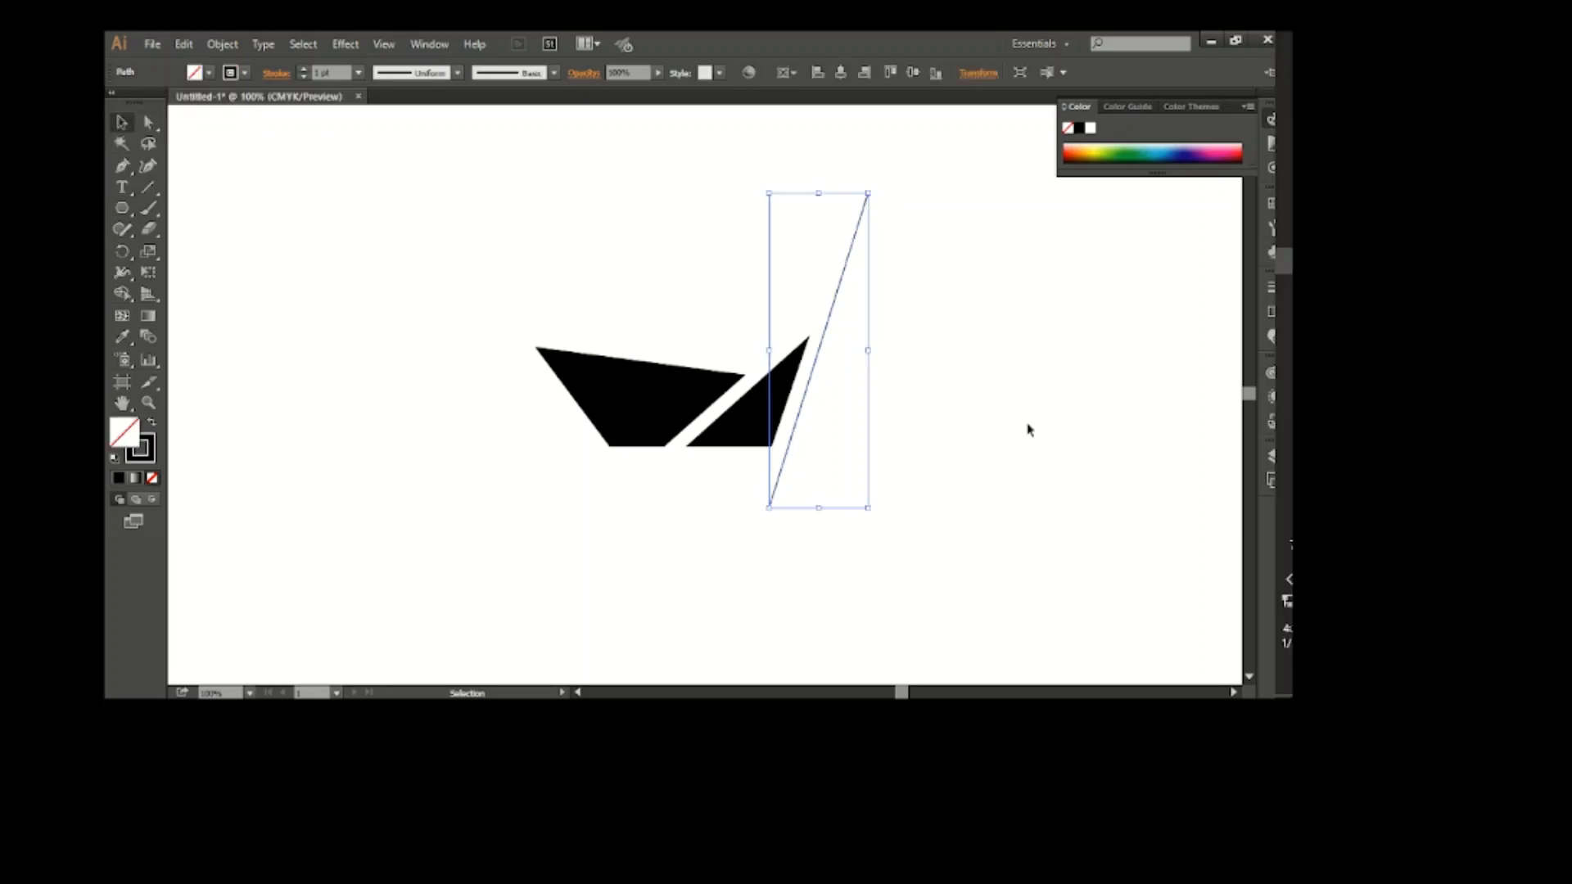
pyautogui.click(924, 463)
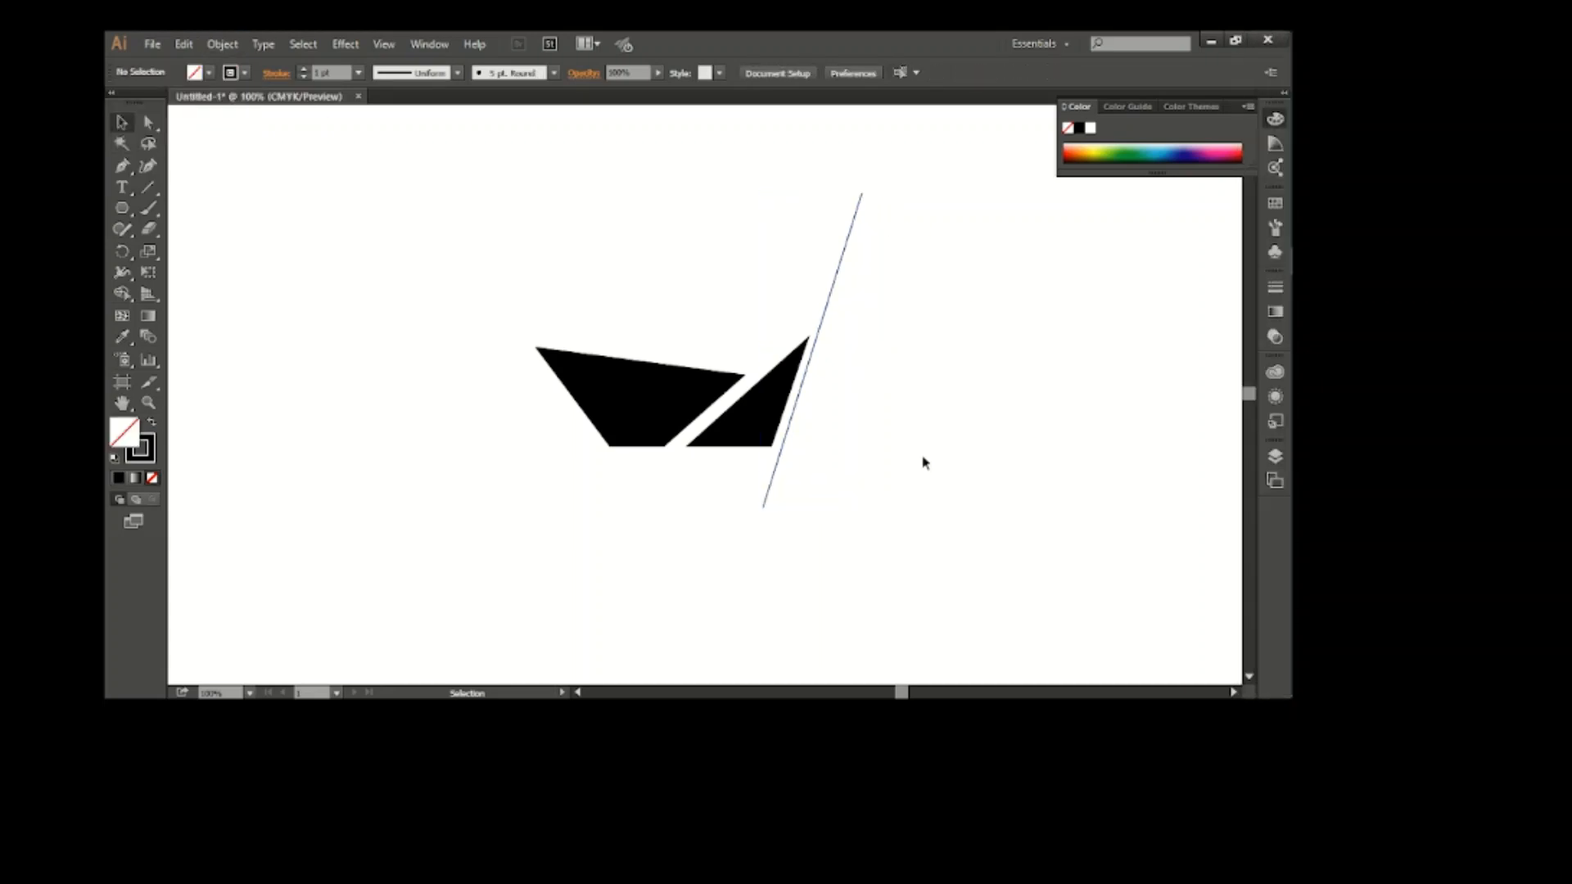
# Duplicate the slanted line as a close parallel, and make a rotated copy of the pair crossing it near the triangle's peak
pyautogui.moveTo(807, 373); pyautogui.dragTo(817, 373)
pyautogui.click(962, 445)
pyautogui.moveTo(858, 259); pyautogui.dragTo(916, 533)
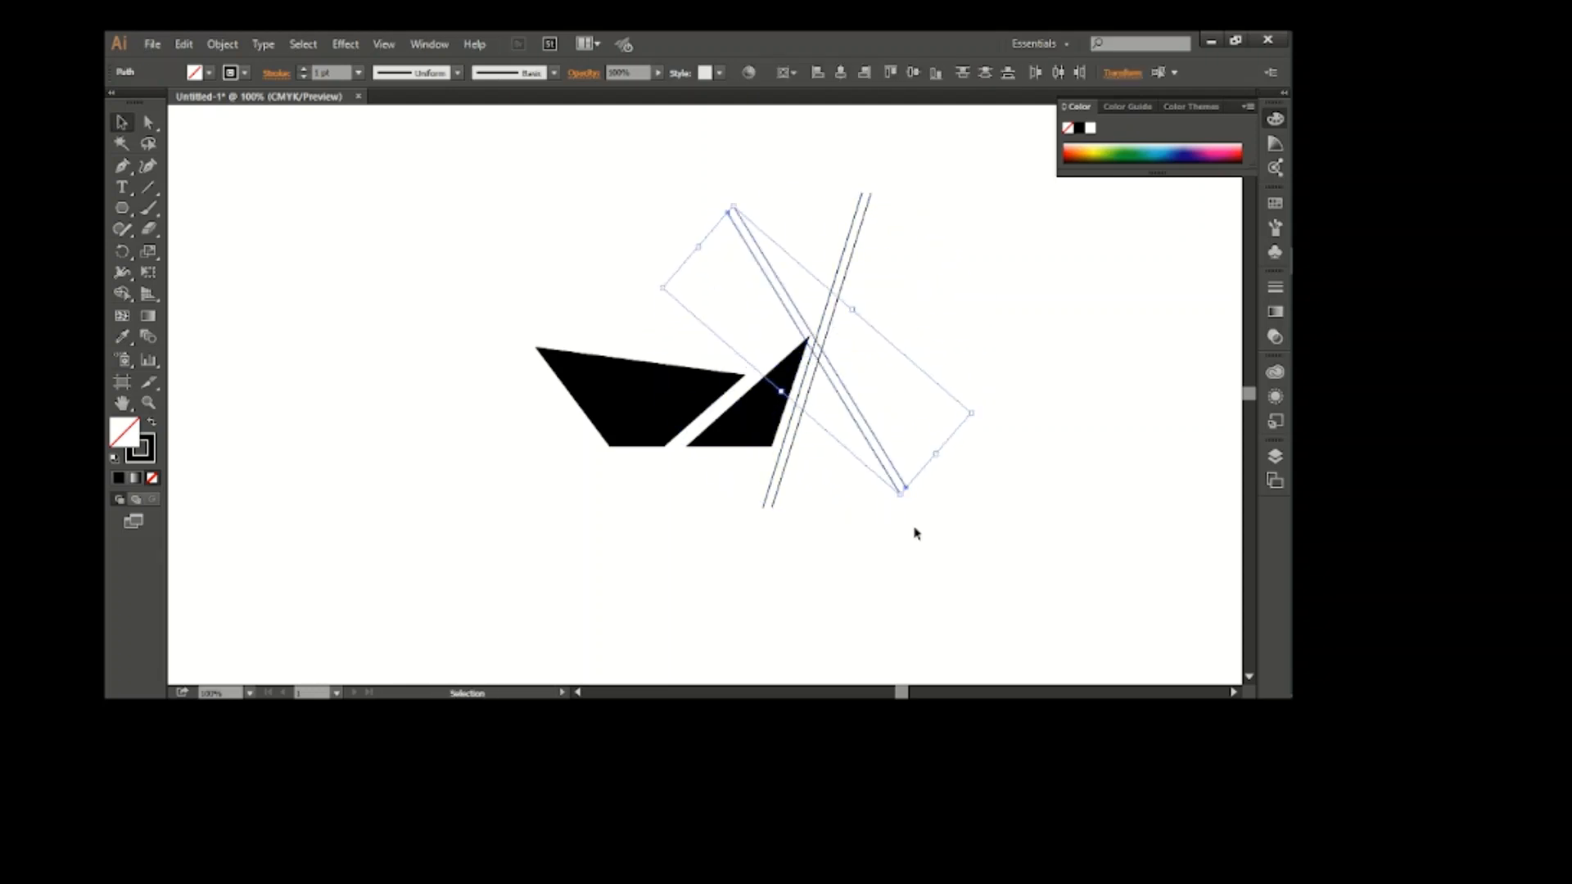
pyautogui.moveTo(873, 437); pyautogui.dragTo(929, 495)
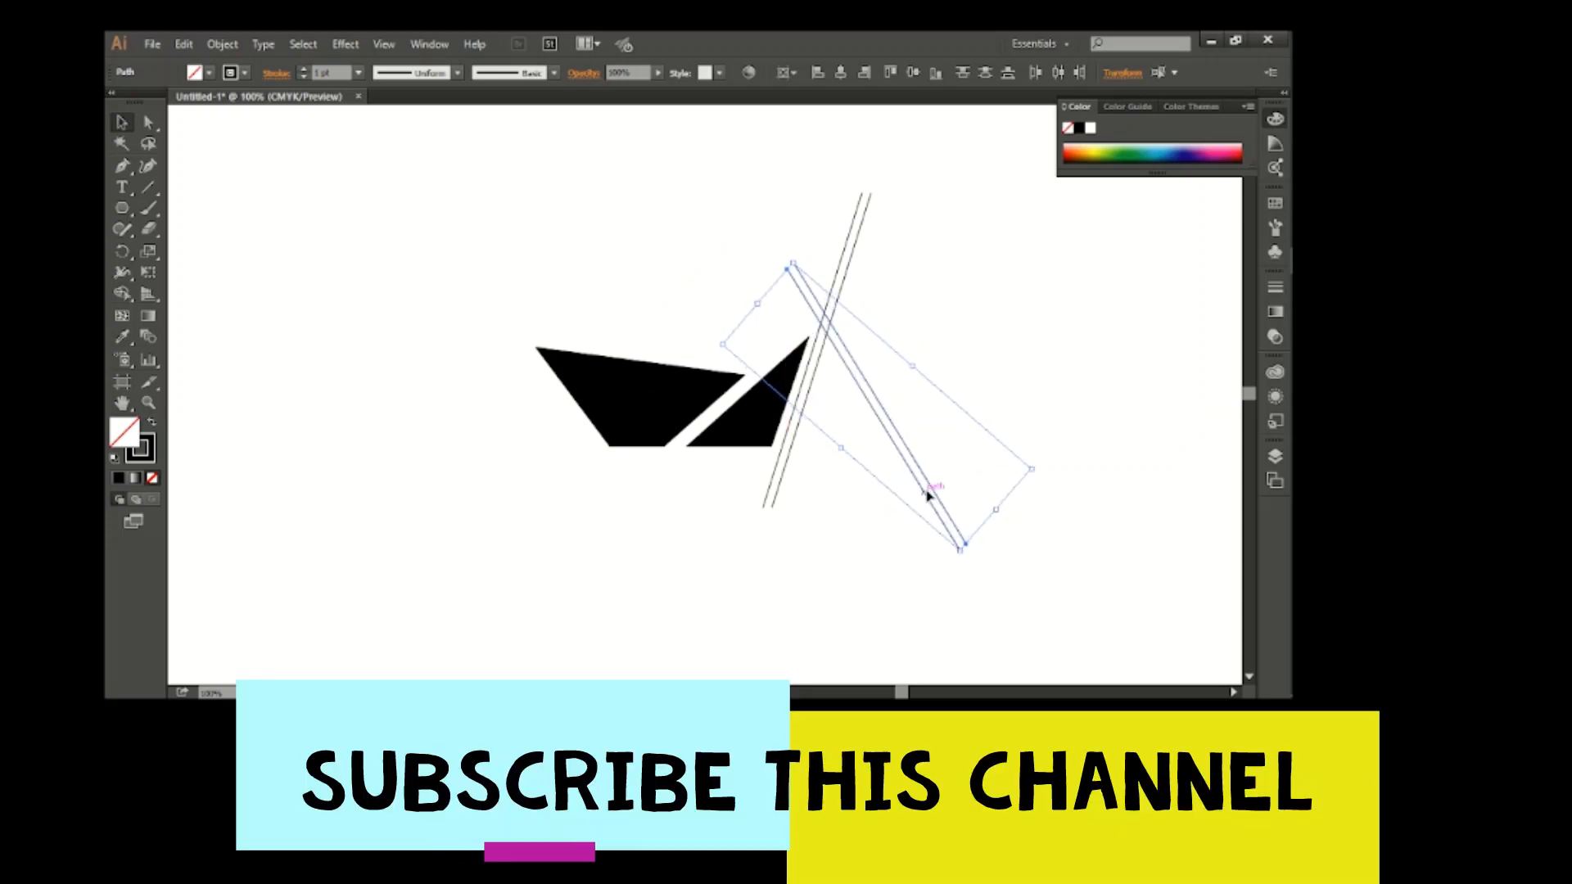
# Move the left line of the rotated pair slightly left to widen the gap between the two lines
pyautogui.click(967, 433)
pyautogui.click(901, 456)
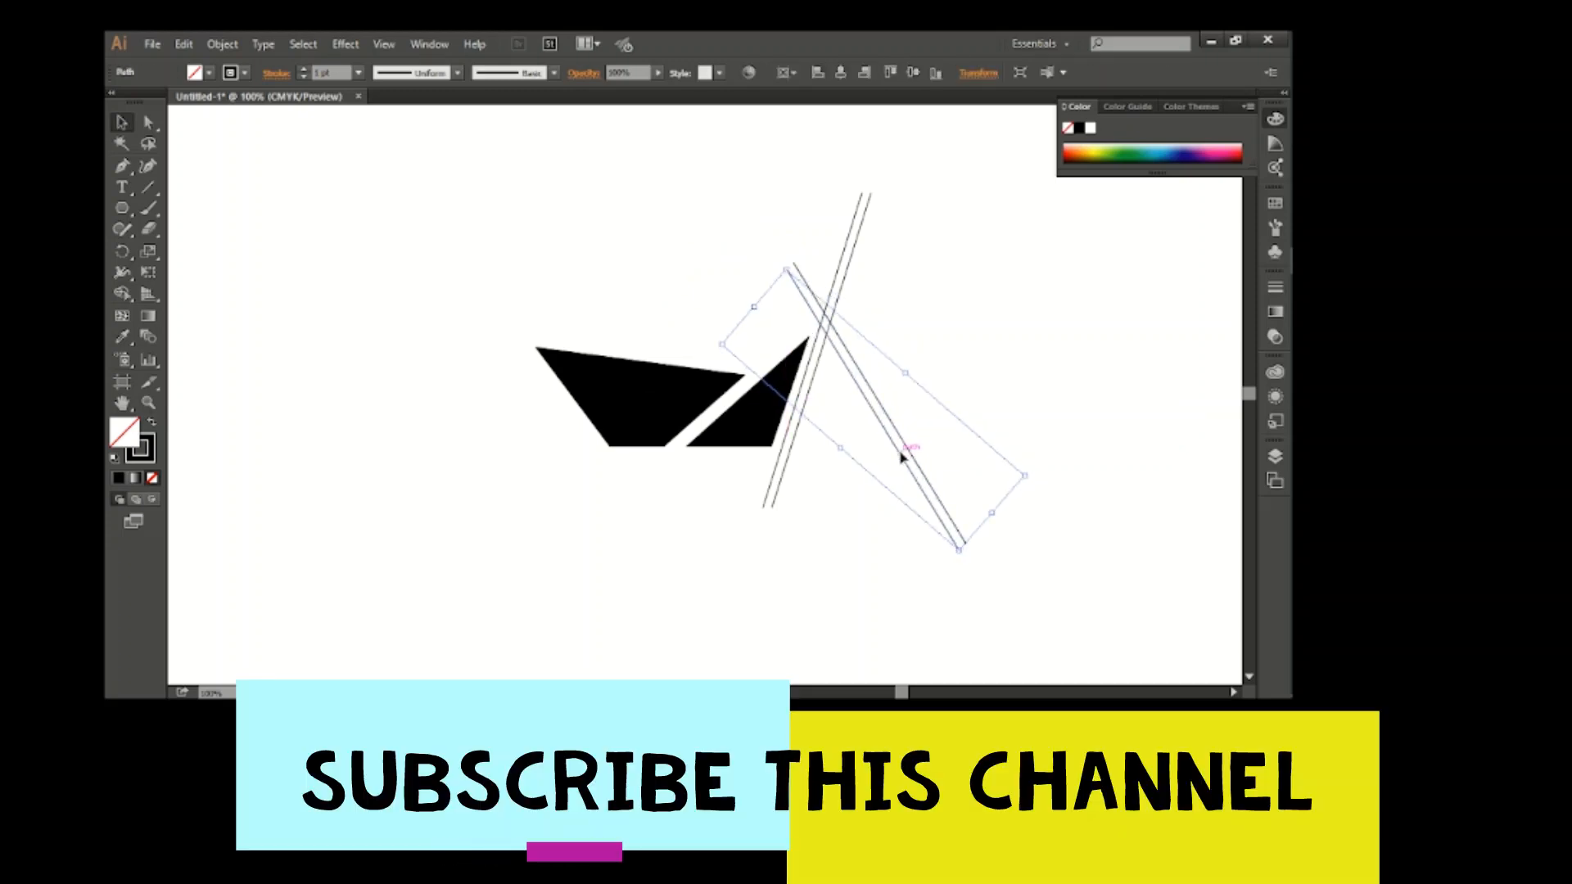
pyautogui.click(651, 314)
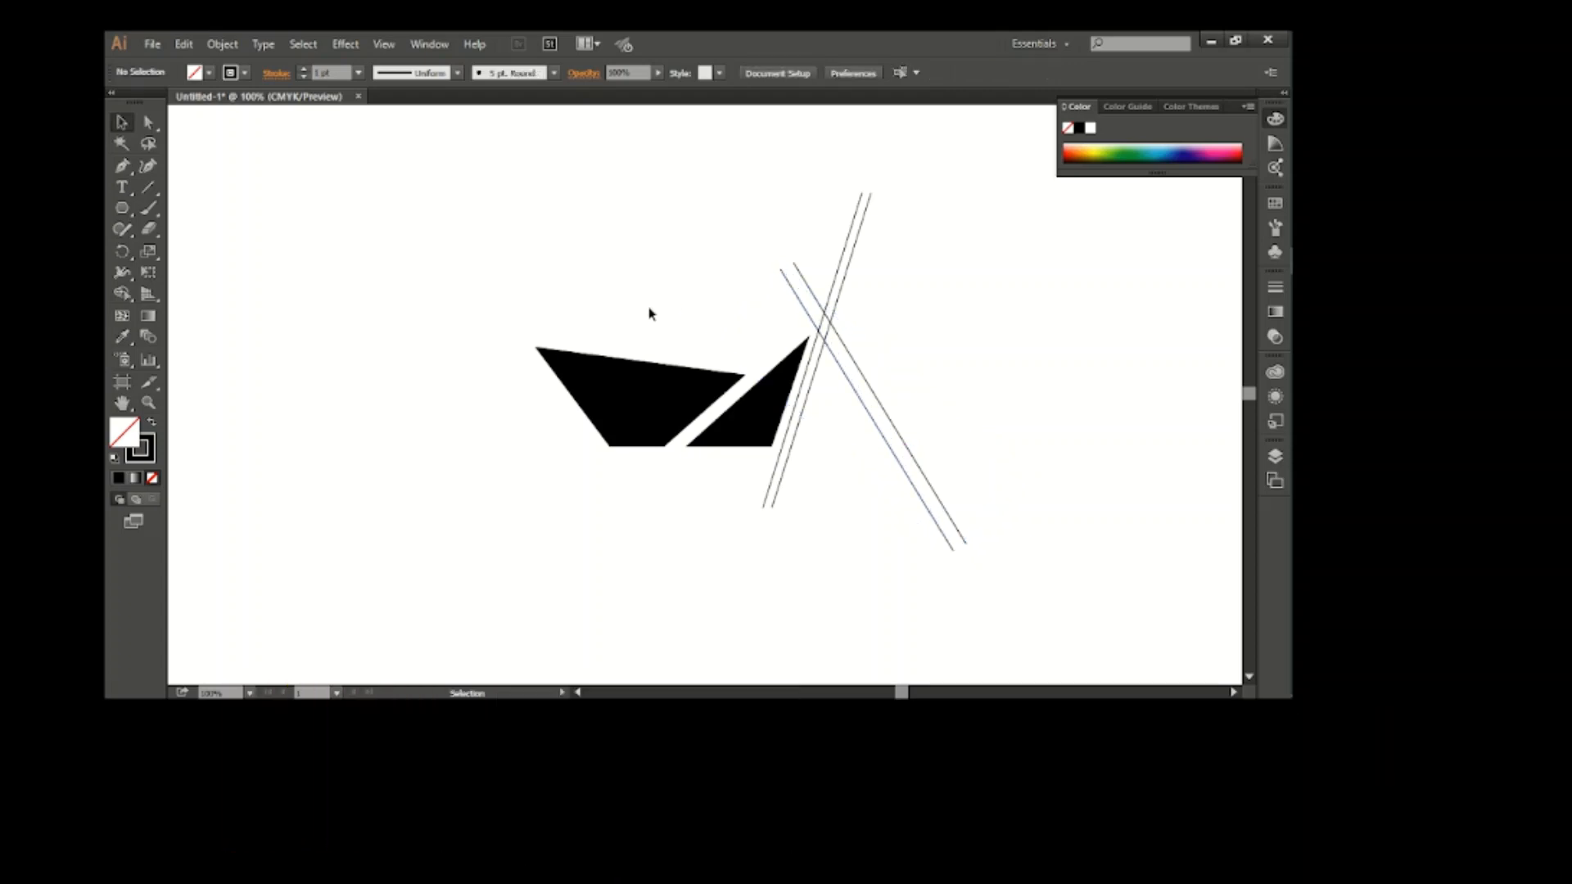
# Copy one line to the quadrilateral's left side, align it parallel to that edge and duplicate it into a close pair
pyautogui.moveTo(900, 430); pyautogui.dragTo(582, 442)
pyautogui.moveTo(651, 550)
pyautogui.mouseDown()
pyautogui.moveTo(656, 572)
pyautogui.moveTo(673, 563)
pyautogui.mouseUp()
pyautogui.press('Up')
pyautogui.press('Up')
pyautogui.press('Up')
pyautogui.press('Up')
pyautogui.press('Up')
pyautogui.press('Up')
pyautogui.press('Up')
pyautogui.press('Up')
pyautogui.press('Up')
pyautogui.press('Up')
pyautogui.press('Up')
pyautogui.press('Up')
pyautogui.press('Up')
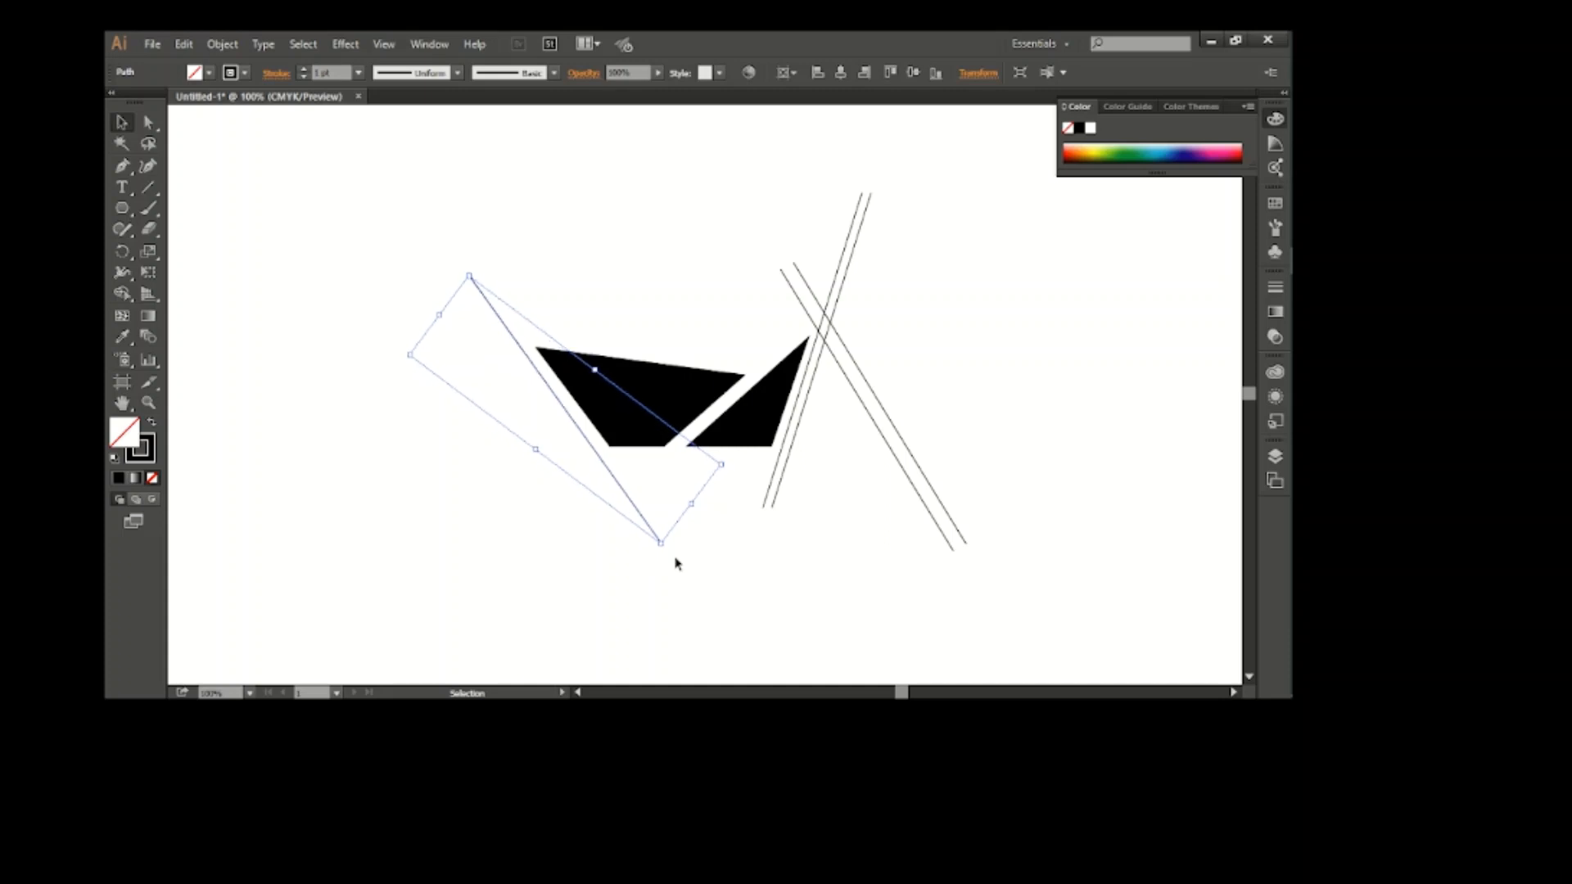
pyautogui.moveTo(631, 491); pyautogui.dragTo(625, 497)
# Make a rotated copy of the left line pair so that it crosses the original near the quadrilateral's upper-left corner
pyautogui.moveTo(689, 610); pyautogui.dragTo(426, 414)
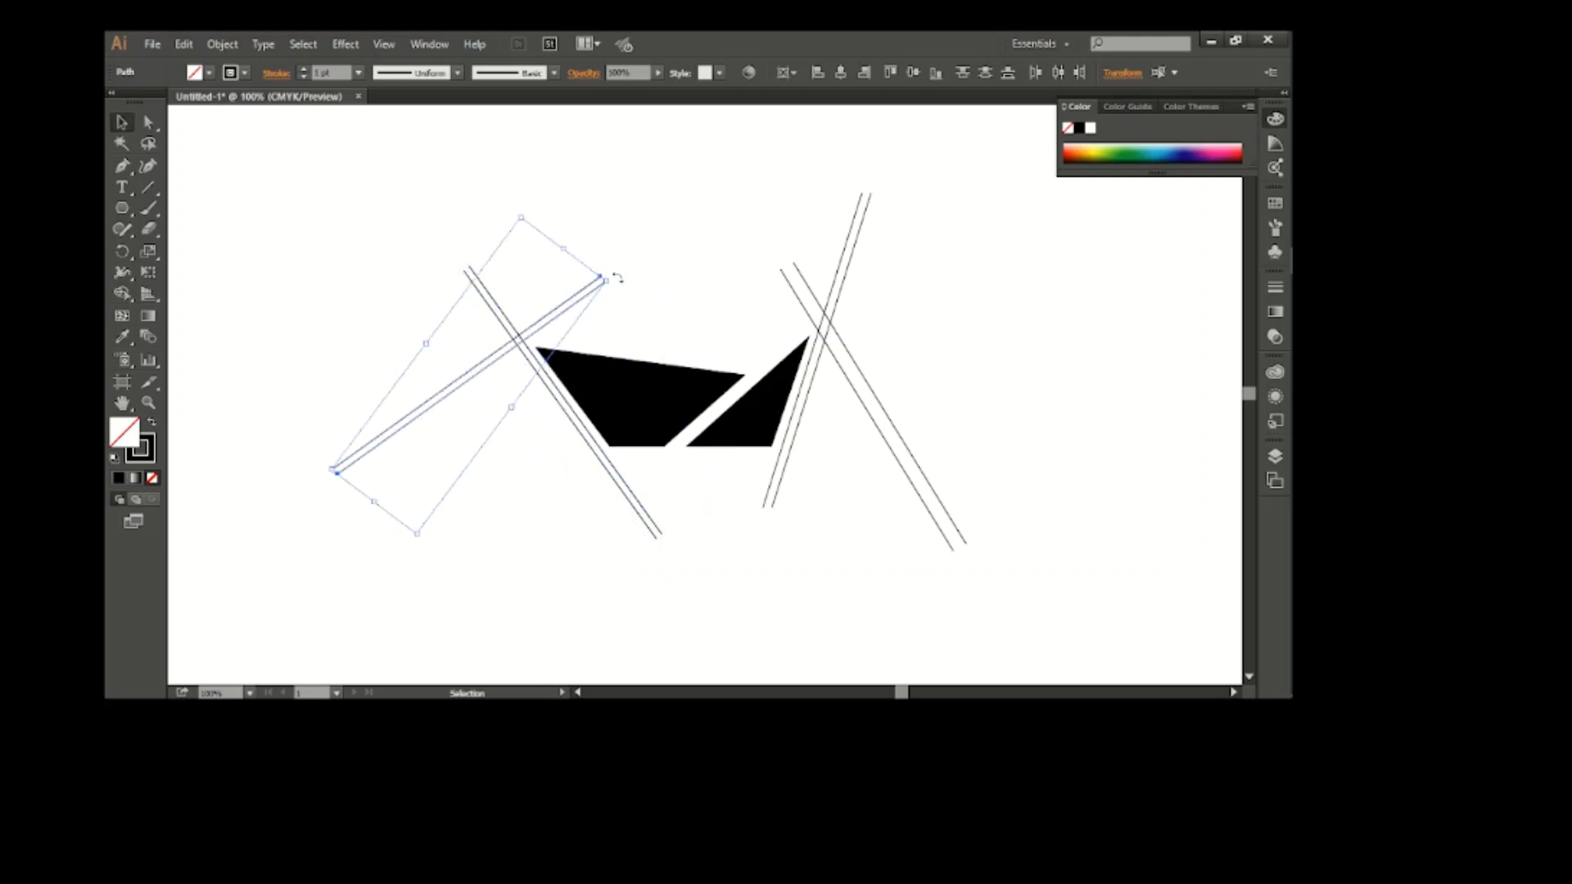
pyautogui.moveTo(617, 278)
pyautogui.mouseDown()
pyautogui.moveTo(590, 224)
pyautogui.moveTo(617, 256)
pyautogui.mouseUp()
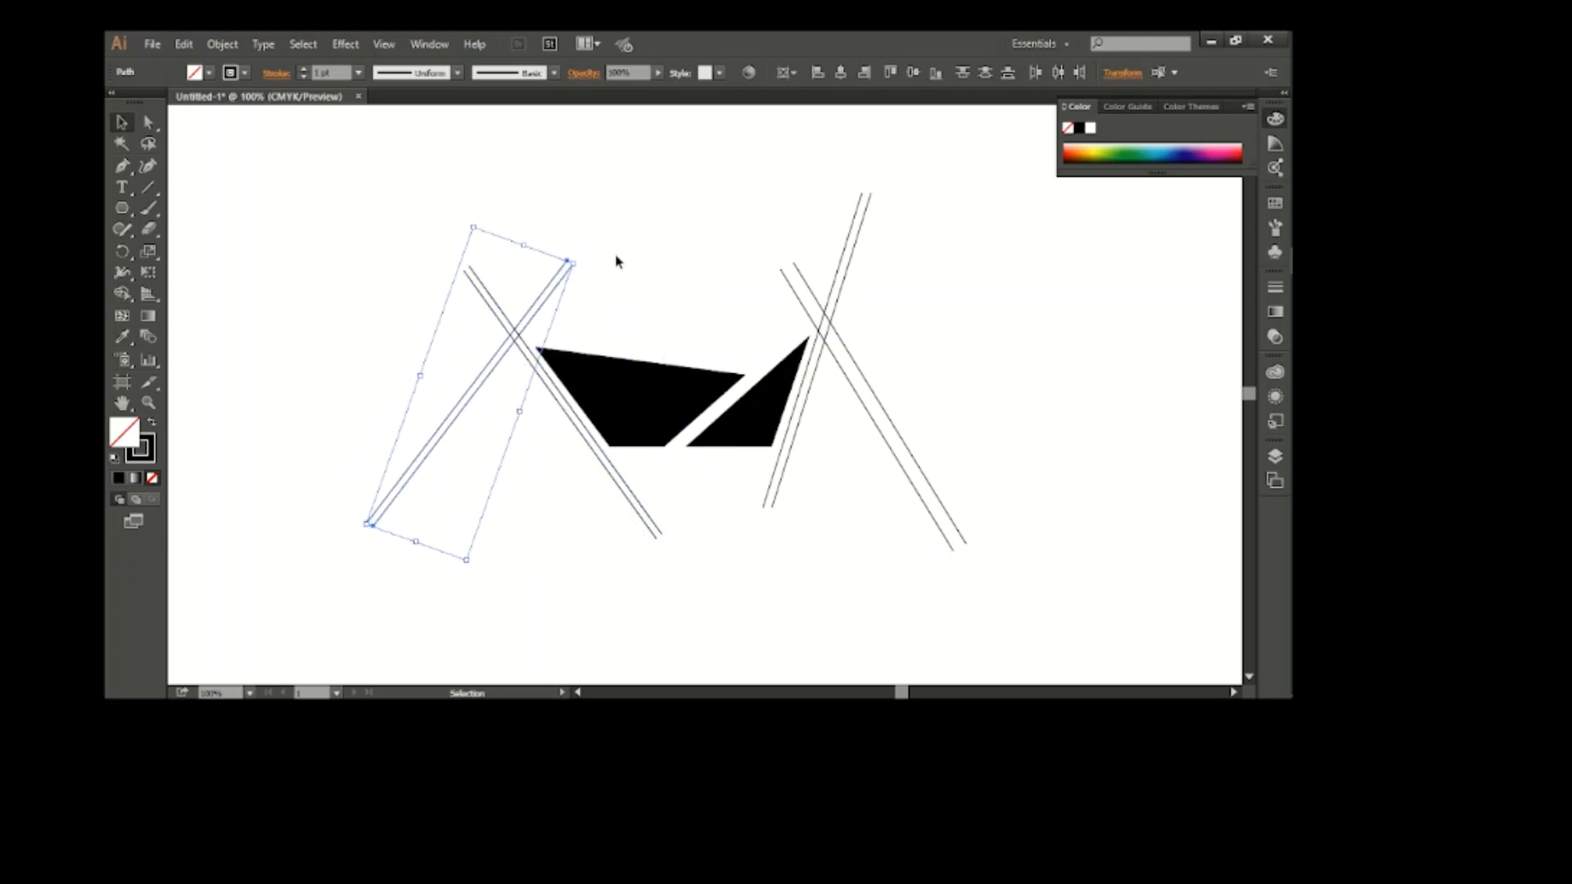
pyautogui.press('Right')
pyautogui.press('Right')
pyautogui.press('Right')
pyautogui.press('Right')
pyautogui.press('Right')
pyautogui.press('Right')
pyautogui.press('Right')
pyautogui.press('Right')
pyautogui.press('Right')
pyautogui.press('Right')
# Move the lower line of the left rotated pair down and right to widen the gap between the two lines
pyautogui.click(514, 394)
pyautogui.click(483, 392)
pyautogui.press('Down')
pyautogui.press('Down')
pyautogui.press('Down')
pyautogui.press('Down')
pyautogui.press('Down')
pyautogui.press('Down')
pyautogui.press('Down')
pyautogui.press('Down')
pyautogui.press('Down')
pyautogui.press('Down')
pyautogui.press('Down')
pyautogui.press('Down')
pyautogui.press('Down')
pyautogui.press('Down')
pyautogui.press('Down')
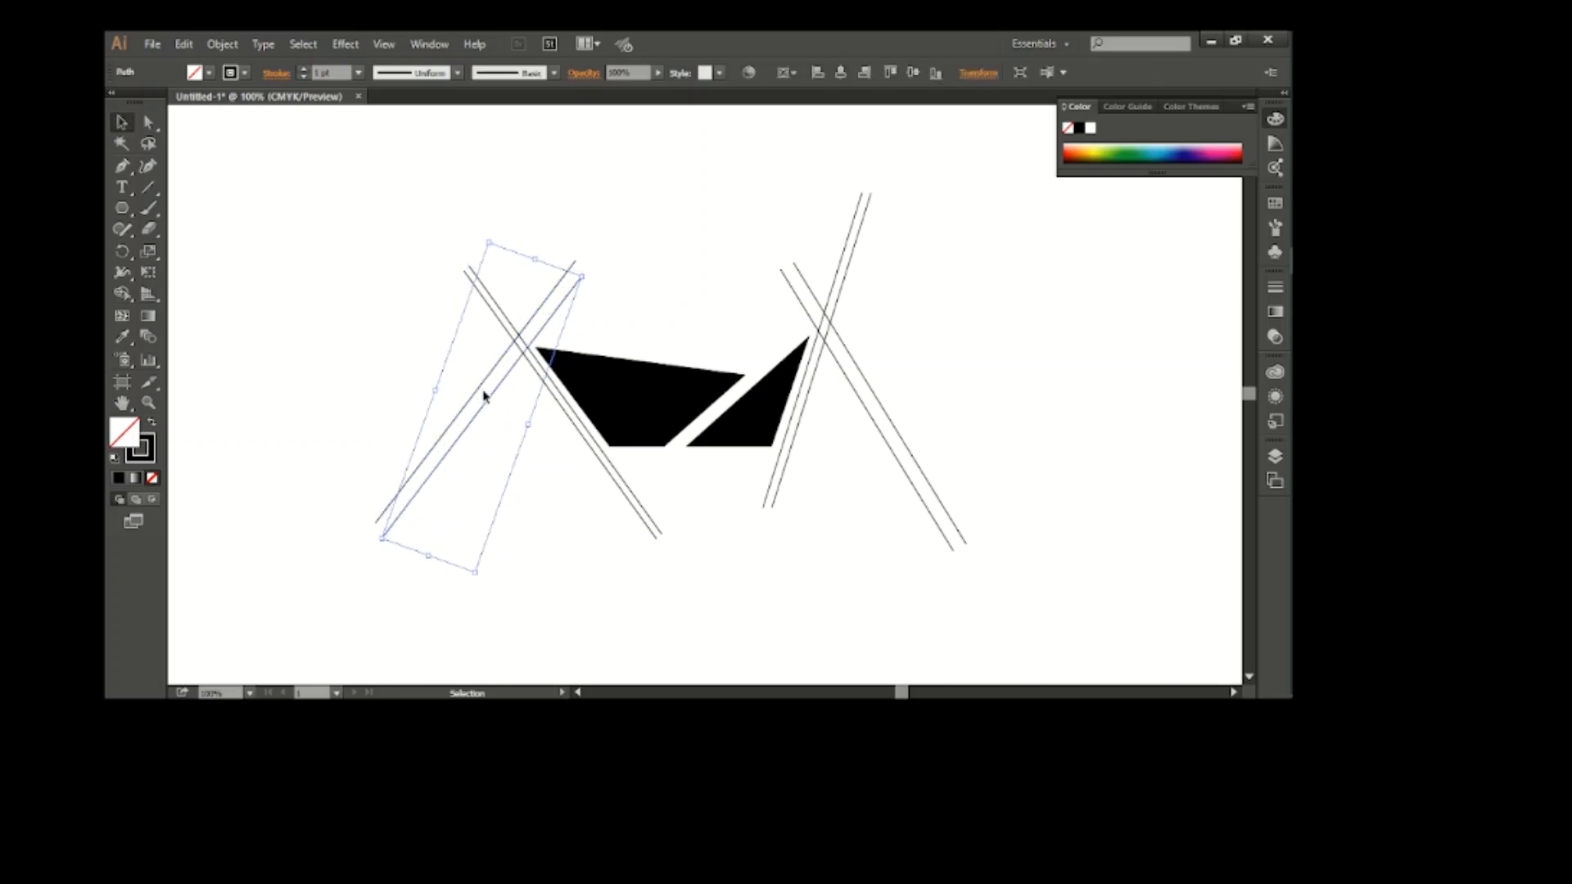
pyautogui.press('Right')
pyautogui.press('Right')
pyautogui.press('Right')
pyautogui.press('Up')
pyautogui.press('Up')
pyautogui.press('Up')
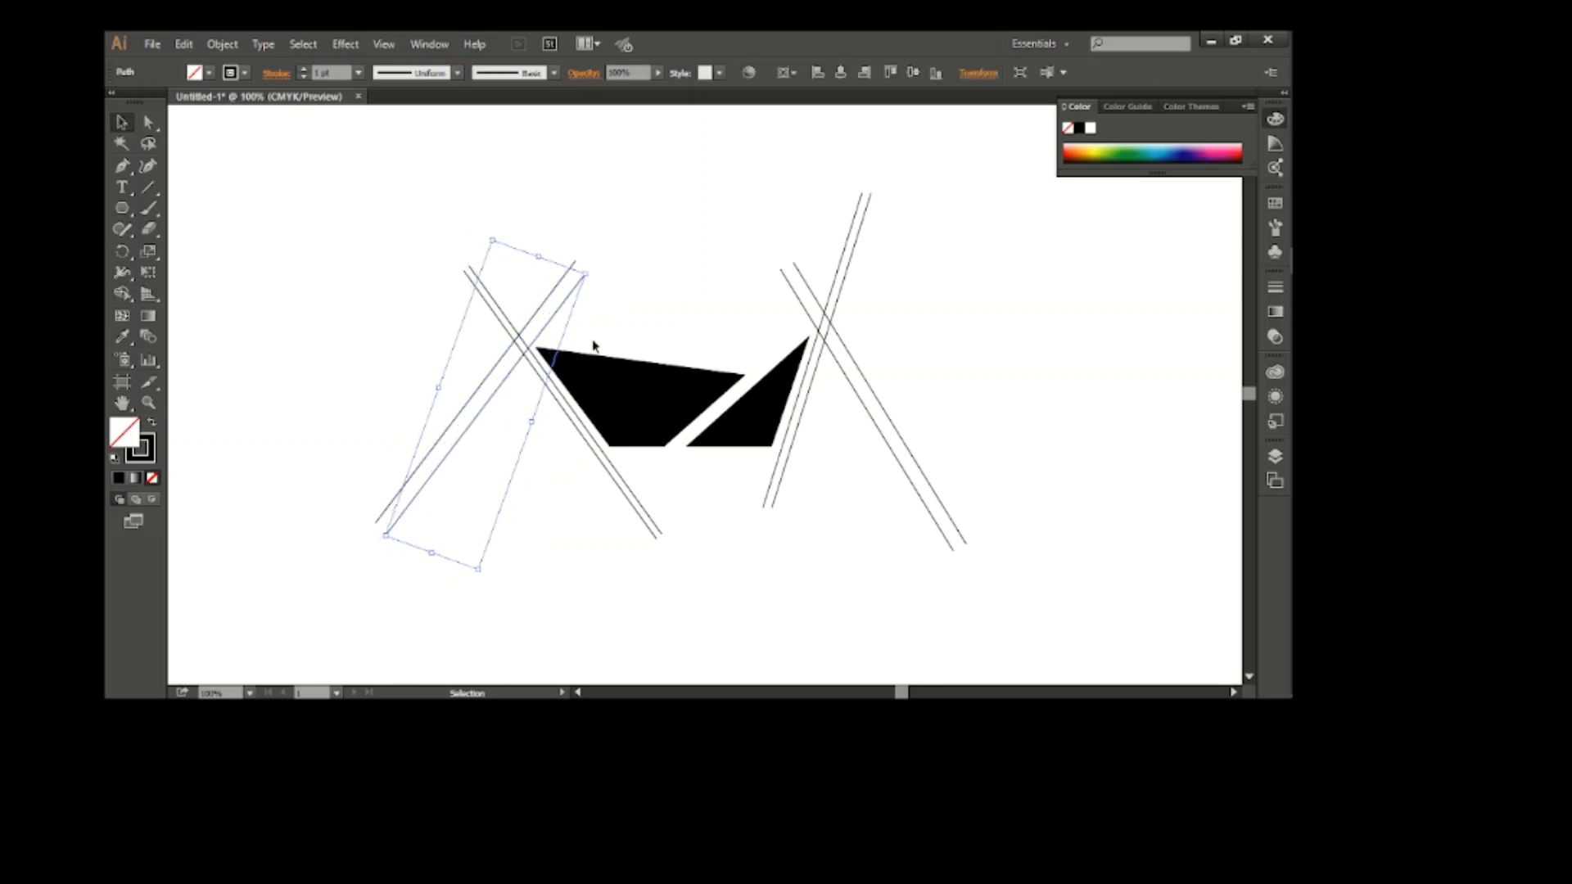
pyautogui.click(633, 338)
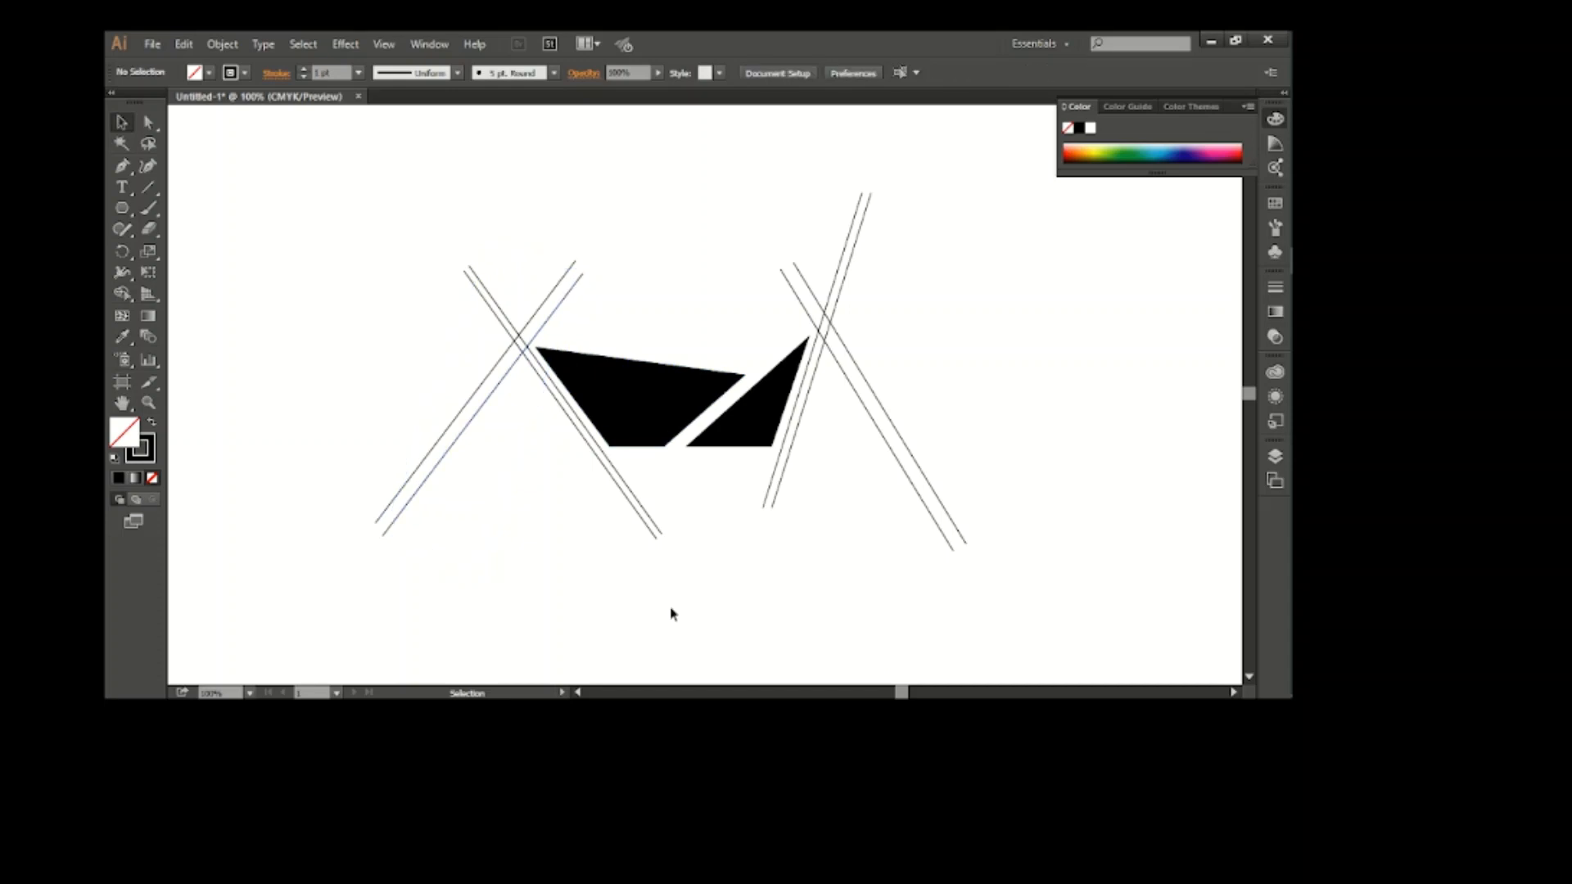
# Draw a horizontal Pen line along the base of the black shapes, crossing all the slanted lines
pyautogui.moveTo(319, 238); pyautogui.dragTo(423, 239)
pyautogui.click(309, 447)
pyautogui.click(986, 447)
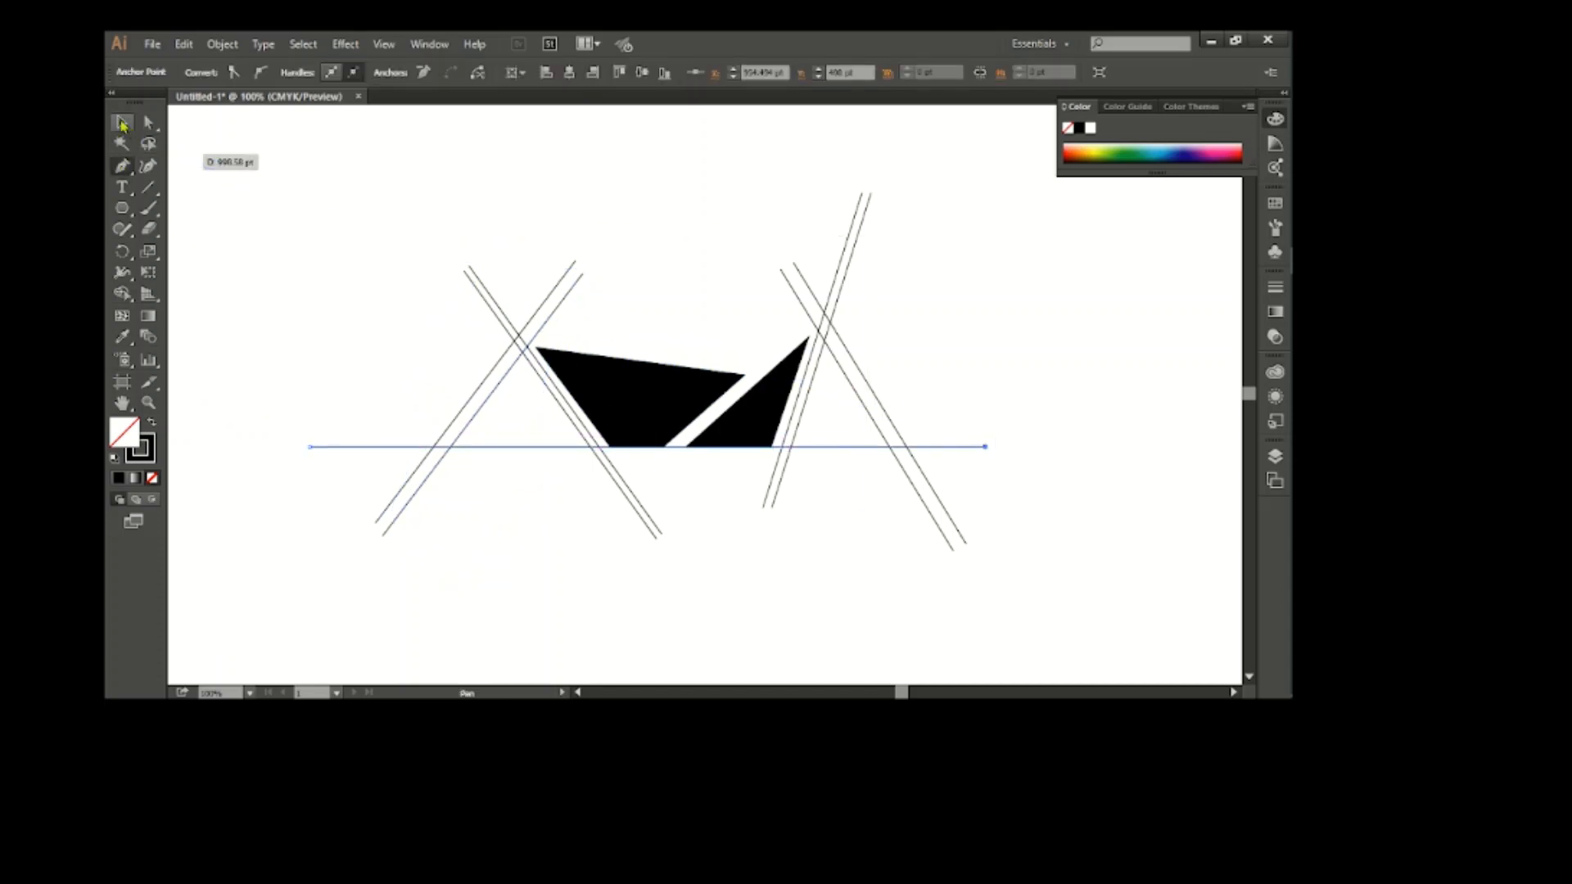
# Merge the crossing line strips above the baseline into two orange peak outlines with the Shape Builder
pyautogui.click(121, 123)
pyautogui.moveTo(290, 207); pyautogui.dragTo(800, 464)
pyautogui.click(123, 293)
pyautogui.hotkey('ctrl', '=')
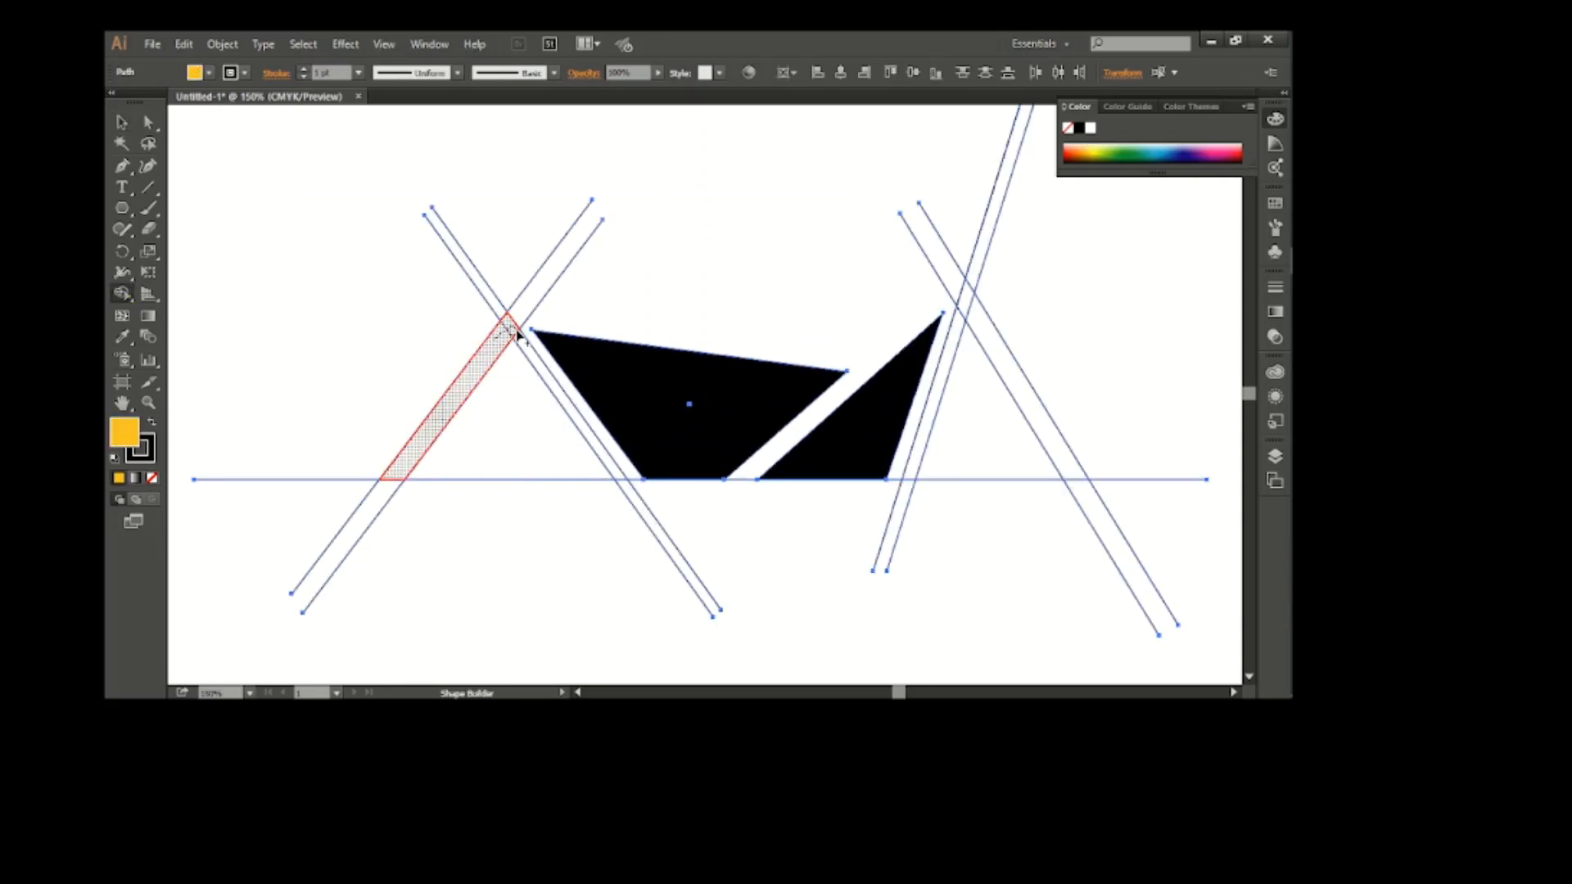
pyautogui.moveTo(517, 336); pyautogui.dragTo(577, 414)
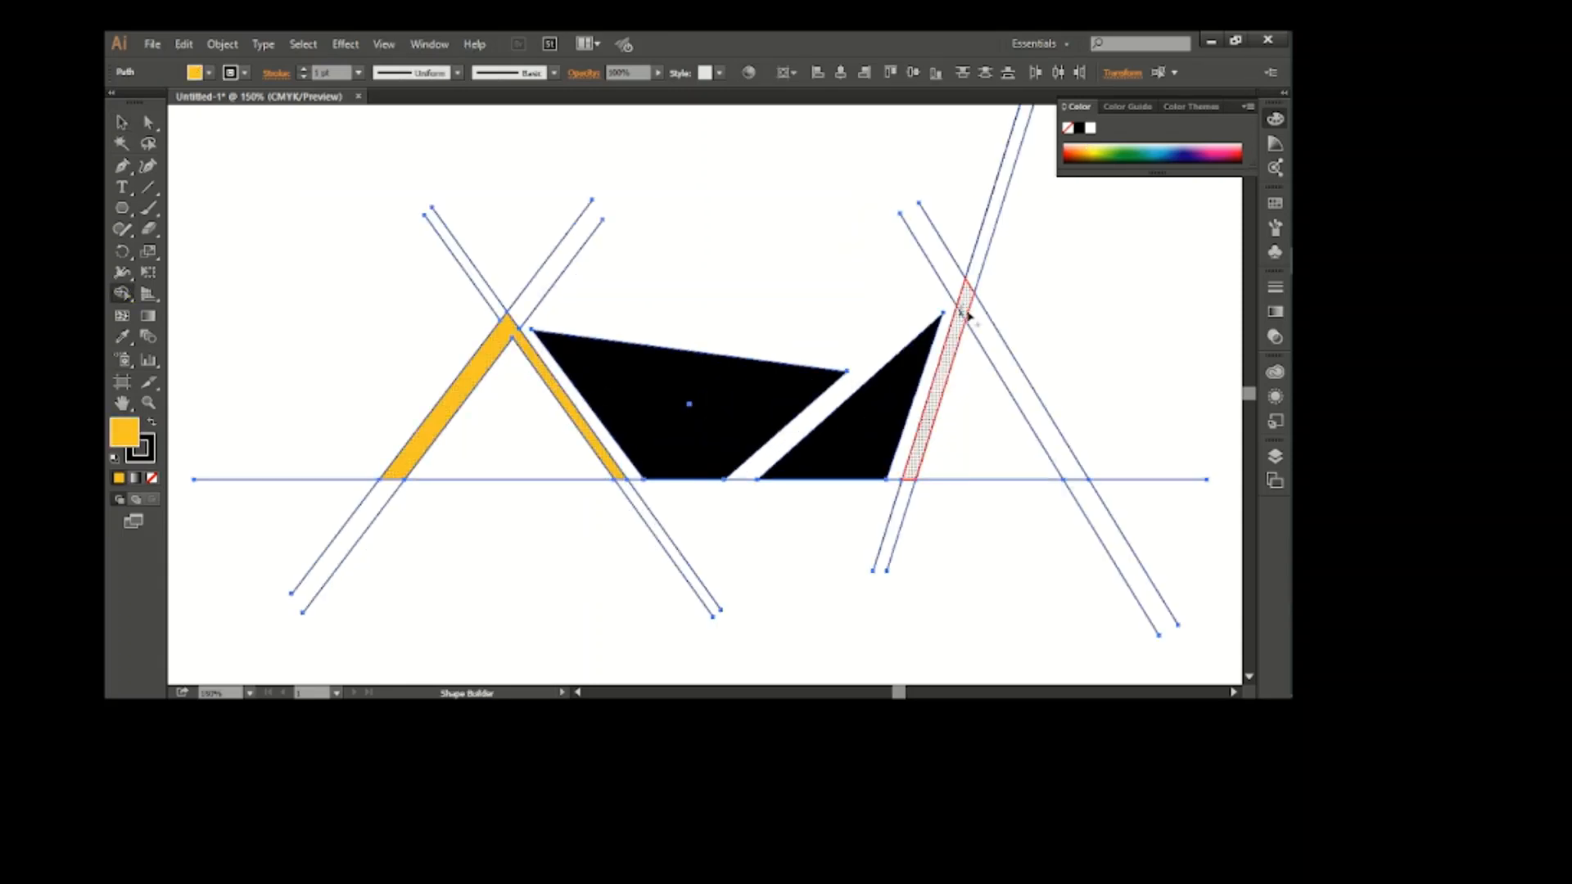
pyautogui.moveTo(966, 315); pyautogui.dragTo(1011, 376)
pyautogui.click(123, 123)
pyautogui.click(268, 321)
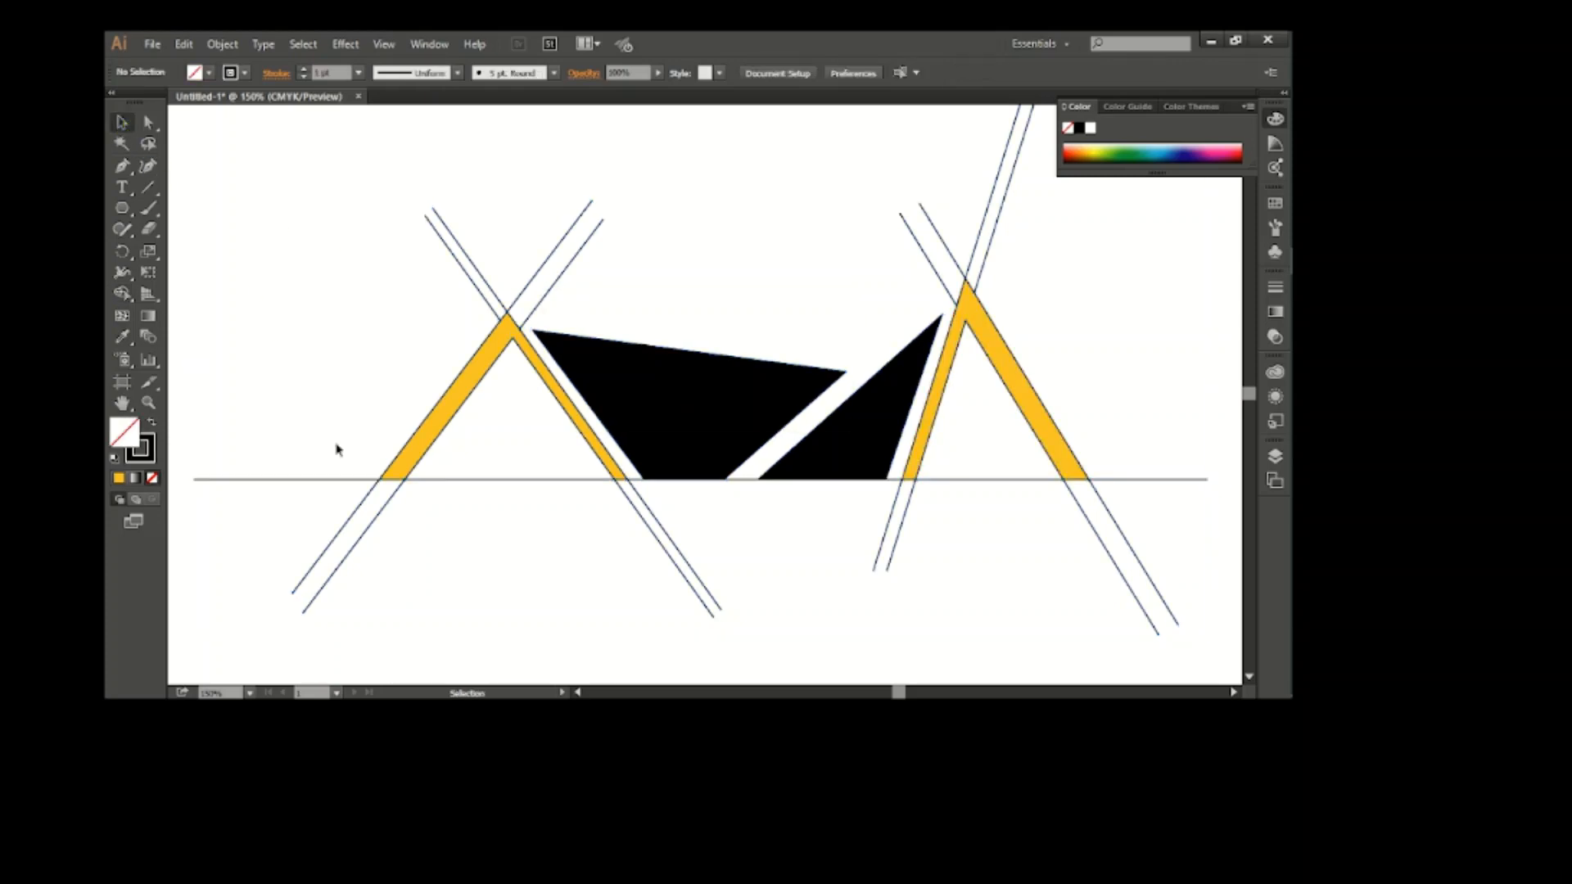
# Delete the leftover line segments above and below the two orange peaks
pyautogui.moveTo(385, 163); pyautogui.dragTo(642, 256)
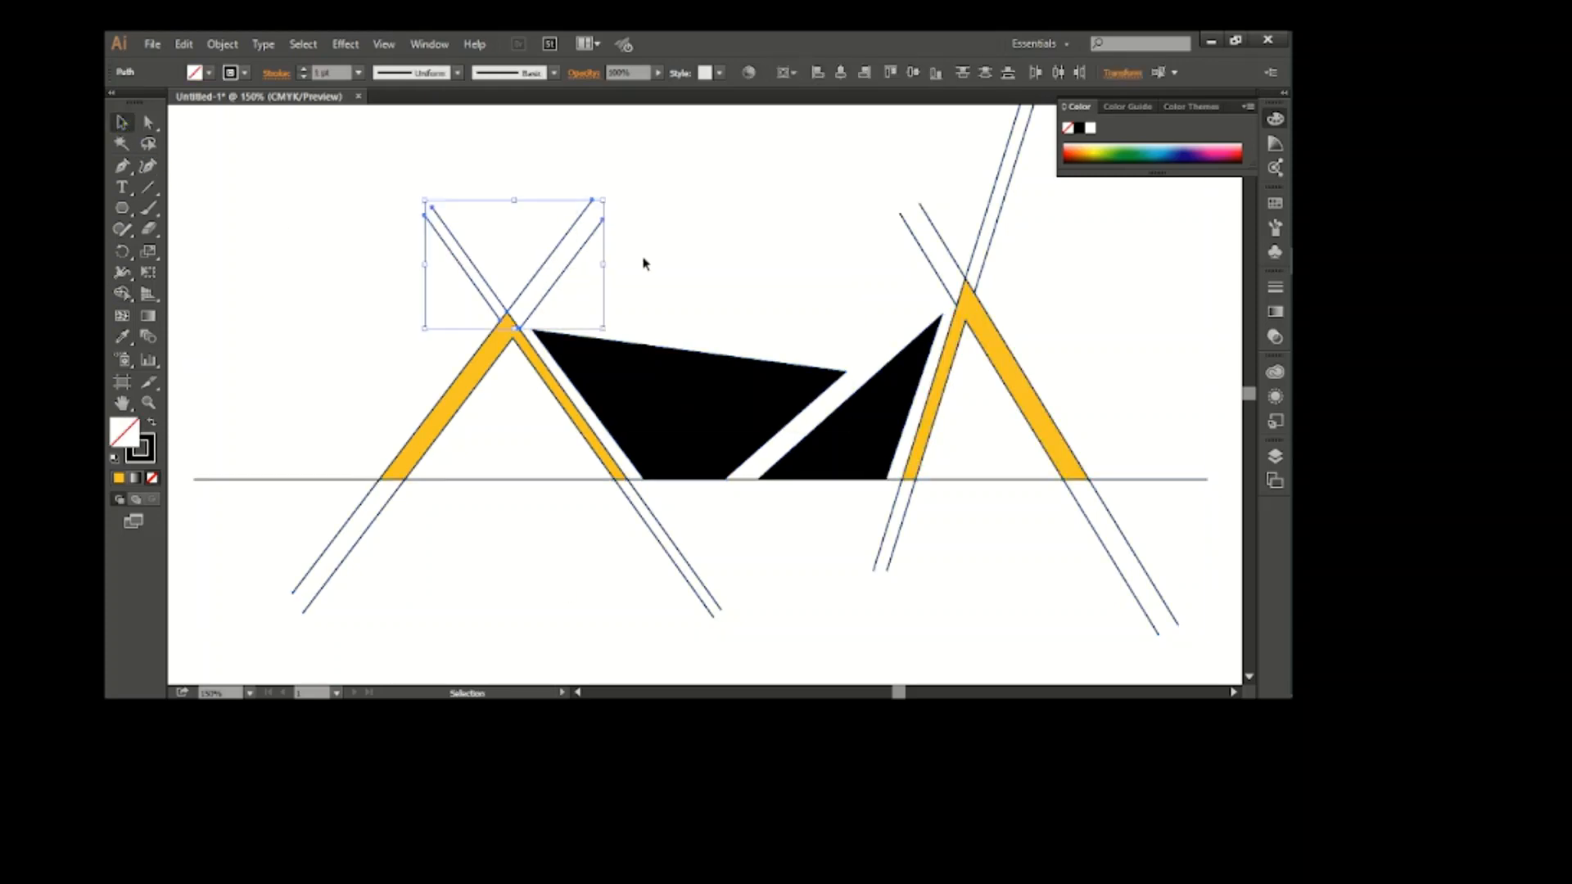
pyautogui.press('Delete')
pyautogui.moveTo(916, 168); pyautogui.dragTo(1031, 253)
pyautogui.press('Delete')
pyautogui.moveTo(860, 536); pyautogui.dragTo(1147, 590)
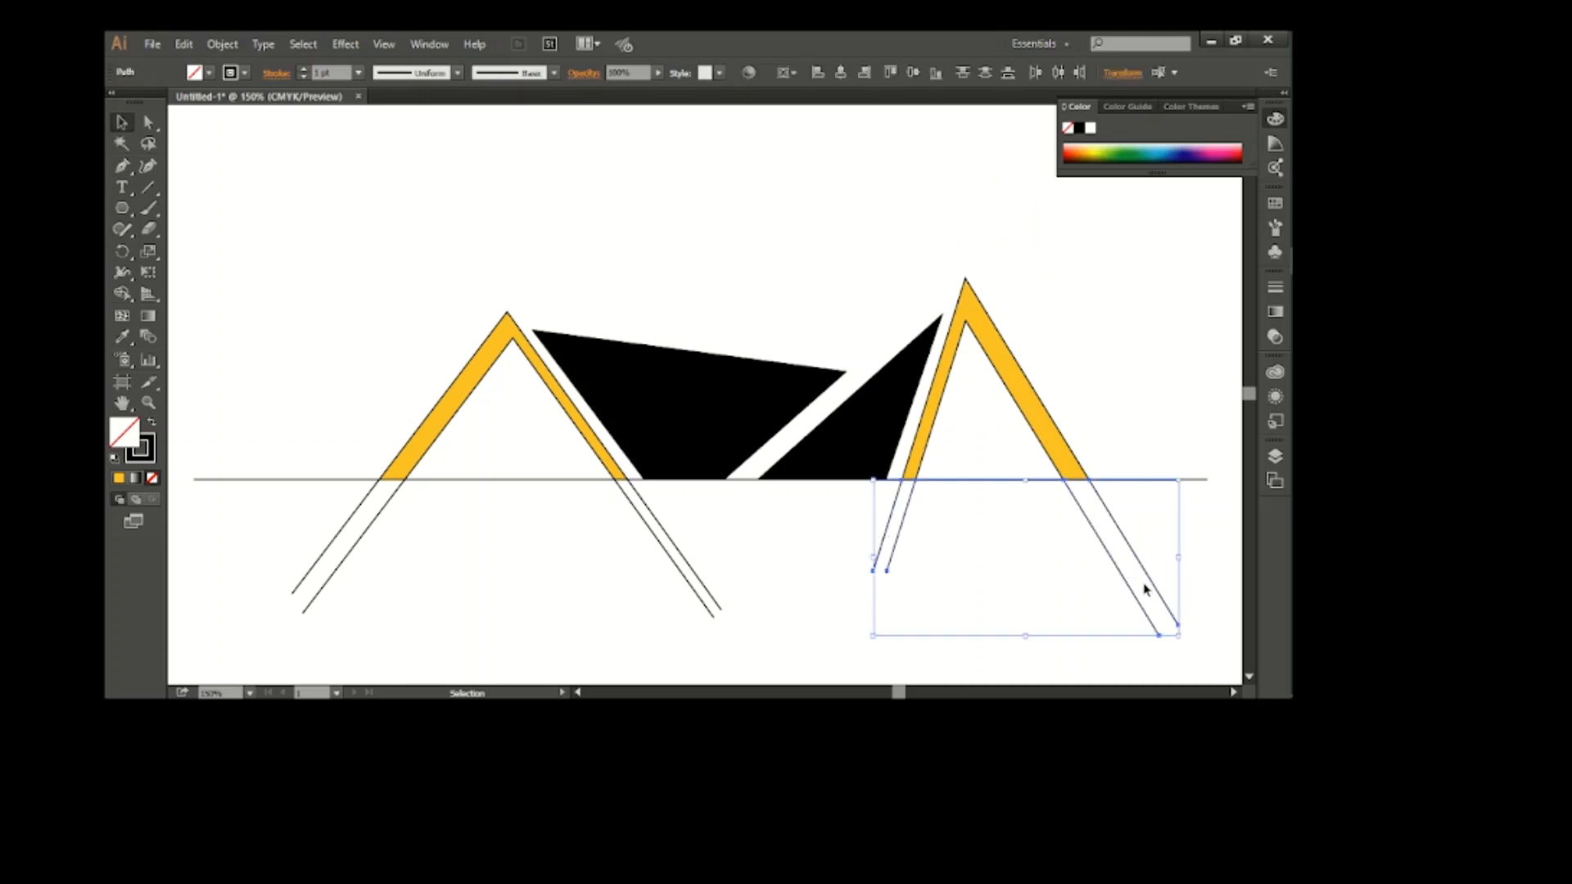
pyautogui.press('Delete')
pyautogui.moveTo(273, 526); pyautogui.dragTo(610, 591)
pyautogui.press('Delete')
# Remove the stroke from the left orange peak and move it slightly down past the baseline
pyautogui.click(569, 408)
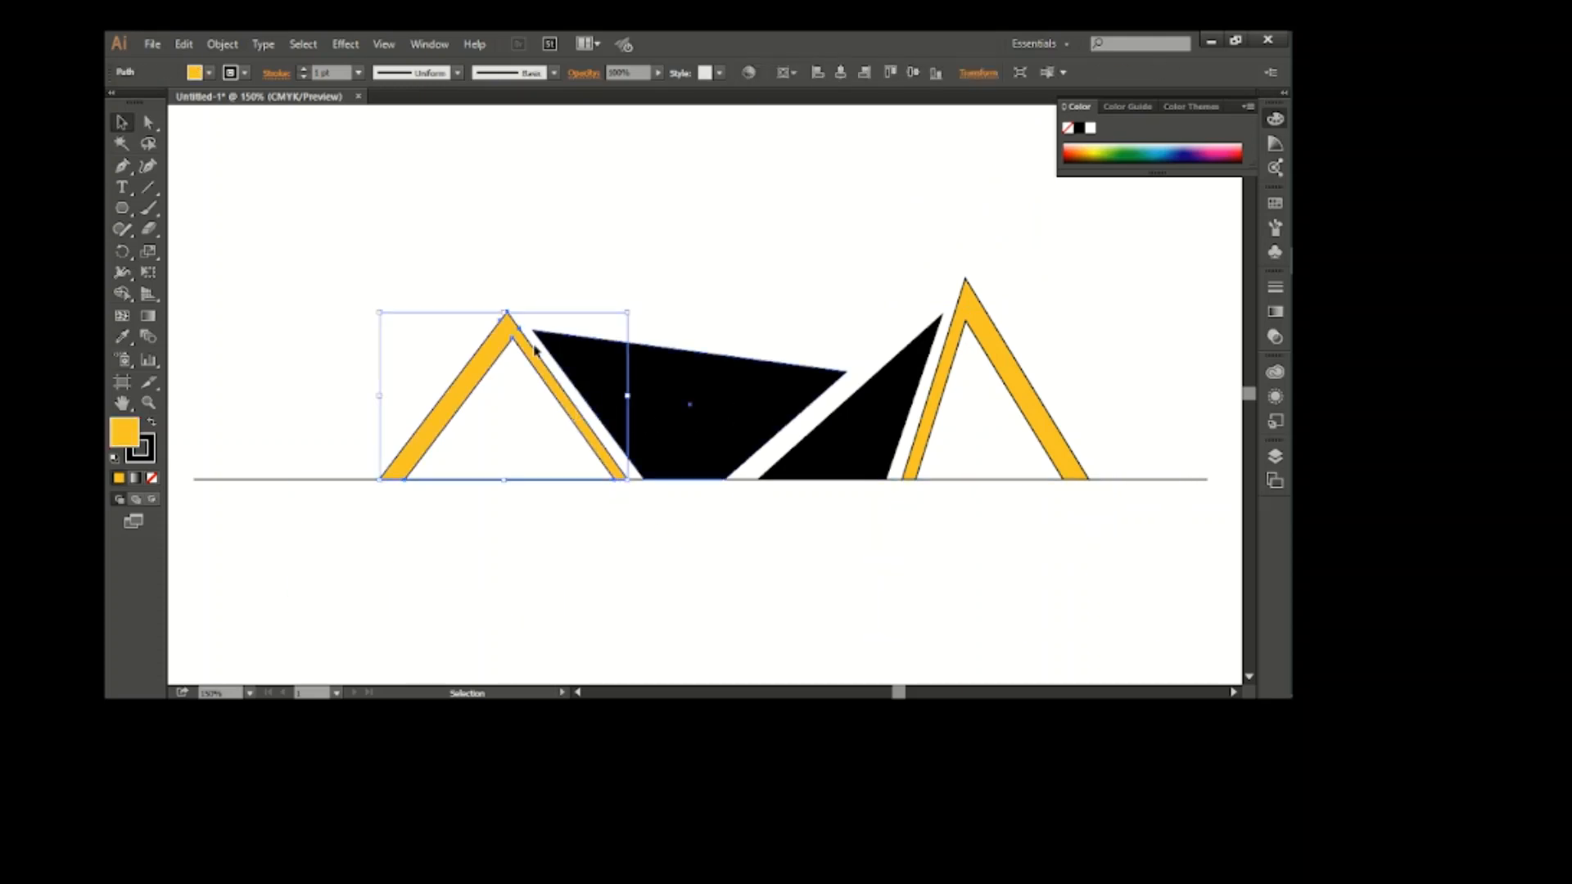
pyautogui.click(195, 73)
pyautogui.click(118, 100)
pyautogui.click(421, 192)
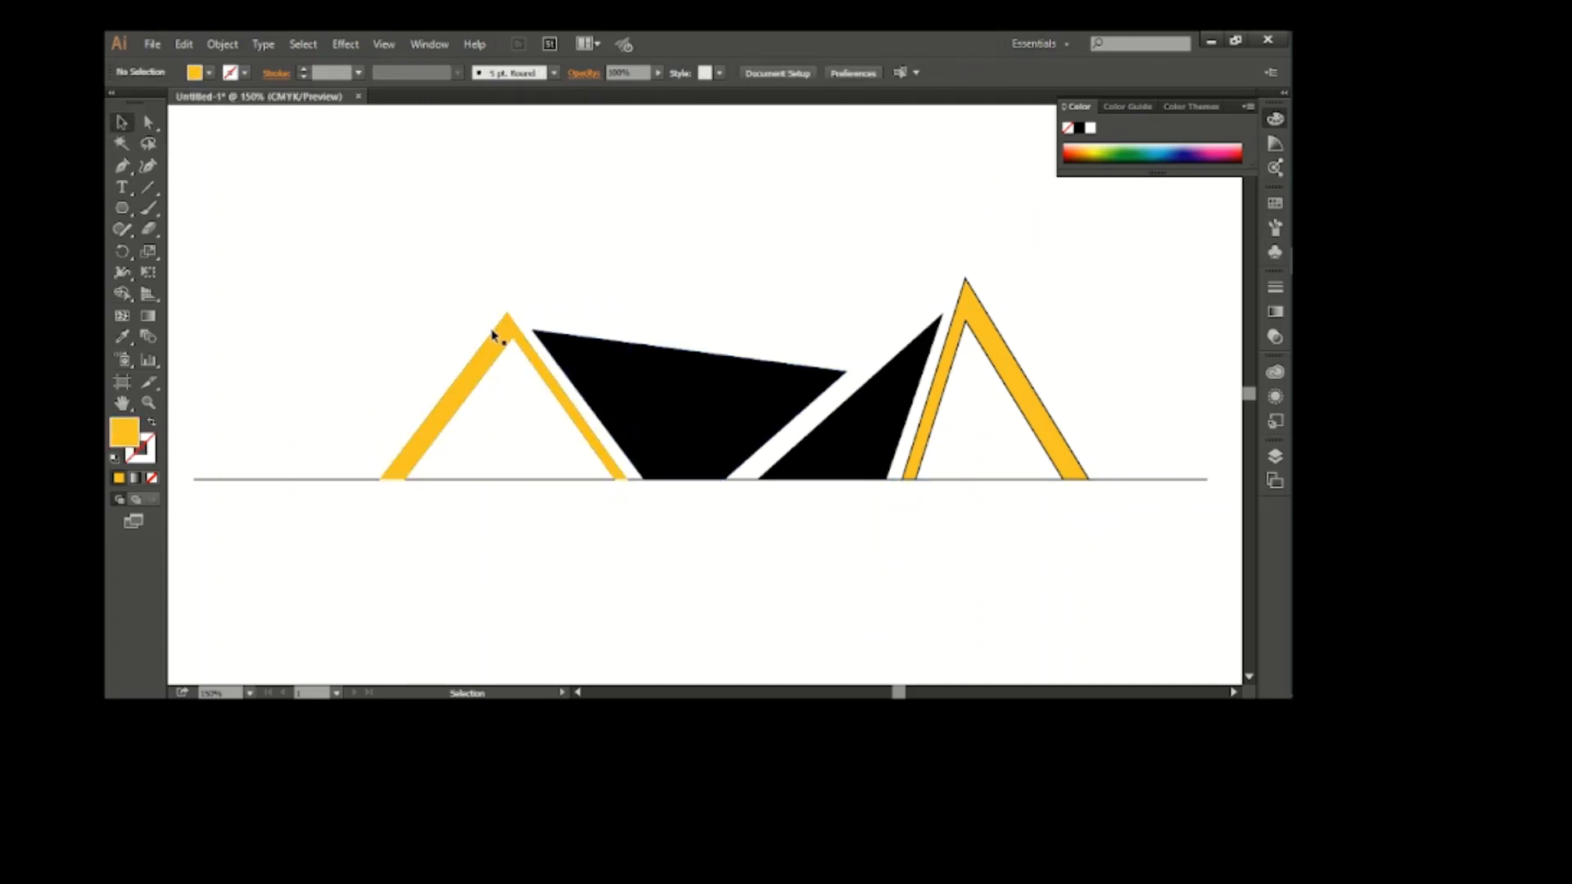
pyautogui.click(494, 337)
pyautogui.moveTo(494, 338); pyautogui.dragTo(494, 353)
pyautogui.click(533, 284)
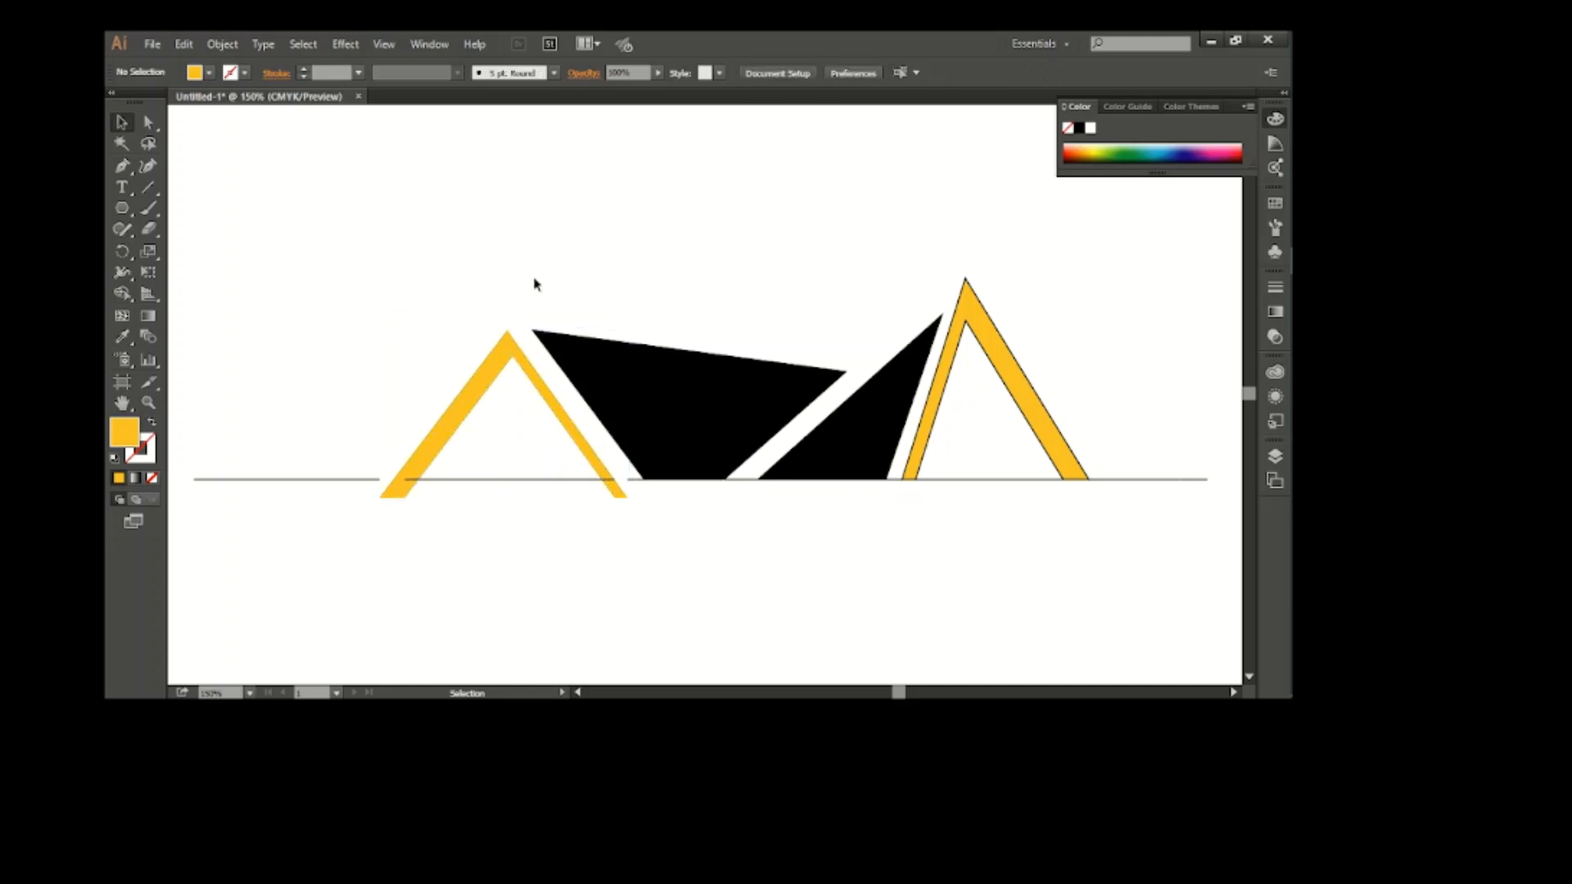
# Remove the stroke from the right orange peak and shift it down and left toward the black triangle
pyautogui.click(972, 383)
pyautogui.click(243, 73)
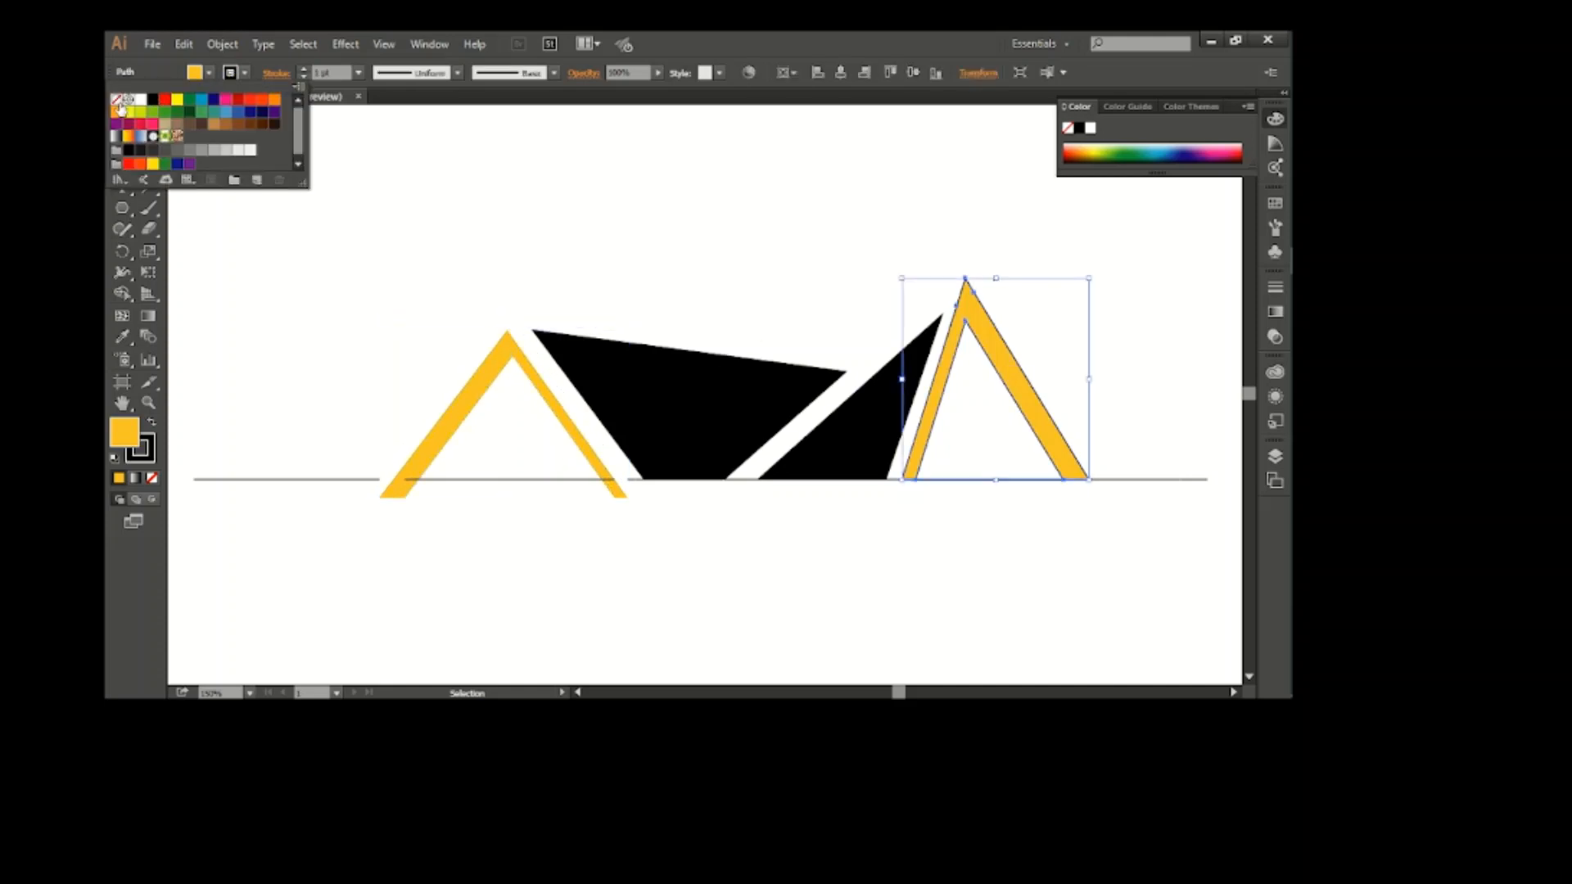
pyautogui.click(119, 100)
pyautogui.press('Down')
pyautogui.press('Down')
pyautogui.press('Down')
pyautogui.press('Down')
pyautogui.press('Down')
pyautogui.press('Down')
pyautogui.press('Down')
pyautogui.press('Down')
pyautogui.press('Down')
pyautogui.press('Down')
pyautogui.press('Down')
pyautogui.press('Down')
pyautogui.press('Down')
pyautogui.press('Down')
pyautogui.press('Down')
pyautogui.press('Down')
pyautogui.press('Down')
pyautogui.press('Down')
pyautogui.press('Down')
pyautogui.press('Down')
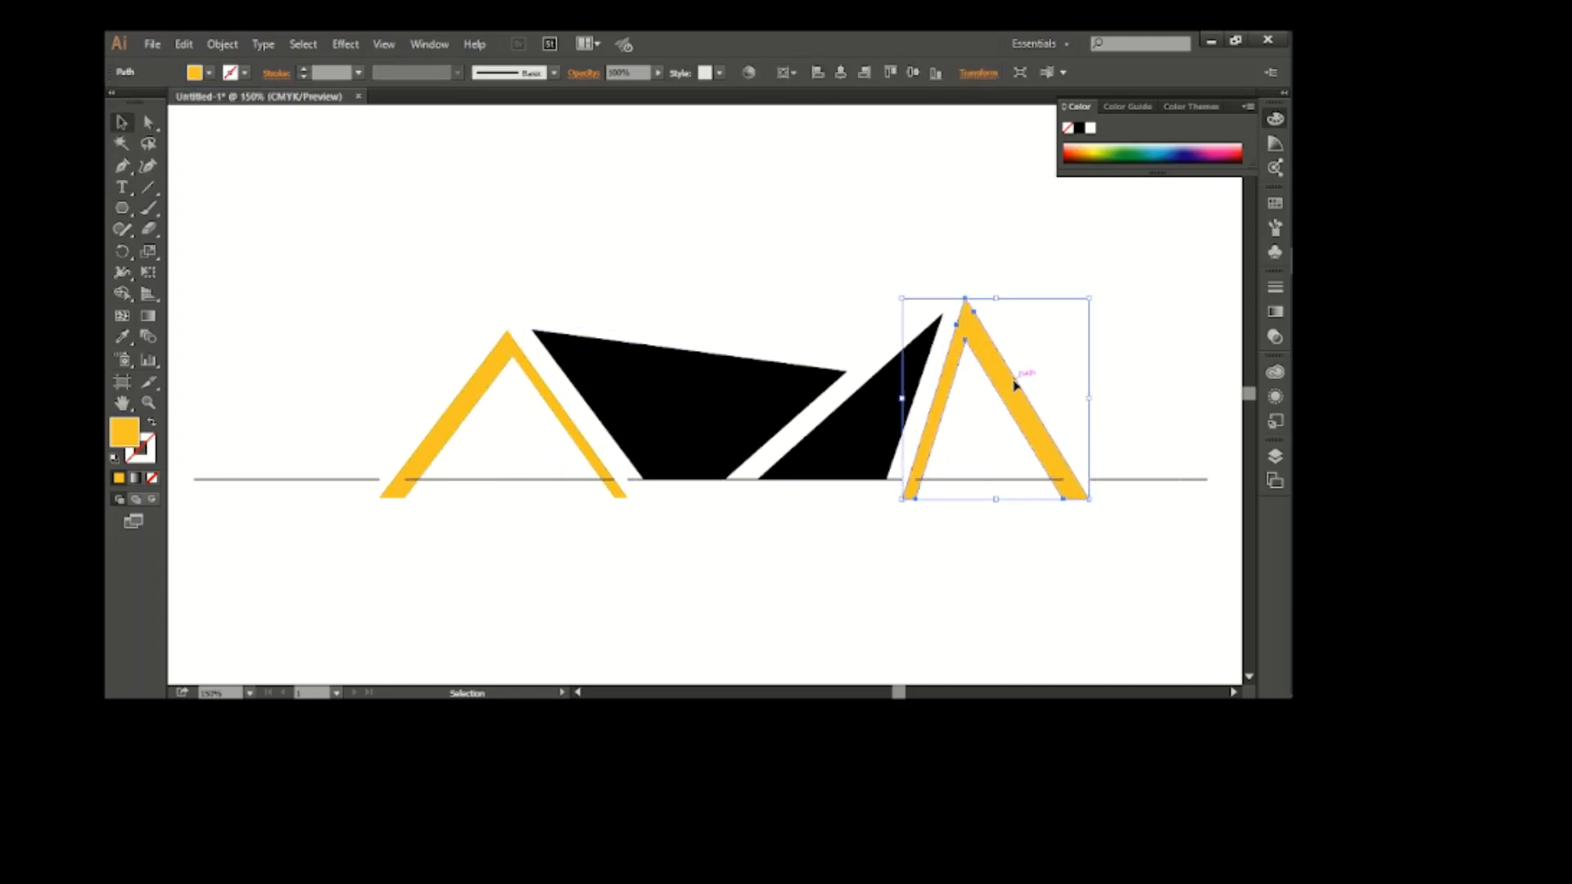
pyautogui.press('Left')
pyautogui.press('Left')
pyautogui.press('Left')
pyautogui.press('Left')
pyautogui.press('Left')
pyautogui.press('Left')
pyautogui.press('Left')
pyautogui.press('Left')
pyautogui.press('Left')
pyautogui.press('Left')
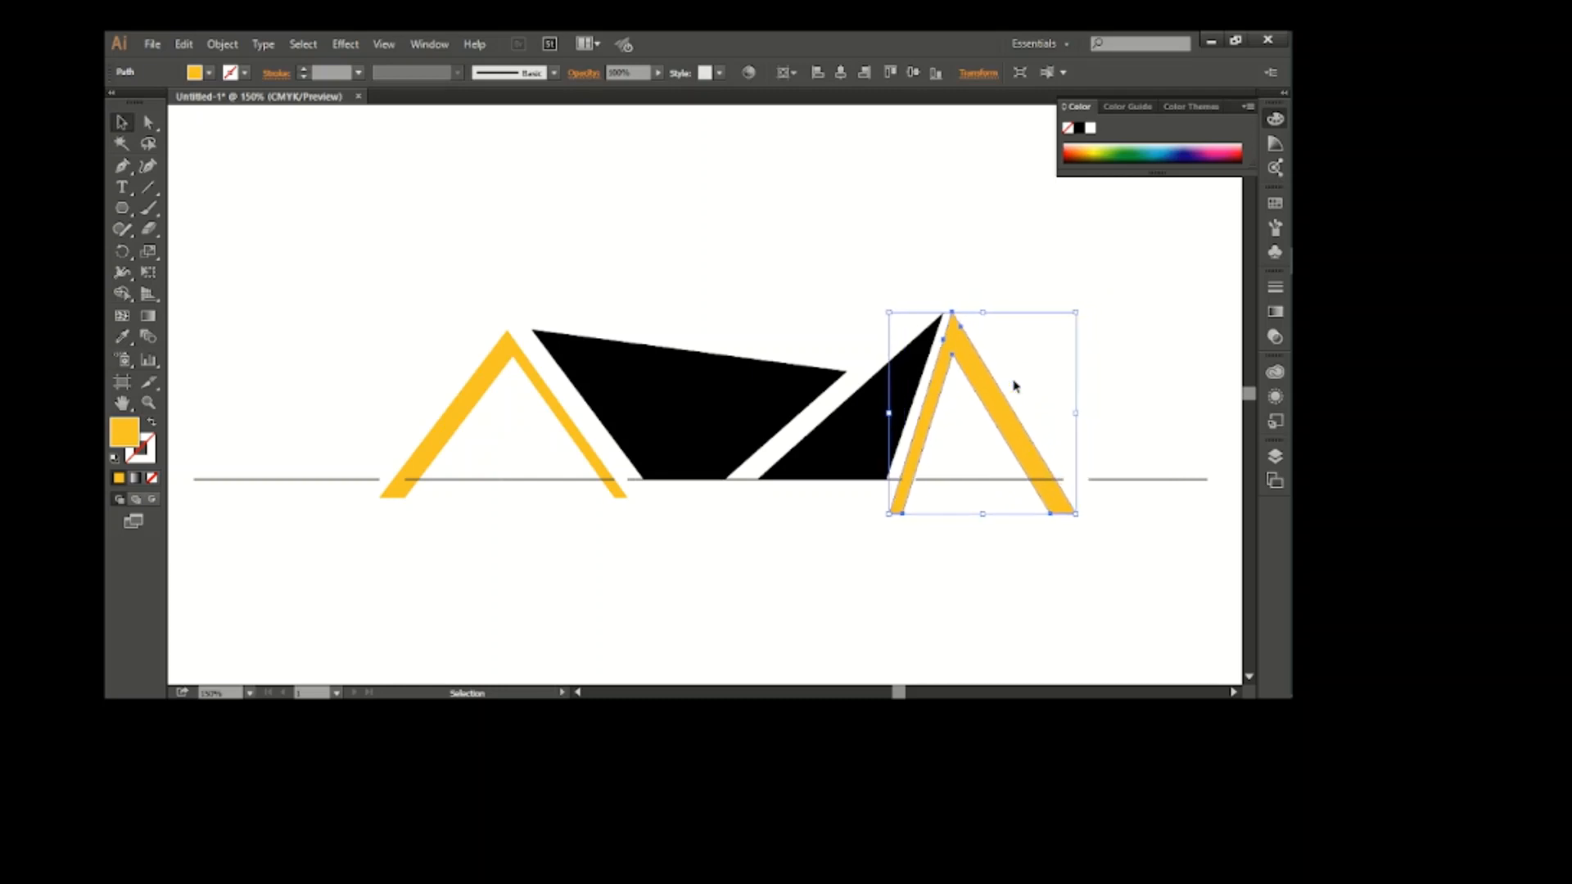
# Shift the left orange peak right, closer to the black quadrilateral's left edge
pyautogui.click(578, 445)
pyautogui.press('Right')
pyautogui.press('Right')
pyautogui.press('Right')
pyautogui.press('Right')
pyautogui.press('Right')
pyautogui.press('Right')
pyautogui.press('Right')
pyautogui.press('Right')
pyautogui.press('Right')
pyautogui.press('Right')
pyautogui.press('Right')
pyautogui.press('Right')
pyautogui.press('Right')
pyautogui.press('Right')
pyautogui.press('Right')
pyautogui.press('Right')
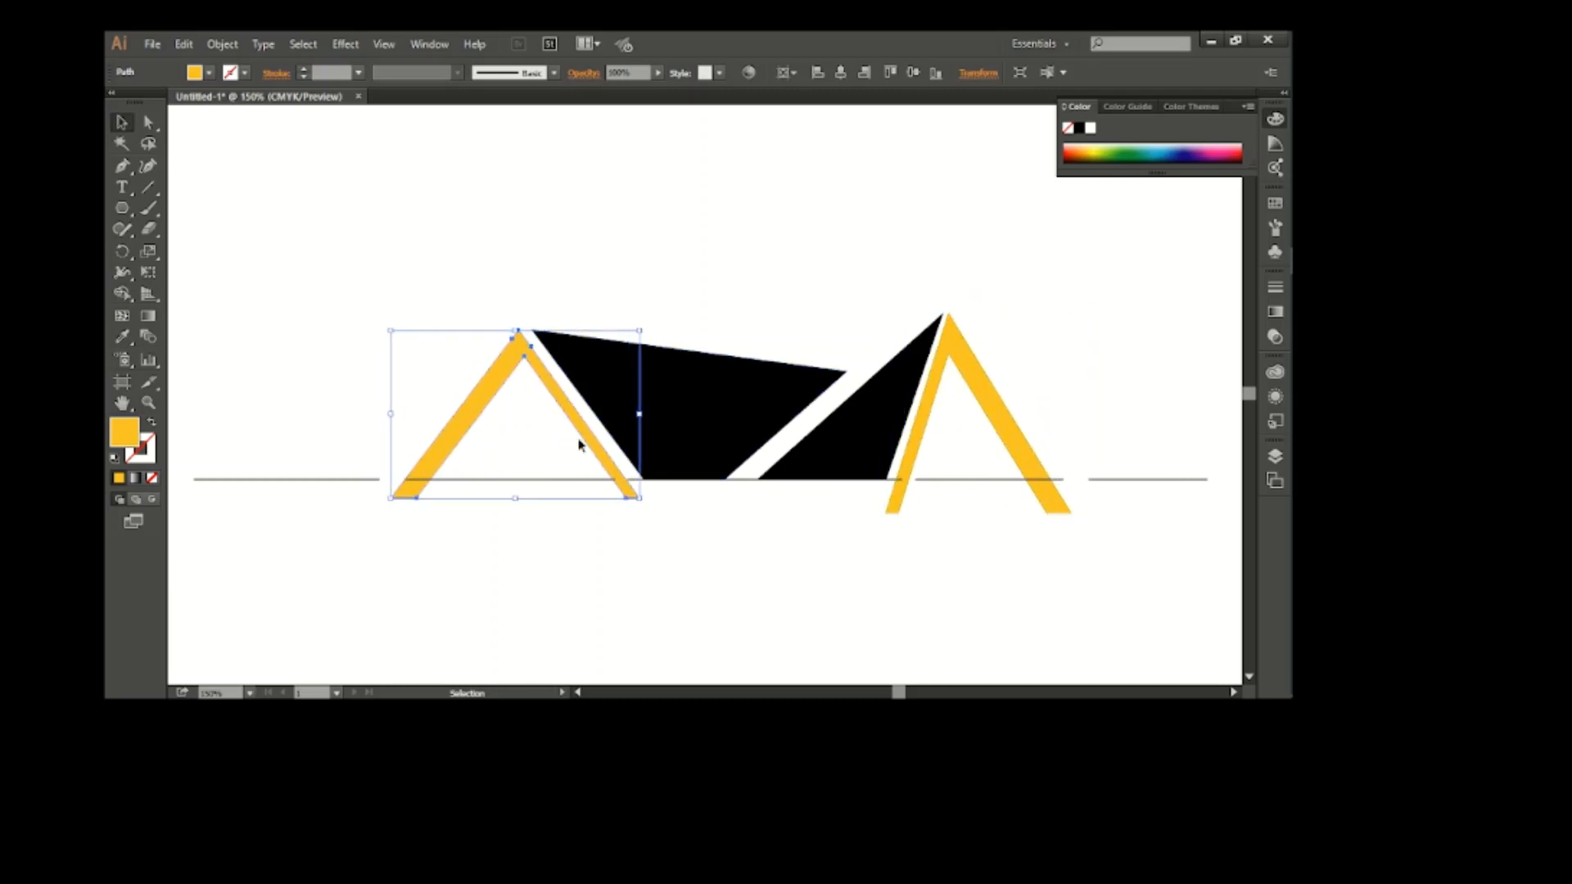
# Replace the old baseline with a single horizontal line running along the bottom of the black shapes and across both orange peaks
pyautogui.click(718, 597)
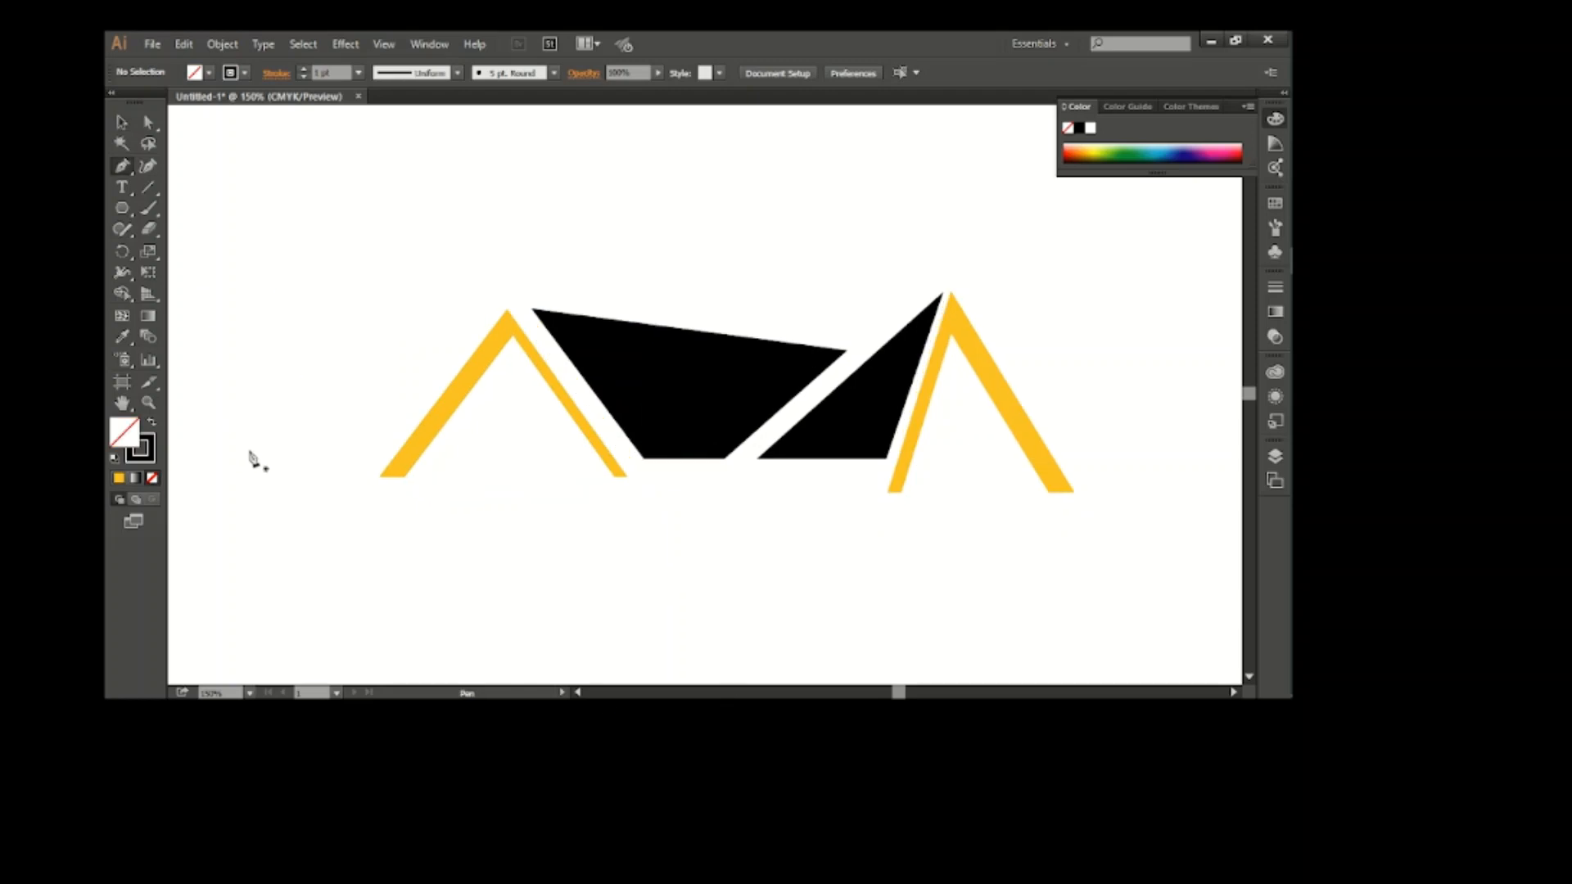
pyautogui.click(253, 456)
pyautogui.keyDown('shift'); pyautogui.click(1125, 446); pyautogui.keyUp('shift')
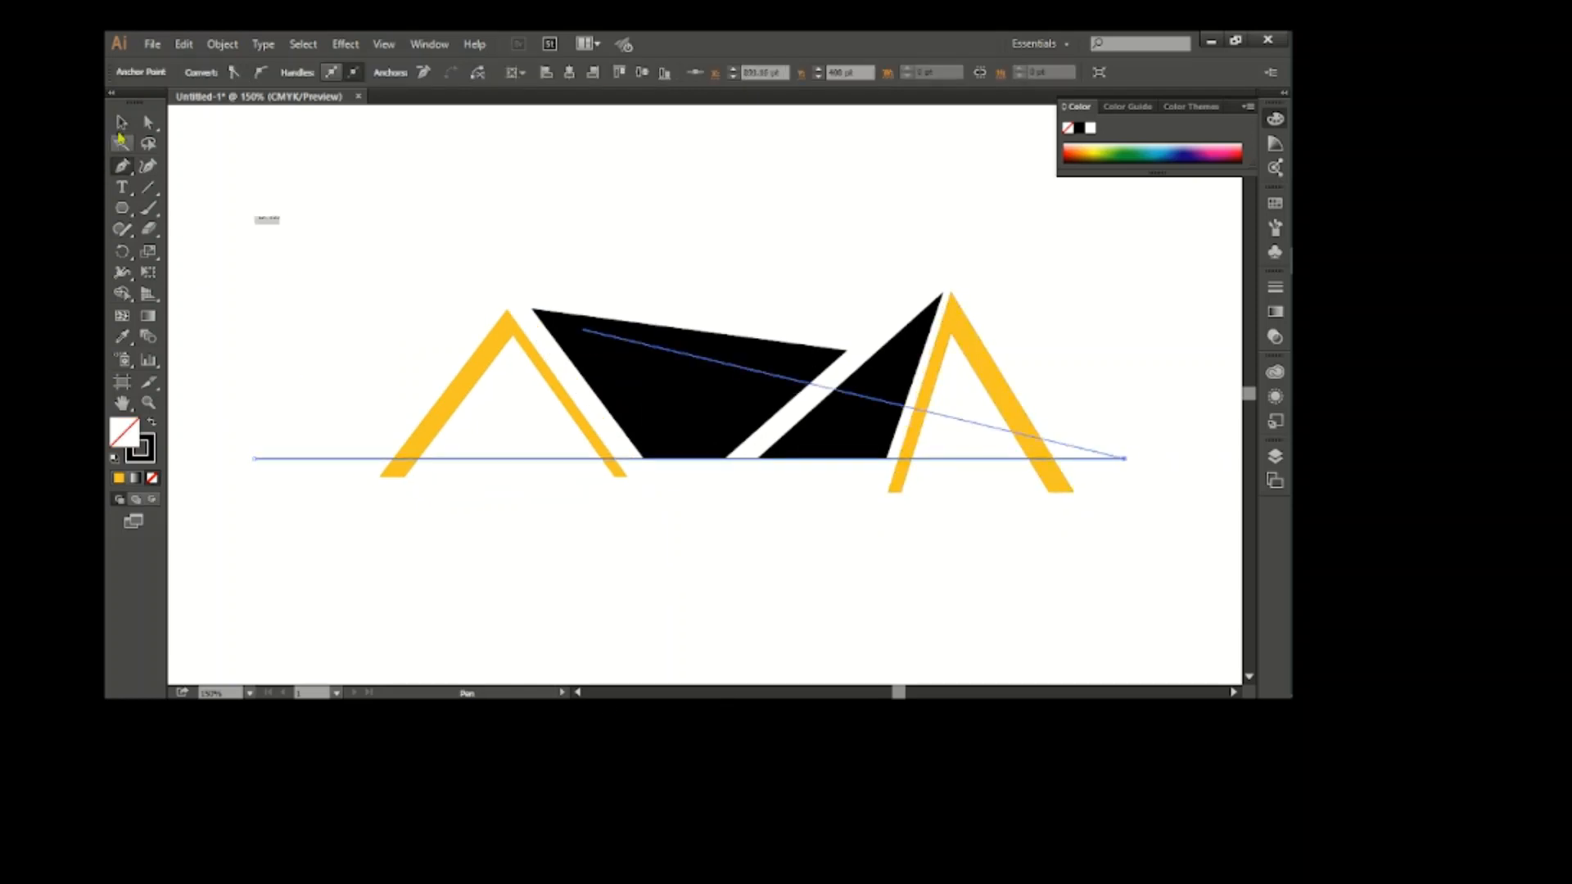
pyautogui.click(122, 122)
# Trim off the feet of both orange peaks below the horizontal line with the Shape Builder tool
pyautogui.moveTo(319, 215); pyautogui.dragTo(1064, 543)
pyautogui.click(125, 297)
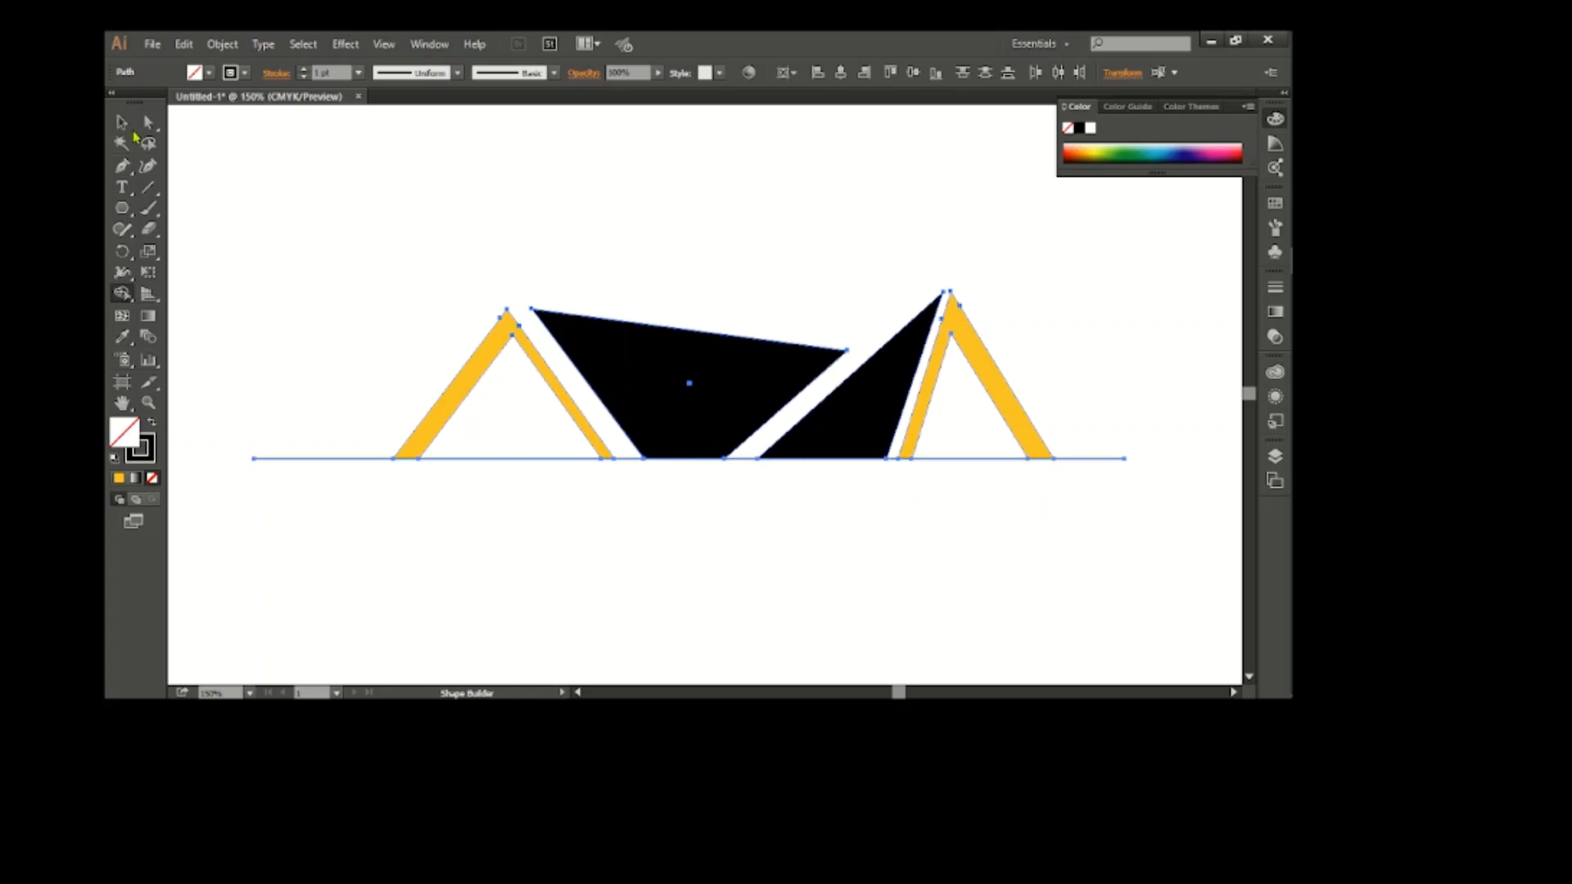
pyautogui.press('v')
pyautogui.click(270, 233)
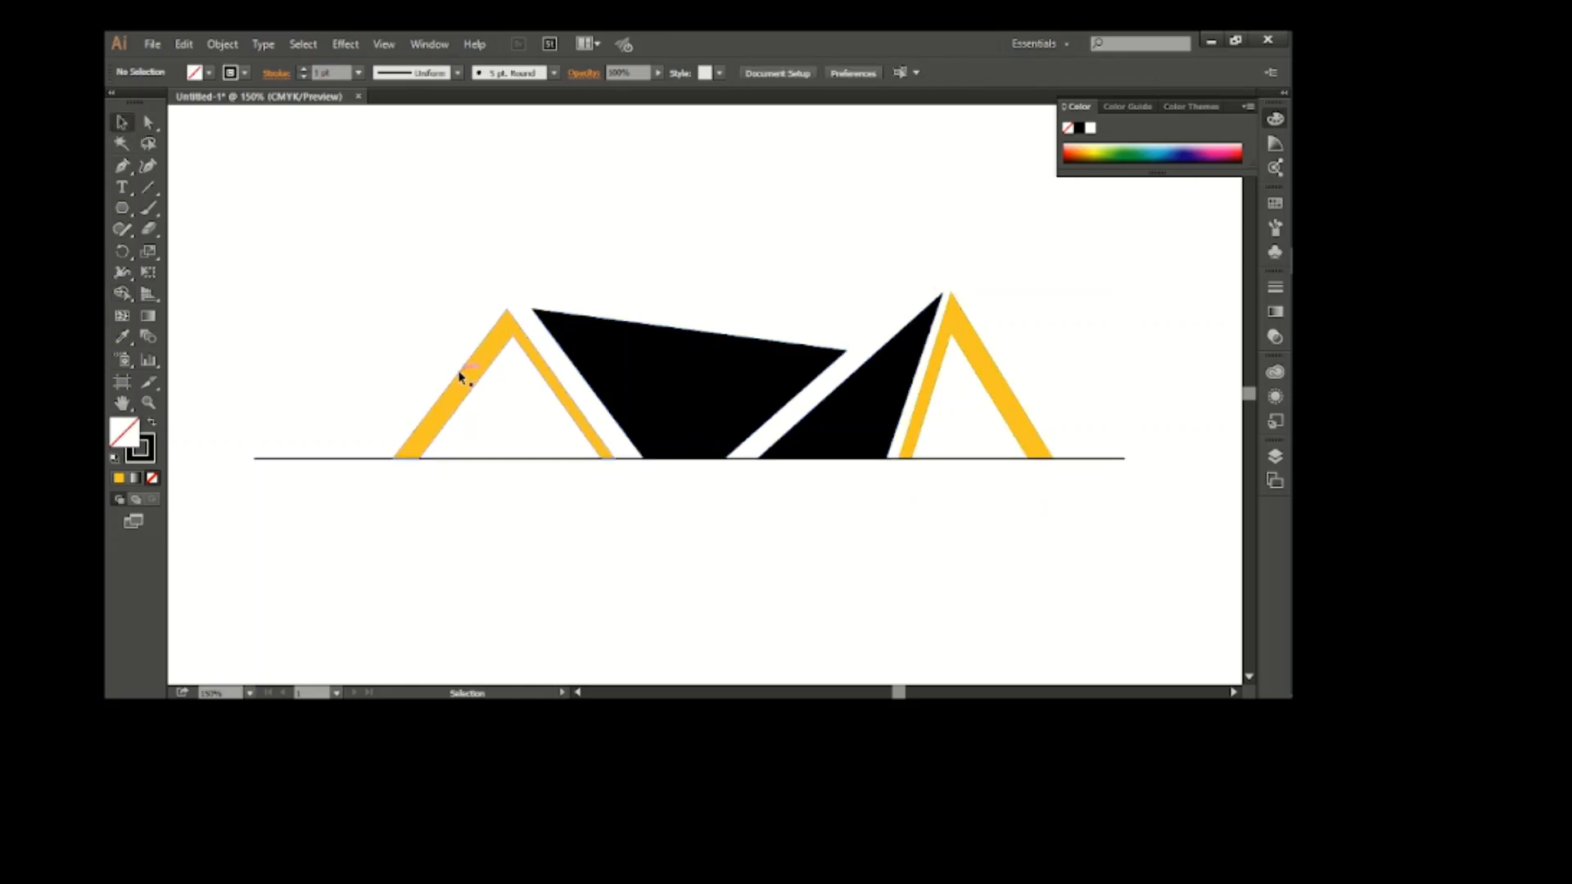
# Nudge the left orange peak right until only a narrow gap separates it from the black quadrilateral
pyautogui.click(461, 376)
pyautogui.press('Right')
pyautogui.press('Right')
pyautogui.press('Right')
pyautogui.press('Right')
pyautogui.press('Right')
pyautogui.press('Right')
pyautogui.press('Right')
pyautogui.press('Right')
pyautogui.press('Right')
pyautogui.press('Right')
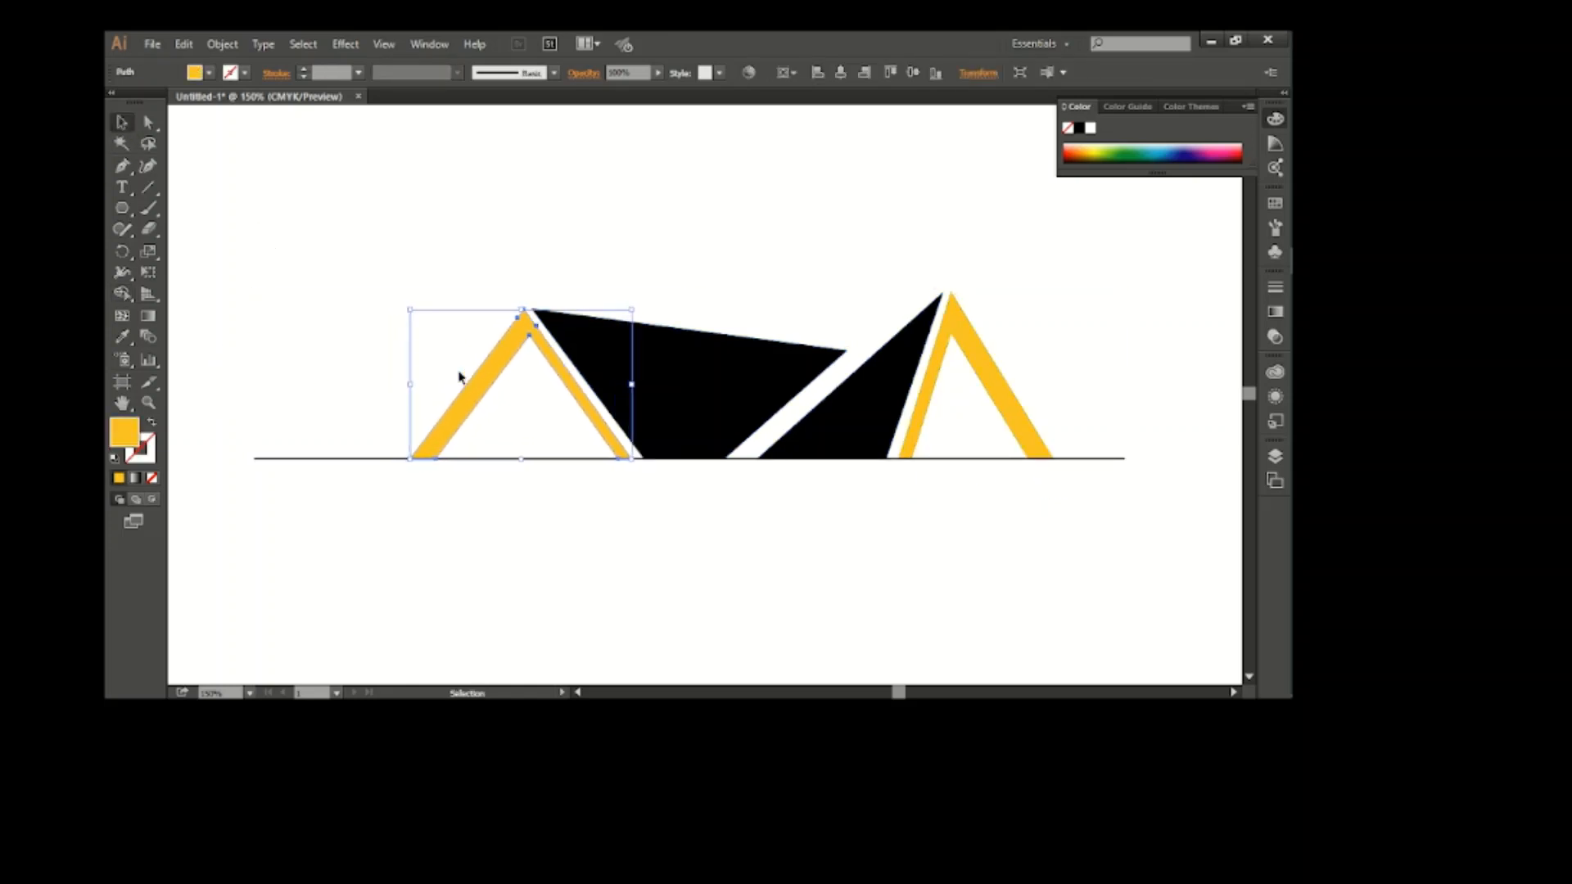
pyautogui.click(928, 381)
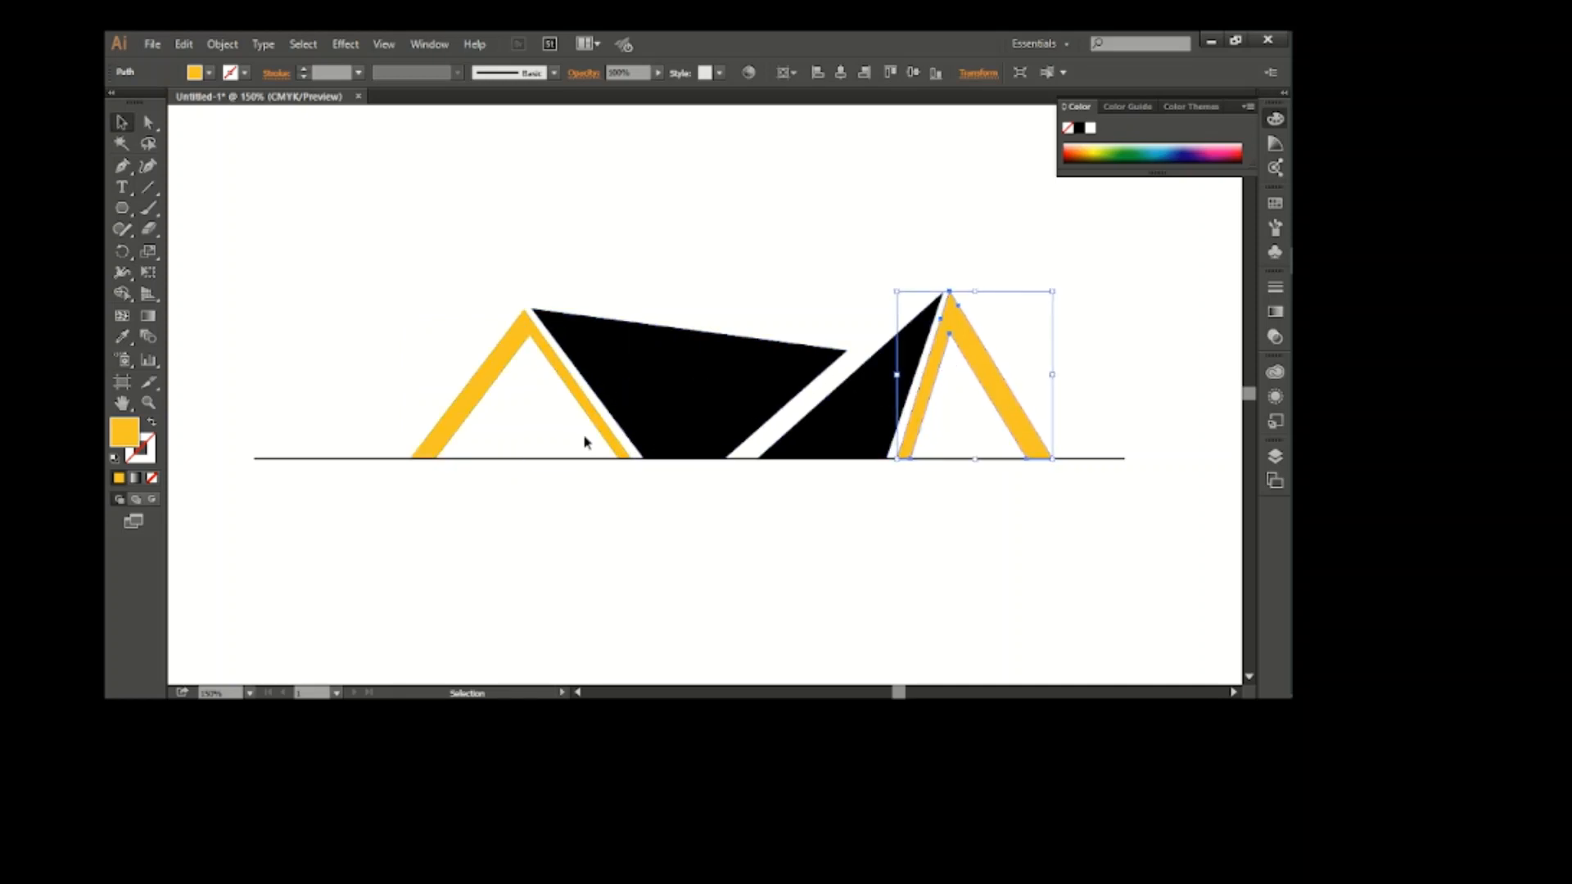
# Delete the horizontal guide line along the base of the shapes
pyautogui.moveTo(232, 406); pyautogui.dragTo(337, 505)
pyautogui.press('Delete')
pyautogui.hscroll(1, 274, 175)
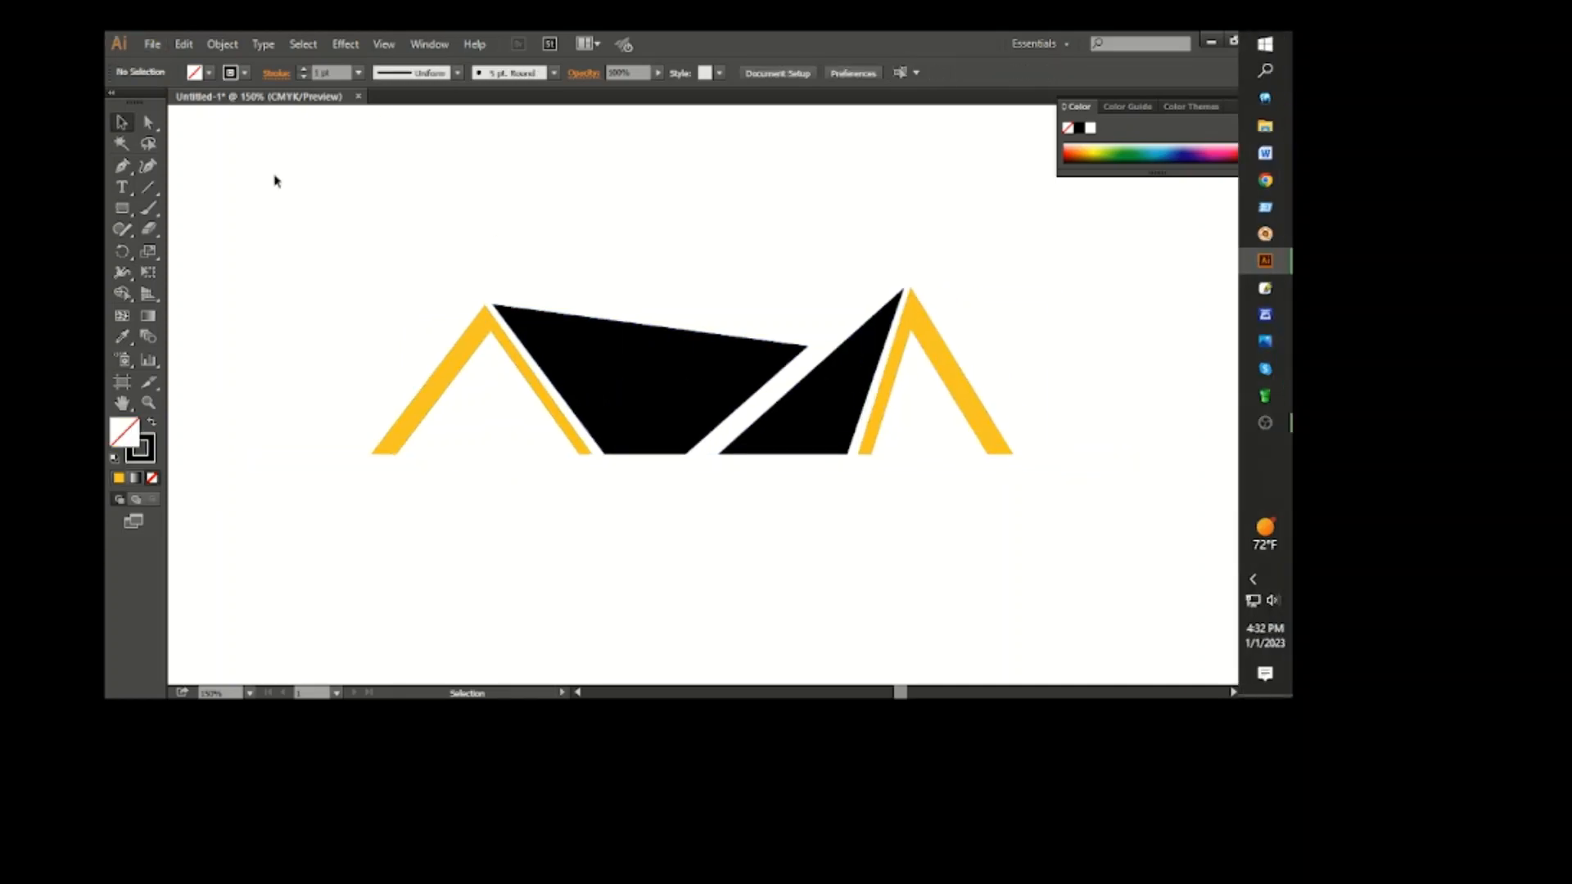
pyautogui.moveTo(120, 208); pyautogui.dragTo(153, 210)
pyautogui.moveTo(581, 193); pyautogui.dragTo(644, 265)
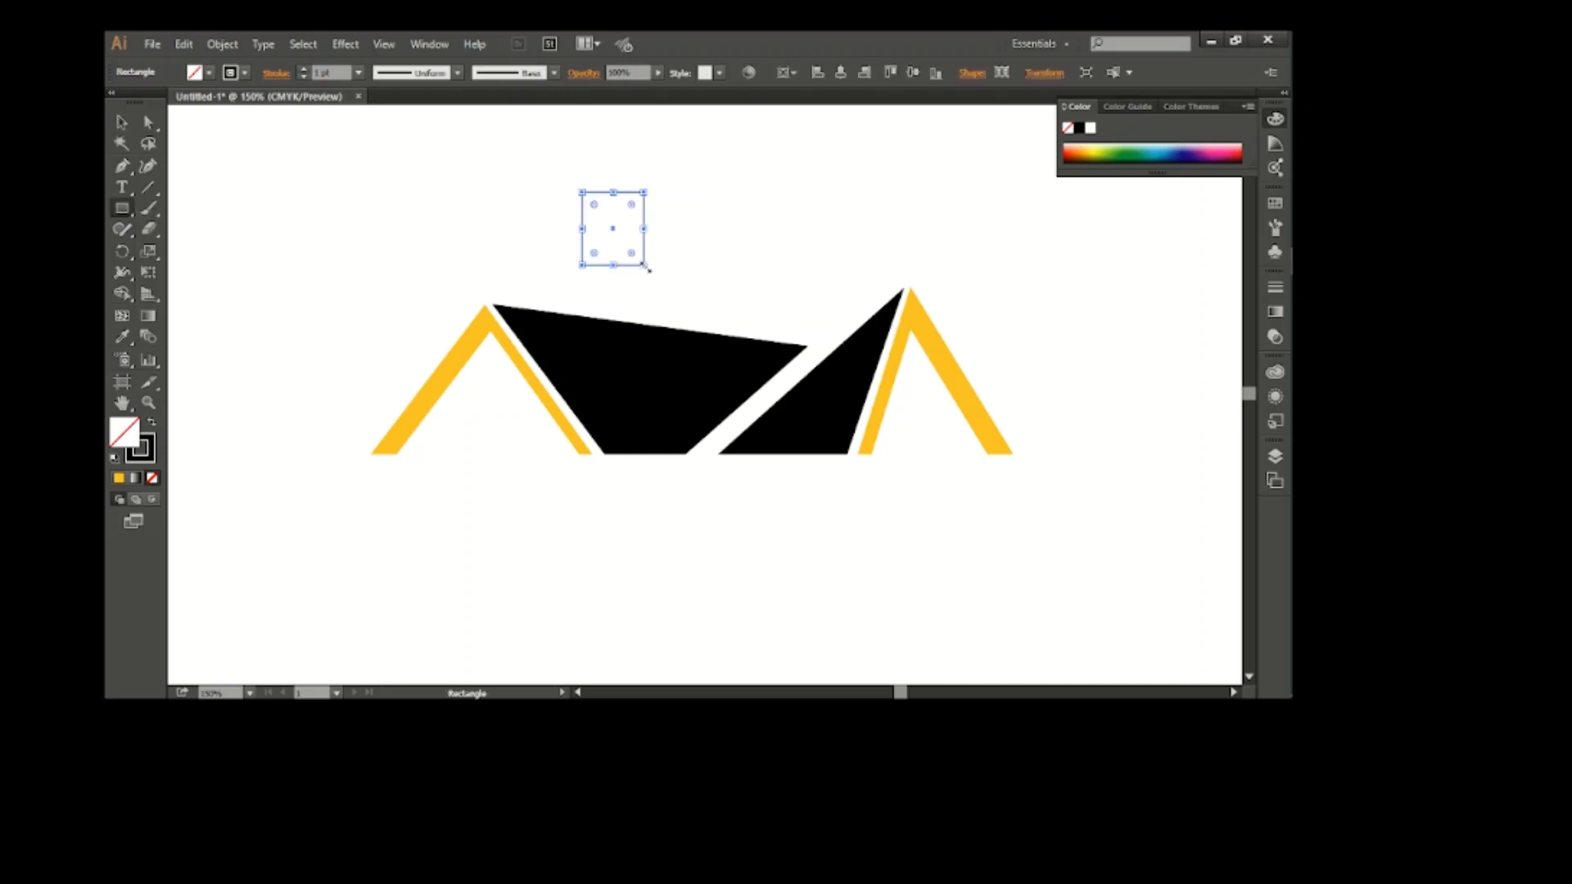
pyautogui.click(122, 123)
pyautogui.press('Delete')
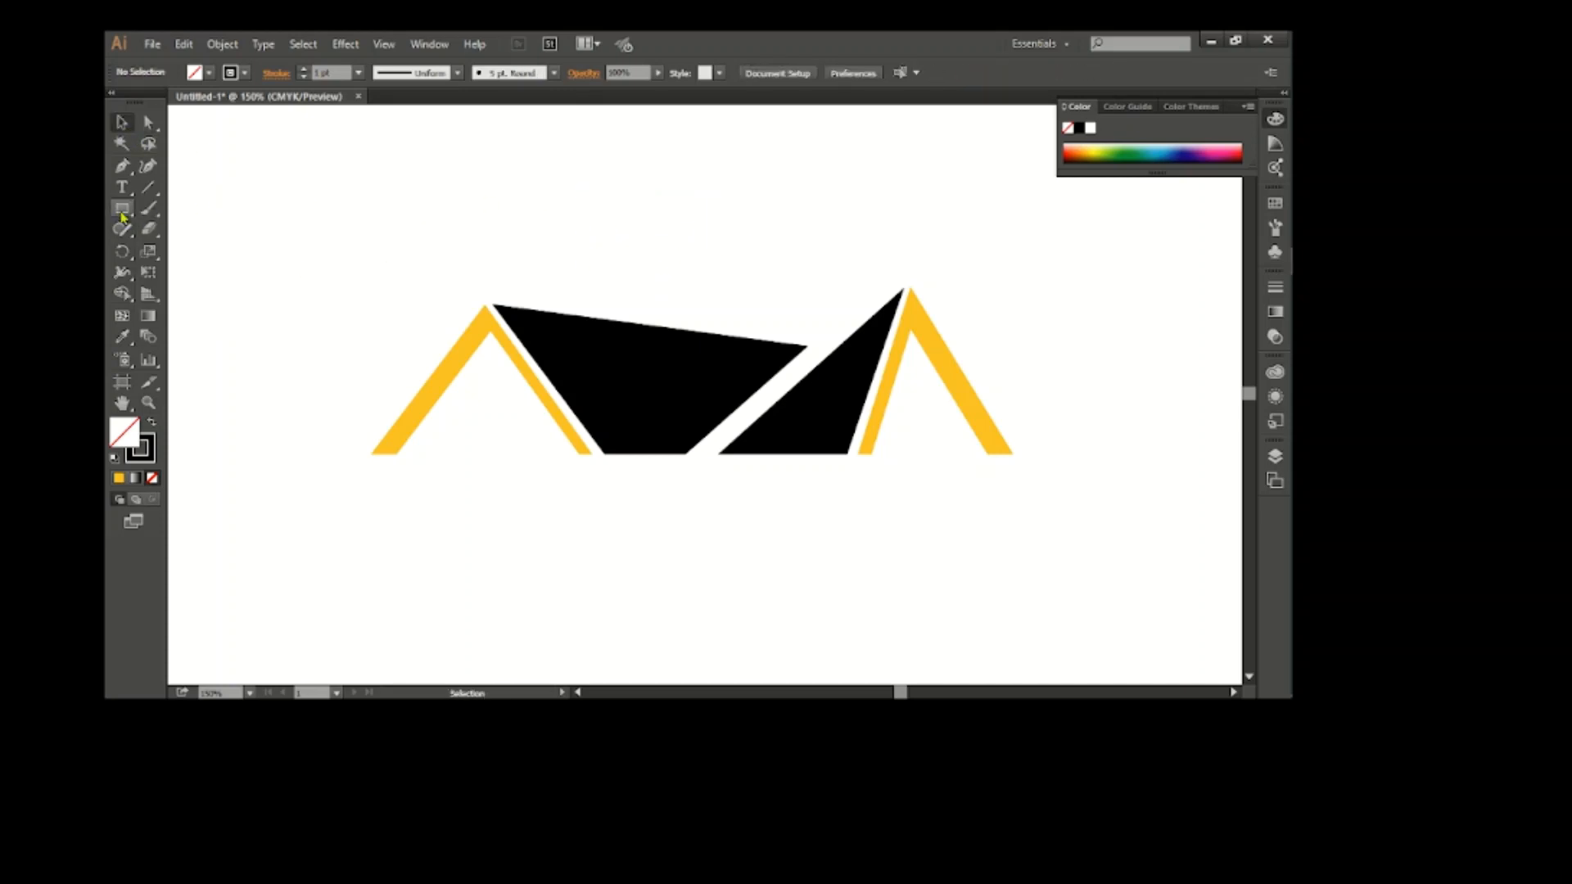
# Draw a square about 45 pt wide above the black shapes, with a black fill and no stroke
pyautogui.press('m')
pyautogui.moveTo(726, 211); pyautogui.dragTo(754, 237)
pyautogui.click(122, 123)
pyautogui.click(210, 72)
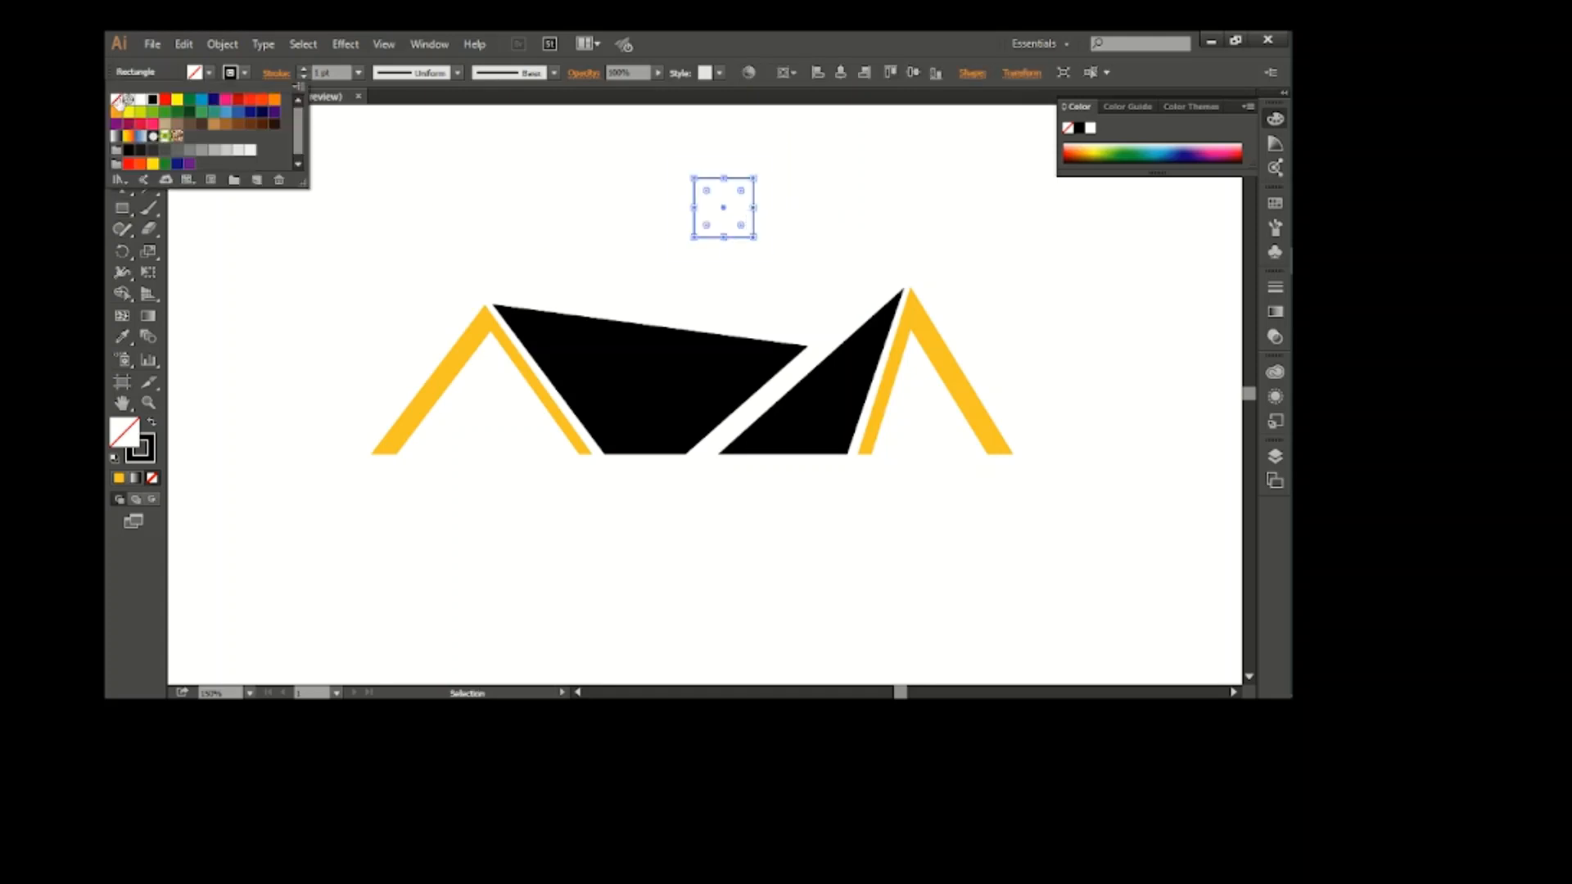
pyautogui.click(127, 100)
pyautogui.click(196, 74)
pyautogui.click(153, 99)
# Split the black square into a grid of 2 rows and 2 columns with 0 pt gutters
pyautogui.click(238, 44)
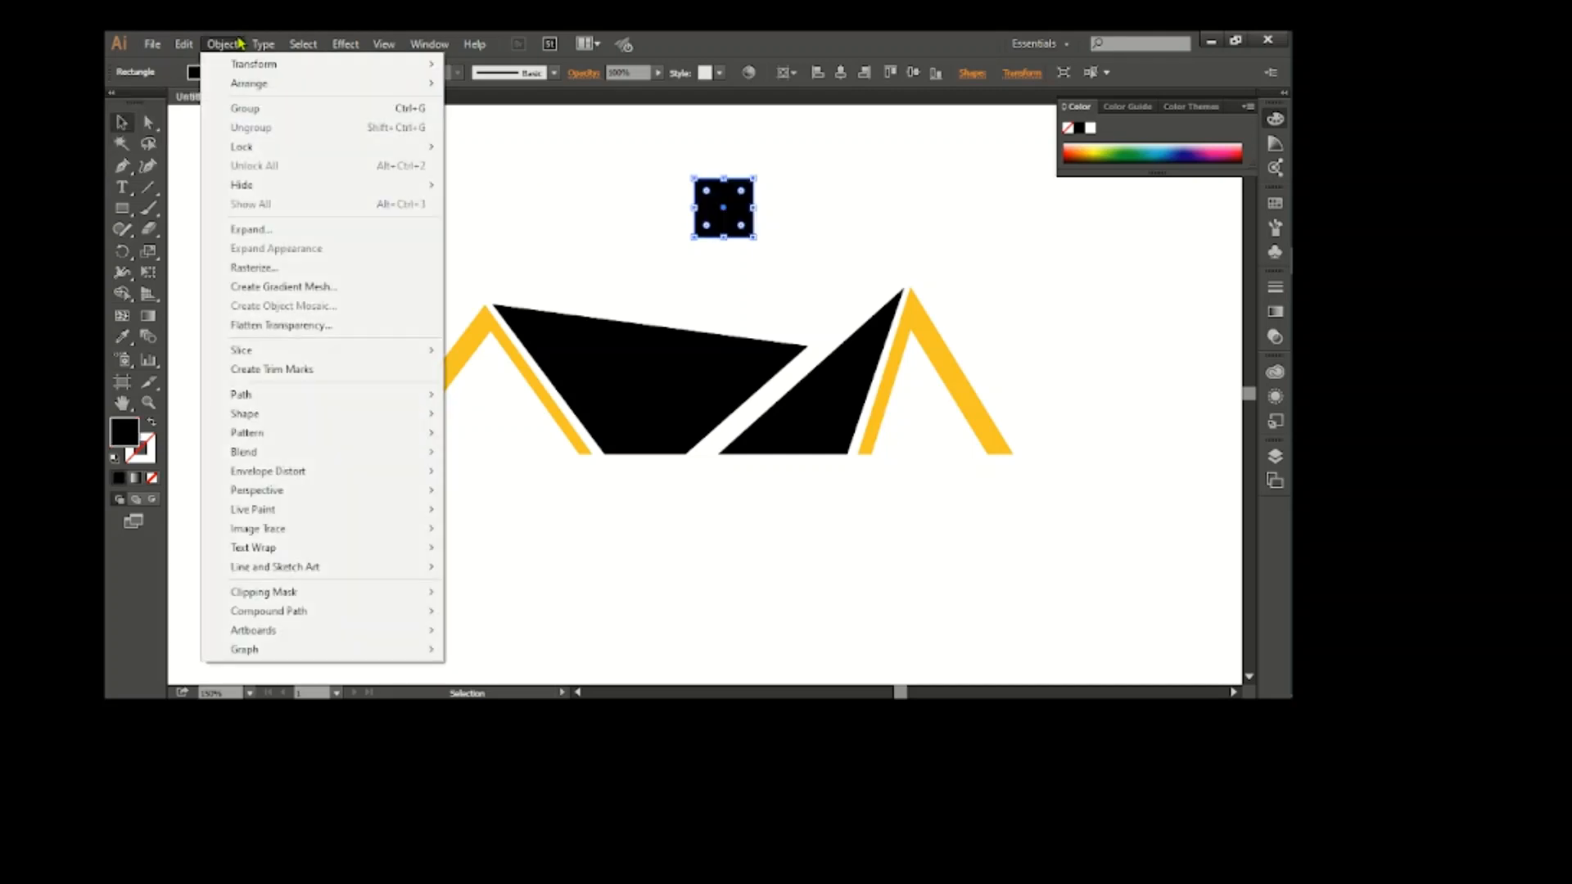
pyautogui.moveTo(316, 394)
pyautogui.click(528, 566)
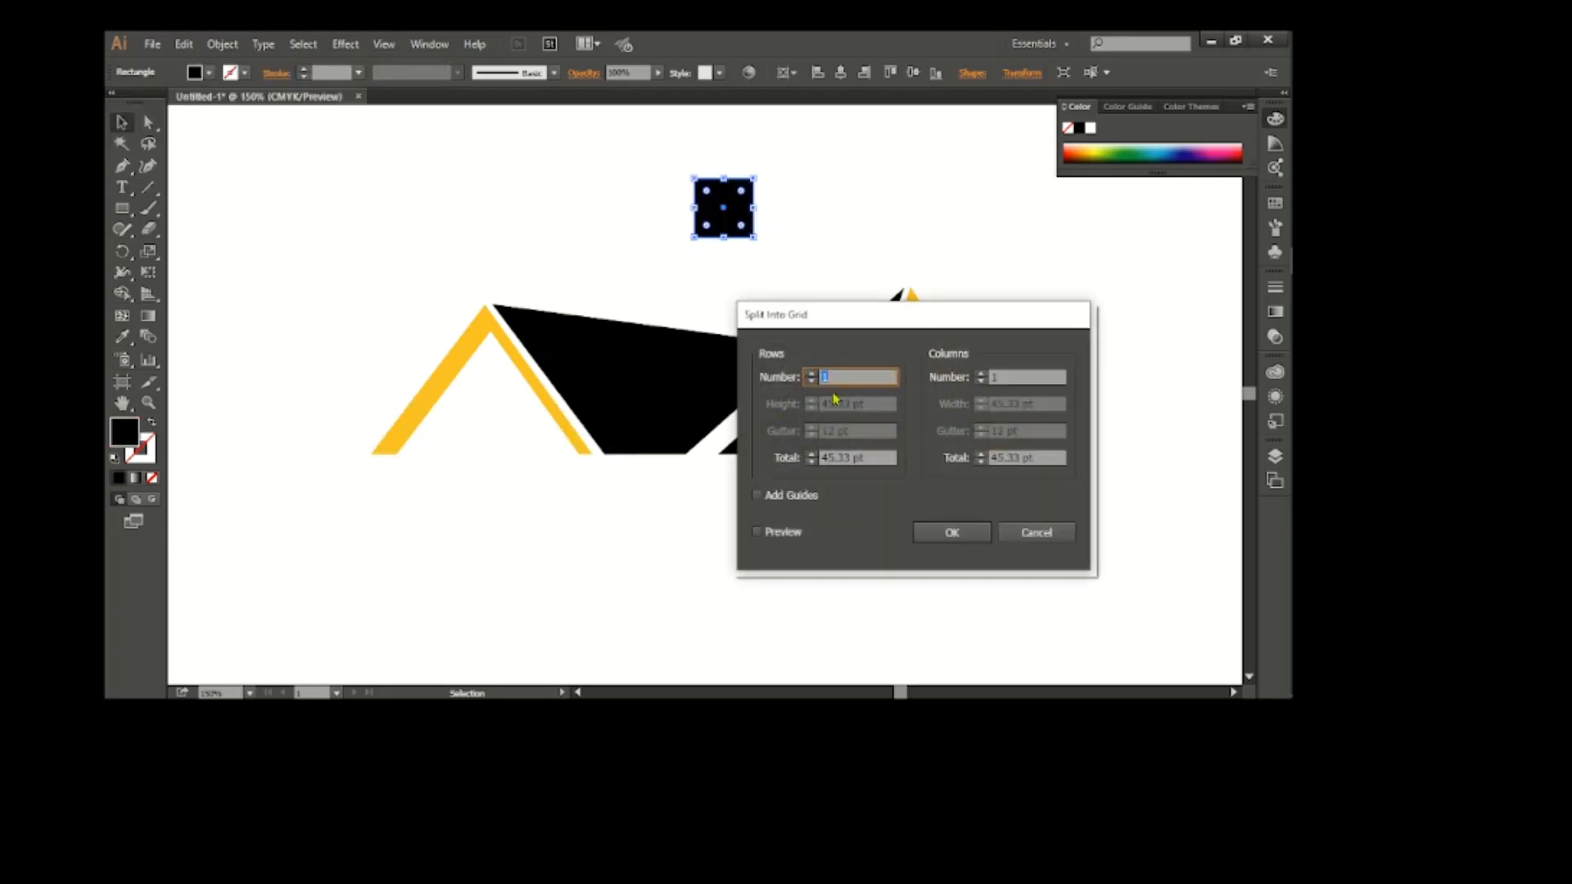
pyautogui.write('2')
pyautogui.click(1009, 377)
pyautogui.write('2')
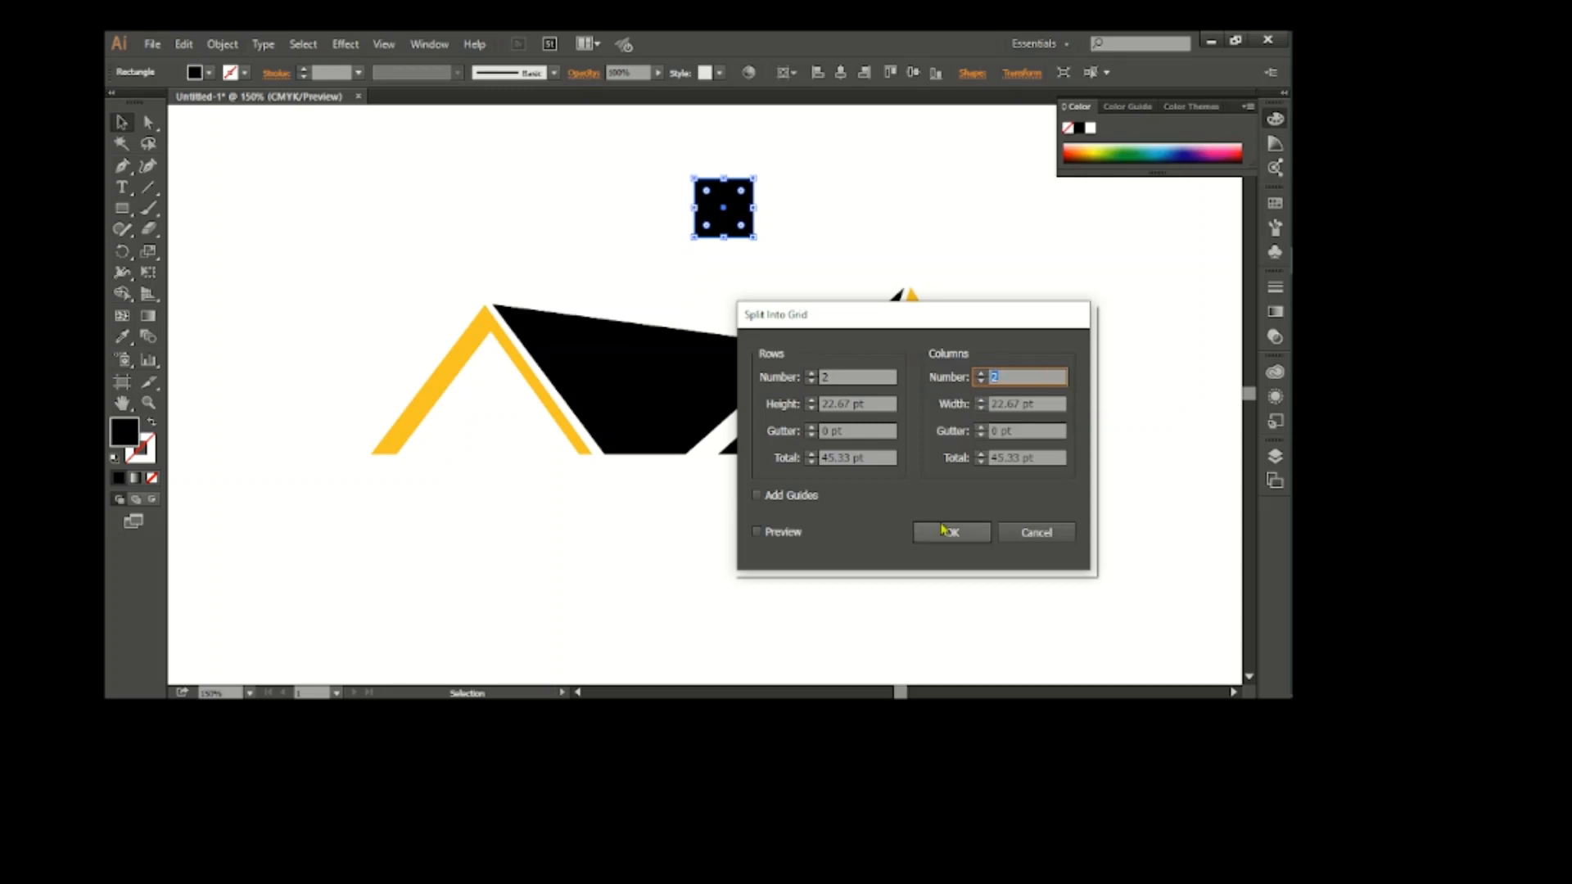
pyautogui.click(951, 532)
# Give the four grid squares a white 2 pt stroke and expand their fill and stroke
pyautogui.click(230, 72)
pyautogui.click(140, 102)
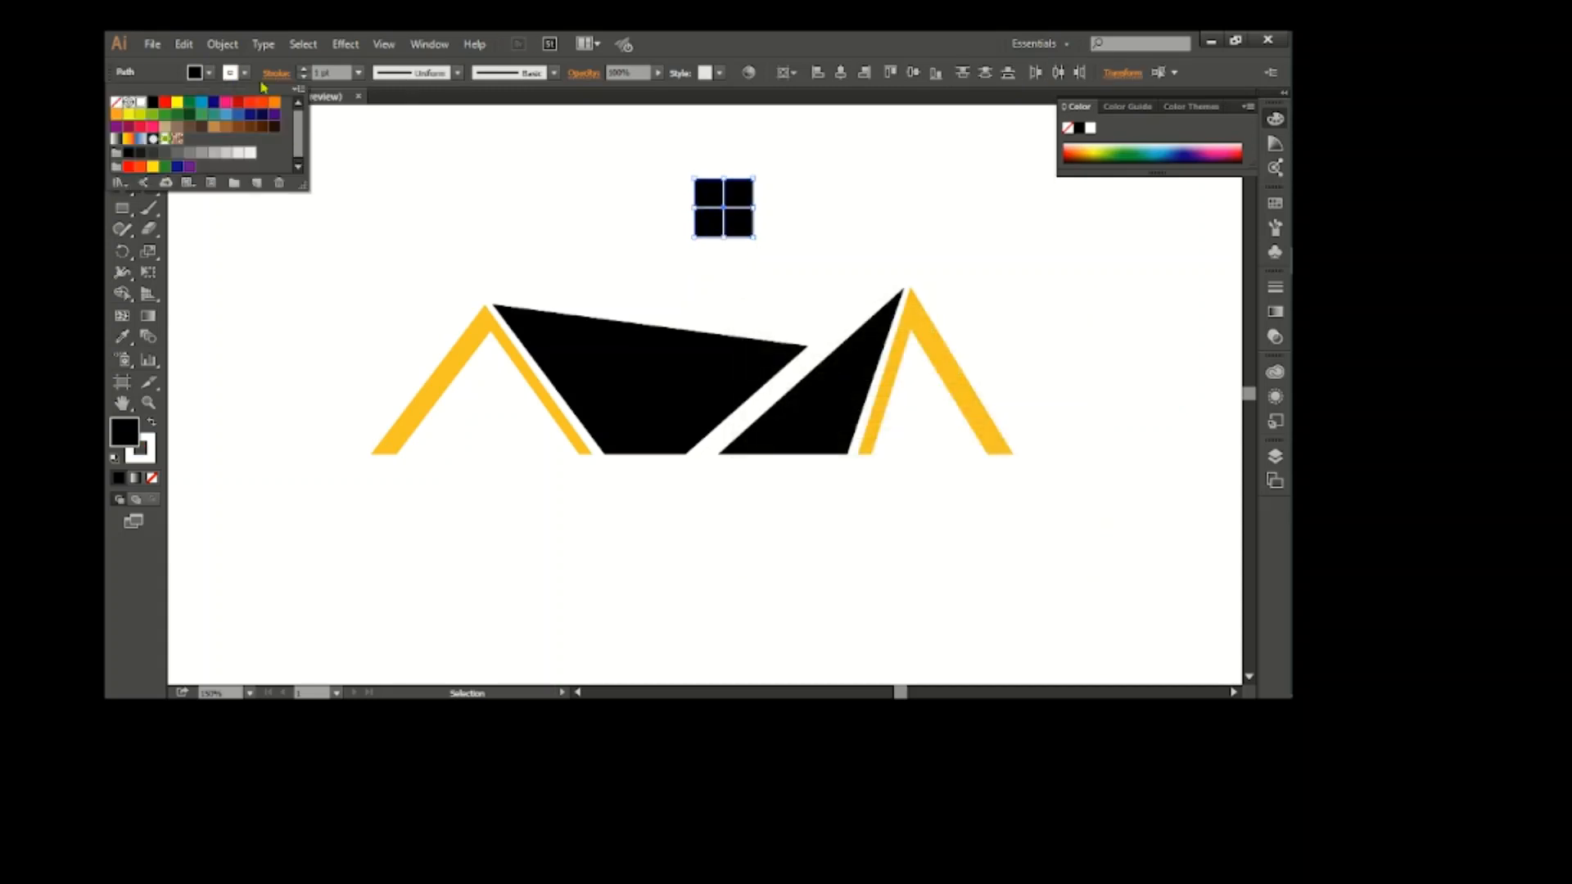
pyautogui.click(303, 69)
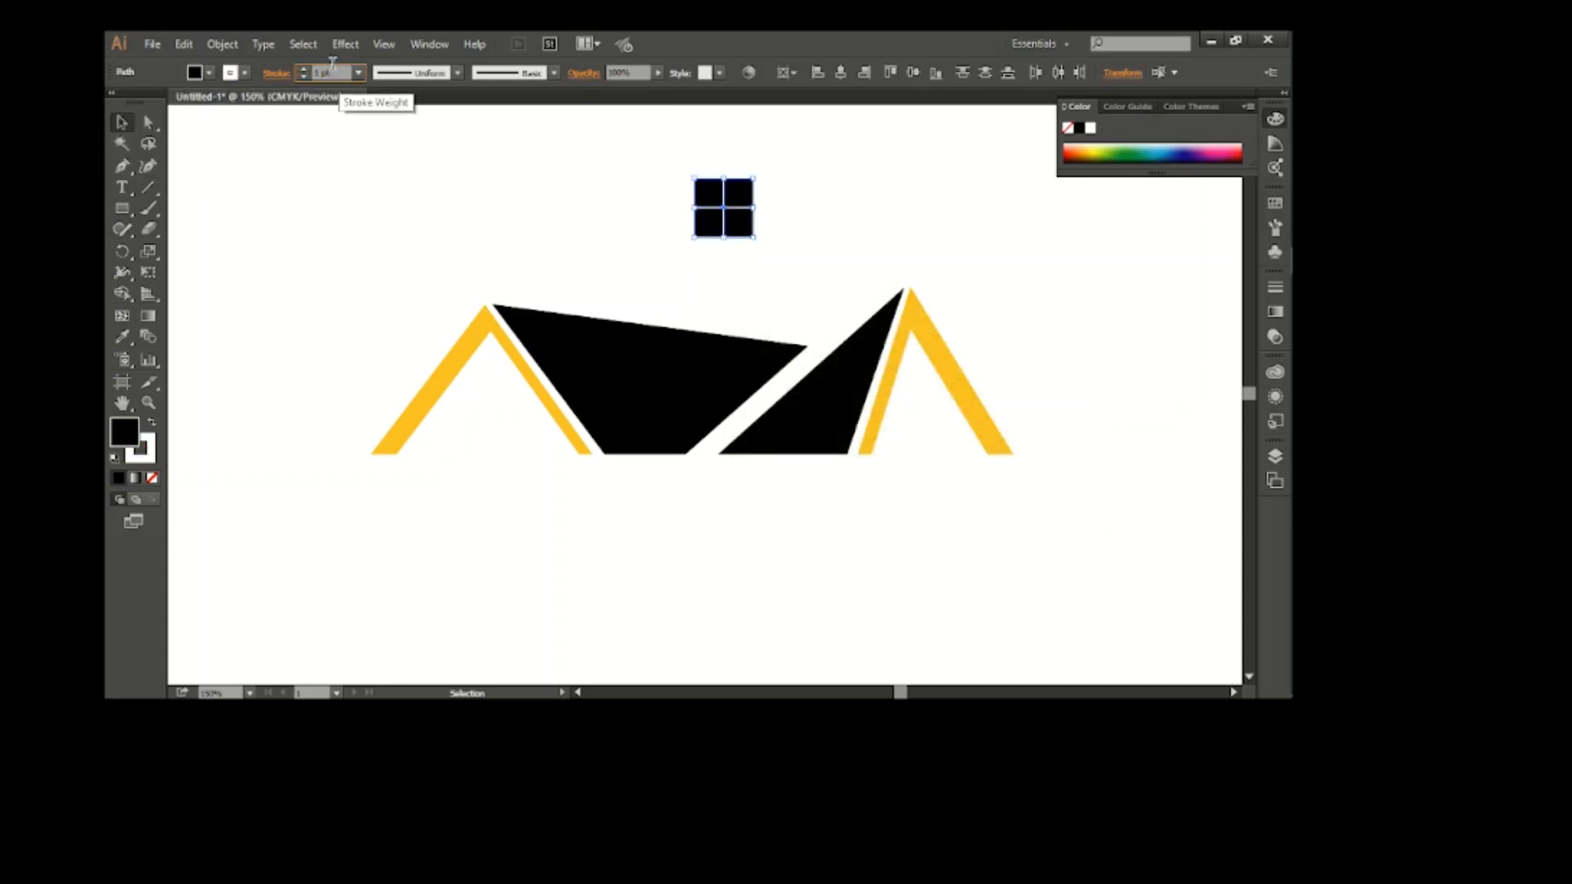
pyautogui.click(222, 45)
pyautogui.click(319, 226)
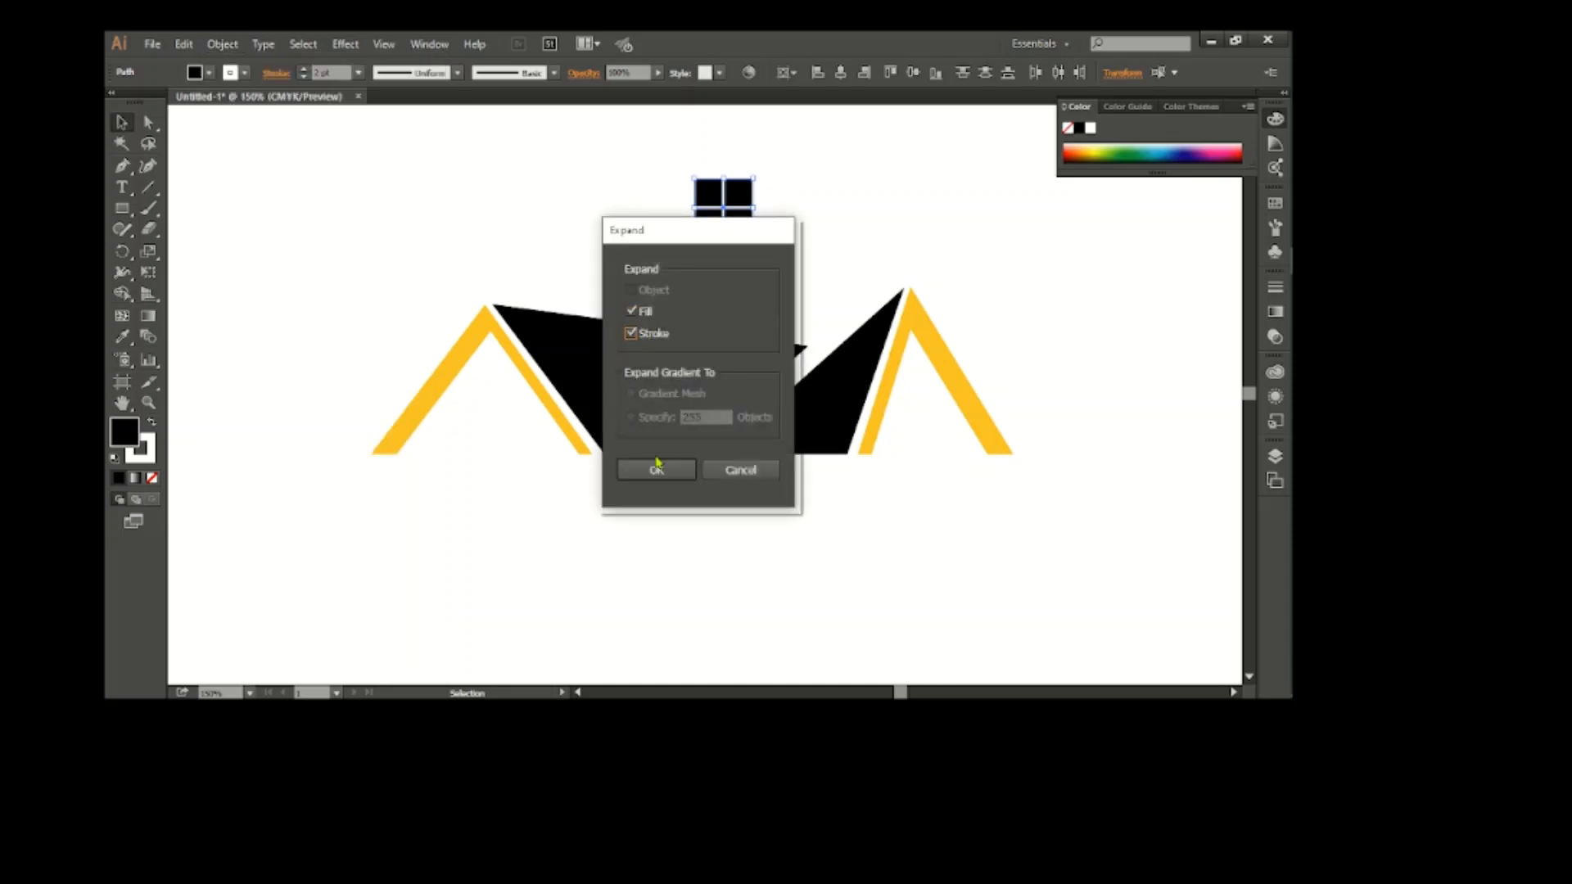
pyautogui.click(657, 467)
pyautogui.click(647, 226)
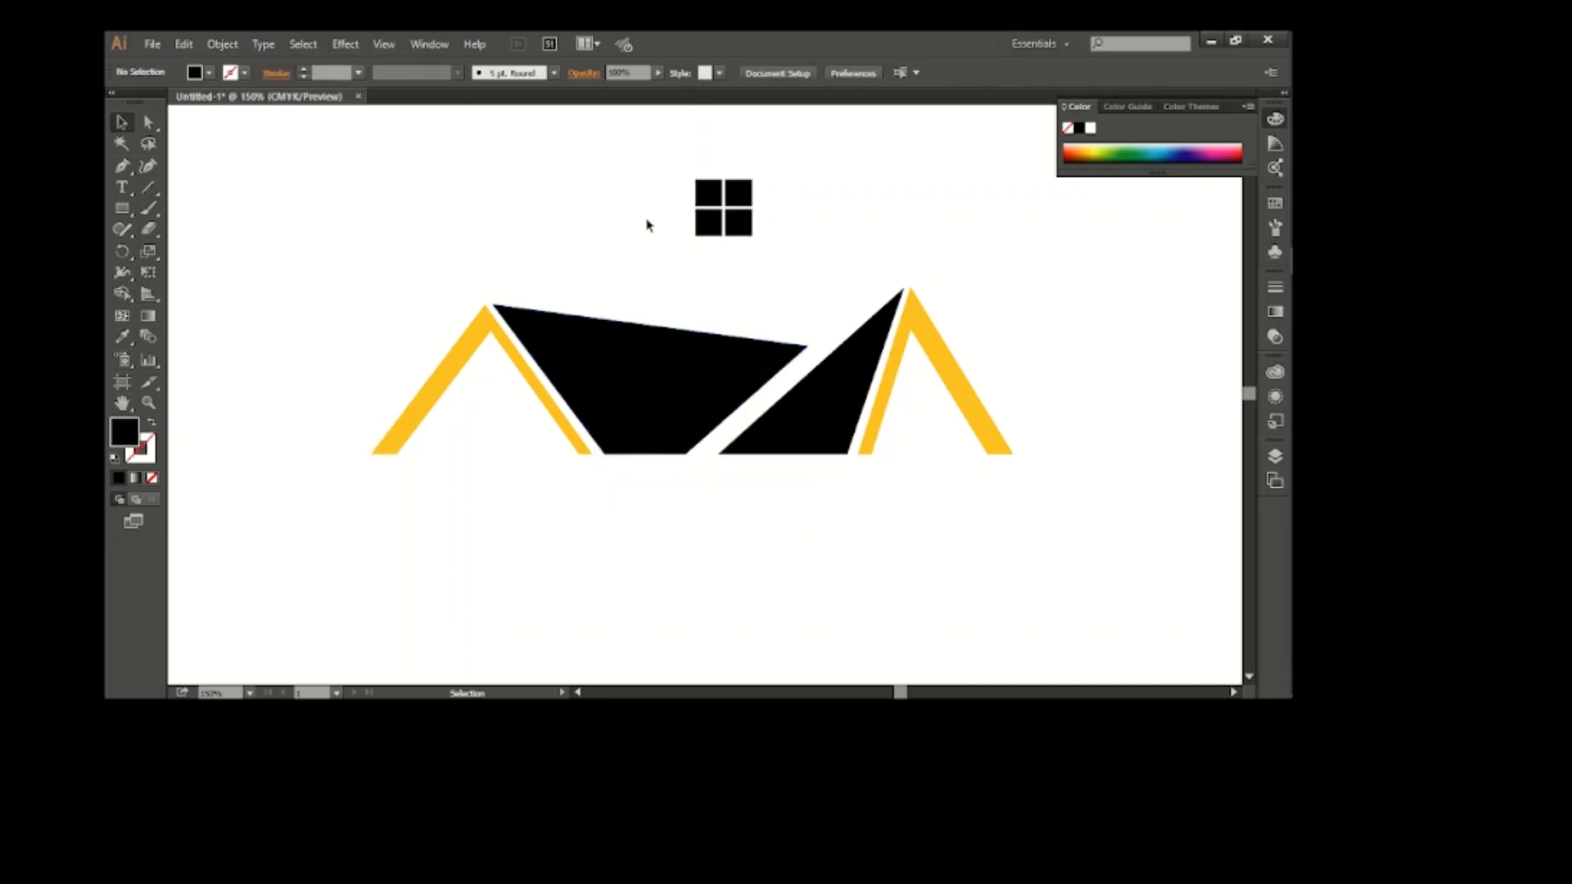
# Place the four-pane window inside the left orange peak and a copy of it inside the right peak
pyautogui.click(701, 188)
pyautogui.click(830, 248)
pyautogui.moveTo(718, 236); pyautogui.dragTo(926, 471)
pyautogui.click(537, 470)
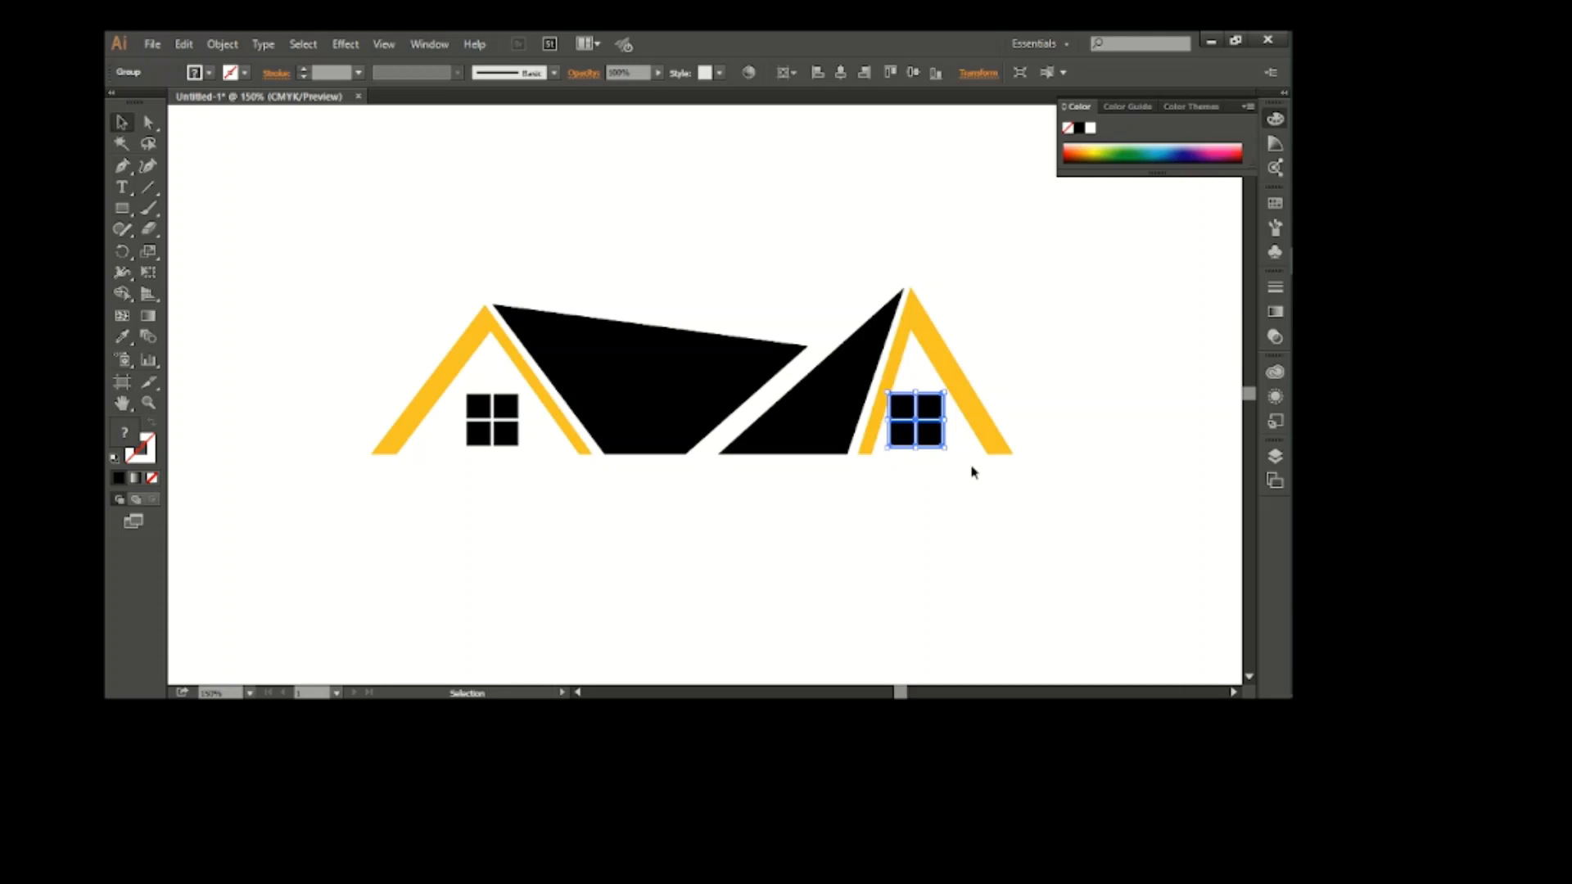
# Scale down the window in the right orange peak and move it slightly down and right
pyautogui.moveTo(946, 453); pyautogui.dragTo(936, 446)
pyautogui.click(962, 492)
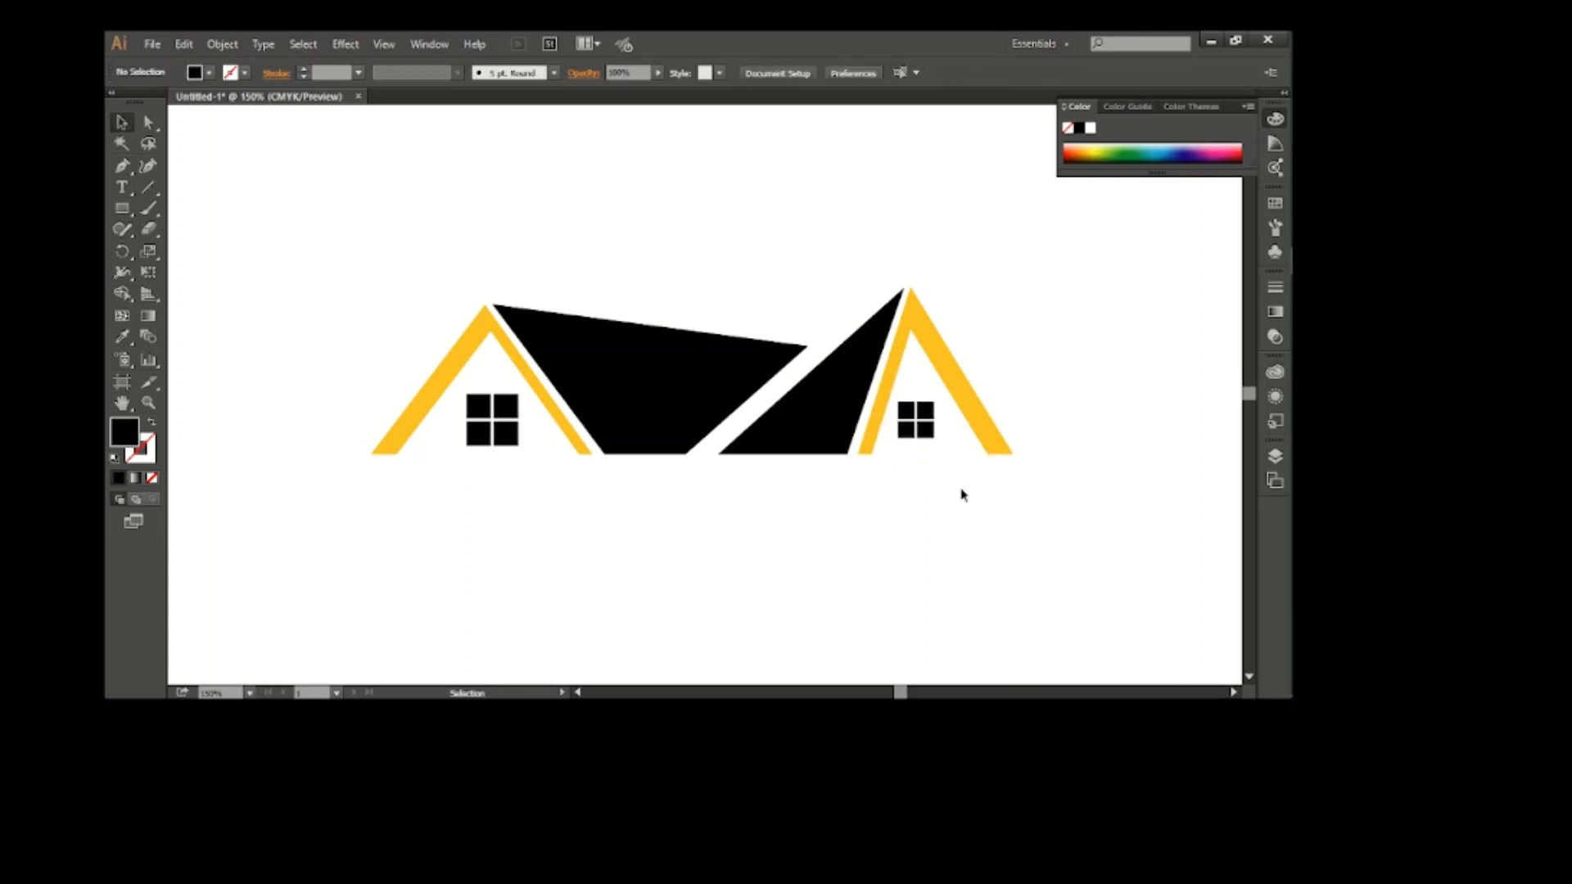
pyautogui.click(919, 434)
pyautogui.click(979, 521)
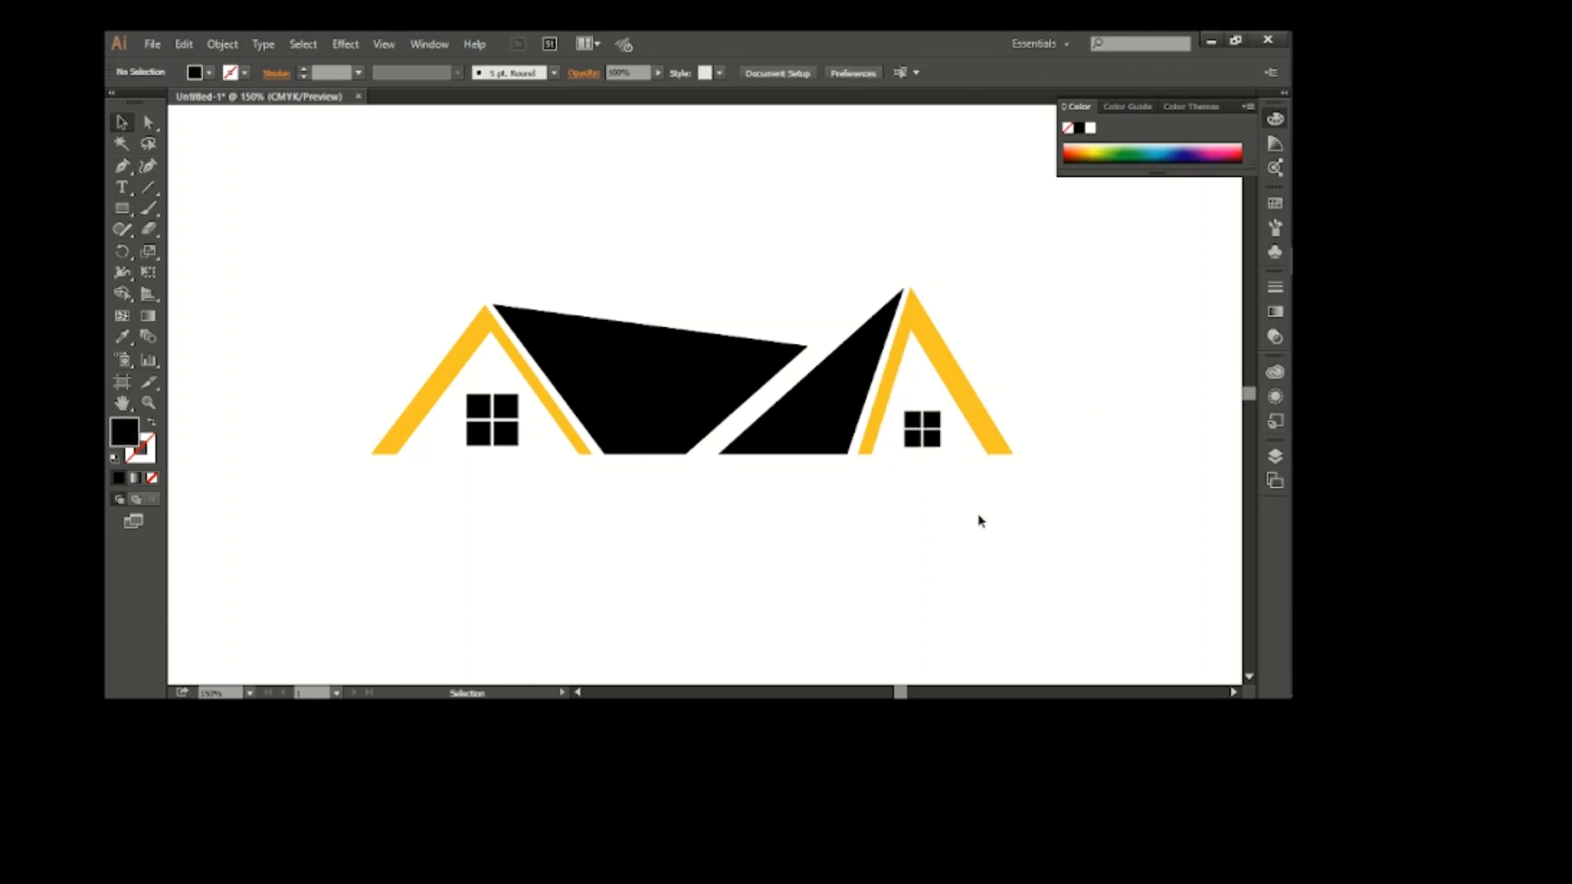
# Scale down the window in the left orange peak to roughly match the size of the right one
pyautogui.click(508, 442)
pyautogui.moveTo(520, 446); pyautogui.dragTo(515, 443)
pyautogui.click(635, 515)
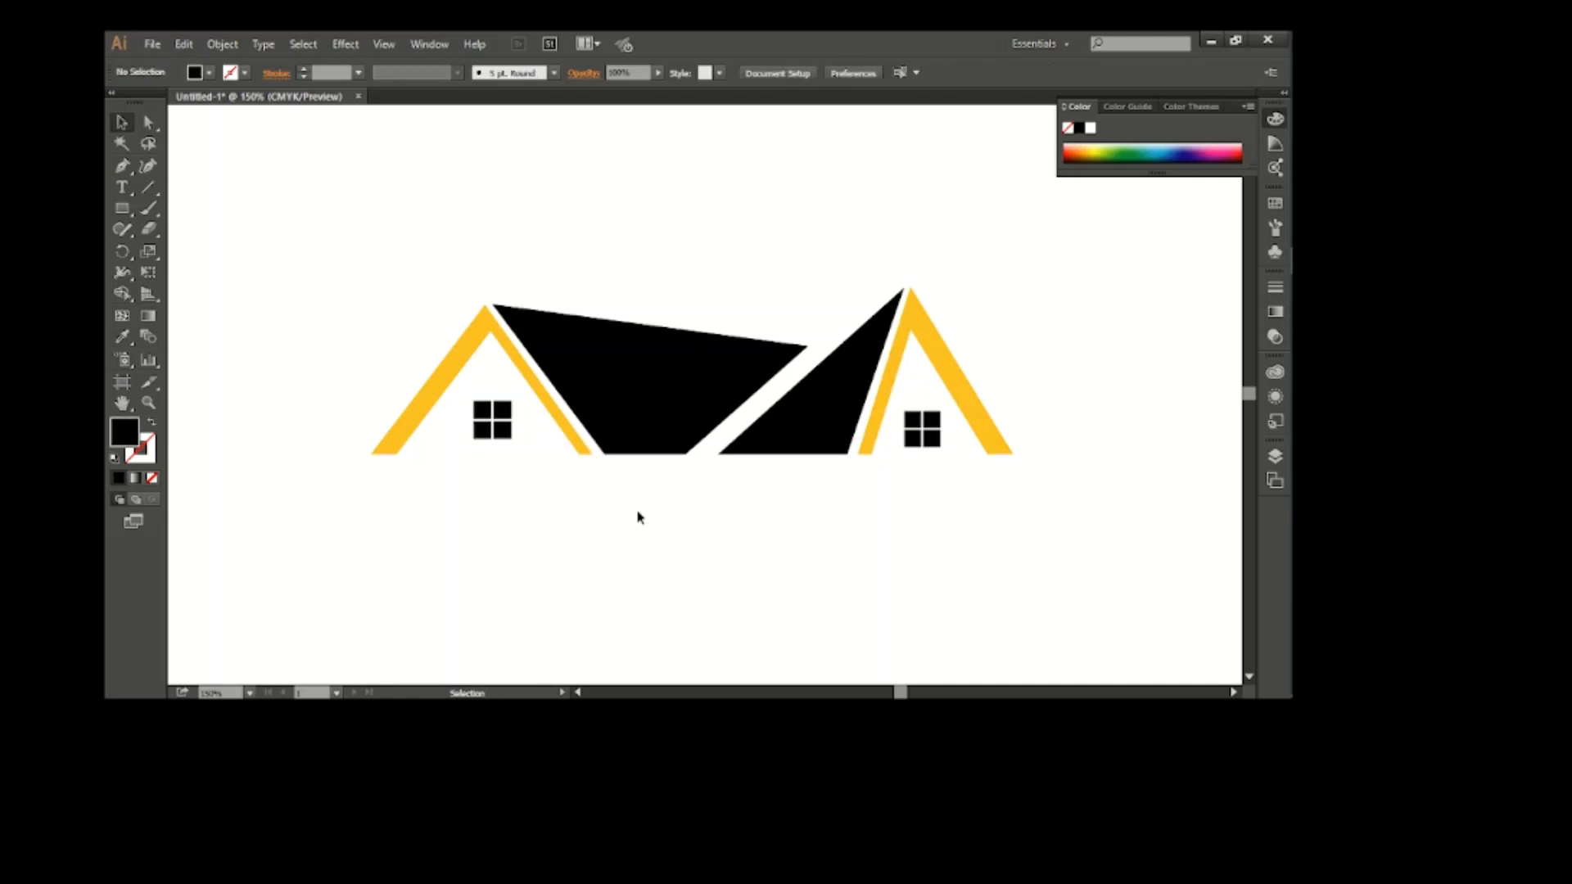
# Move the left window slightly down and left, and nudge the right window slightly right
pyautogui.click(493, 443)
pyautogui.click(589, 516)
pyautogui.click(502, 443)
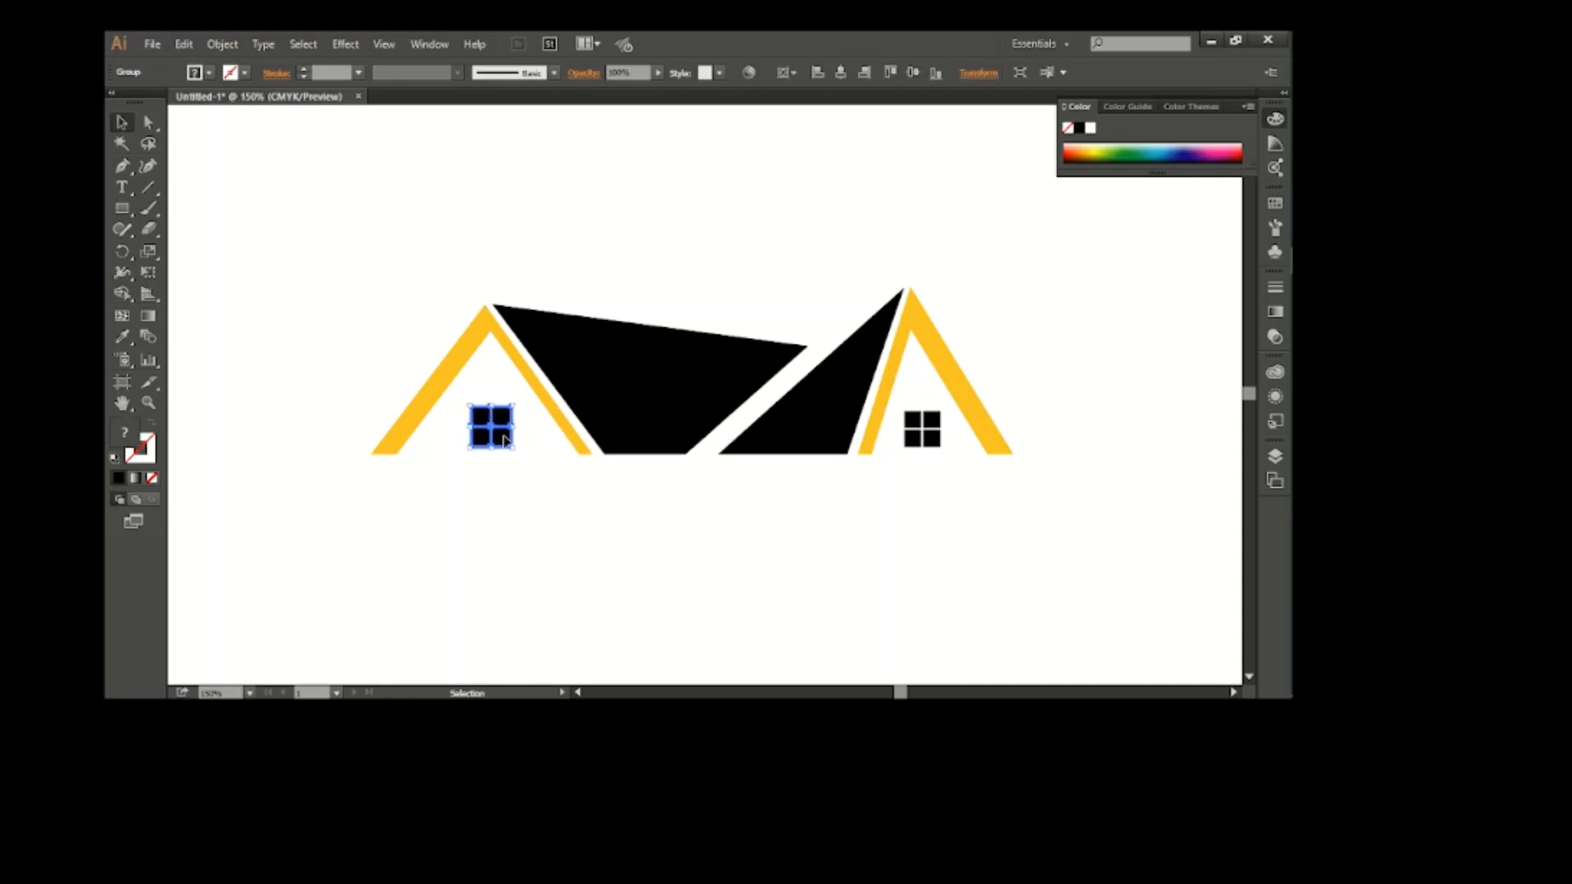
pyautogui.click(774, 604)
pyautogui.click(925, 446)
pyautogui.click(941, 494)
# Group the right orange peak with its window and black triangle, and place a scaled-down copy above the black quadrilateral
pyautogui.scroll(2, 921, 561)
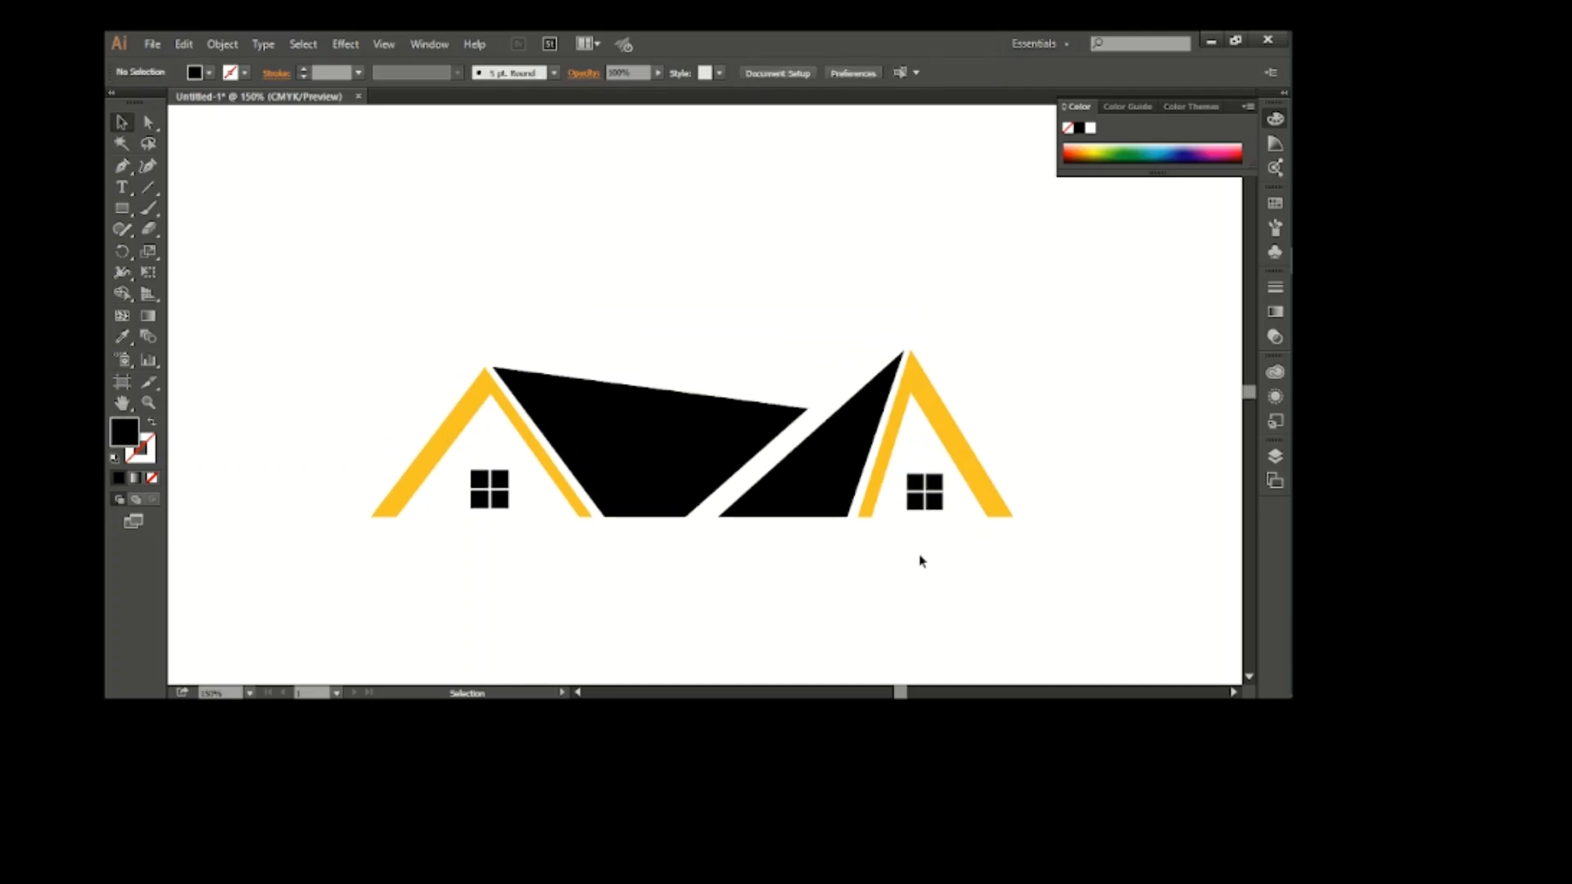
pyautogui.moveTo(992, 542); pyautogui.dragTo(993, 541)
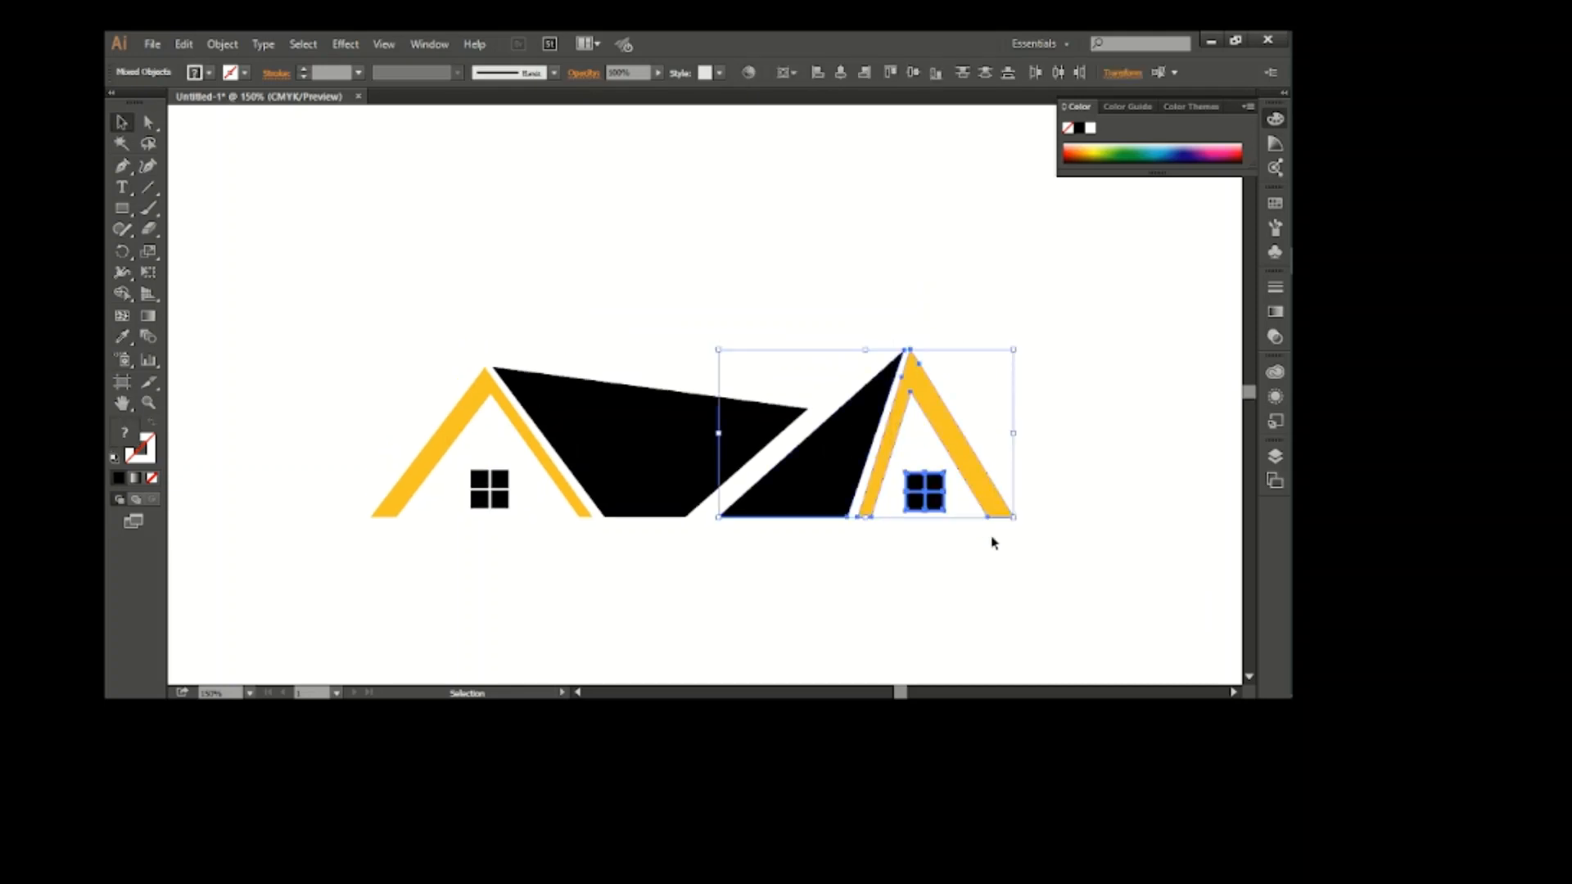
pyautogui.click(994, 544)
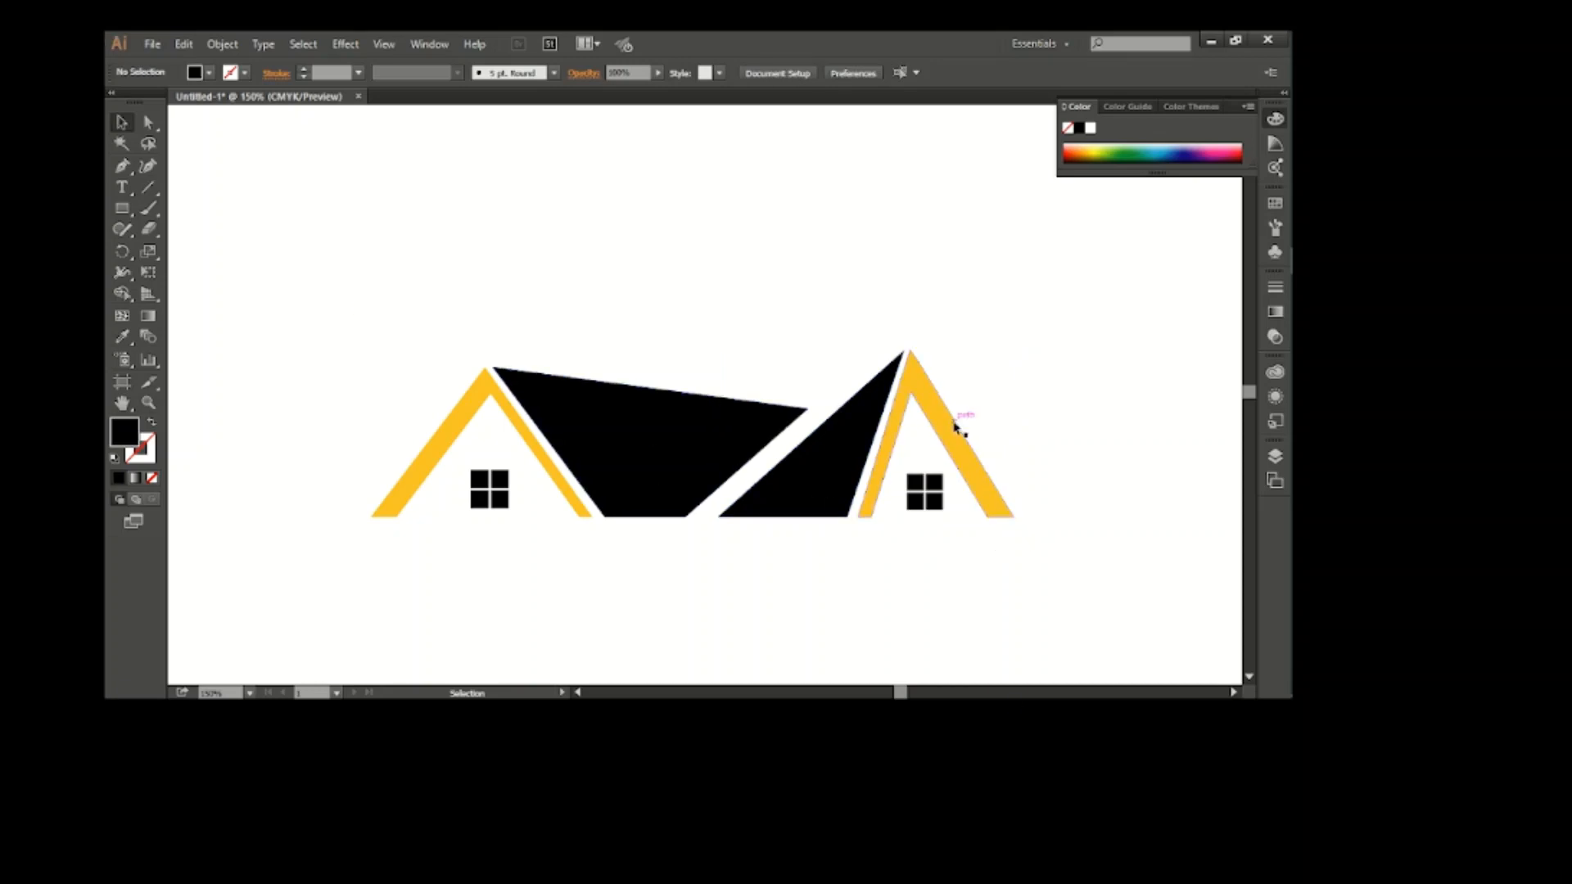
pyautogui.moveTo(956, 428); pyautogui.dragTo(838, 248)
pyautogui.moveTo(894, 335); pyautogui.dragTo(824, 358)
pyautogui.moveTo(765, 317); pyautogui.dragTo(764, 292)
pyautogui.moveTo(768, 363); pyautogui.dragTo(768, 380)
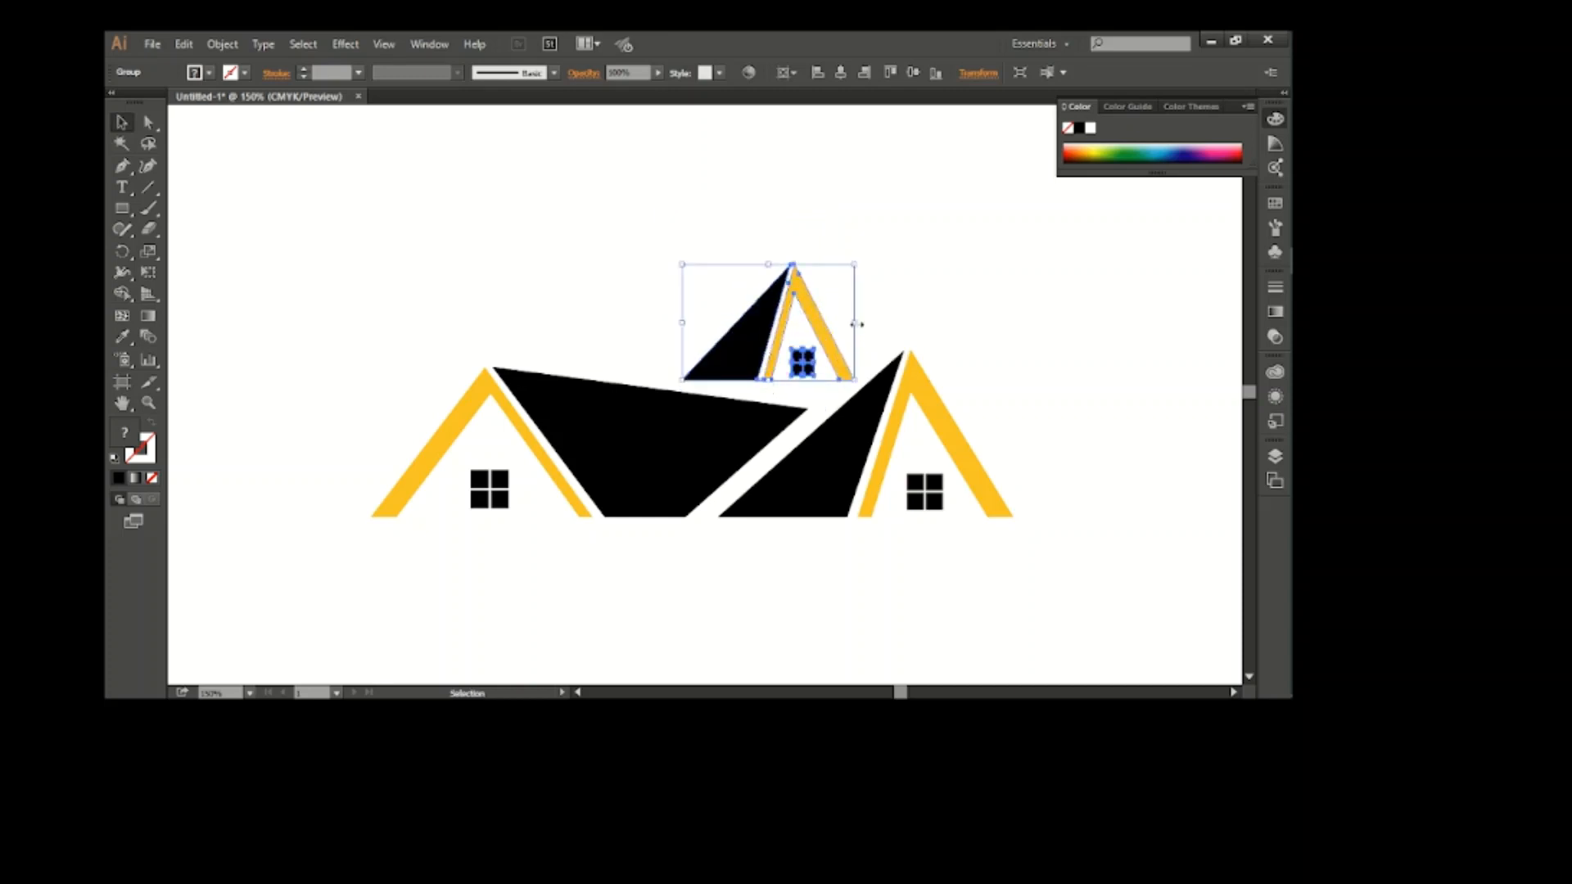
# Widen the small house copy and nudge it left and down toward the black quadrilateral's upper edge
pyautogui.moveTo(856, 324); pyautogui.dragTo(874, 326)
pyautogui.press('Left')
pyautogui.press('Left')
pyautogui.press('Left')
pyautogui.press('Left')
pyautogui.press('Left')
pyautogui.press('Left')
pyautogui.press('Left')
pyautogui.press('Left')
pyautogui.press('Left')
pyautogui.press('Left')
pyautogui.press('Down')
pyautogui.press('Down')
pyautogui.press('Down')
pyautogui.press('Down')
pyautogui.press('Down')
pyautogui.press('Down')
pyautogui.press('Down')
pyautogui.press('Down')
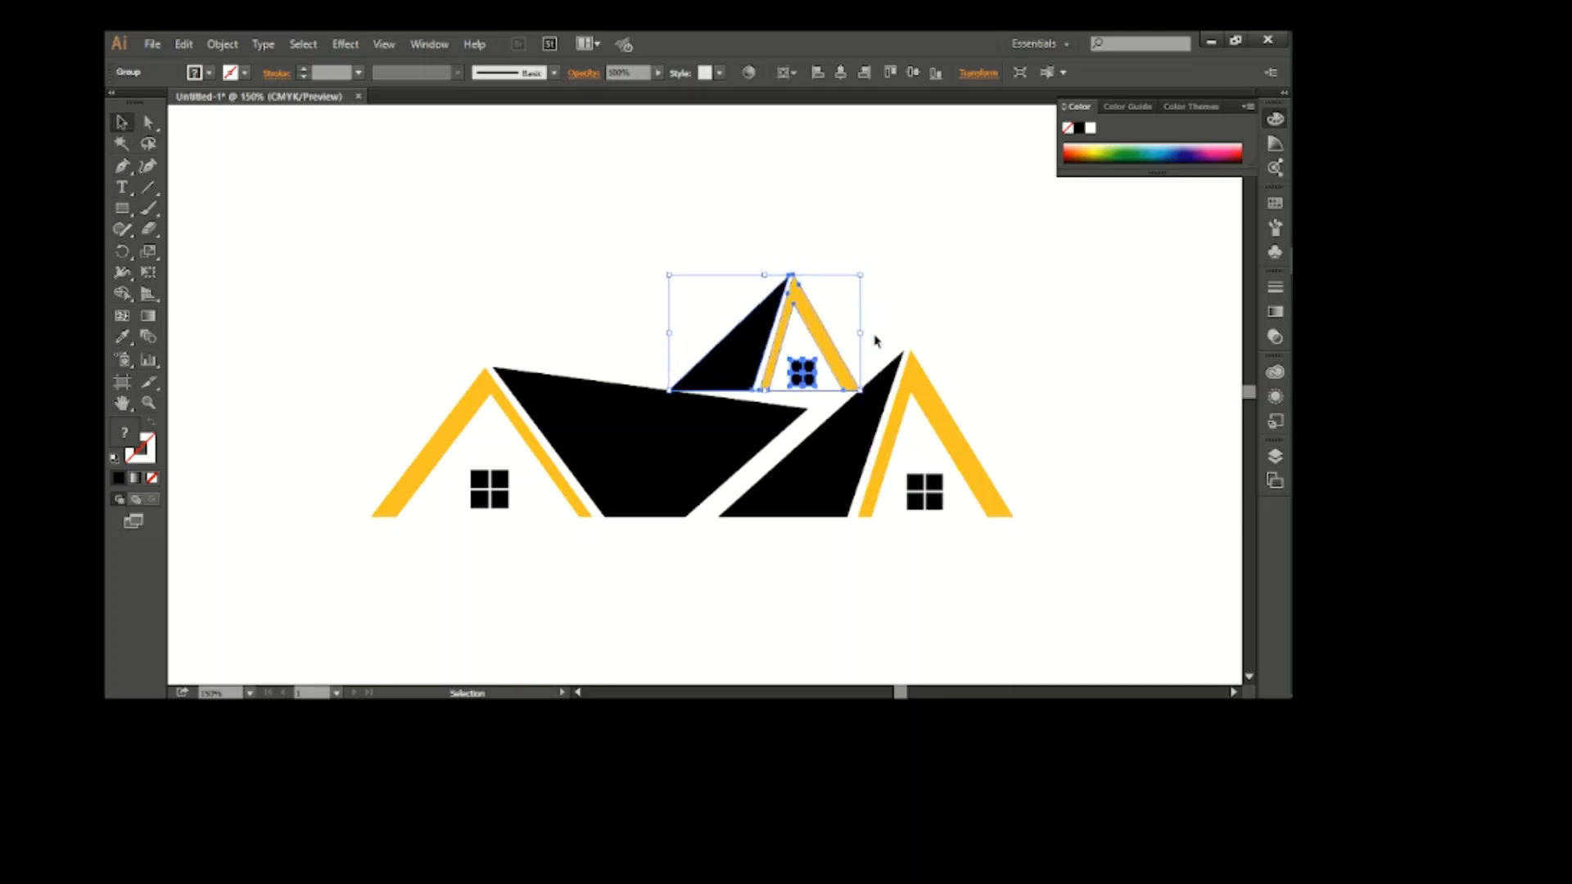
# Move the small house copy down so its base overlaps the black quadrilateral and the right black triangle
pyautogui.click(913, 312)
pyautogui.click(841, 354)
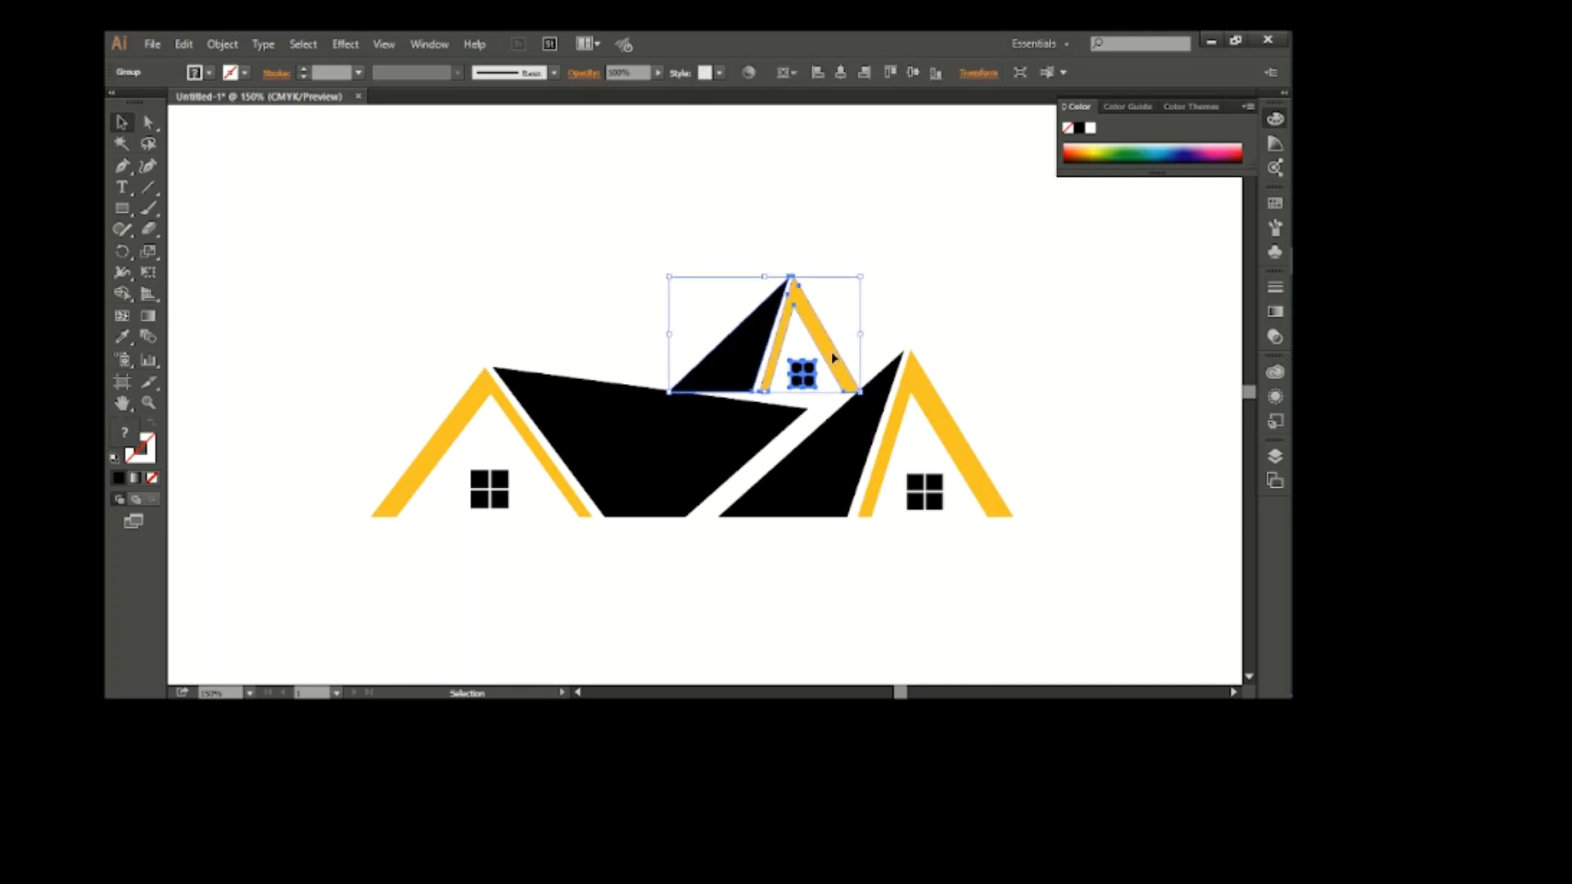
pyautogui.press('Down')
pyautogui.press('Down')
pyautogui.press('Down')
pyautogui.press('Down')
pyautogui.press('Down')
pyautogui.press('Down')
pyautogui.press('Down')
pyautogui.press('Down')
pyautogui.press('Down')
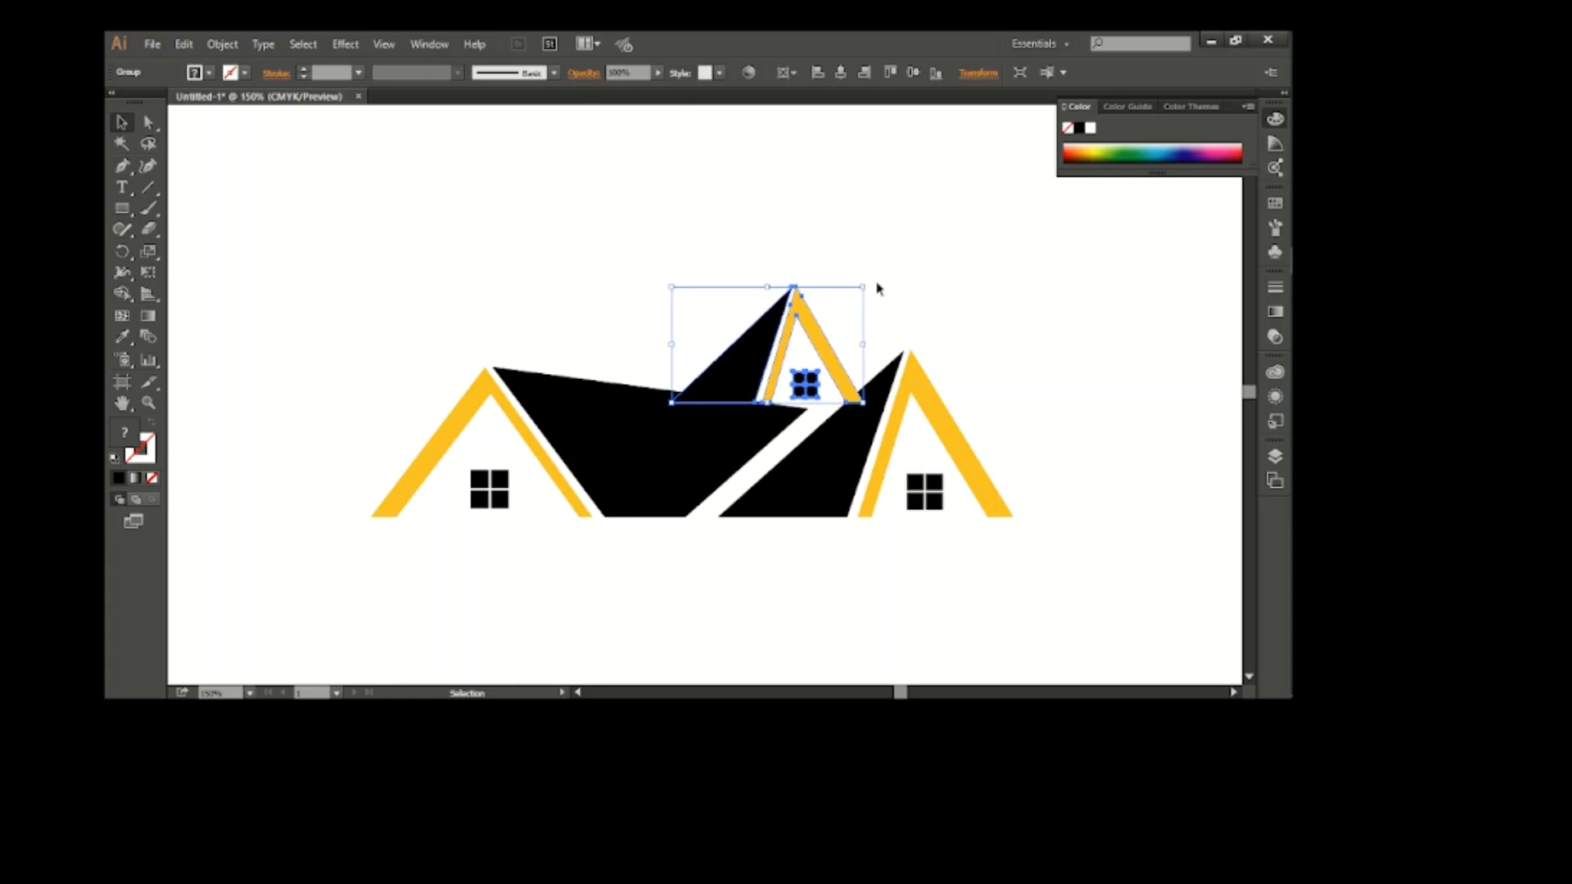
pyautogui.click(861, 255)
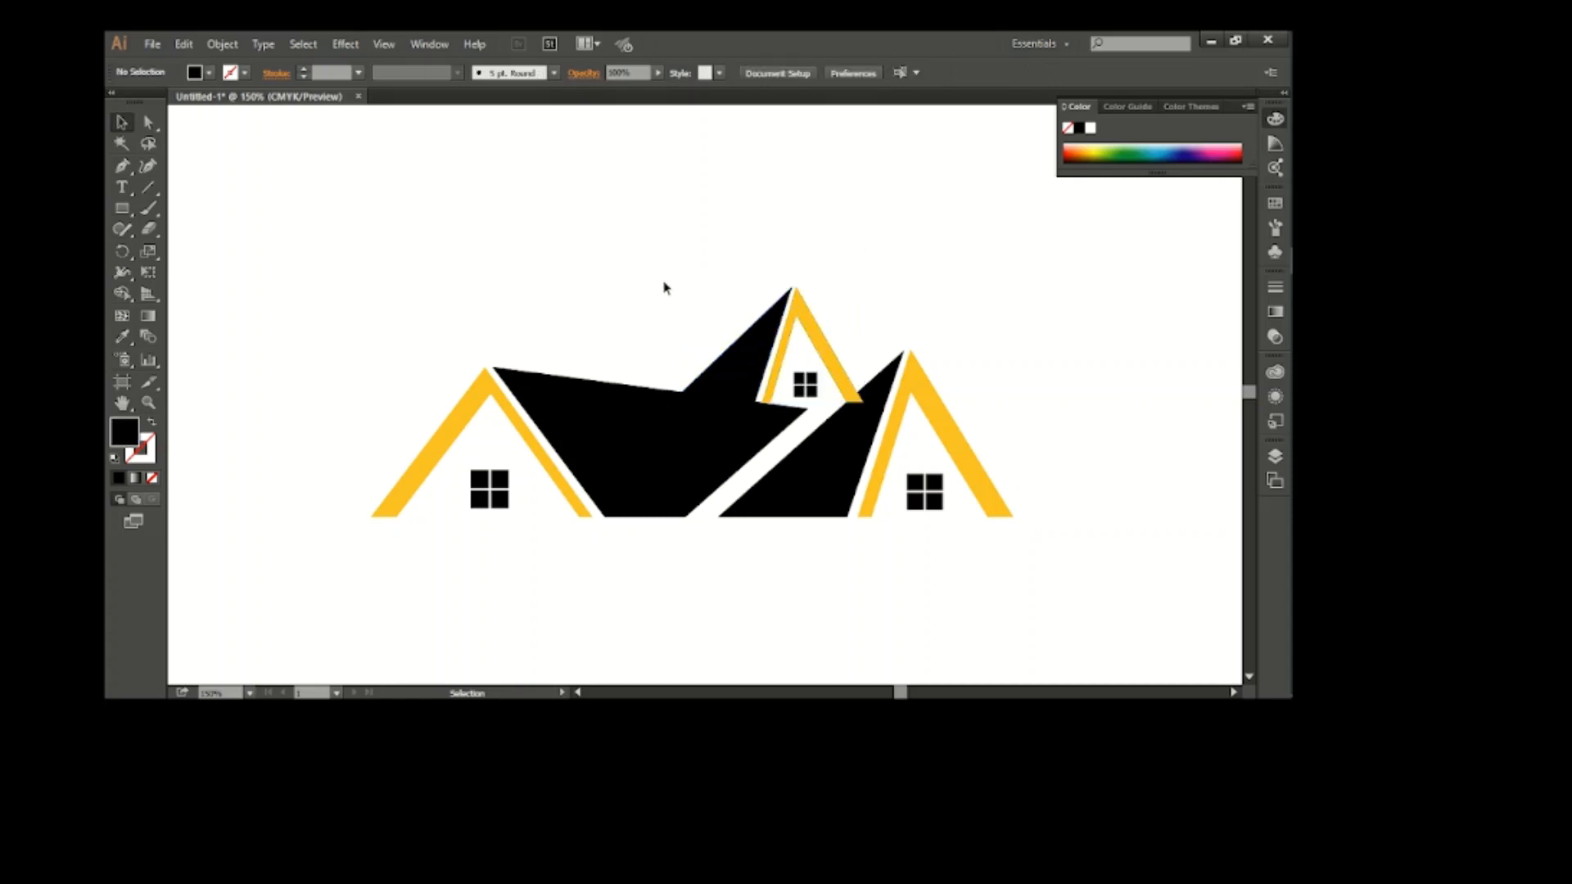
# Remove the parts of the small house that overlap the black quadrilateral and right triangle using the Shape Builder tool
pyautogui.moveTo(647, 269); pyautogui.dragTo(892, 463)
pyautogui.hotkey('shift', 'm')
pyautogui.scroll(1, 667, 412)
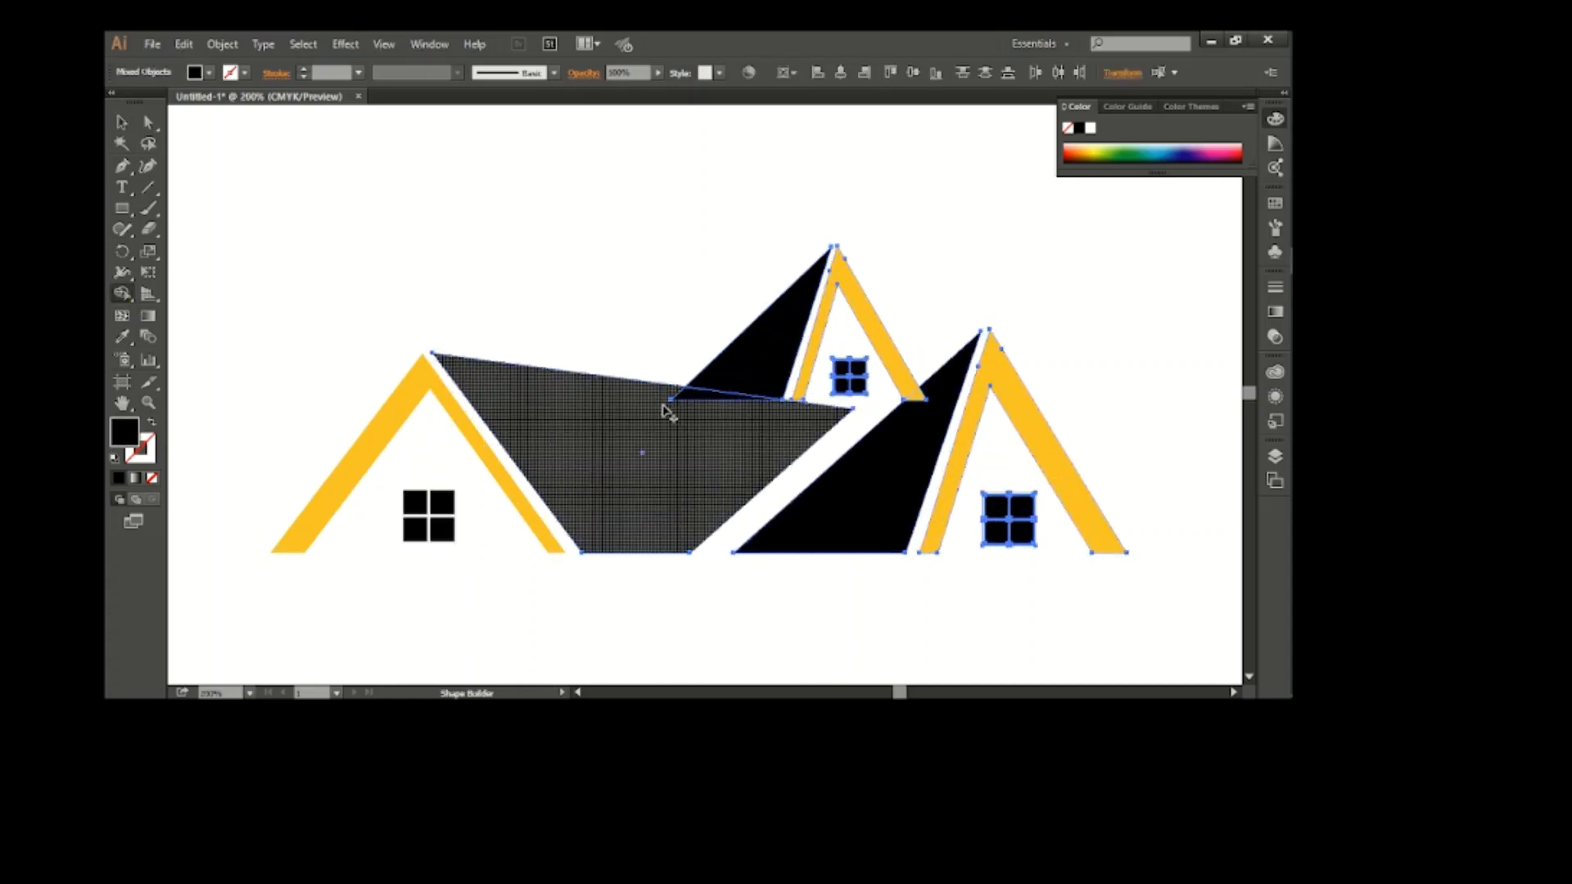
pyautogui.moveTo(656, 412); pyautogui.dragTo(715, 394)
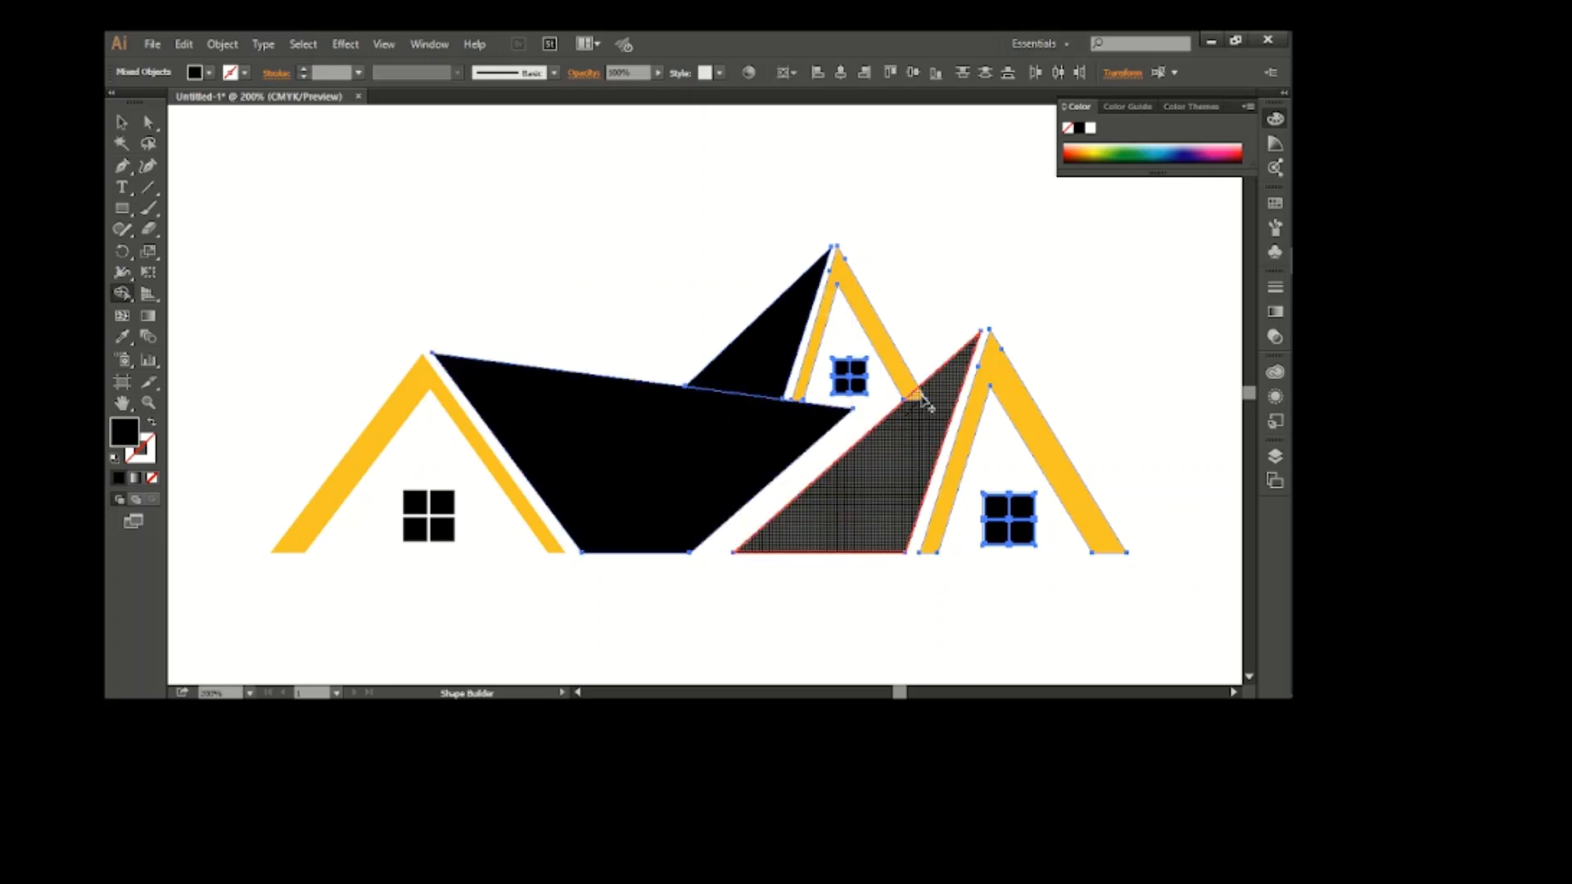
# Nudge the small house group up to leave a thin white gap above the black quadrilateral
pyautogui.click(774, 307)
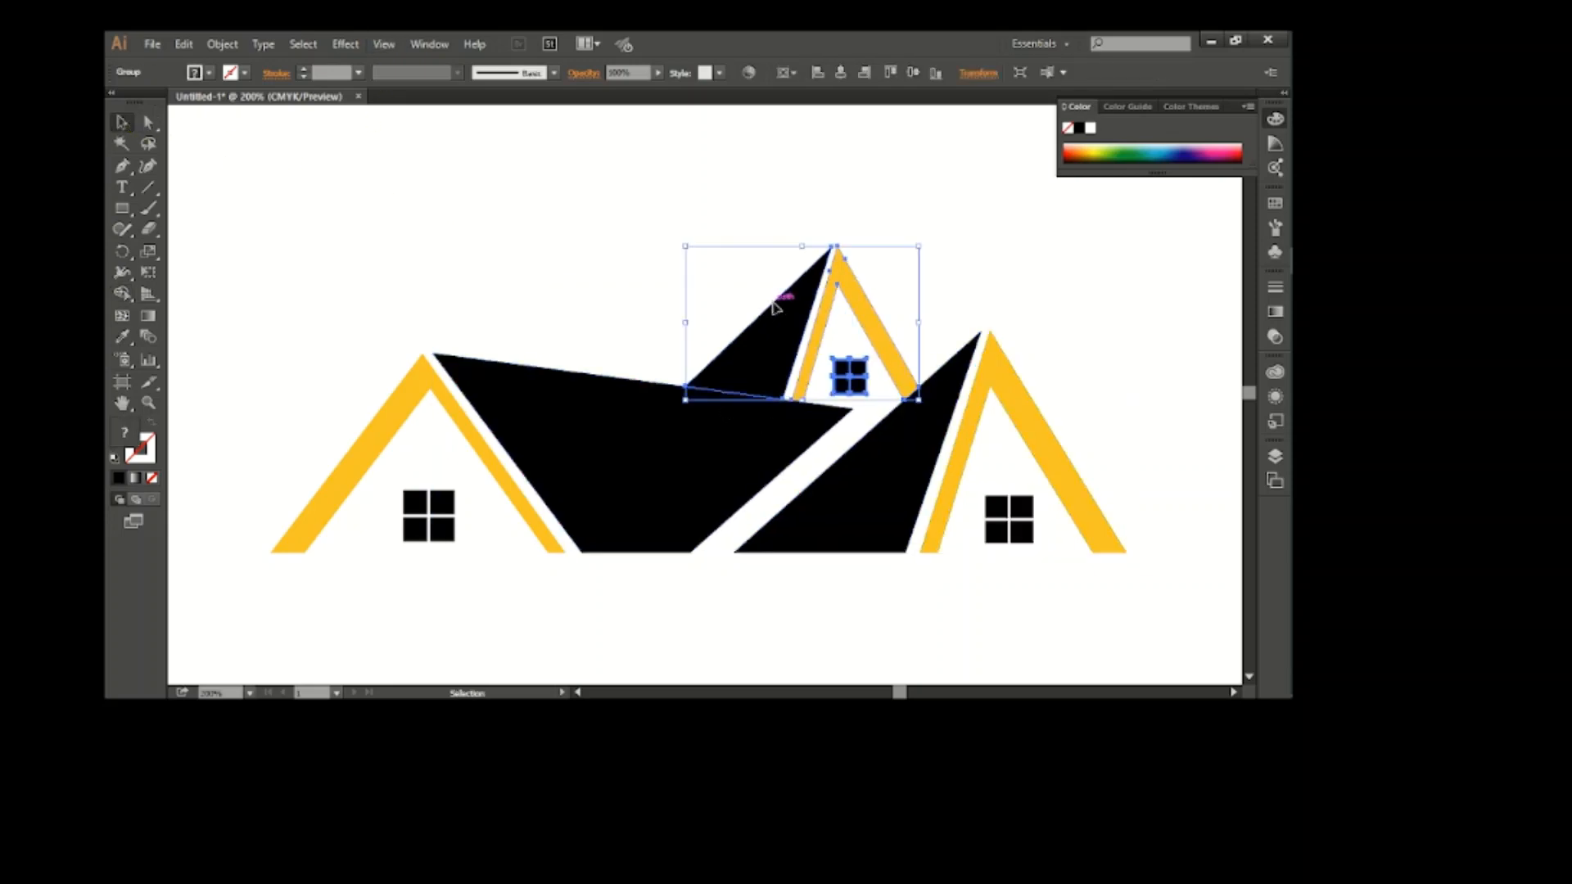
pyautogui.press('Up')
pyautogui.press('Up')
pyautogui.press('Down')
pyautogui.press('Up')
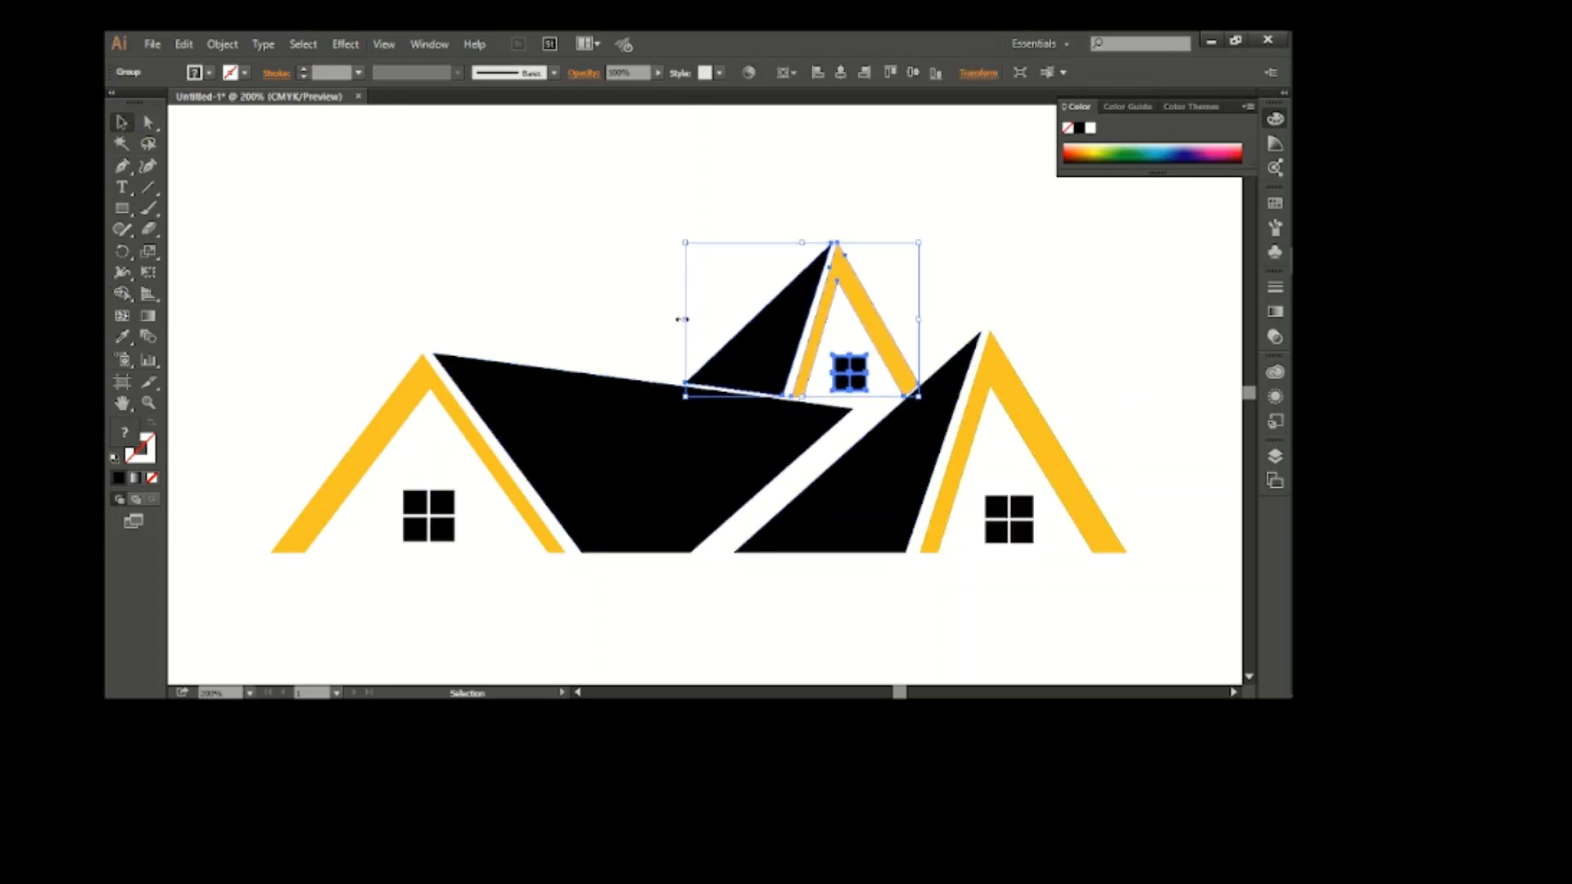
pyautogui.click(644, 322)
pyautogui.hscroll(1, 660, 342)
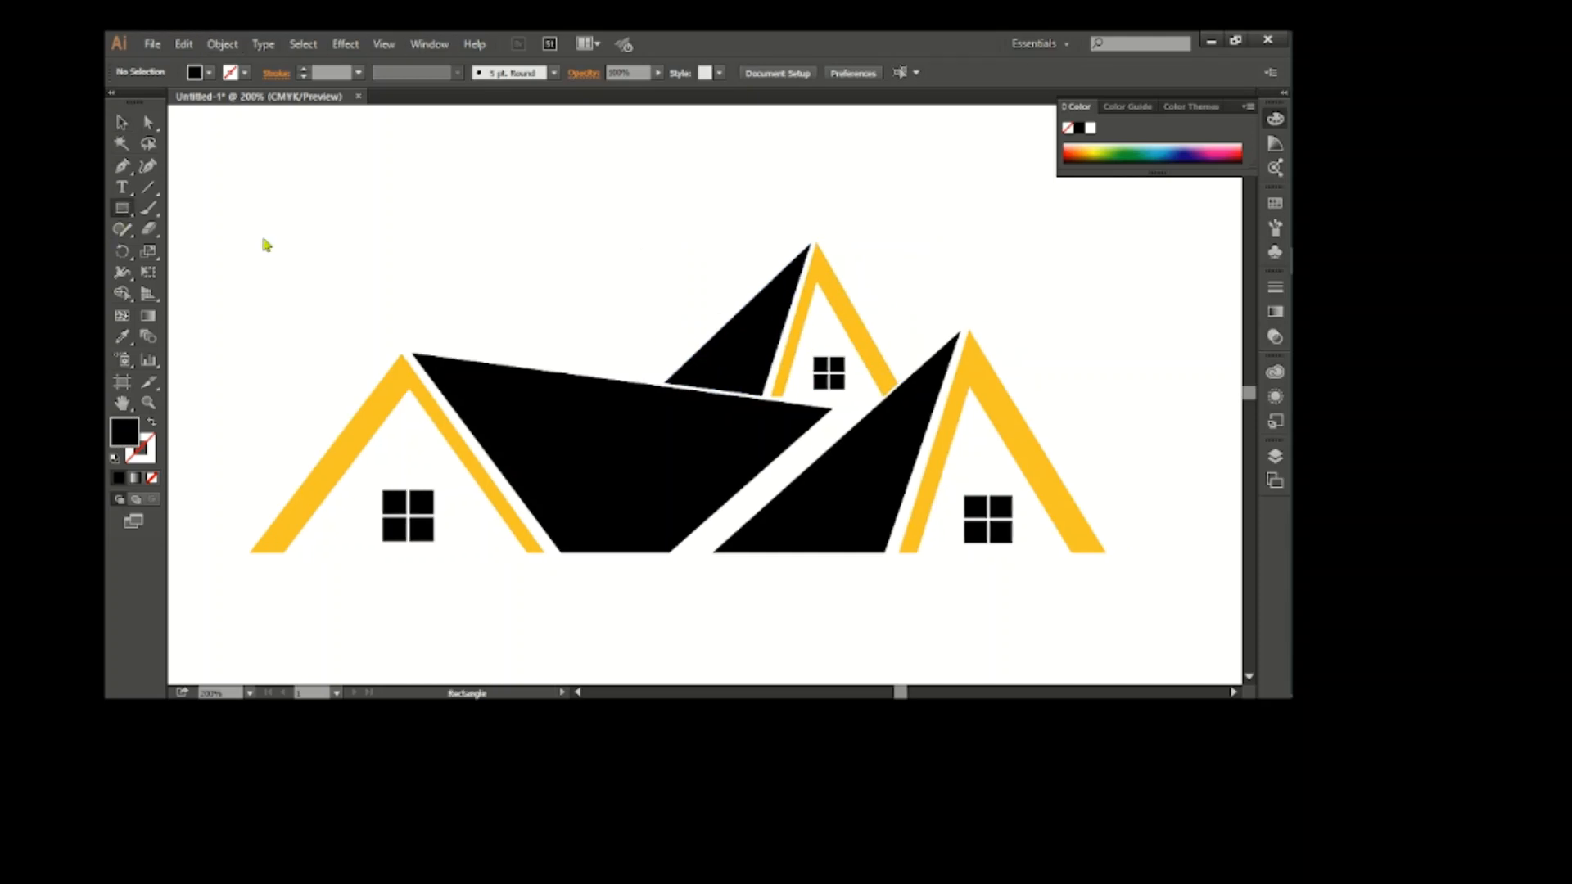
# Add a black chimney with a slanted top to the small rear house's black roof
pyautogui.moveTo(558, 282)
pyautogui.mouseDown()
pyautogui.moveTo(557, 238)
pyautogui.moveTo(778, 299)
pyautogui.moveTo(739, 333)
pyautogui.mouseUp()
pyautogui.press('a')
pyautogui.press('v')
pyautogui.click(551, 288)
pyautogui.click(647, 279)
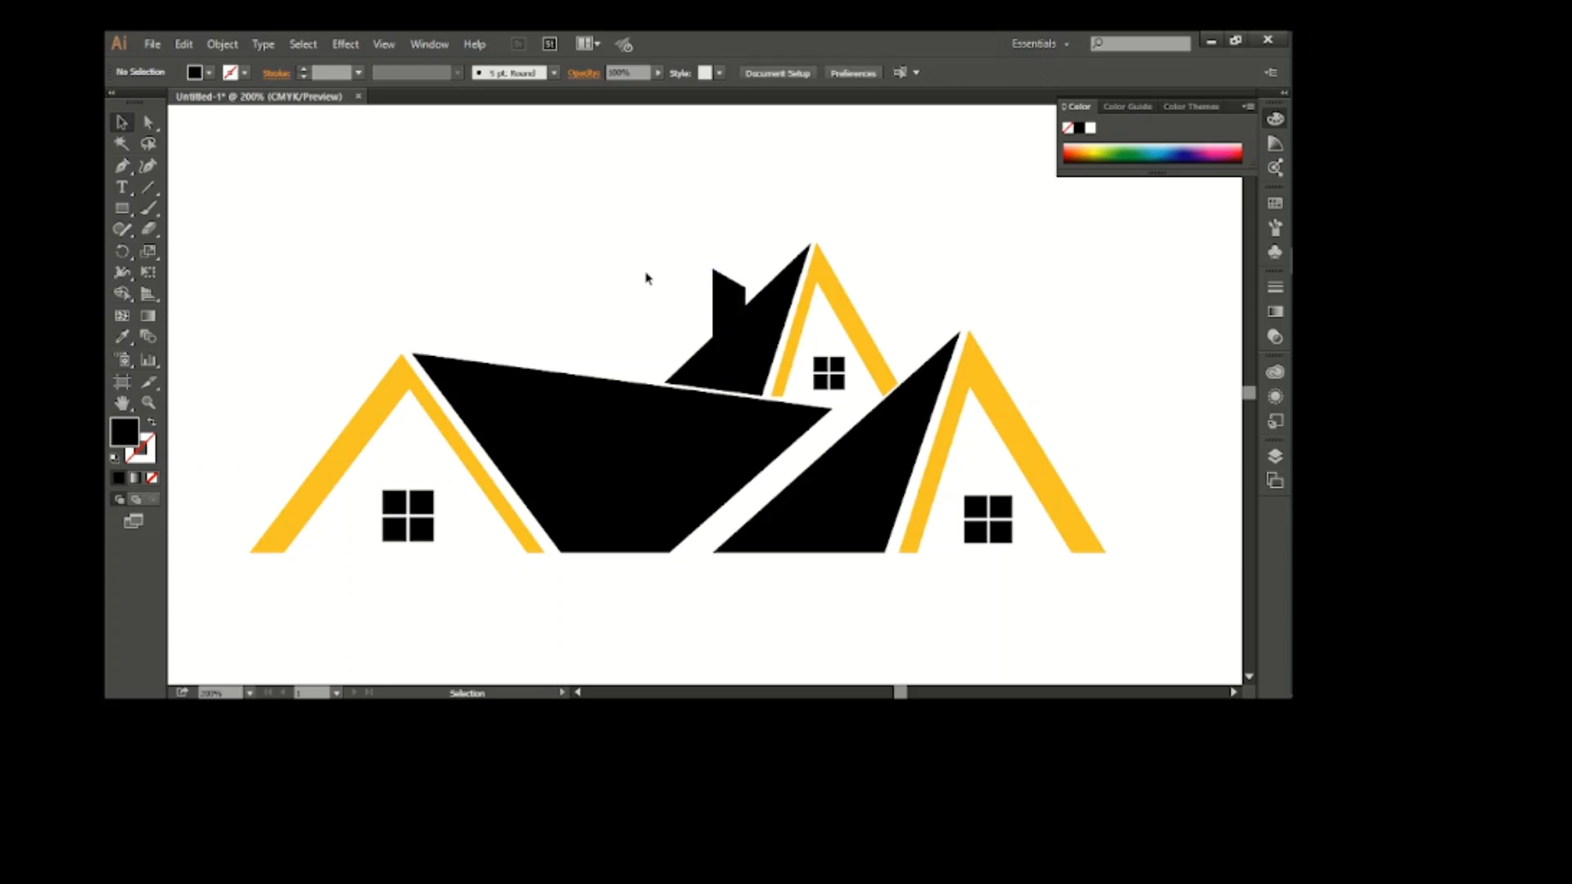
# Move the complete house logo to the right side of the artboard, leaving blank space beside it
pyautogui.scroll(-1, 884, 407)
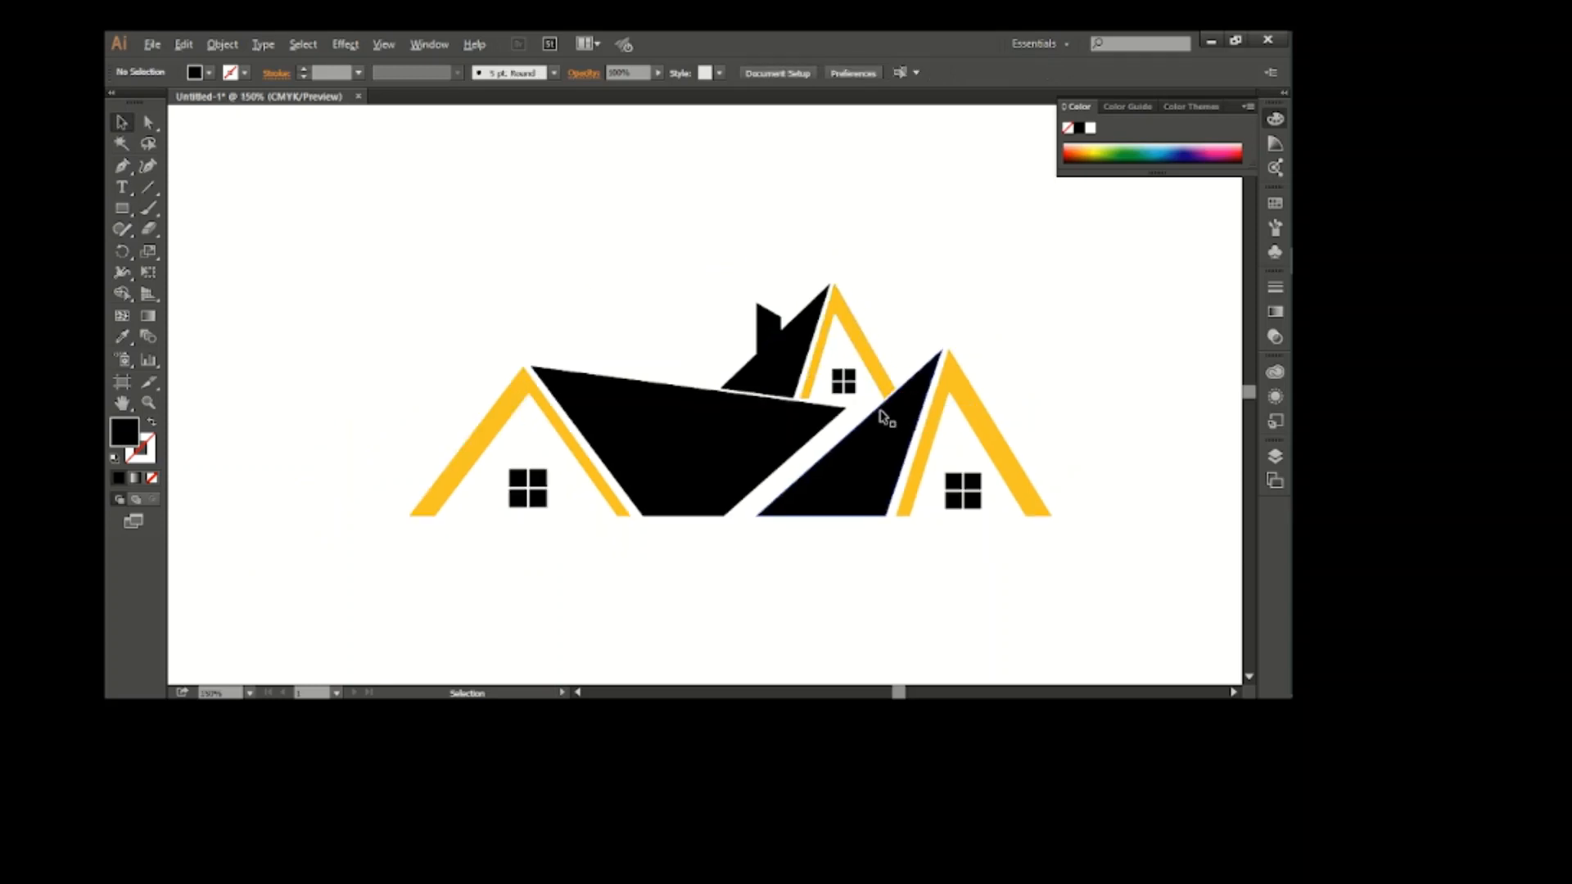
pyautogui.scroll(-1, 911, 459)
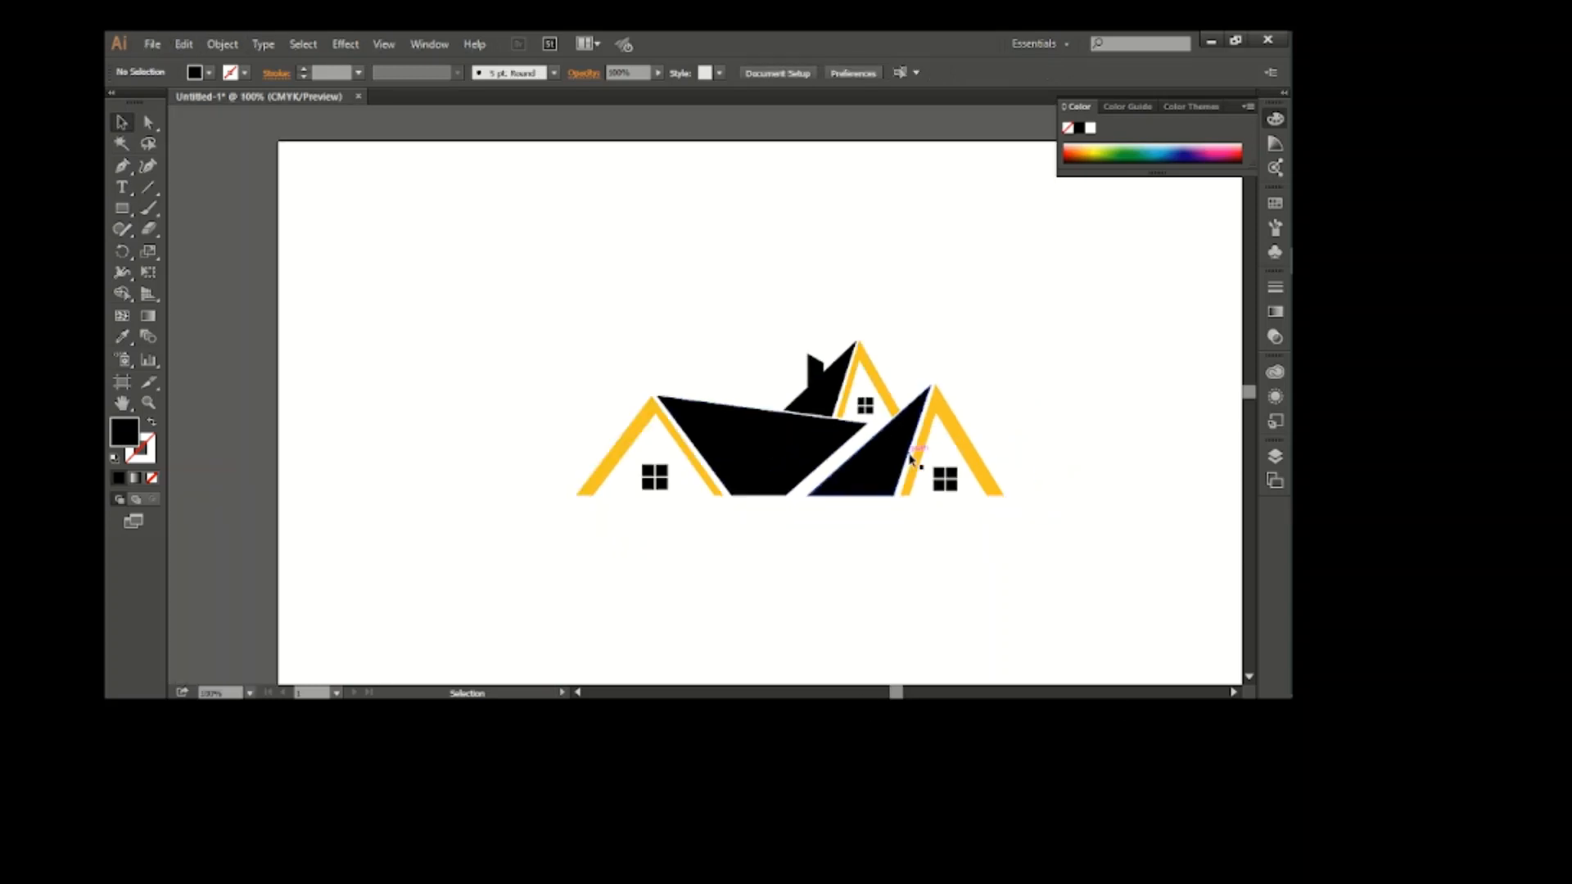
pyautogui.moveTo(583, 313); pyautogui.dragTo(1038, 562)
pyautogui.moveTo(950, 477); pyautogui.dragTo(1164, 483)
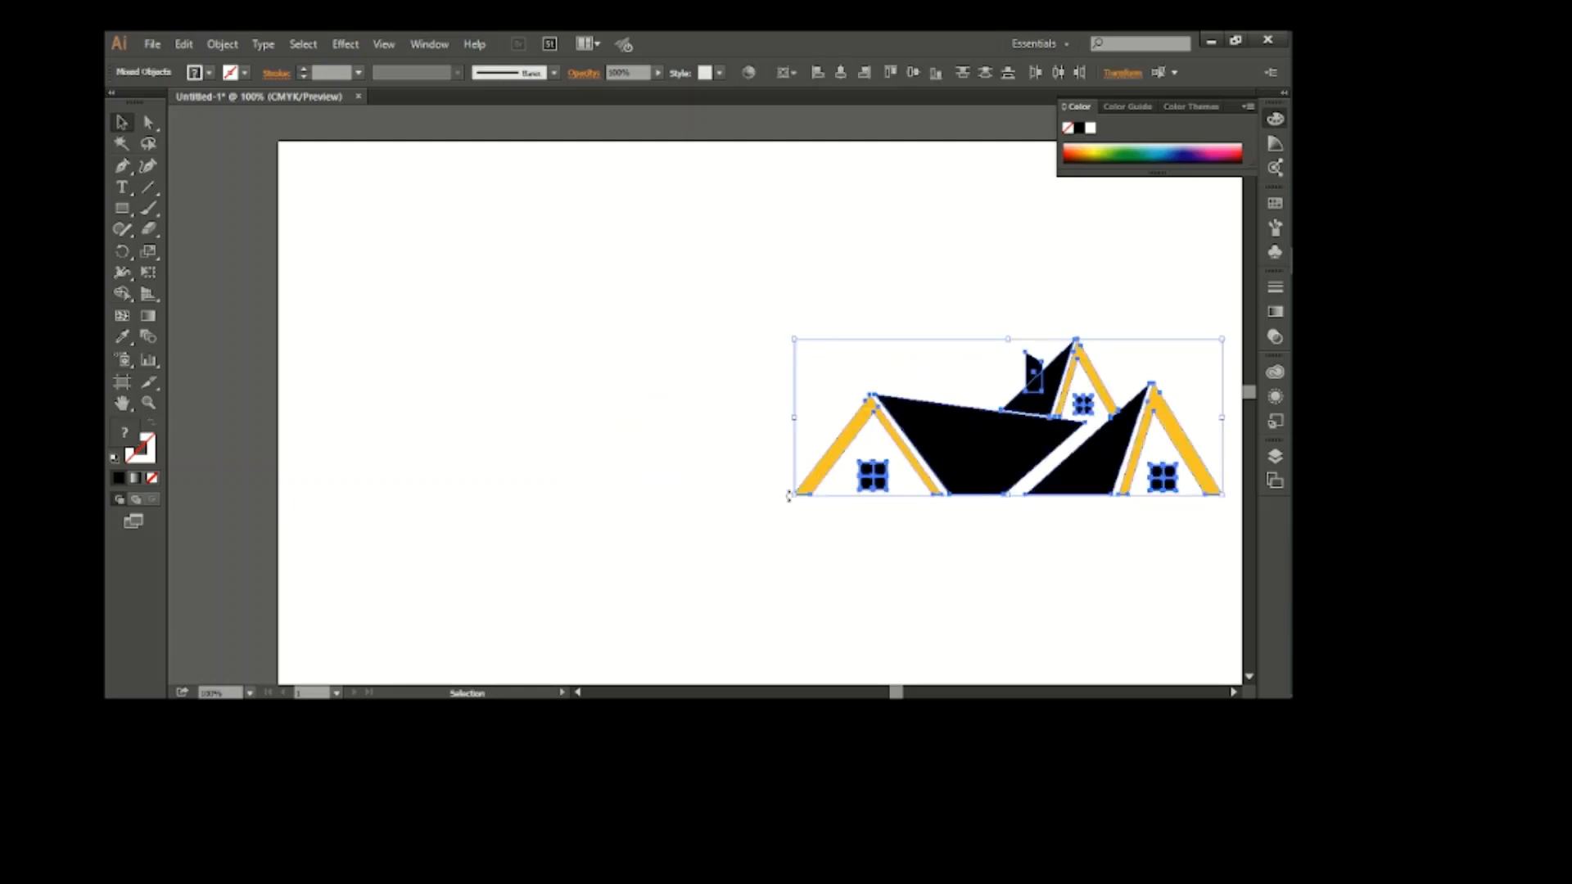
pyautogui.press('a')
pyautogui.hscroll(1, 615, 481)
pyautogui.click(615, 481)
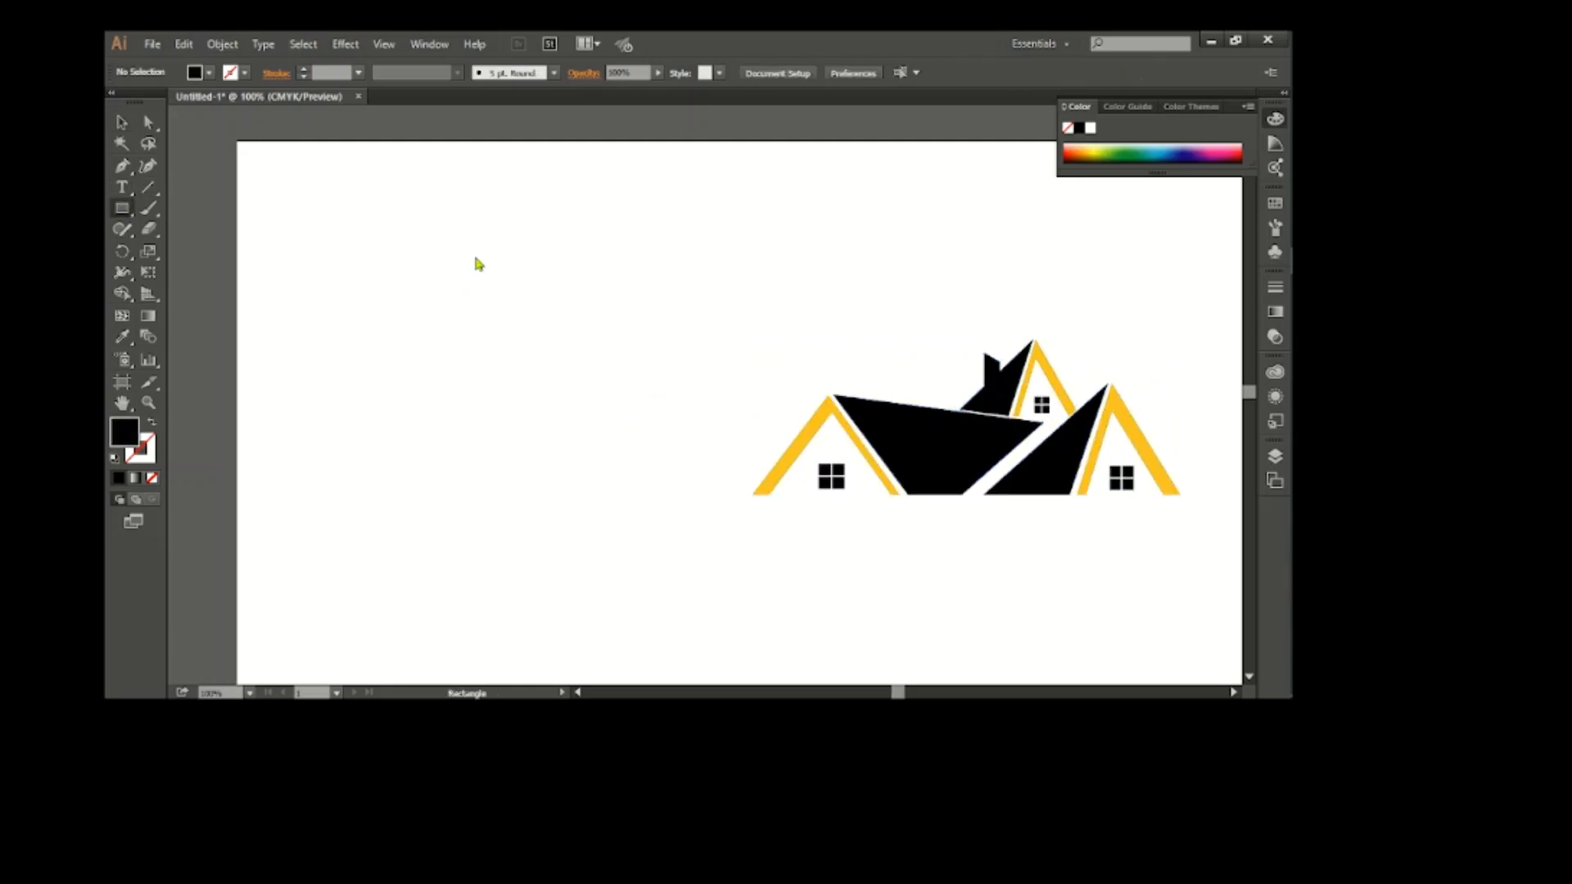
# Draw a tall black rectangle in the blank area and place it over the roofs behind the left gable
pyautogui.moveTo(486, 250); pyautogui.dragTo(649, 529)
pyautogui.click(123, 123)
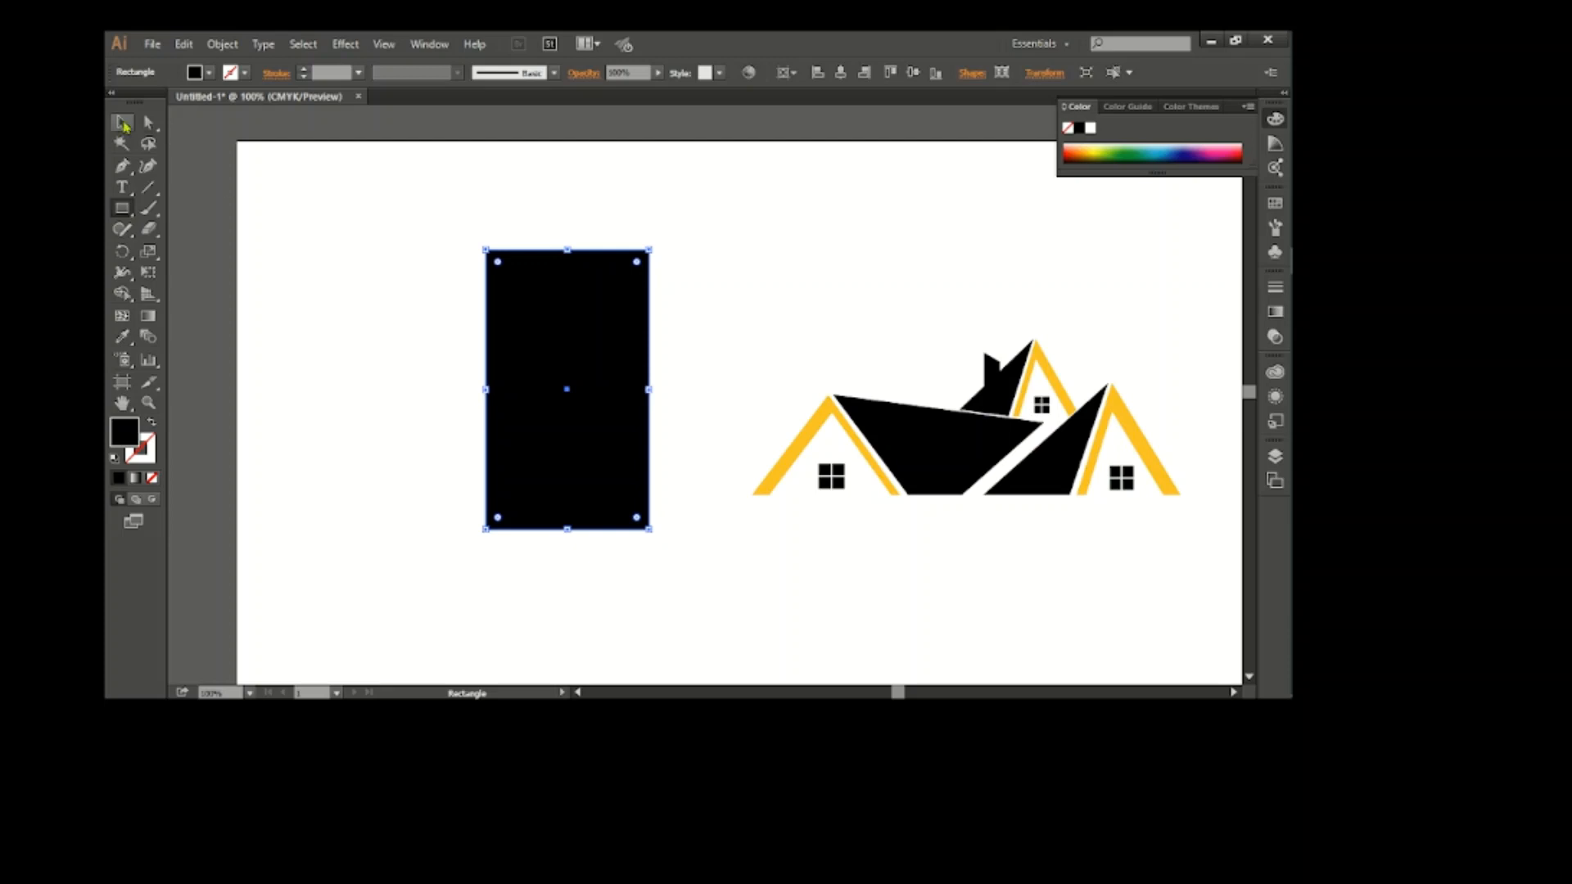
pyautogui.moveTo(589, 343); pyautogui.dragTo(961, 242)
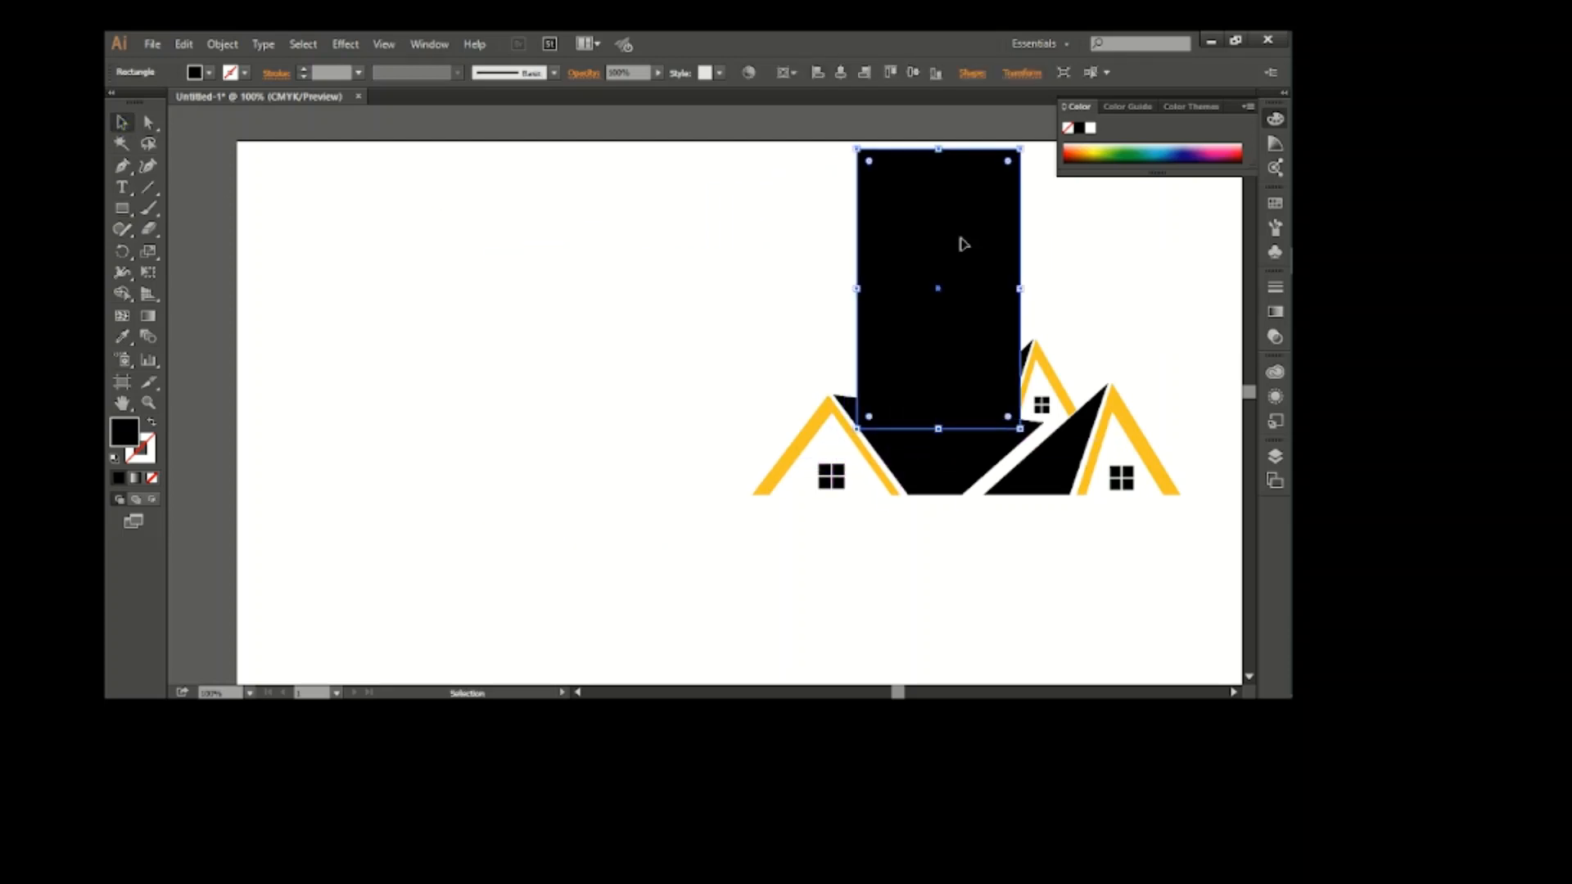
# Narrow the black rectangle, move it back to the blank area left of the houses and shorten it slightly
pyautogui.moveTo(856, 287); pyautogui.dragTo(884, 281)
pyautogui.moveTo(950, 325); pyautogui.dragTo(686, 367)
pyautogui.scroll(2, 664, 325)
pyautogui.scroll(-2, 667, 331)
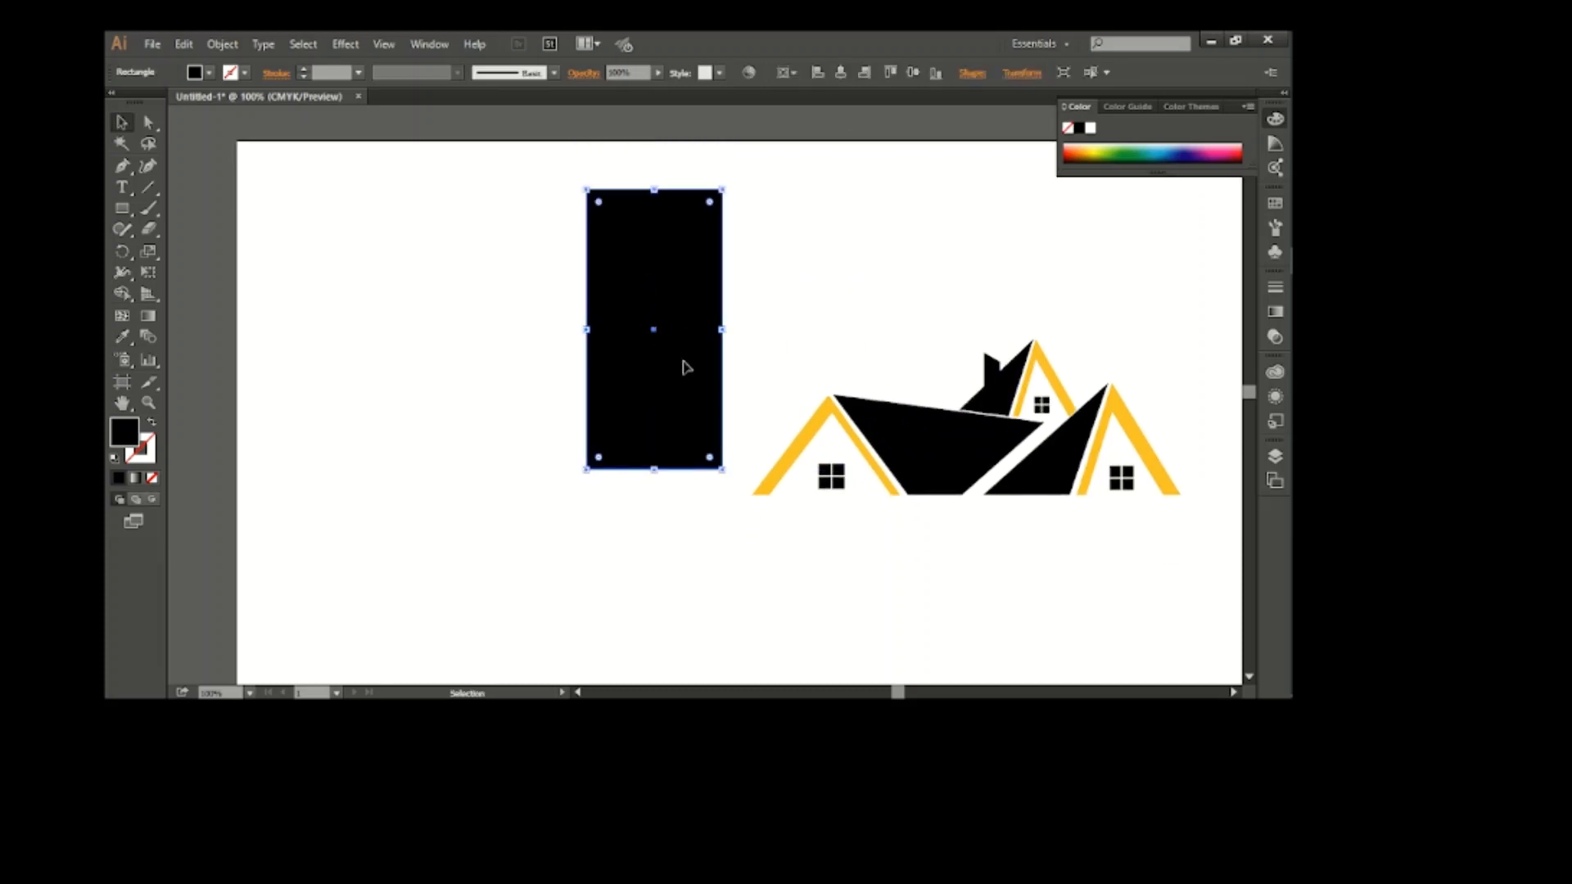
pyautogui.moveTo(653, 190); pyautogui.dragTo(654, 205)
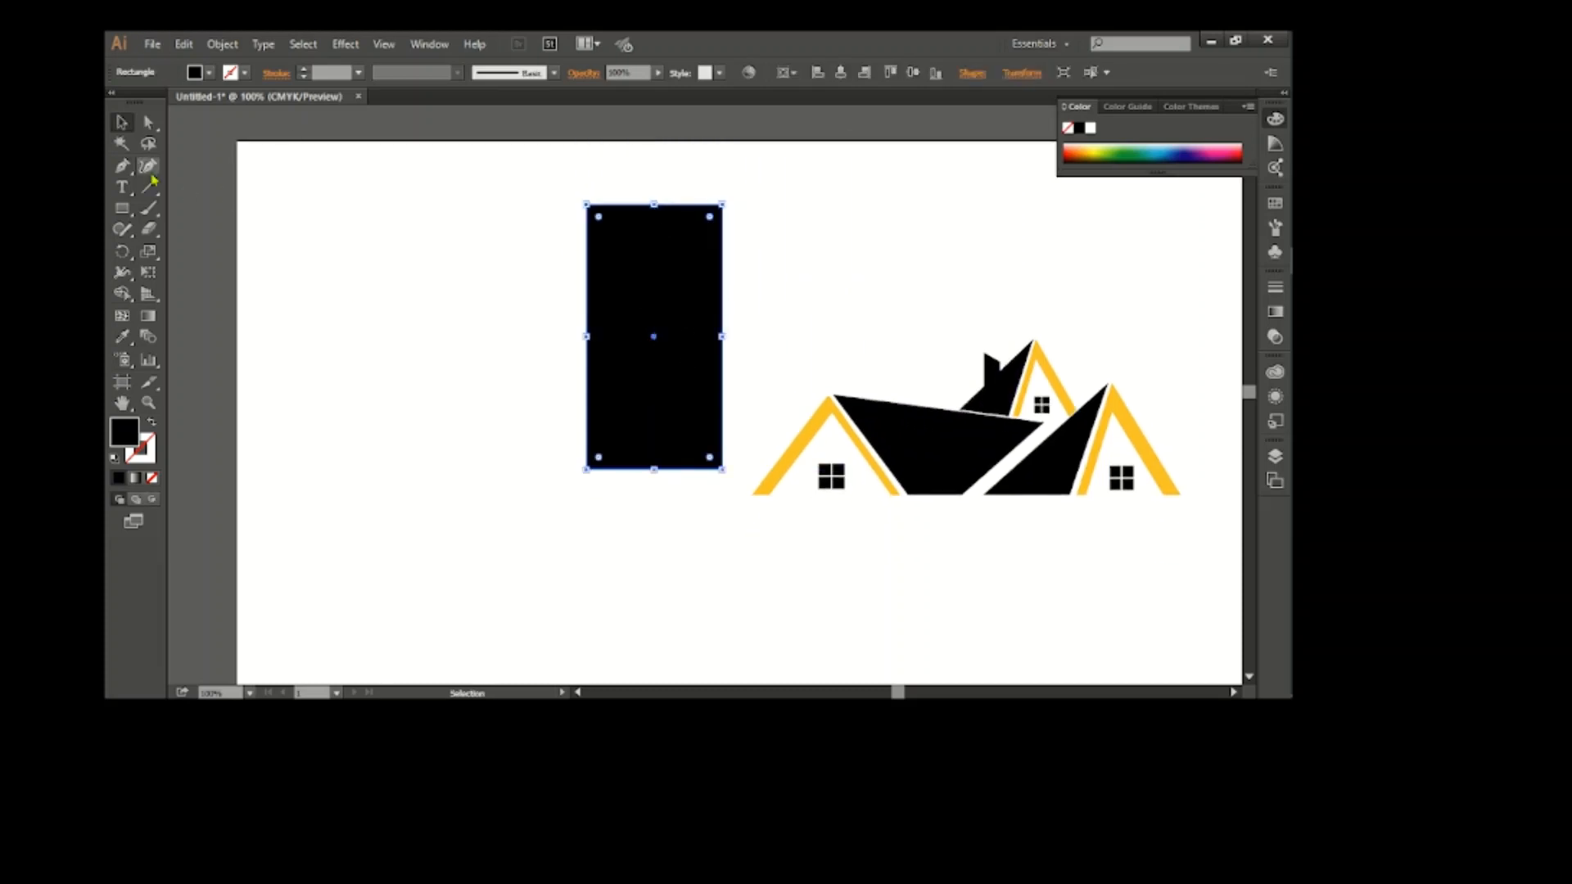
# Add an anchor point on the rectangle's top edge, right of centre, and raise it to form a peak
pyautogui.moveTo(125, 173); pyautogui.dragTo(167, 168)
pyautogui.click(673, 204)
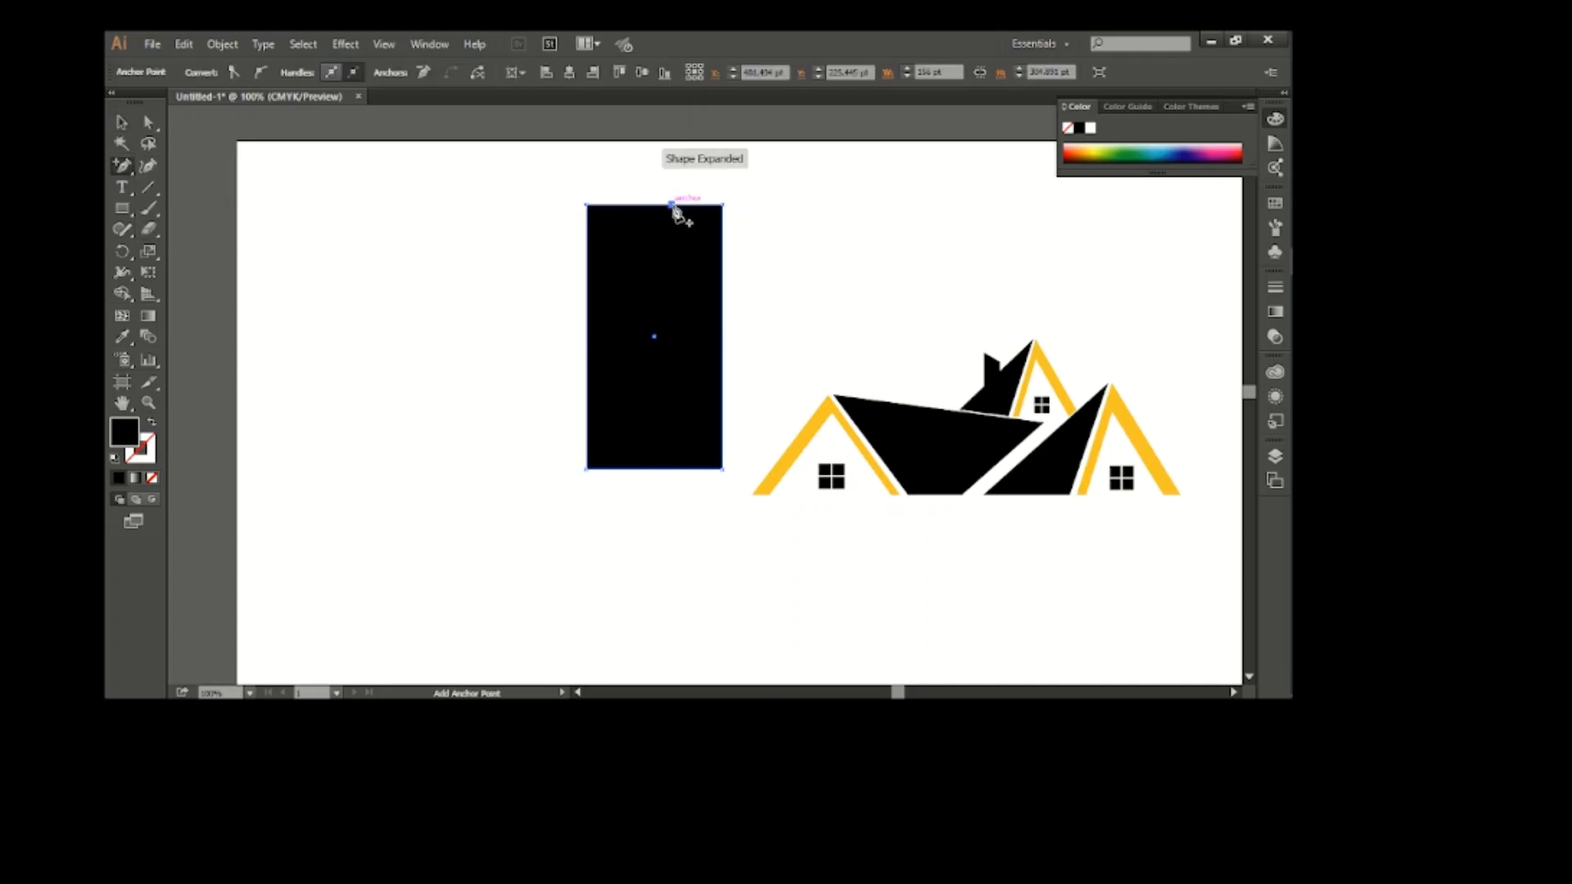
pyautogui.moveTo(672, 205); pyautogui.dragTo(678, 179)
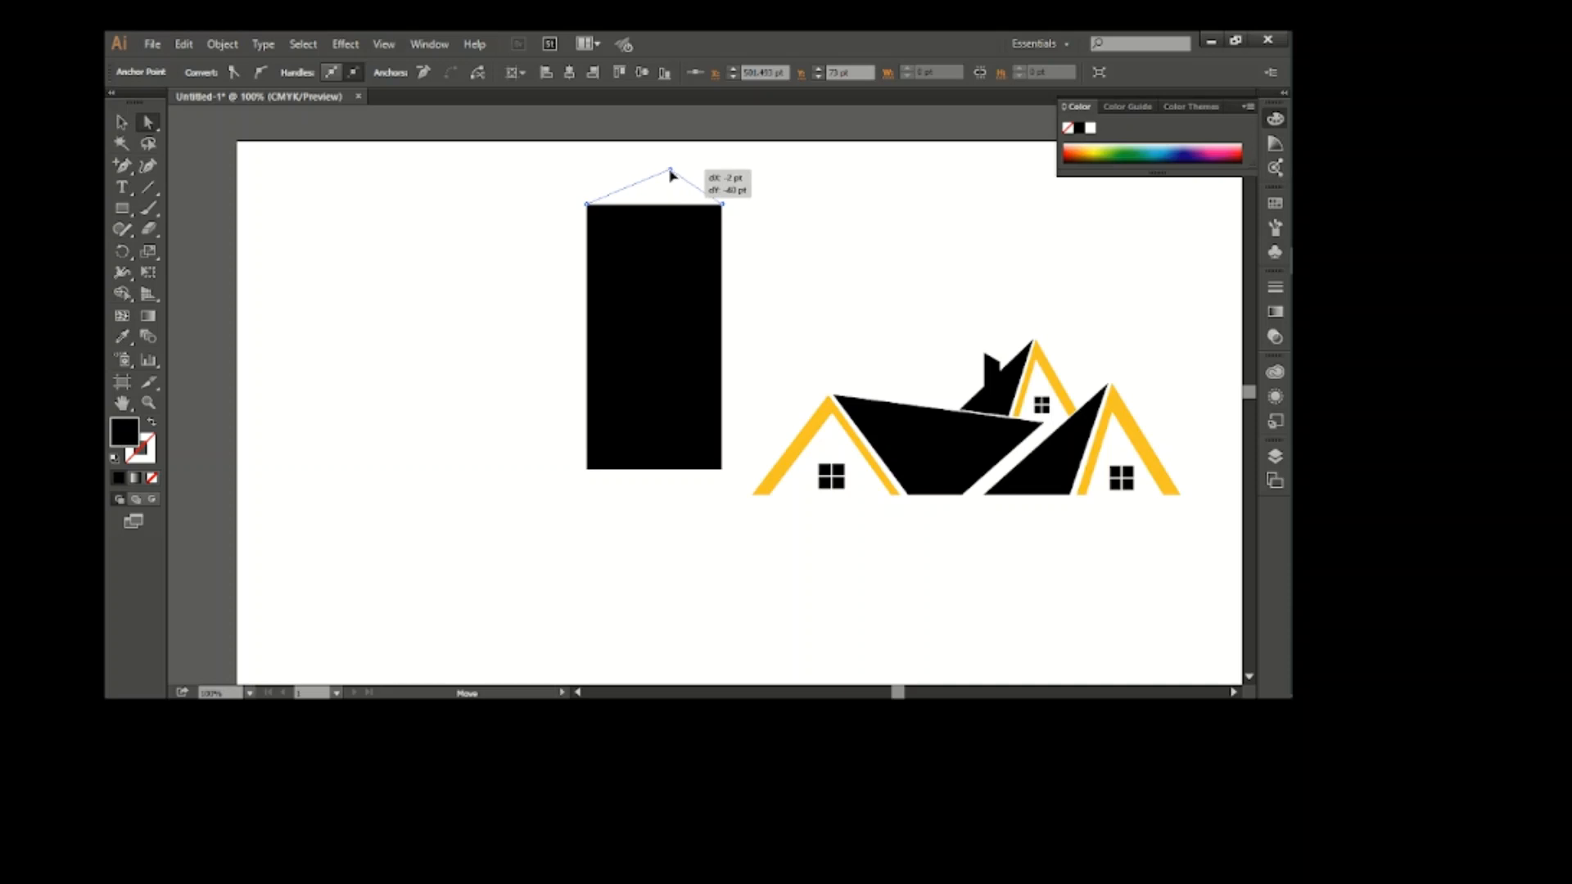
pyautogui.moveTo(673, 178); pyautogui.dragTo(673, 179)
pyautogui.click(383, 231)
# Draw a vertical line about 337 pt long from the peak to the base and split the tower along it with the Shape Builder tool
pyautogui.moveTo(125, 171); pyautogui.dragTo(183, 169)
pyautogui.click(671, 174)
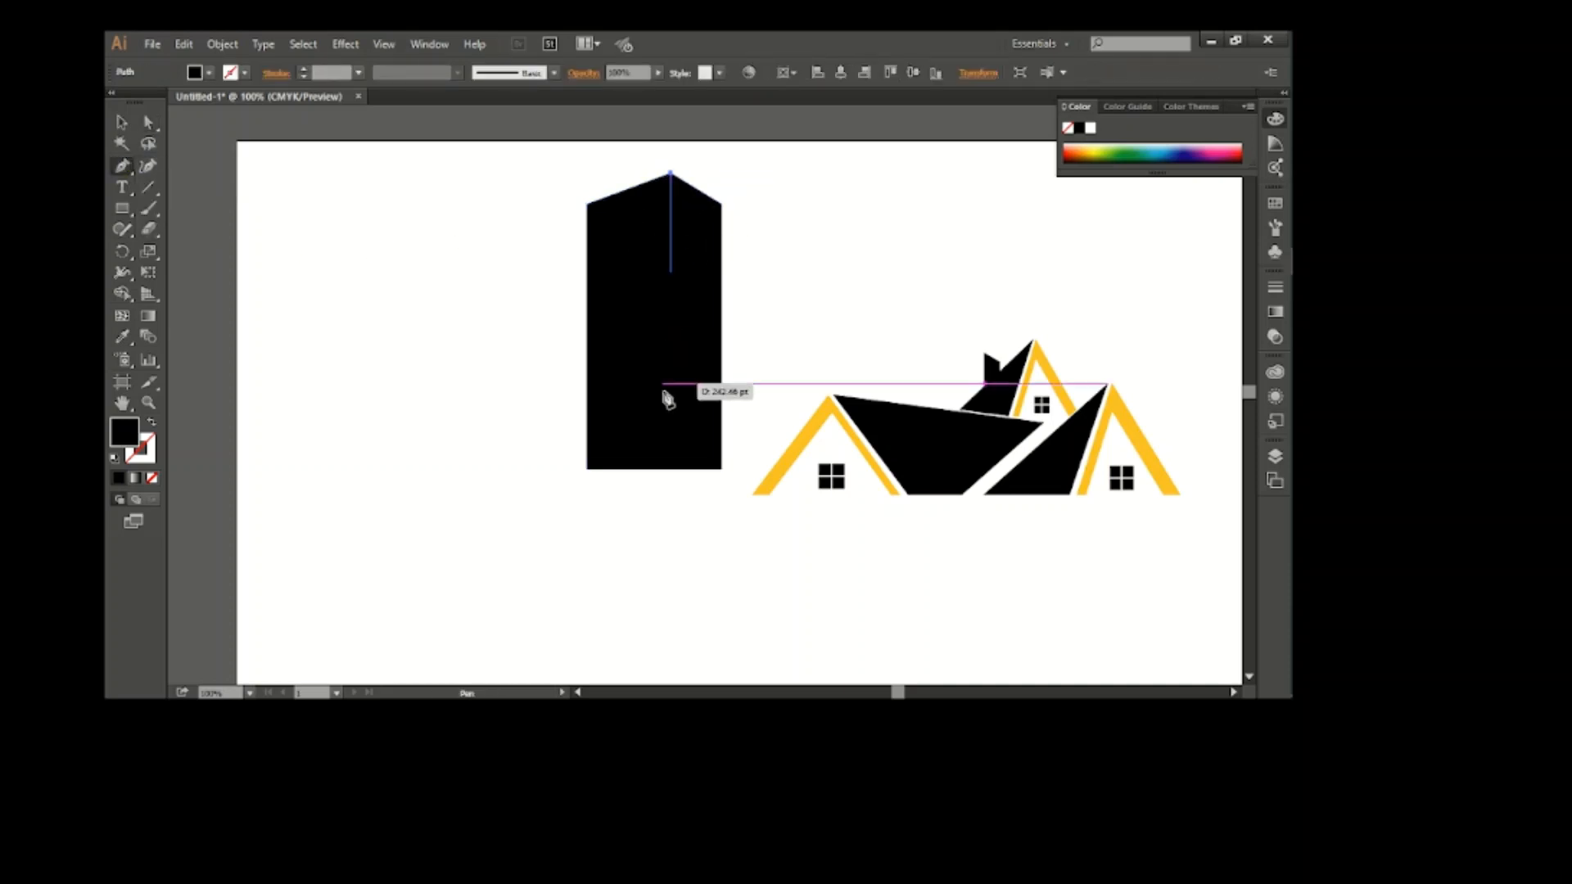
pyautogui.click(673, 468)
pyautogui.press('v')
pyautogui.moveTo(518, 183); pyautogui.dragTo(754, 377)
pyautogui.hotkey('shift', 'm')
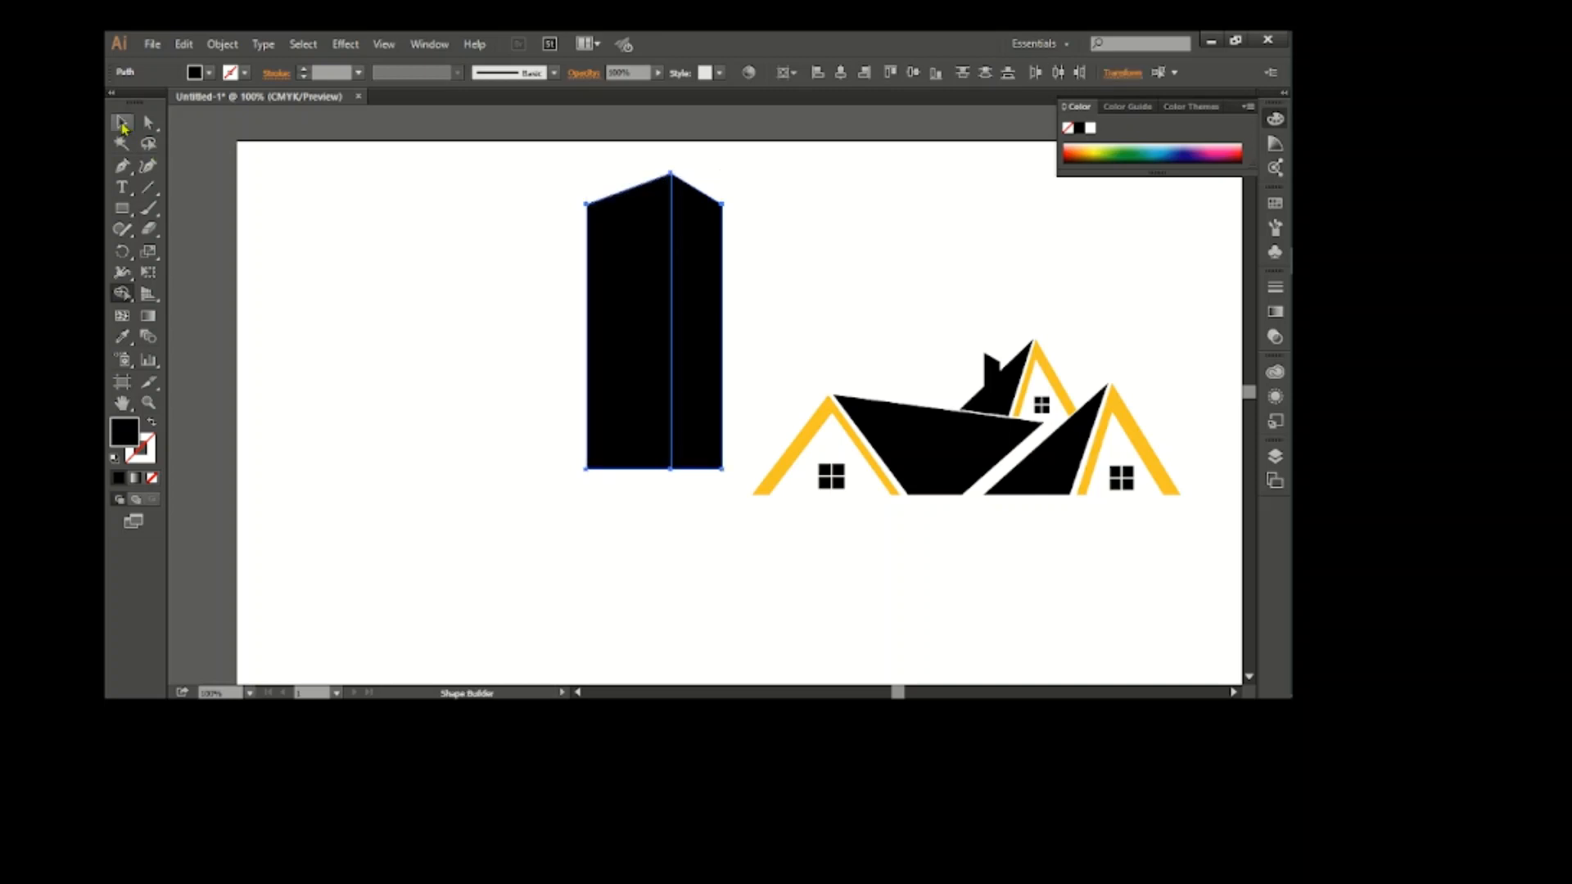
pyautogui.click(122, 123)
pyautogui.click(487, 238)
# Give the tower's left face no fill and a black 1 pt stroke
pyautogui.click(603, 265)
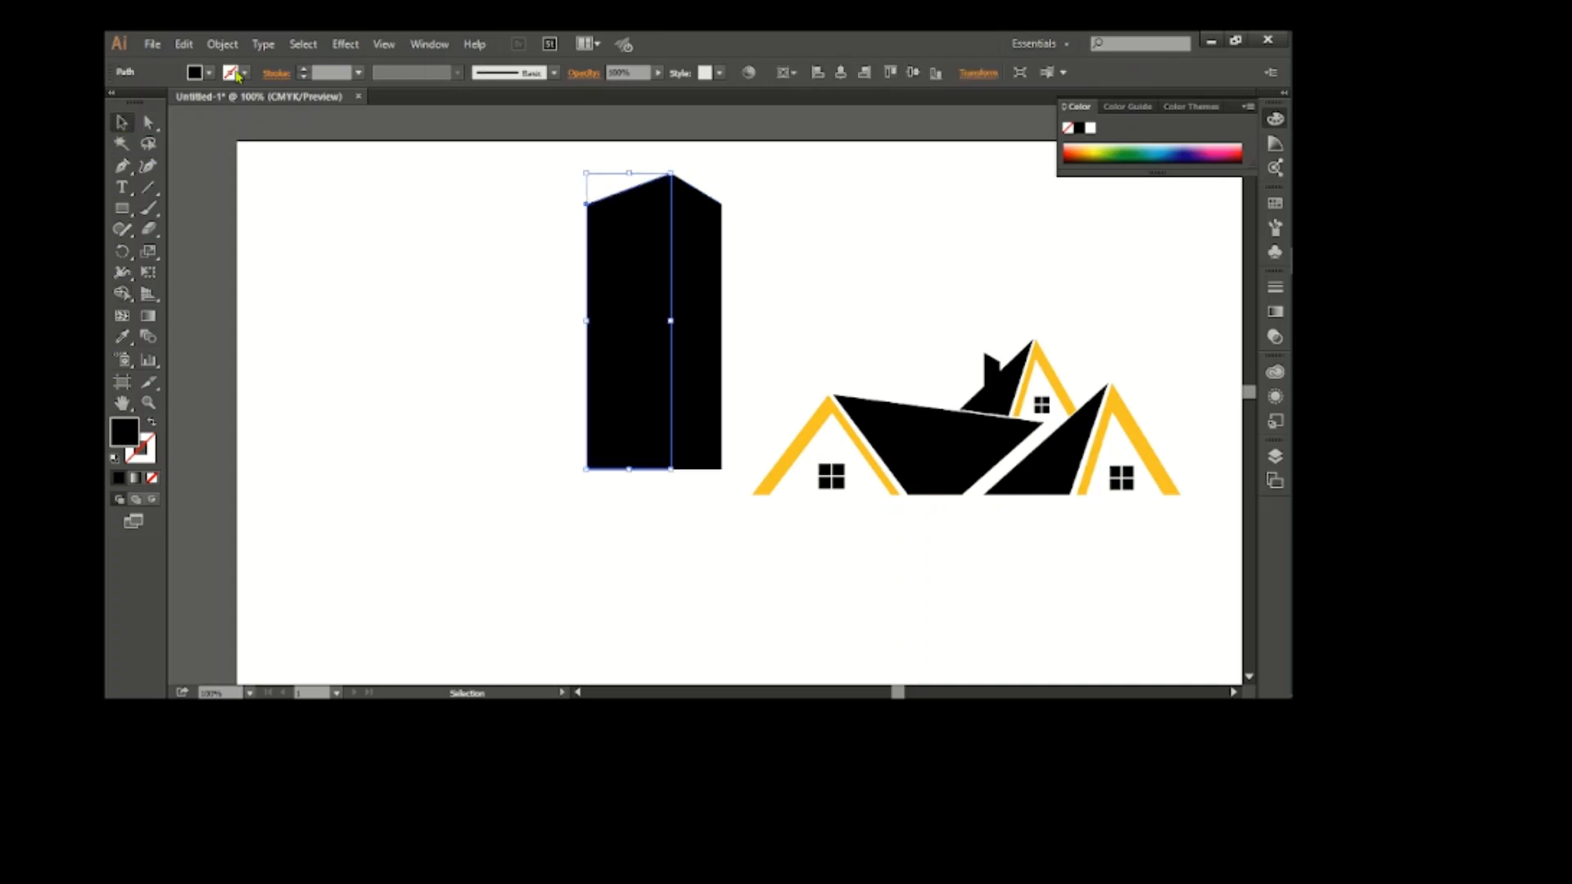
pyautogui.click(244, 72)
pyautogui.click(152, 99)
pyautogui.click(244, 72)
pyautogui.click(117, 100)
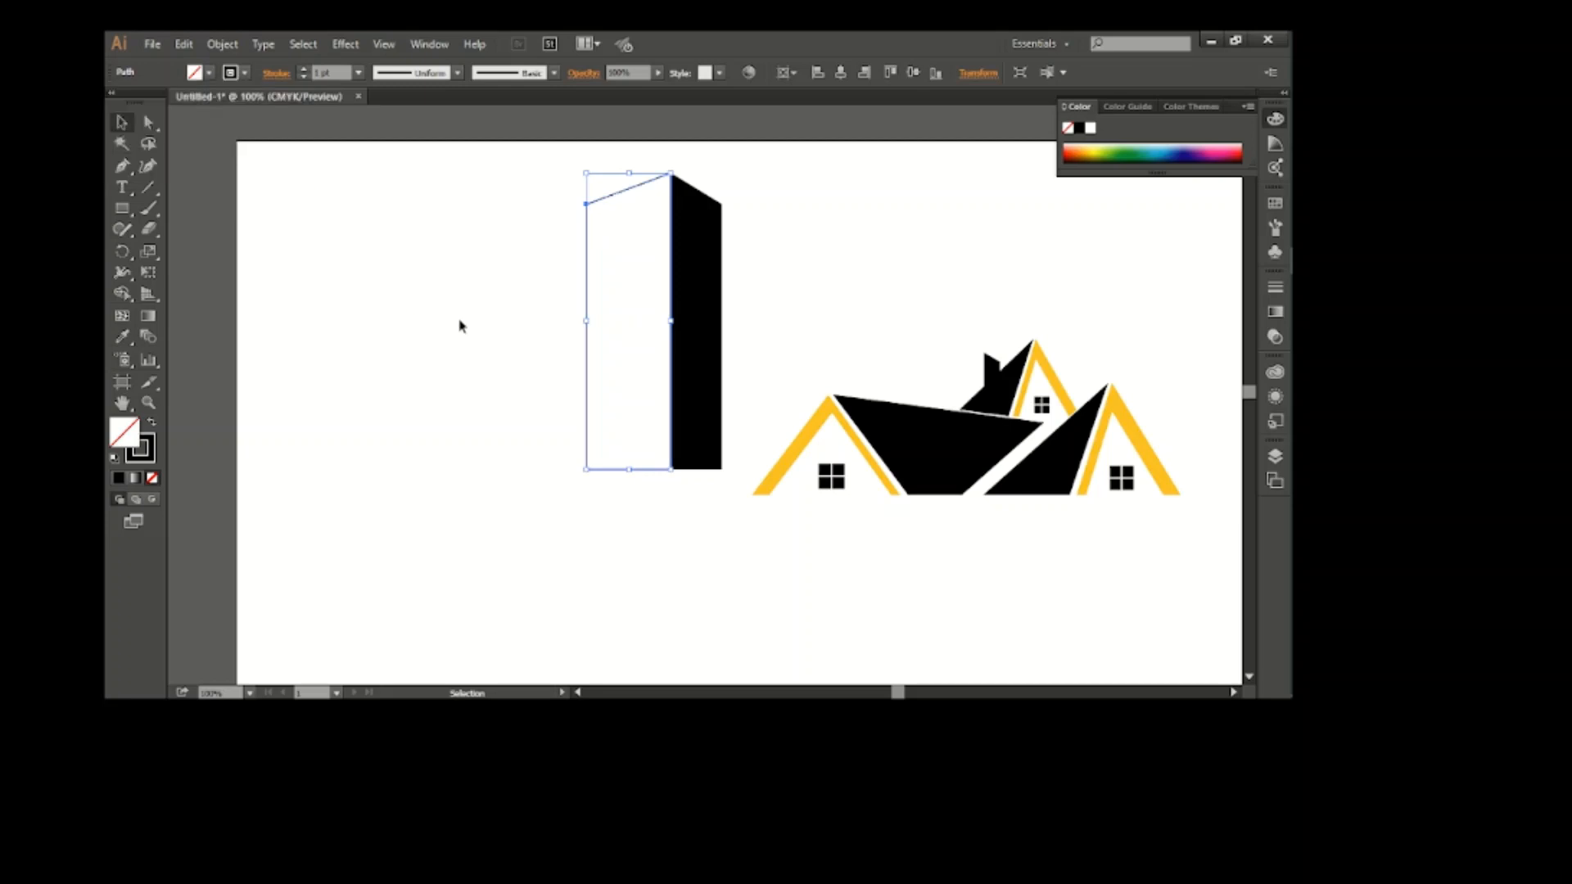
pyautogui.click(459, 322)
# Draw a slanted line across the tower's left face, just below and parallel to its top edge
pyautogui.hotkey('ctrl', '+')
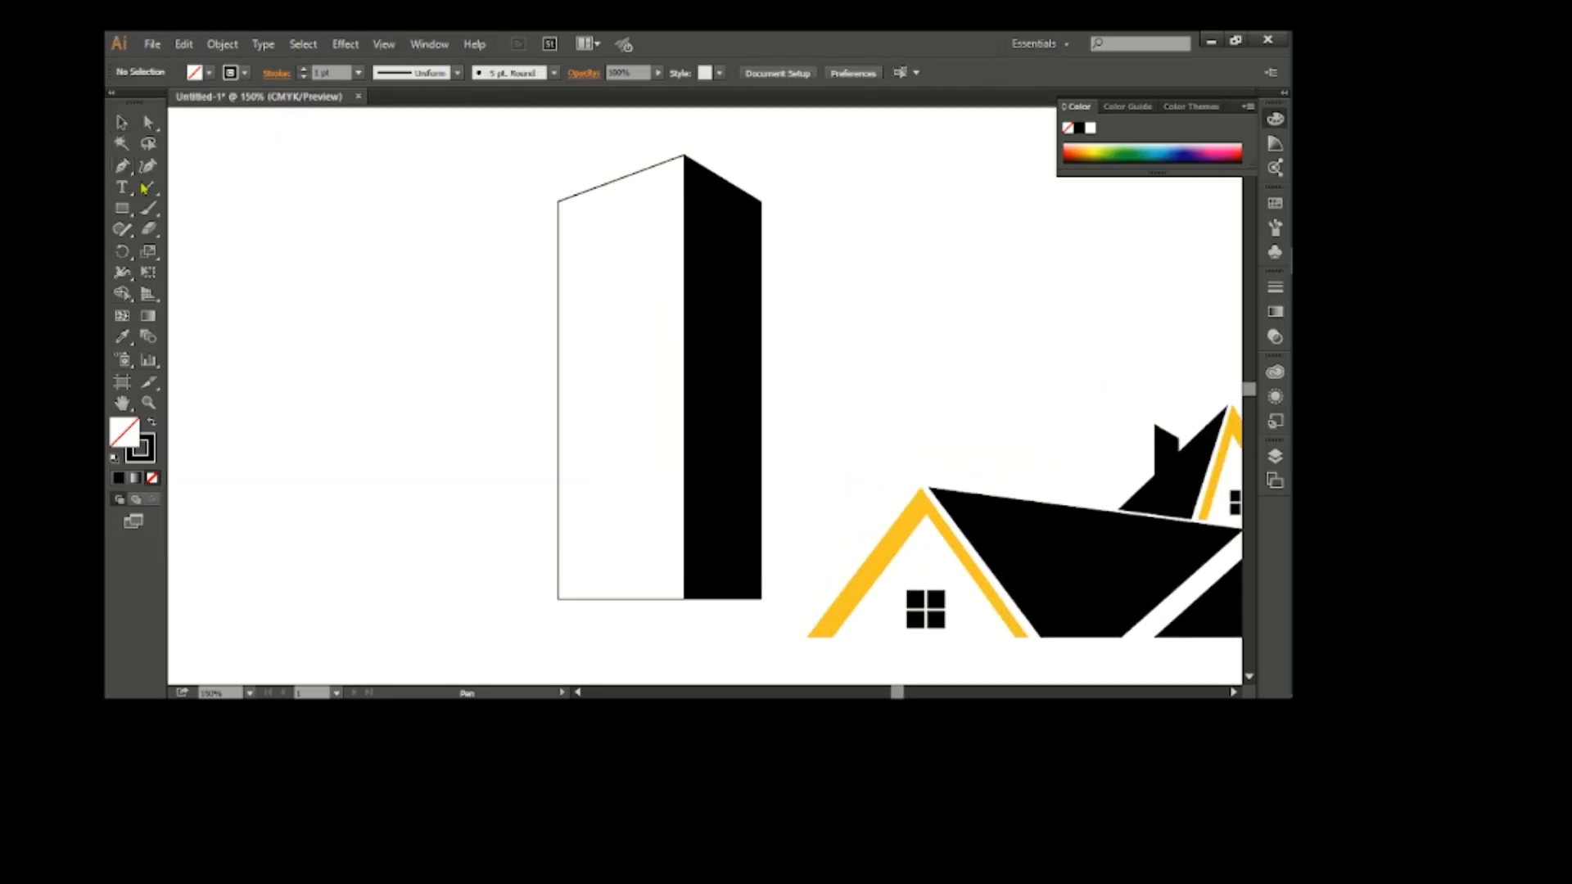
pyautogui.click(558, 239)
pyautogui.click(684, 183)
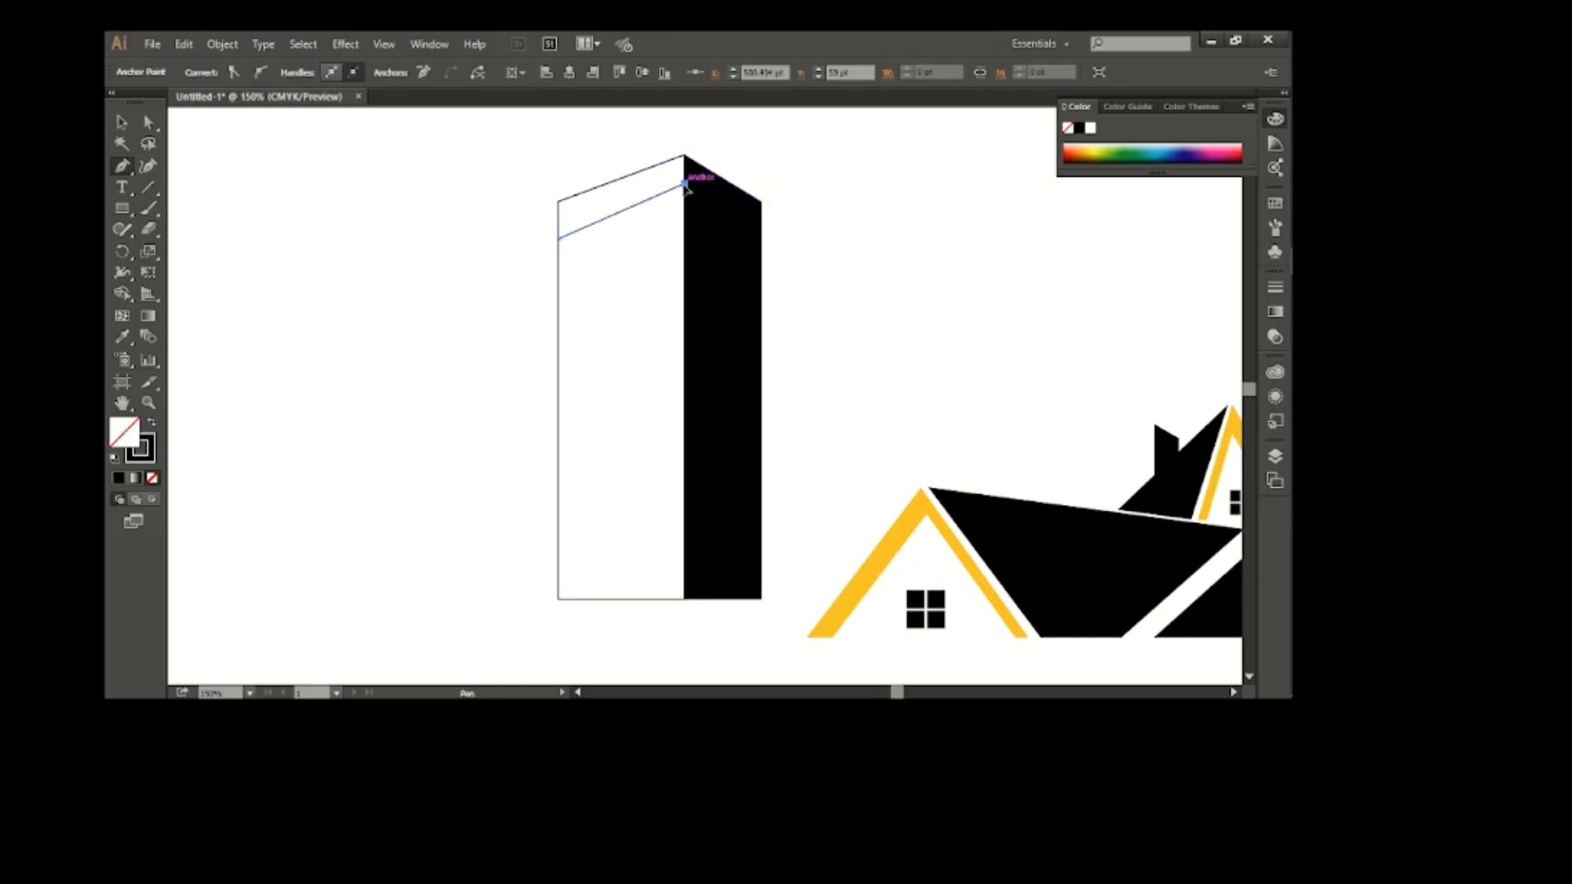
pyautogui.hotkey('ctrl', 'z')
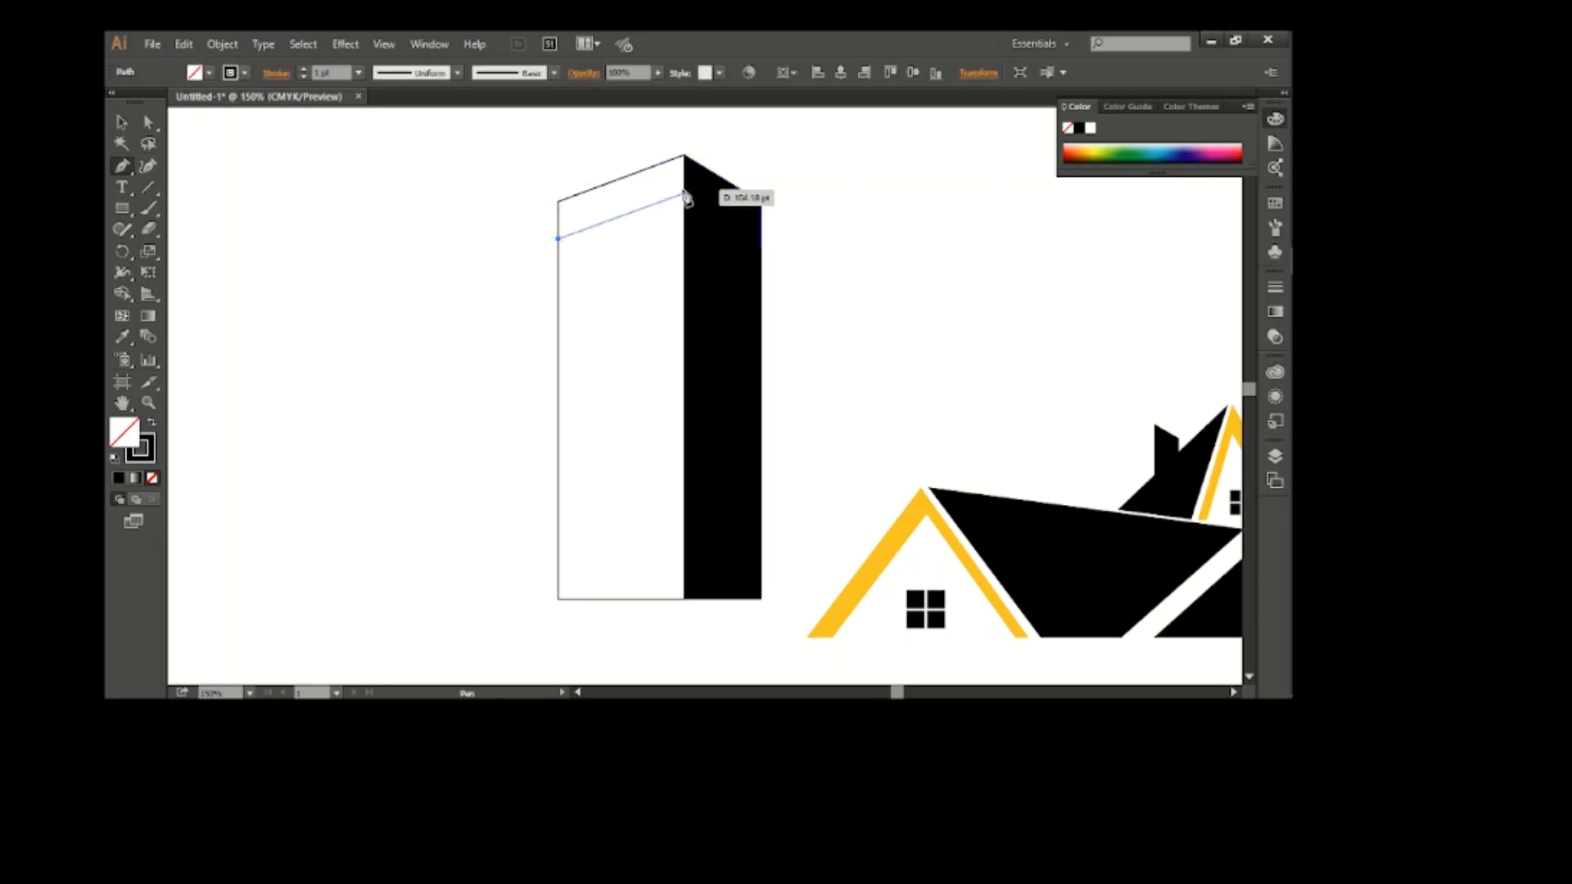
pyautogui.click(685, 190)
pyautogui.press('v')
pyautogui.click(417, 239)
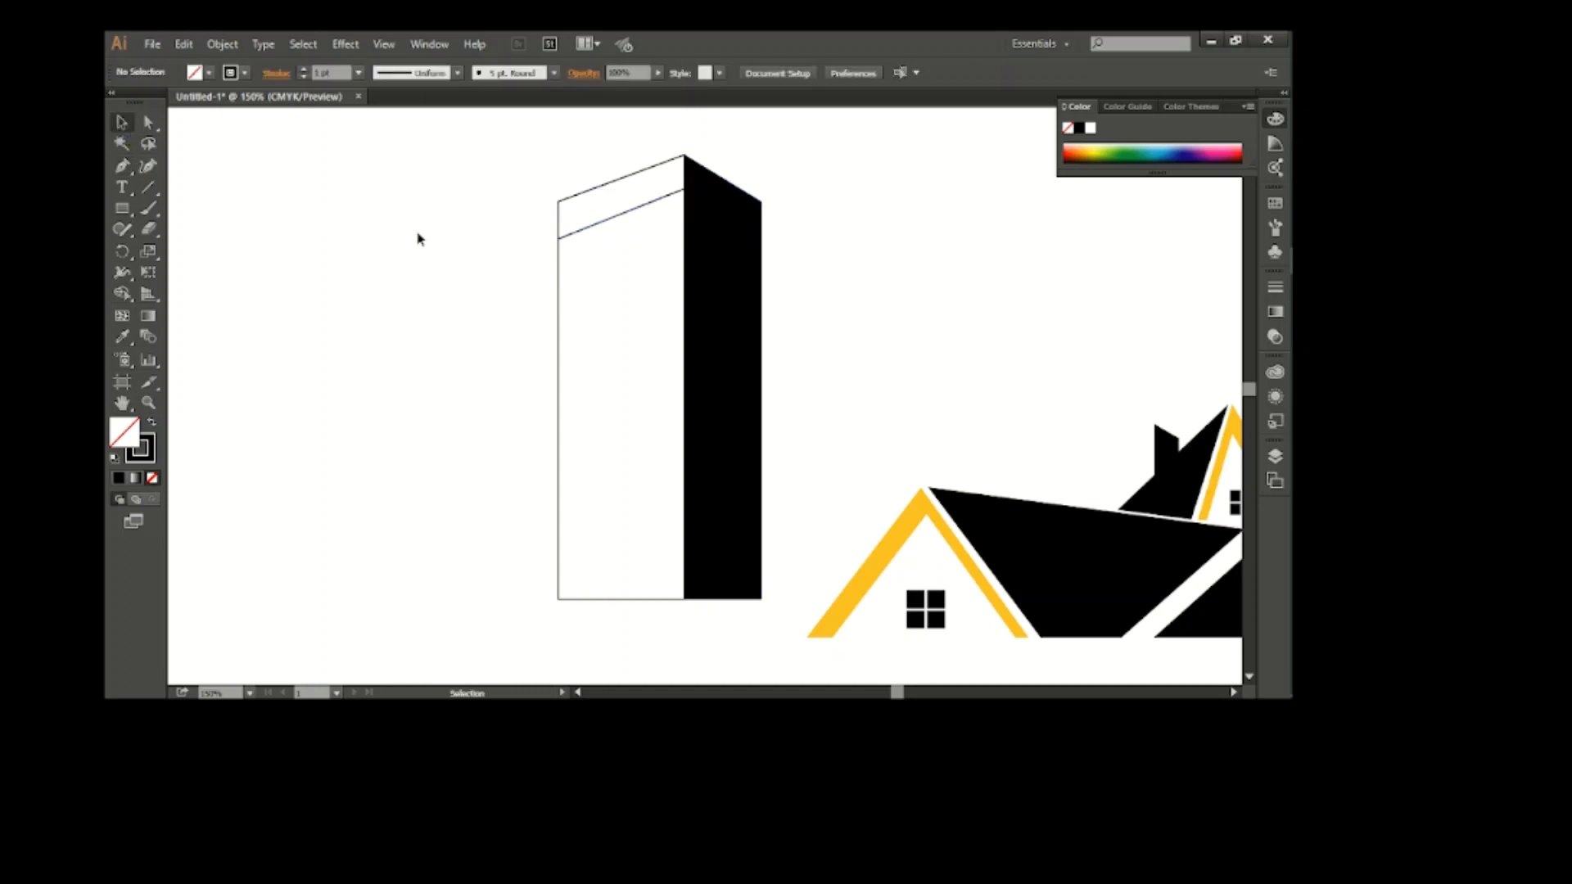
# Copy the slanted line ten times down the left face at equal spacing to form the floors
pyautogui.click(607, 222)
pyautogui.click(498, 263)
pyautogui.moveTo(623, 214); pyautogui.dragTo(622, 250)
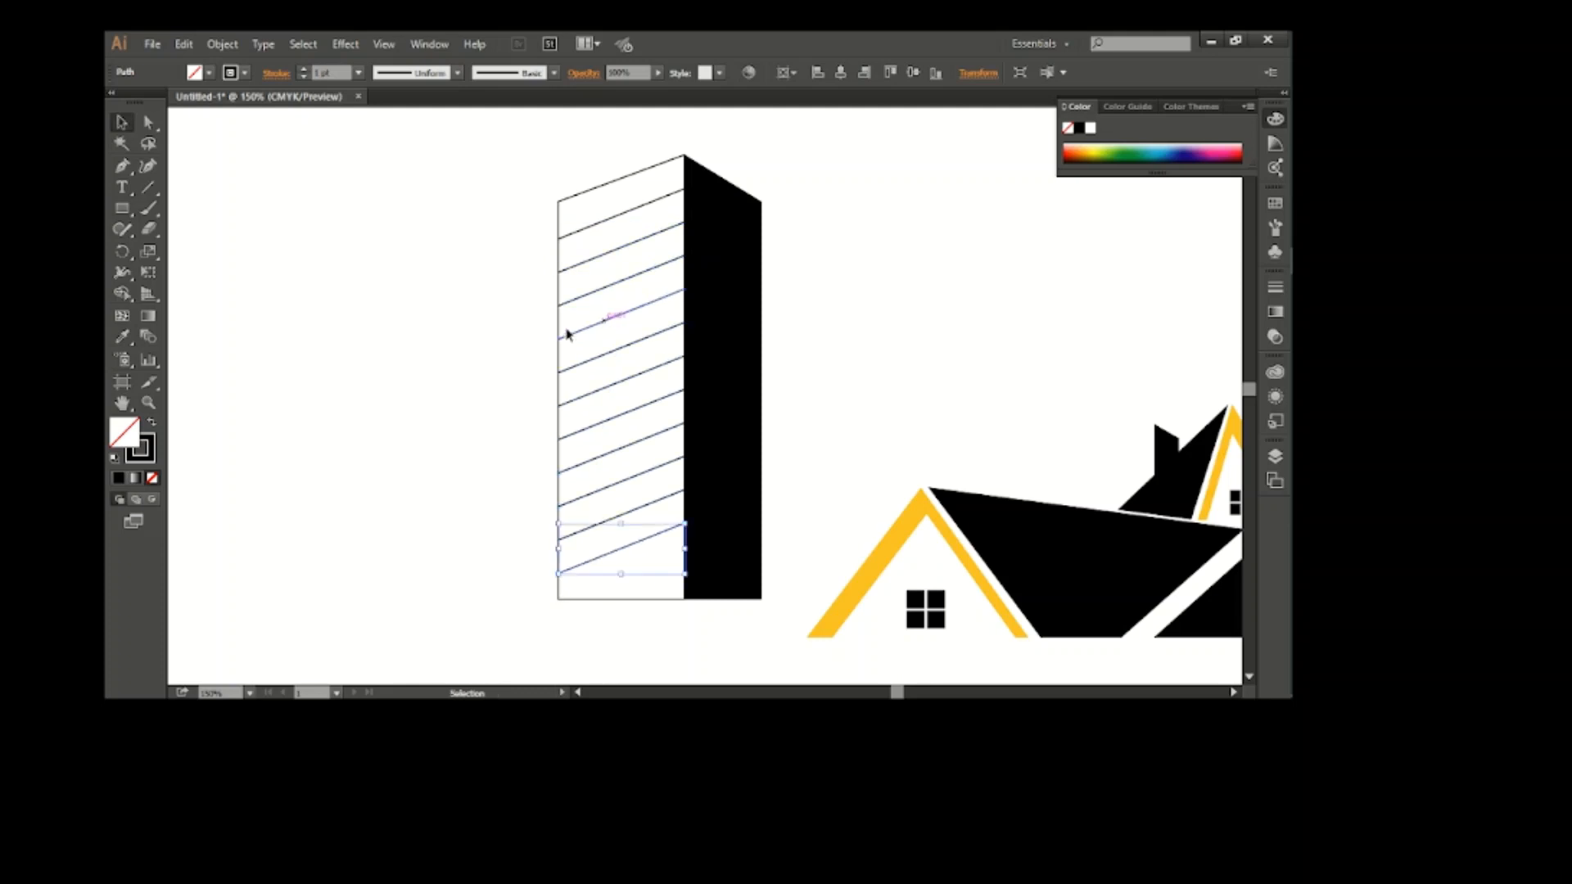
pyautogui.click(341, 268)
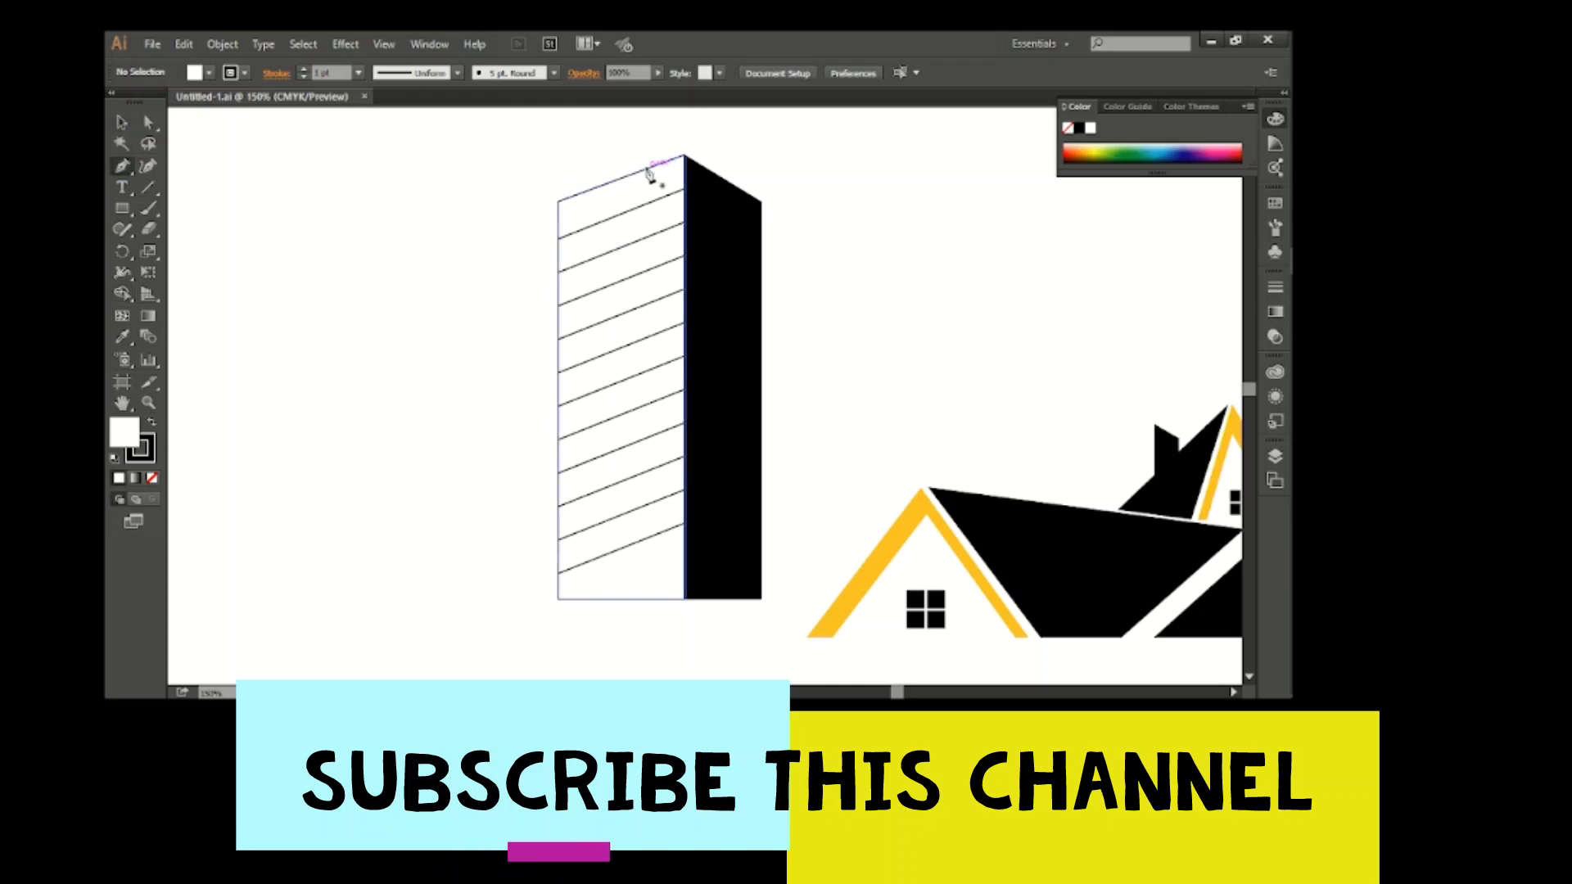
# Draw two vertical lines from the top edge to the base of the left face, dividing it into three columns
pyautogui.click(646, 169)
pyautogui.click(646, 600)
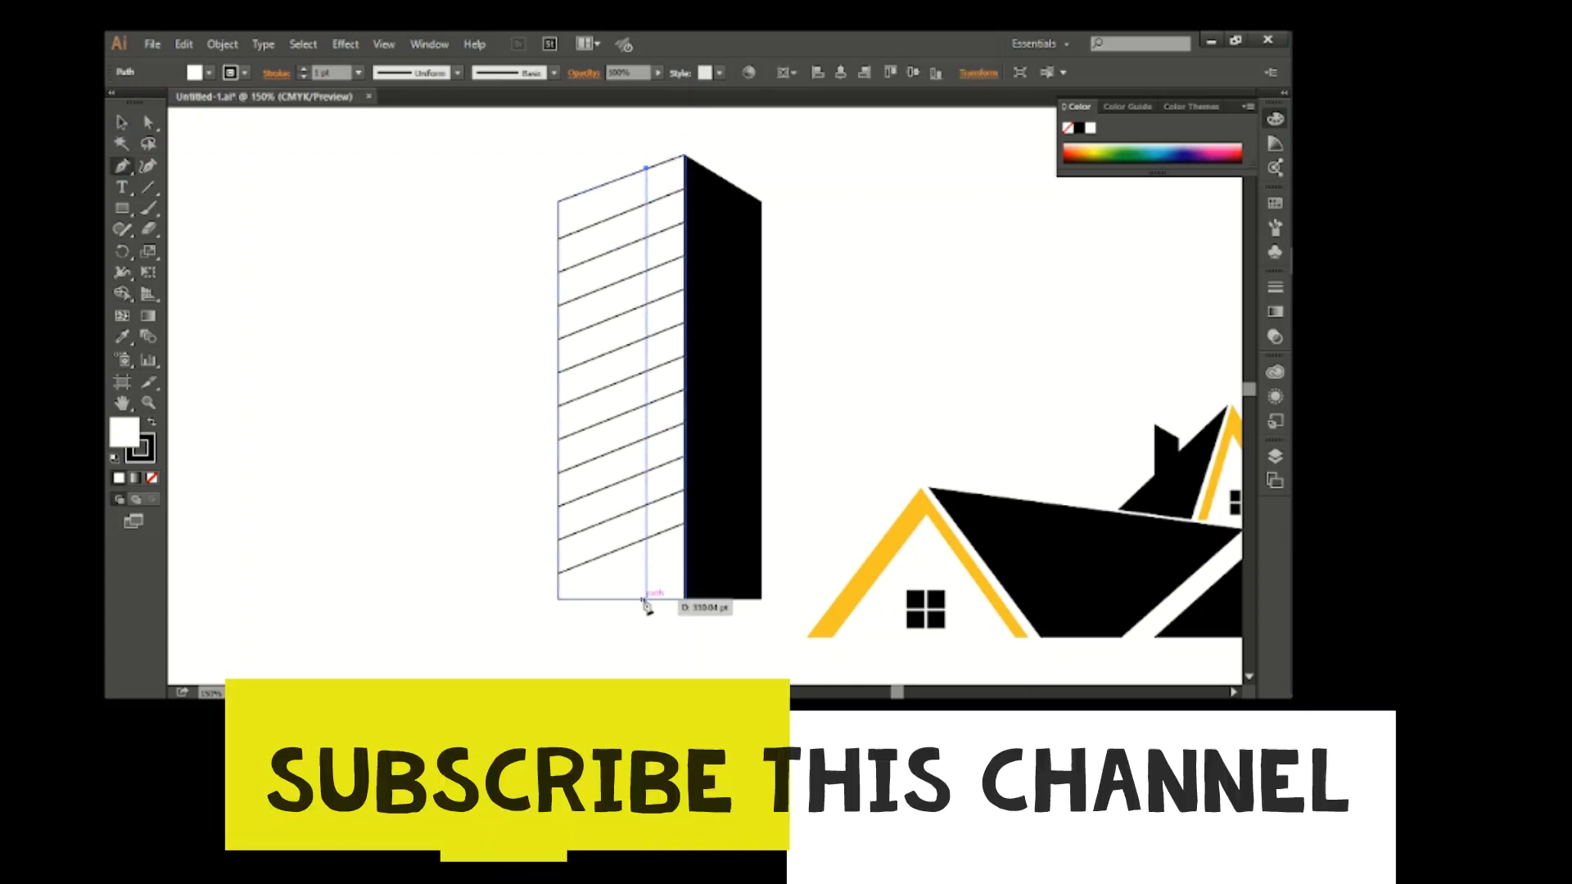
pyautogui.click(228, 189)
pyautogui.click(121, 123)
pyautogui.click(205, 164)
pyautogui.click(122, 166)
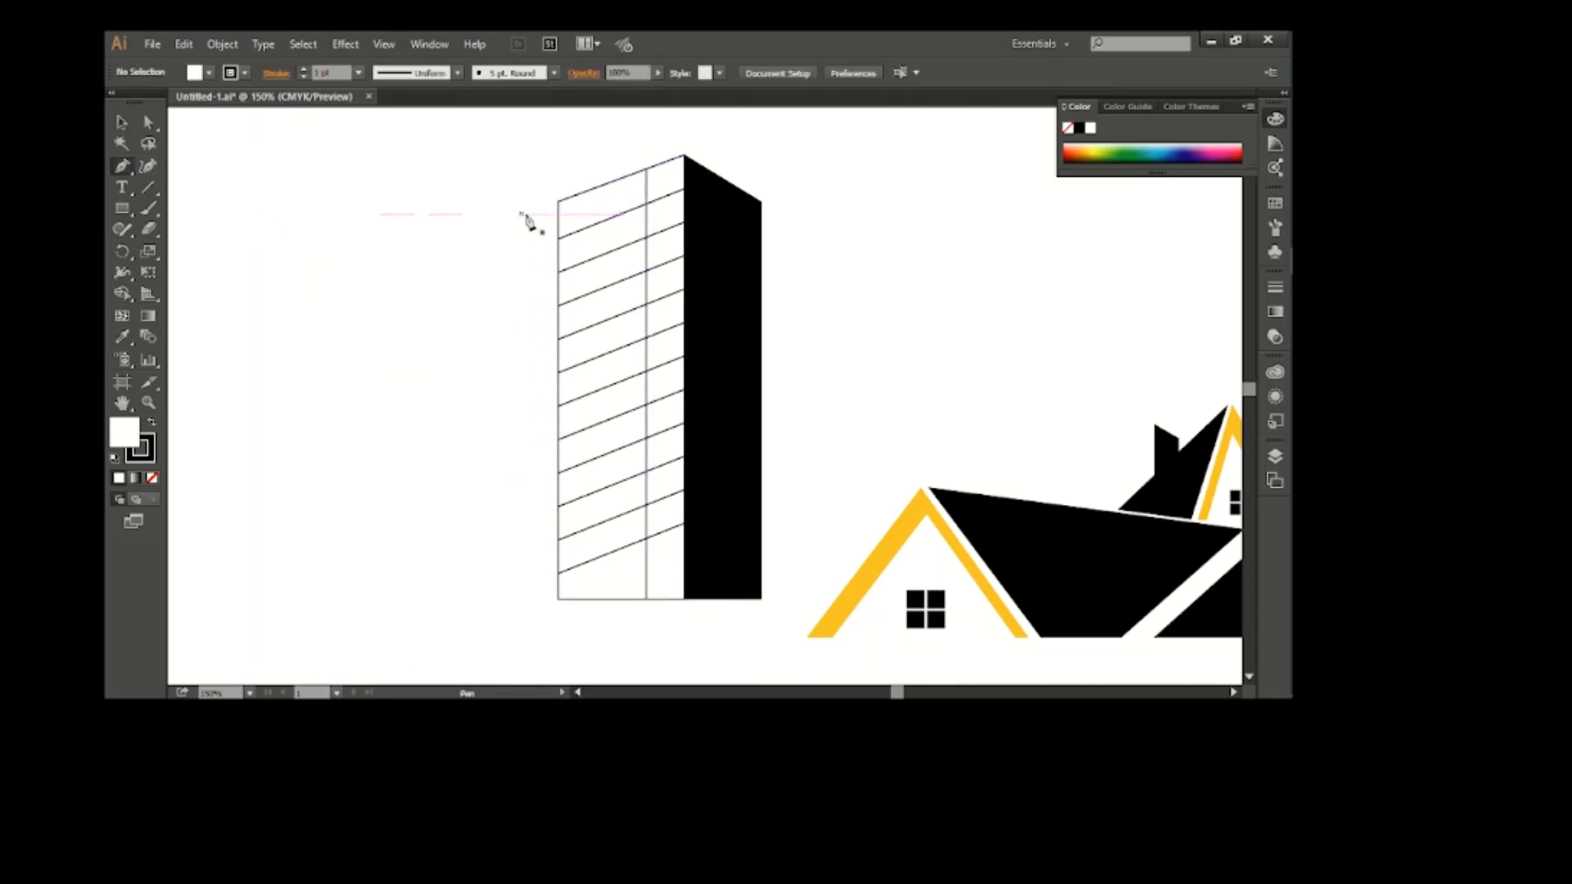
pyautogui.click(600, 187)
pyautogui.click(600, 599)
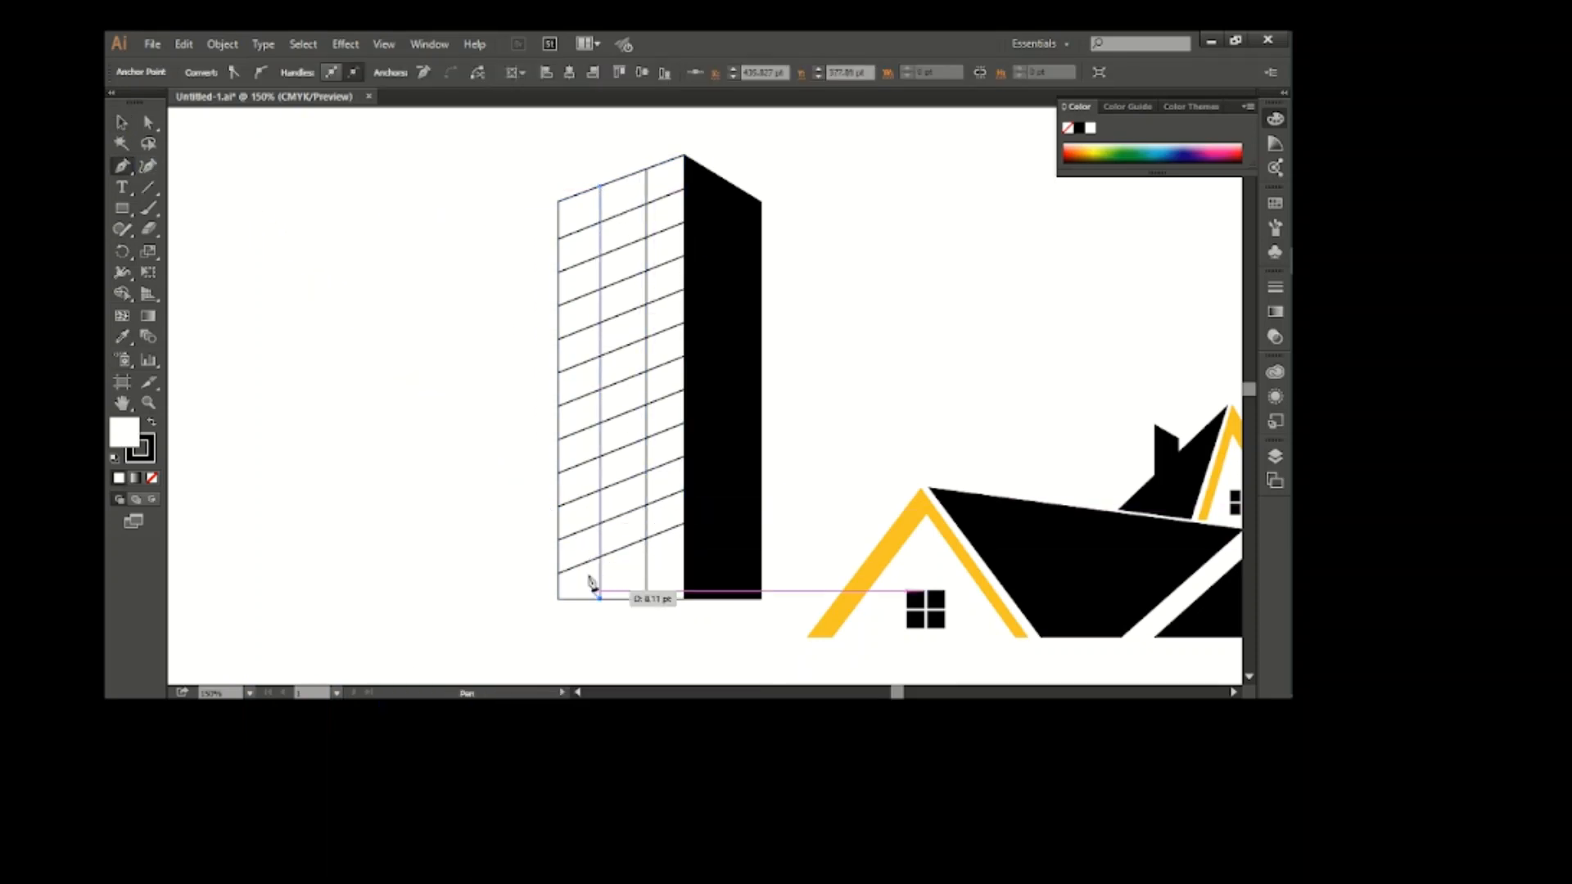
pyautogui.click(125, 126)
pyautogui.click(415, 256)
# Select all parts of the tower and group them
pyautogui.hscroll(2, 414, 255)
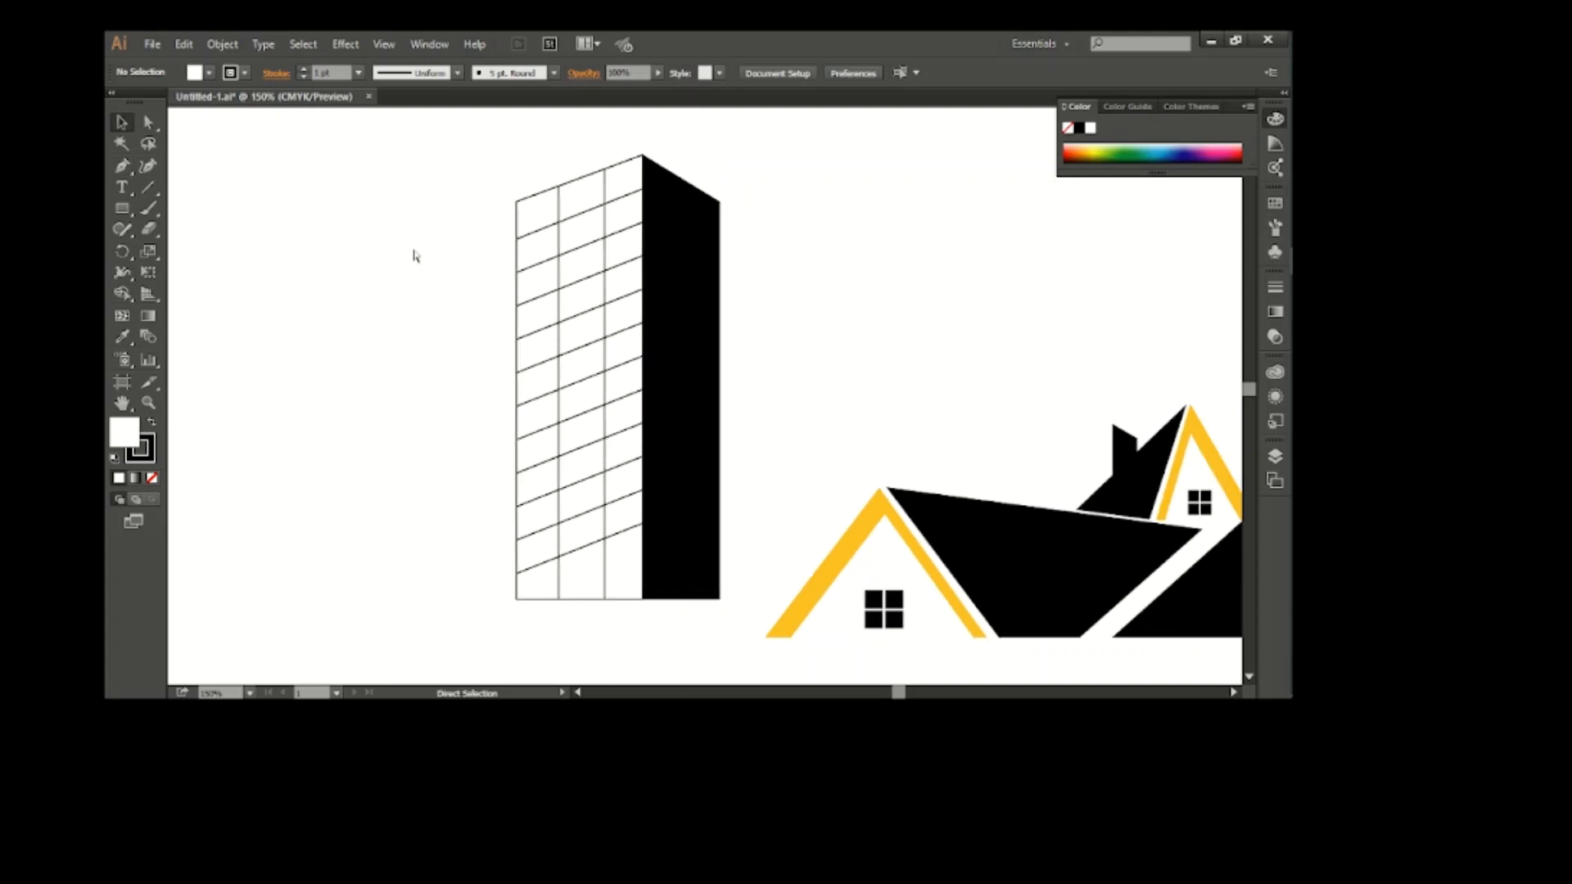
pyautogui.moveTo(480, 153); pyautogui.dragTo(799, 626)
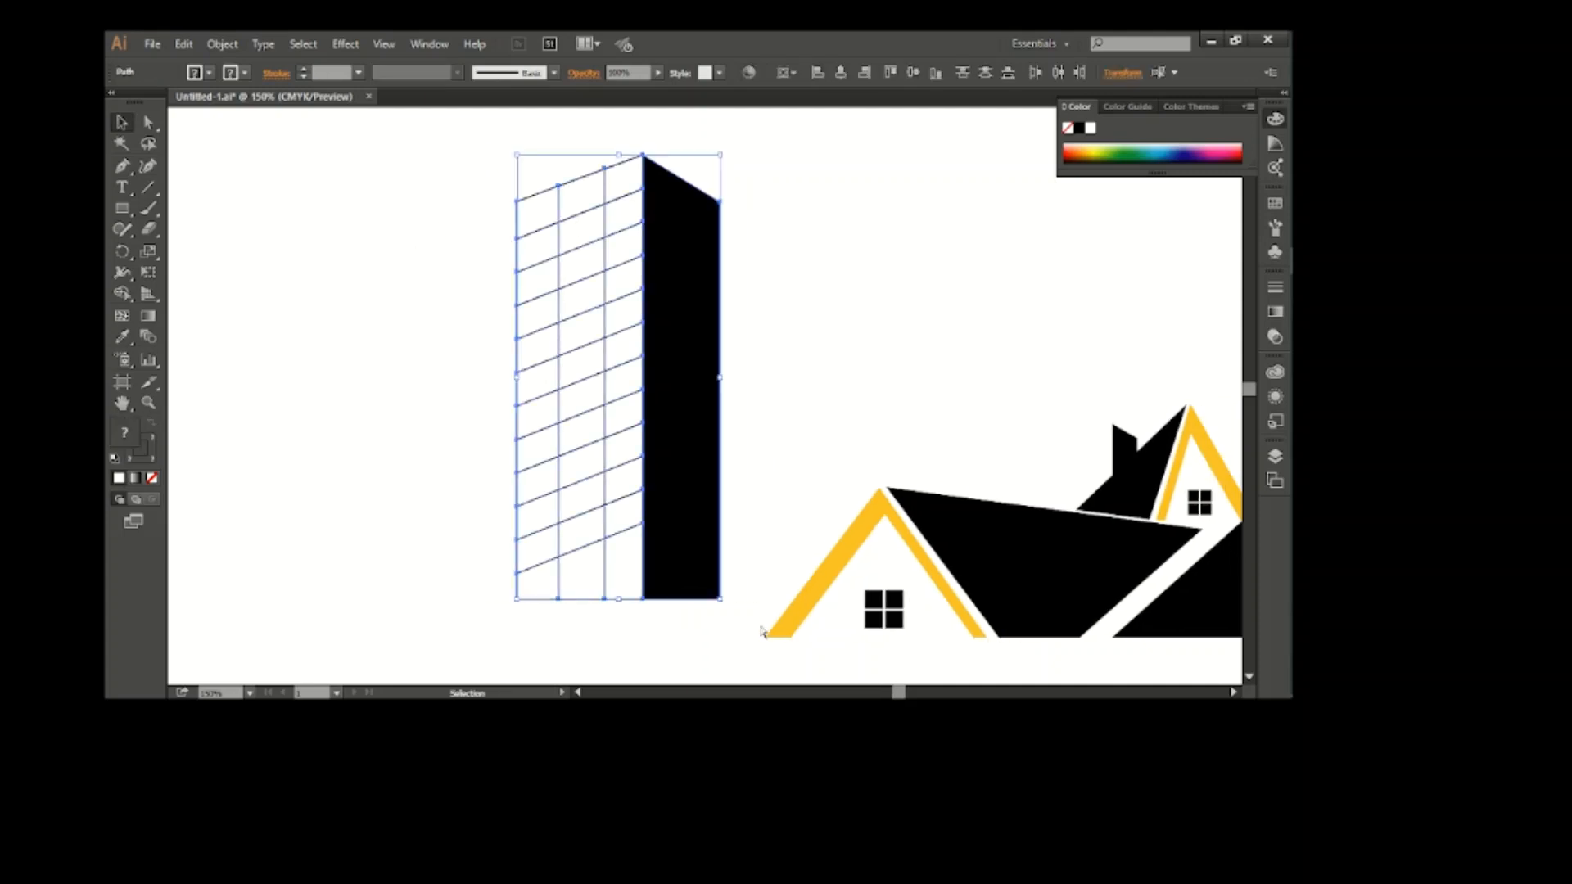
pyautogui.click(805, 468)
pyautogui.hscroll(5, 805, 467)
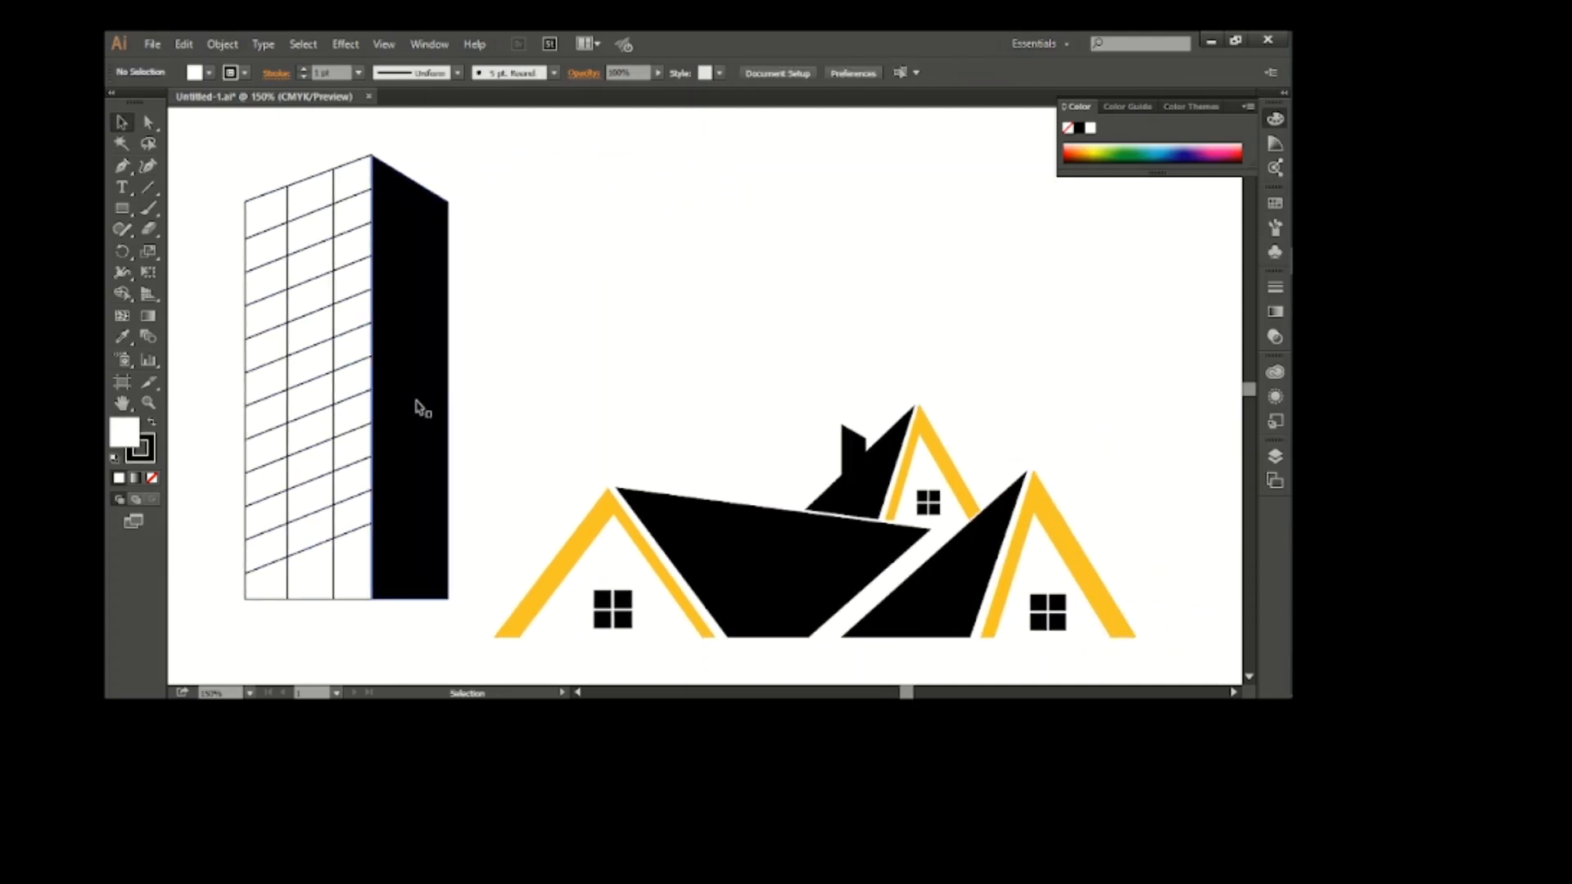
# Move the tower group over the black quadrilateral roof, between the left gable and the small rear house, and nudge it up
pyautogui.moveTo(417, 407); pyautogui.dragTo(856, 427)
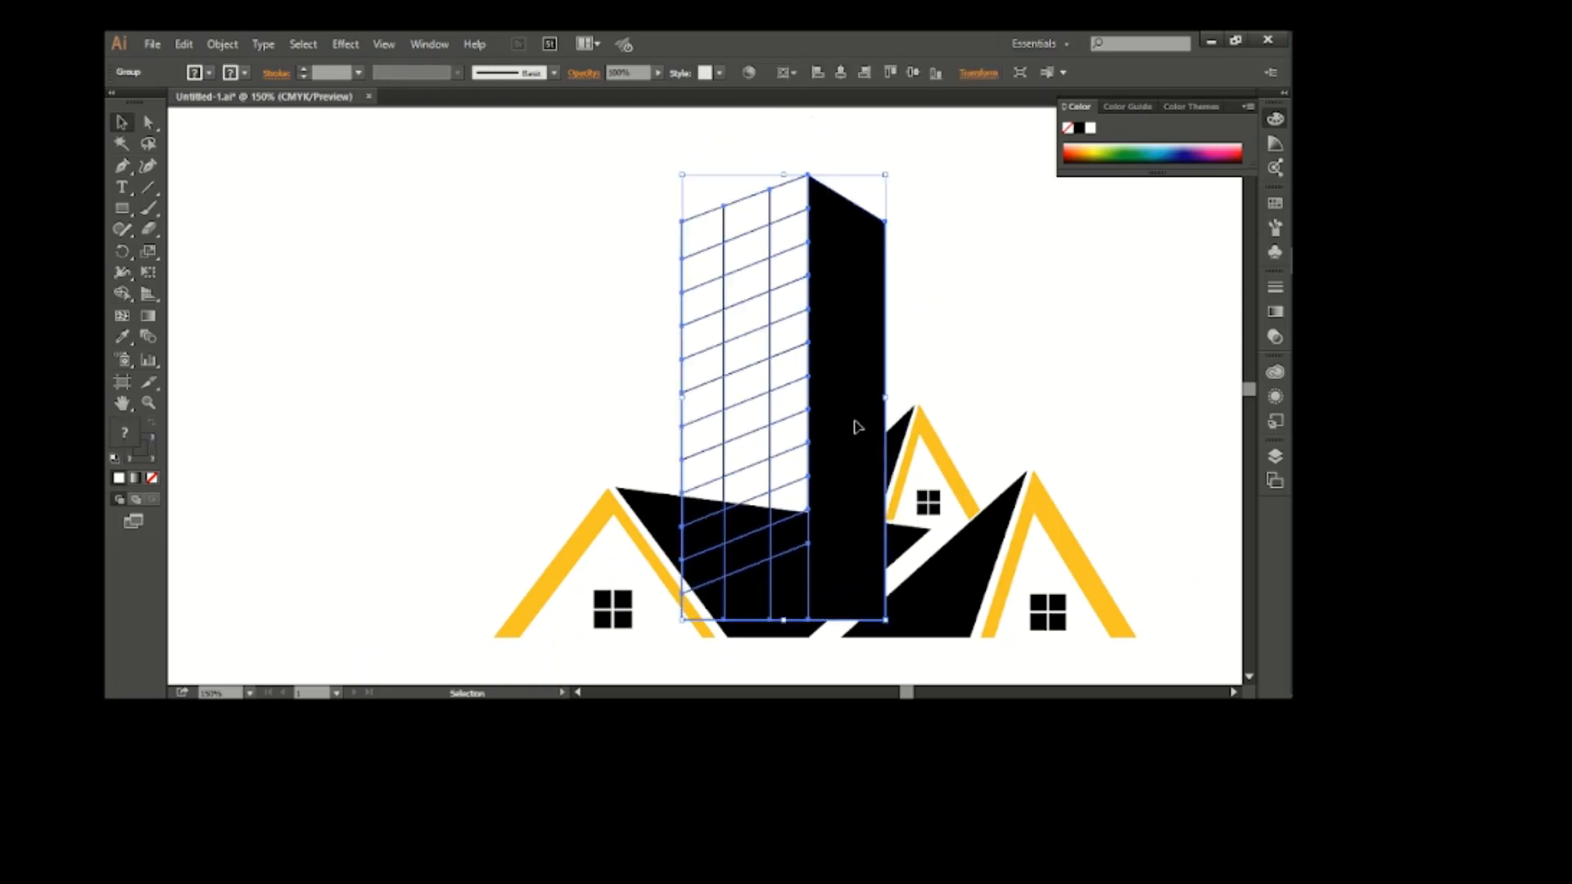
pyautogui.hscroll(2, 857, 427)
pyautogui.press('Up')
pyautogui.press('Up')
pyautogui.press('Up')
pyautogui.press('Up')
pyautogui.press('Up')
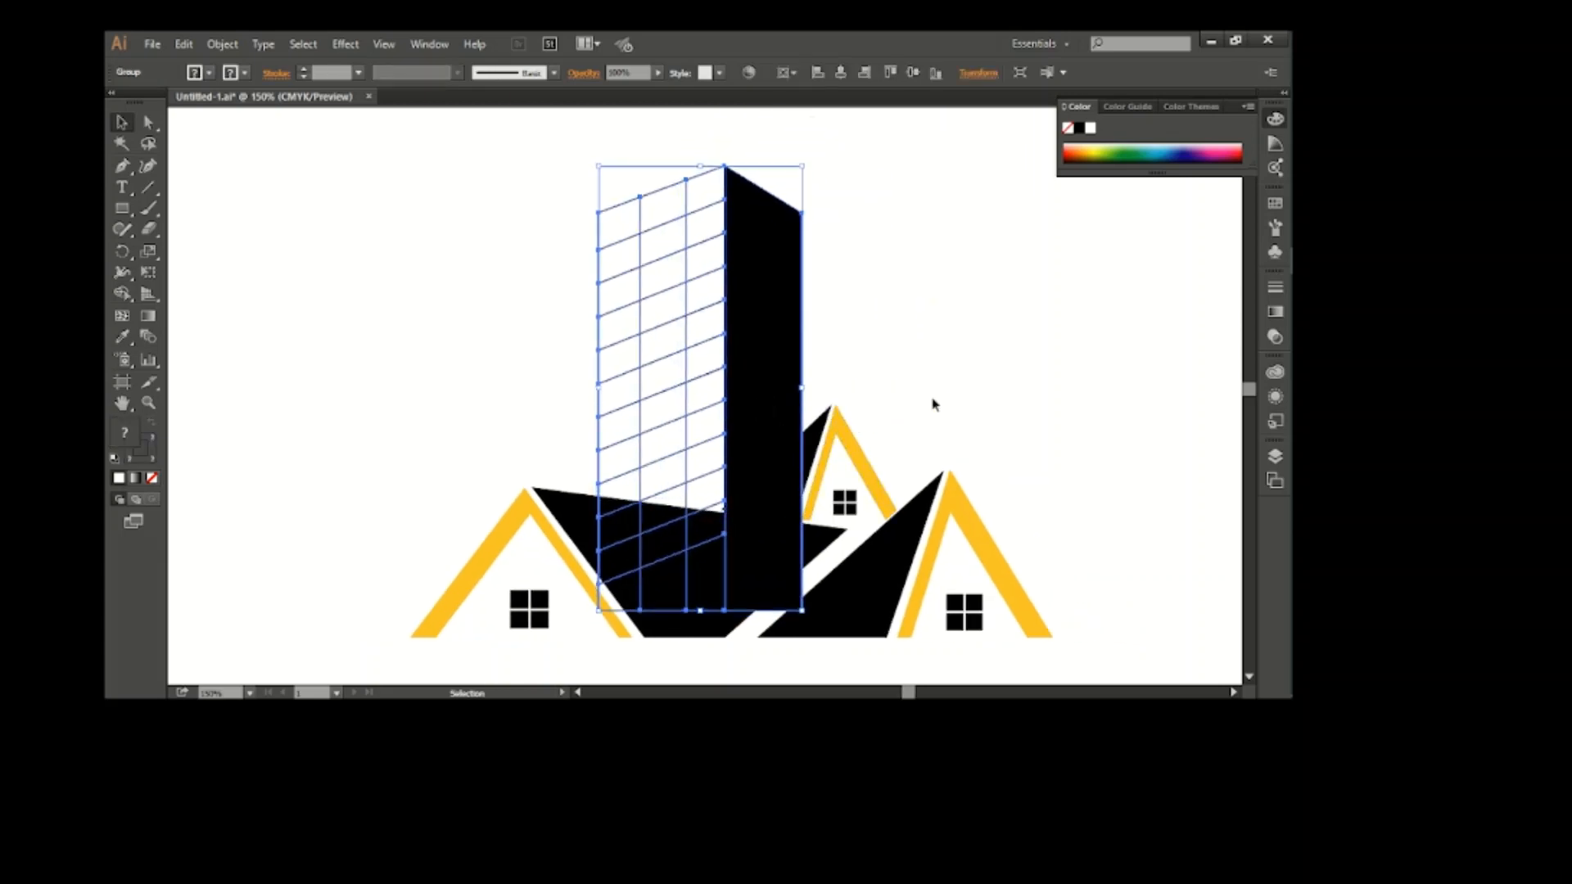
pyautogui.click(957, 325)
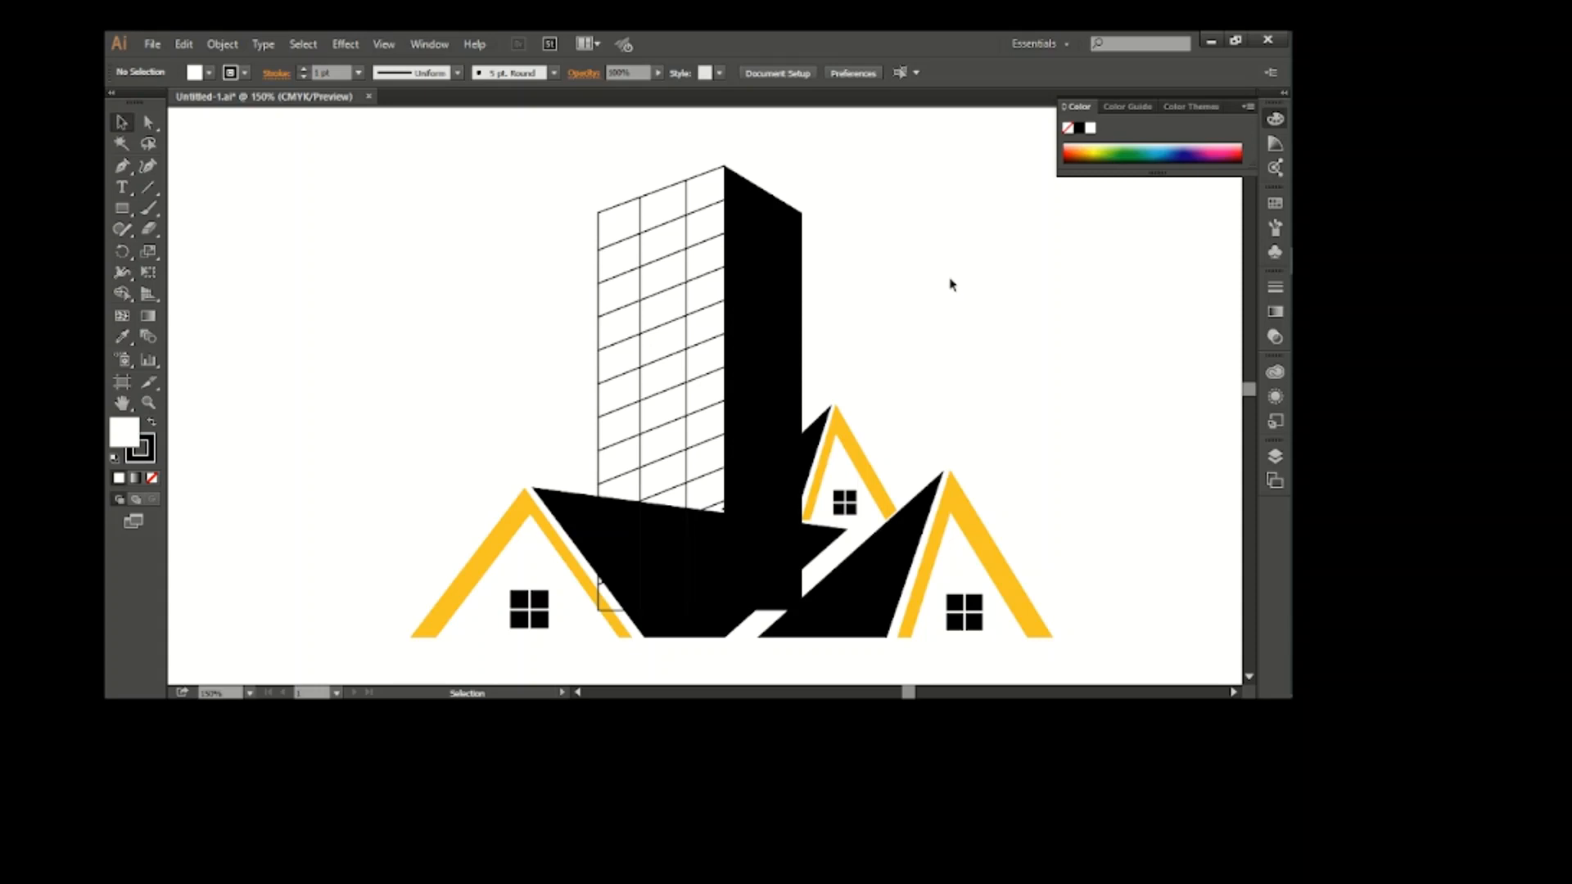
# Place a narrower, lower copy of the tower to the right of the original, over the small rear house
pyautogui.moveTo(779, 365); pyautogui.dragTo(940, 449)
pyautogui.press('Up')
pyautogui.press('Up')
pyautogui.press('Up')
pyautogui.press('Up')
pyautogui.press('Up')
pyautogui.press('Up')
pyautogui.press('Up')
pyautogui.press('Up')
pyautogui.press('Up')
pyautogui.press('Up')
pyautogui.press('Up')
pyautogui.press('Up')
pyautogui.press('Up')
pyautogui.press('Up')
pyautogui.press('Up')
pyautogui.press('Up')
# Narrow the original tower by pulling its left side inward
pyautogui.click(761, 366)
pyautogui.moveTo(597, 388); pyautogui.dragTo(624, 388)
pyautogui.click(1013, 418)
# Nudge the original tower horizontally until it sits close against the lower tower
pyautogui.click(769, 429)
pyautogui.press('Left')
pyautogui.press('Left')
pyautogui.press('Left')
pyautogui.press('Left')
pyautogui.press('Left')
pyautogui.press('Left')
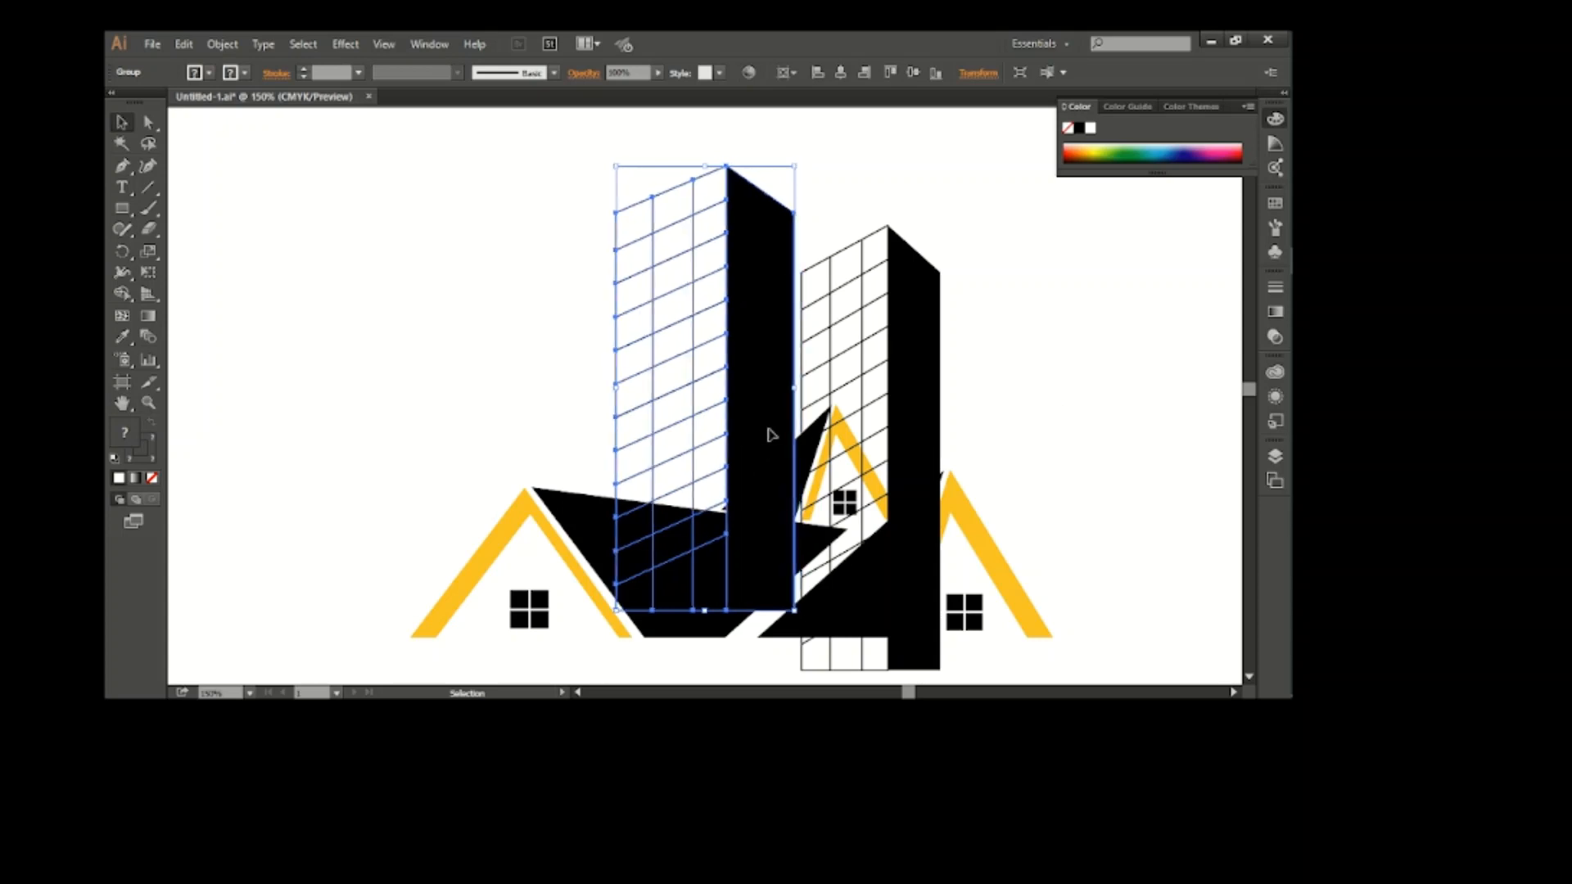
pyautogui.press('Right')
pyautogui.press('Right')
pyautogui.press('Right')
# Nudge the lower tower left against the taller one and widen it slightly from its right side
pyautogui.click(901, 414)
pyautogui.press('Left')
pyautogui.press('Left')
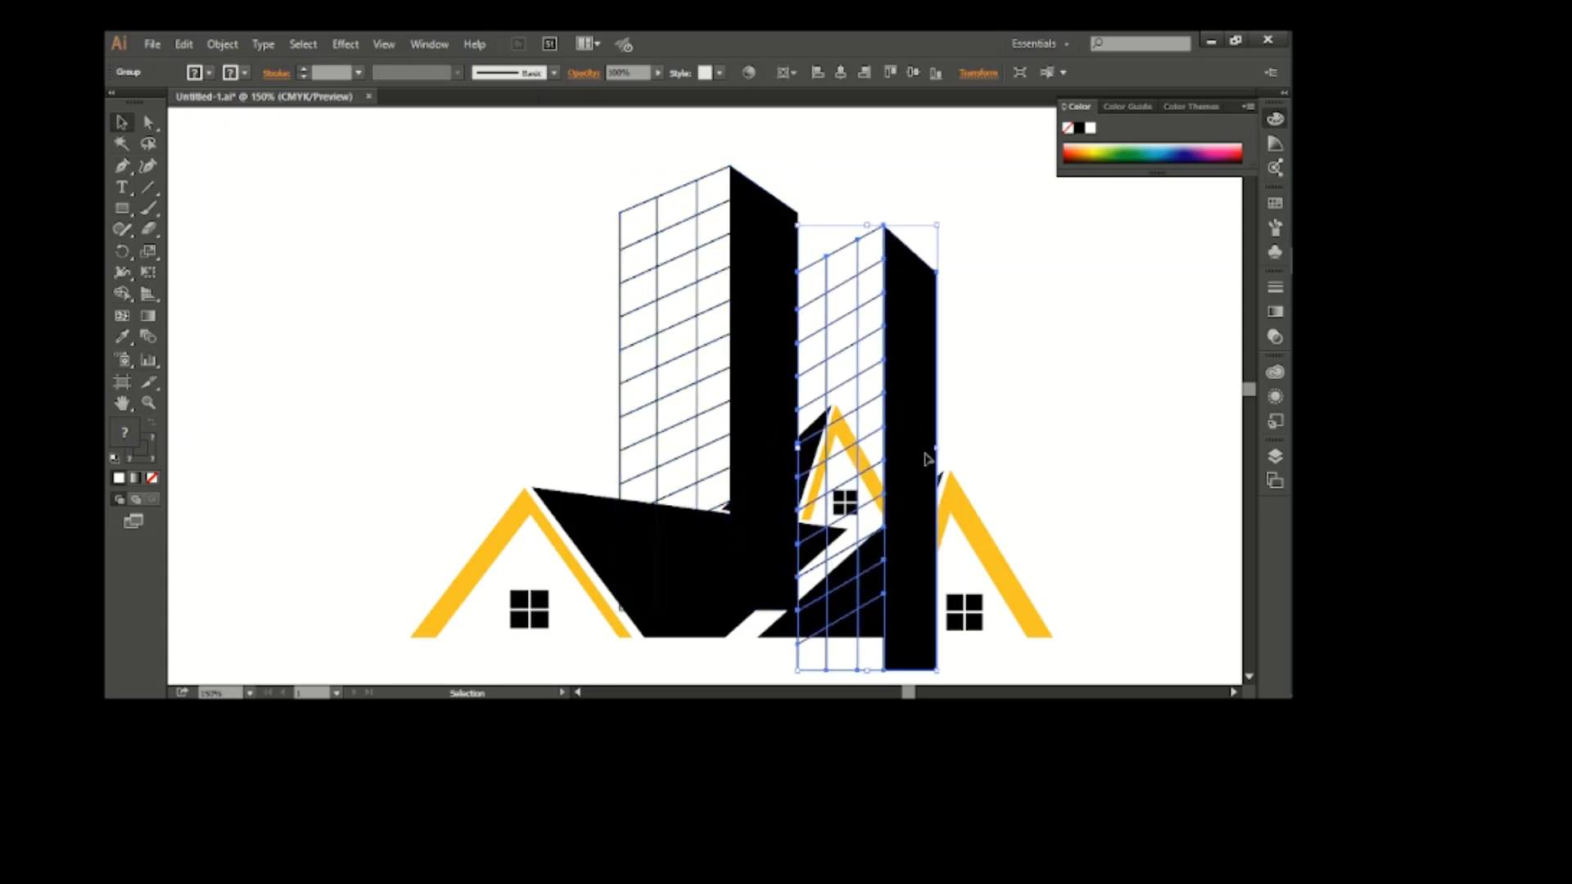
pyautogui.moveTo(935, 451)
pyautogui.mouseDown()
pyautogui.moveTo(945, 429)
pyautogui.moveTo(921, 449)
pyautogui.moveTo(954, 455)
pyautogui.mouseUp()
pyautogui.click(1007, 431)
pyautogui.click(942, 454)
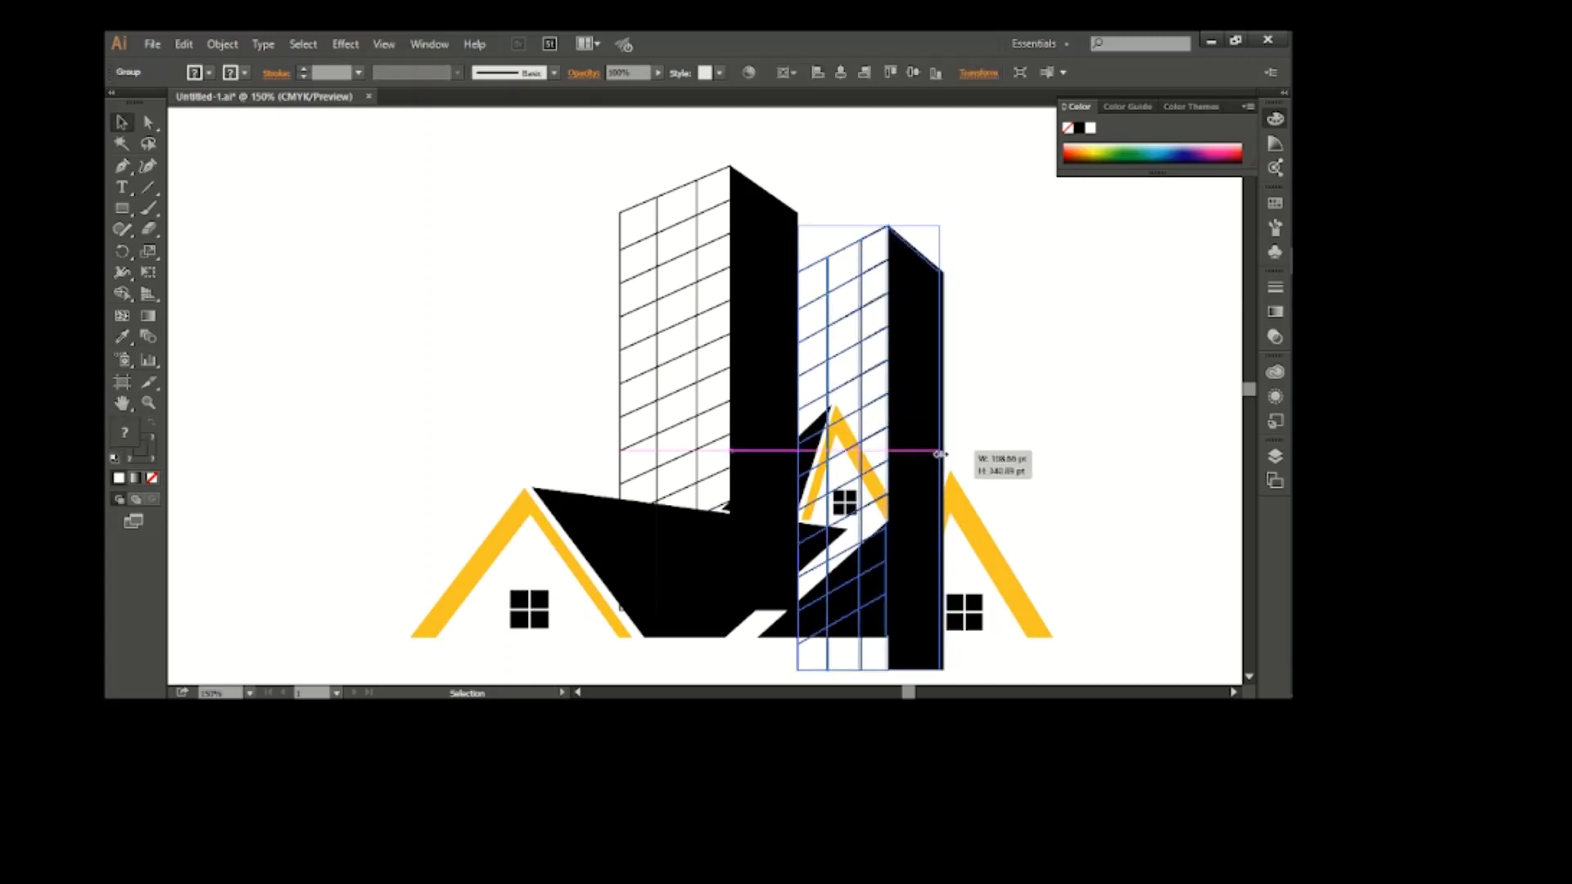
pyautogui.click(1044, 432)
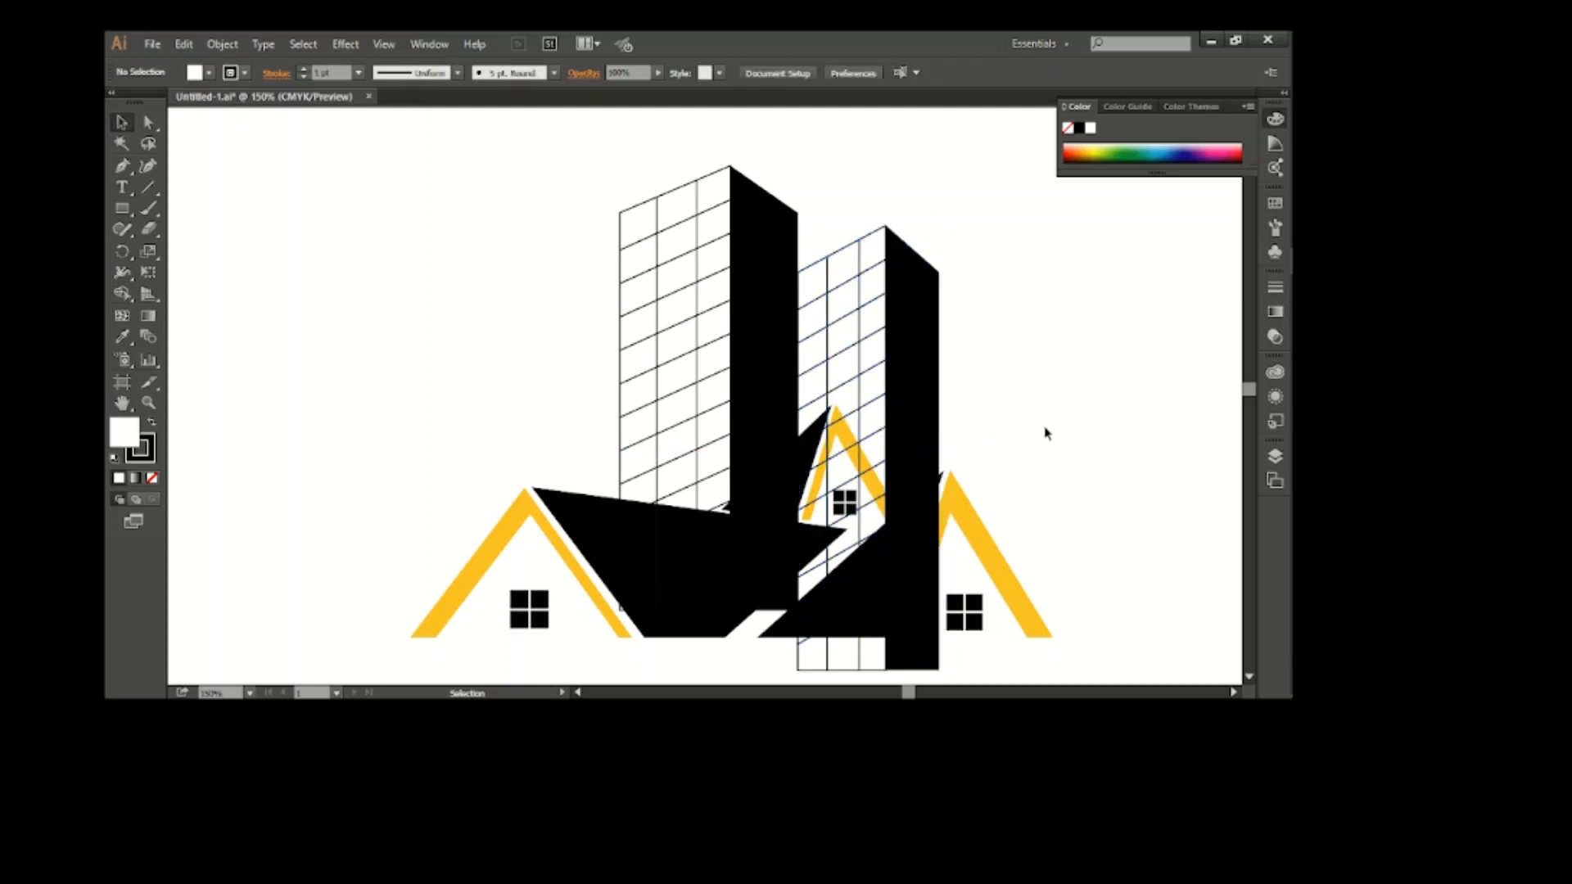
# Trace an open path with the Pen tool along the front and rear rooflines where they cross the two towers
pyautogui.scroll(2, 974, 511)
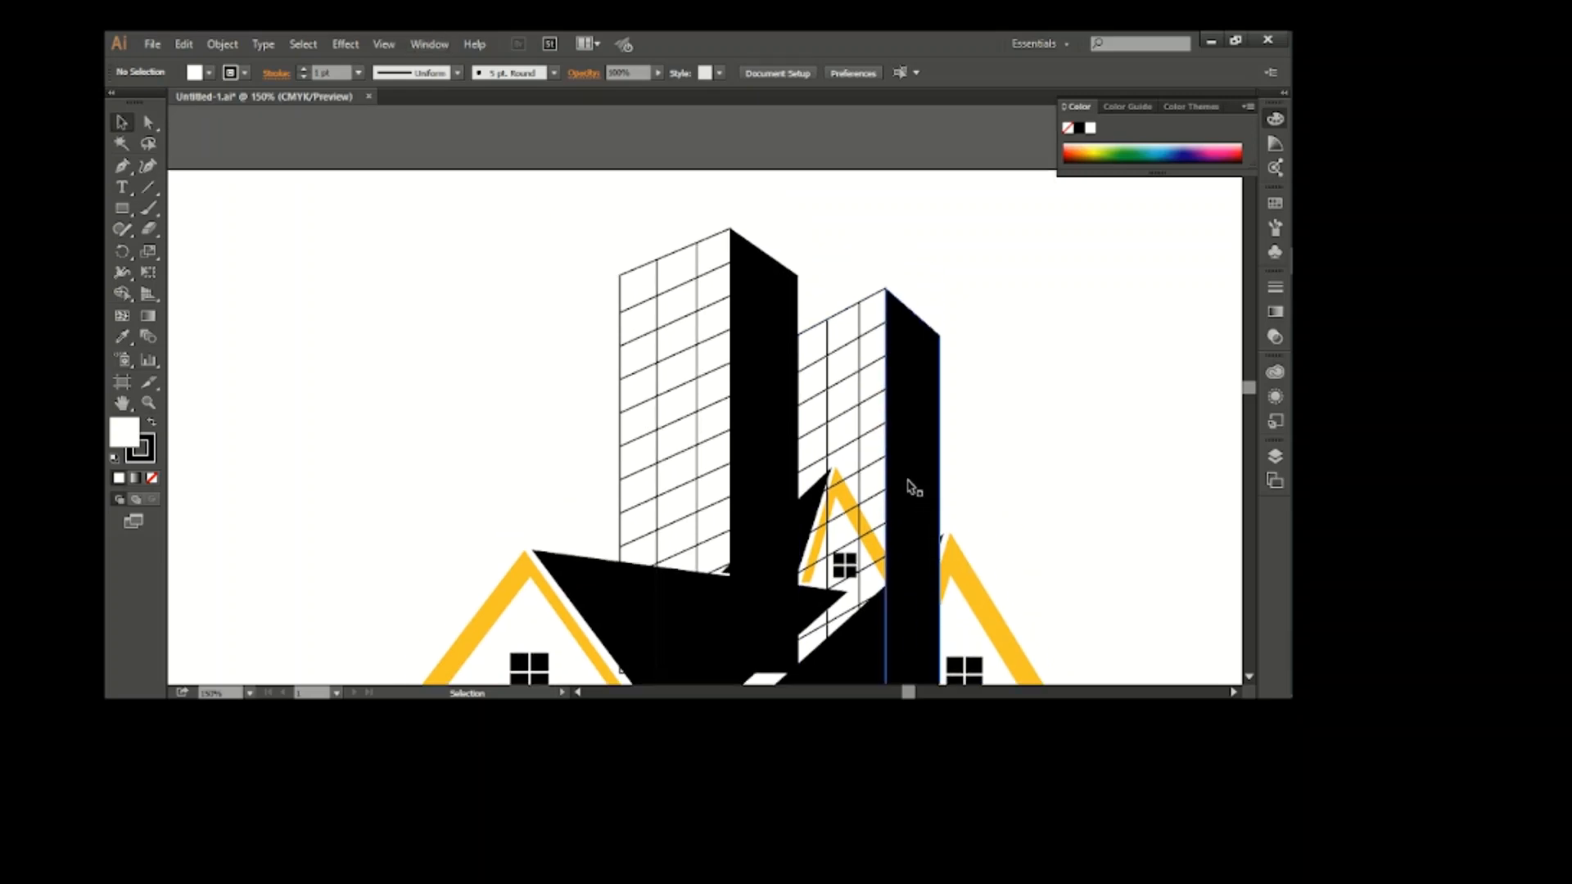
pyautogui.scroll(3, 831, 496)
pyautogui.scroll(-6, 825, 496)
pyautogui.press('p')
pyautogui.click(347, 479)
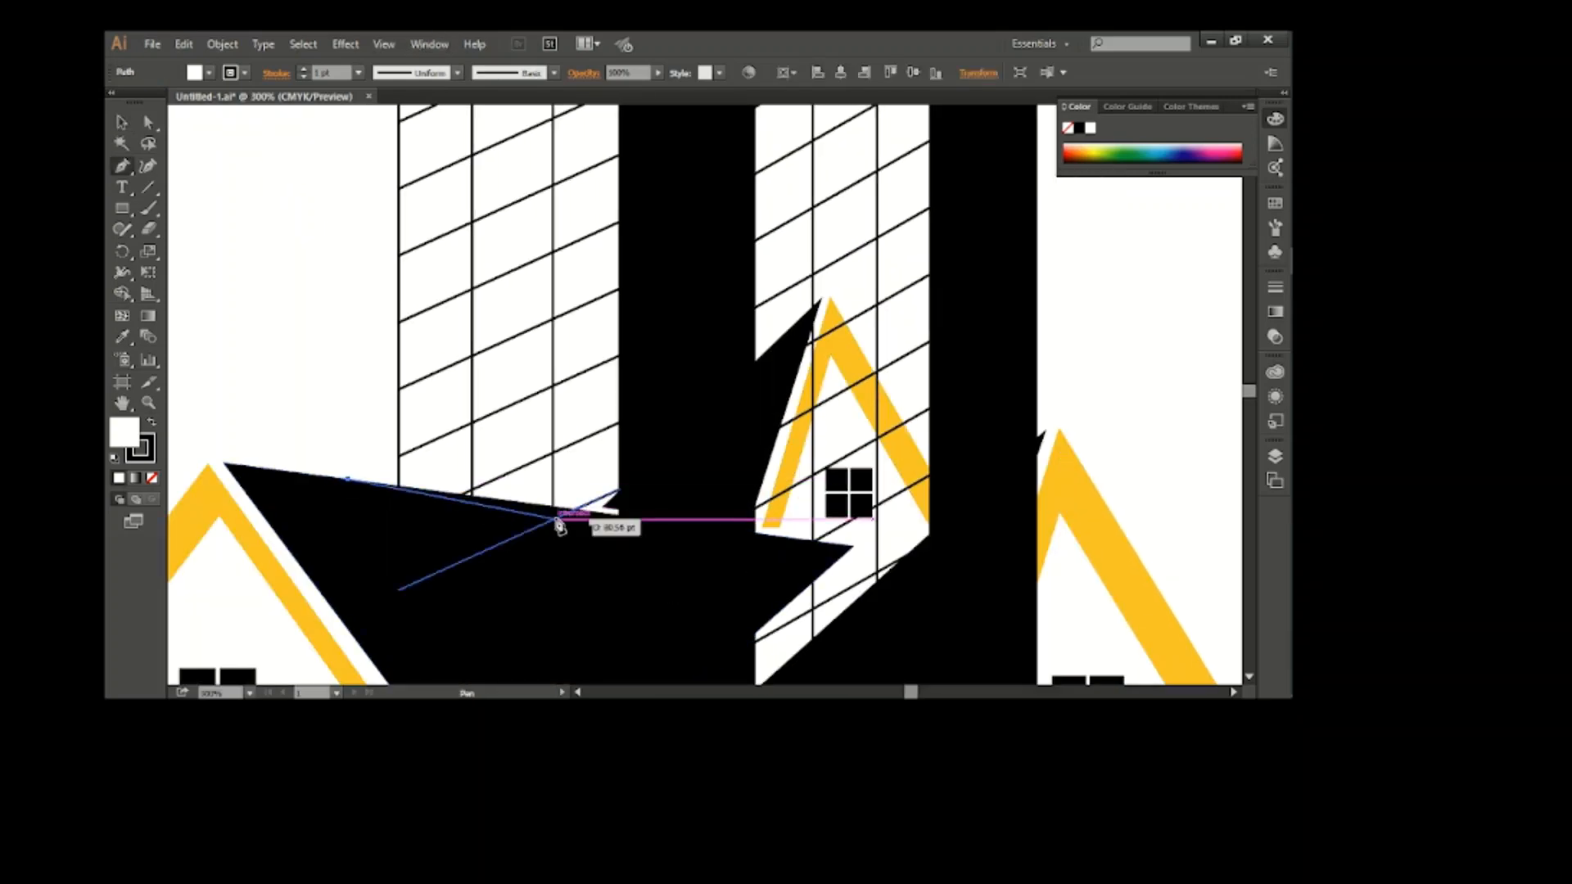
pyautogui.click(576, 509)
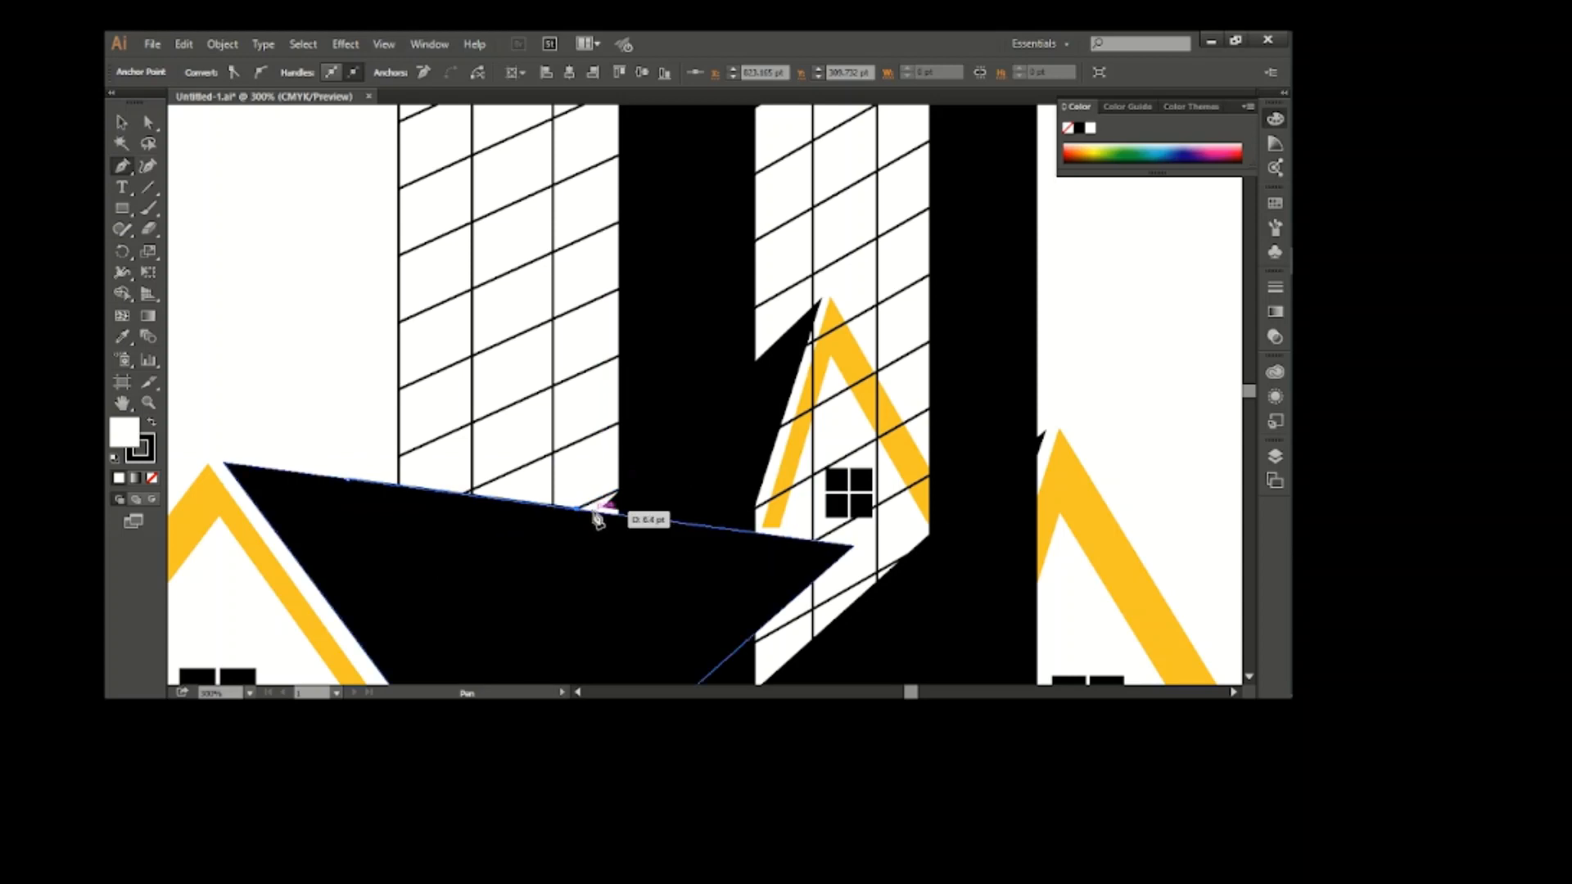
pyautogui.click(831, 290)
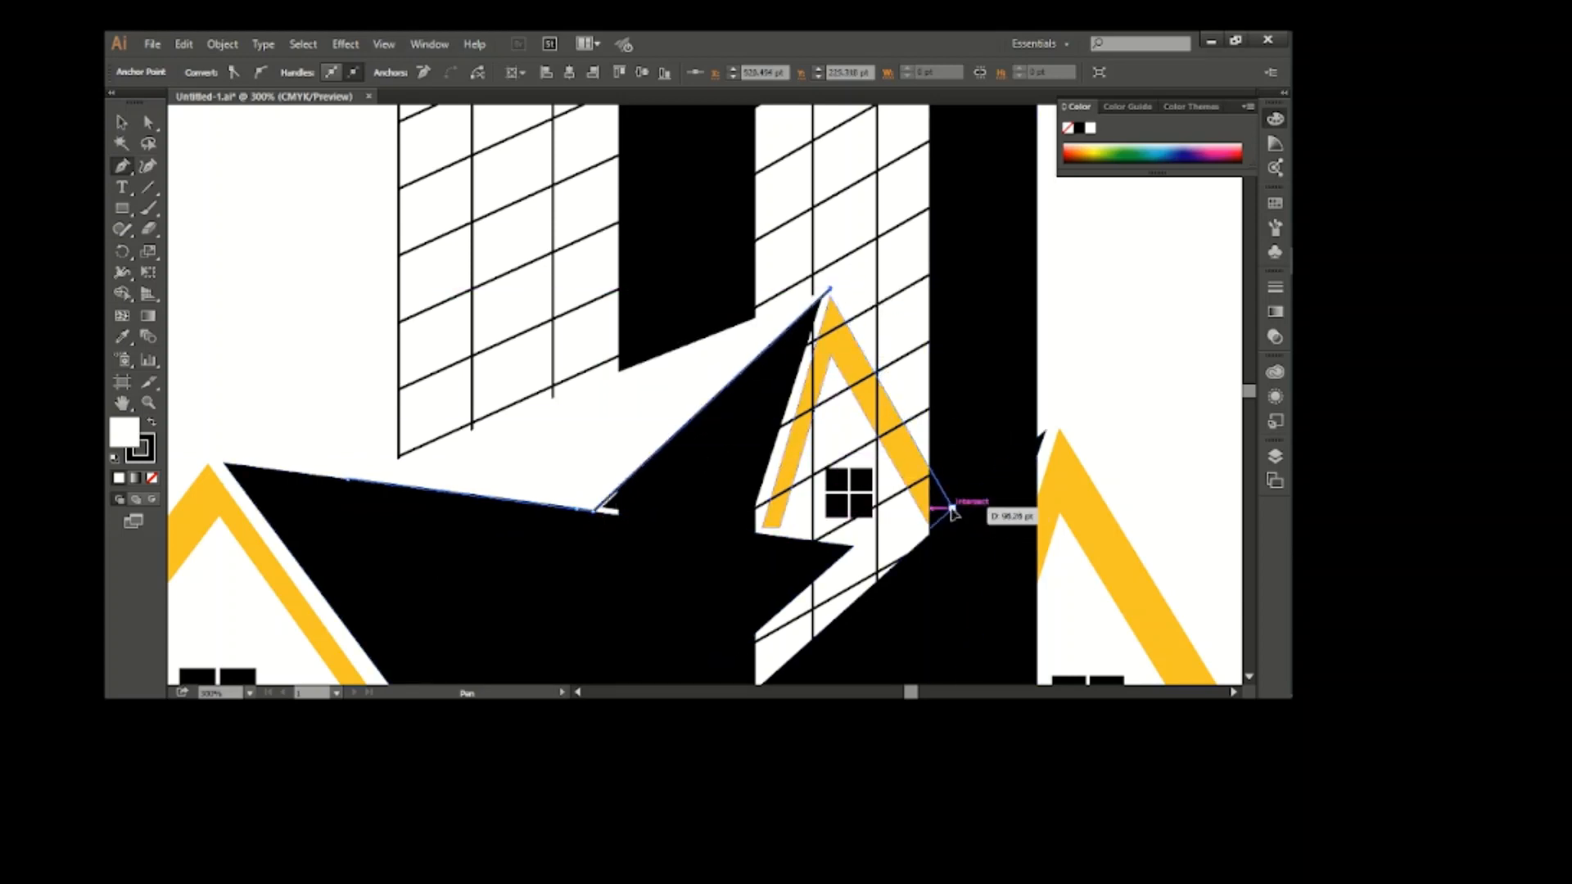
pyautogui.click(952, 510)
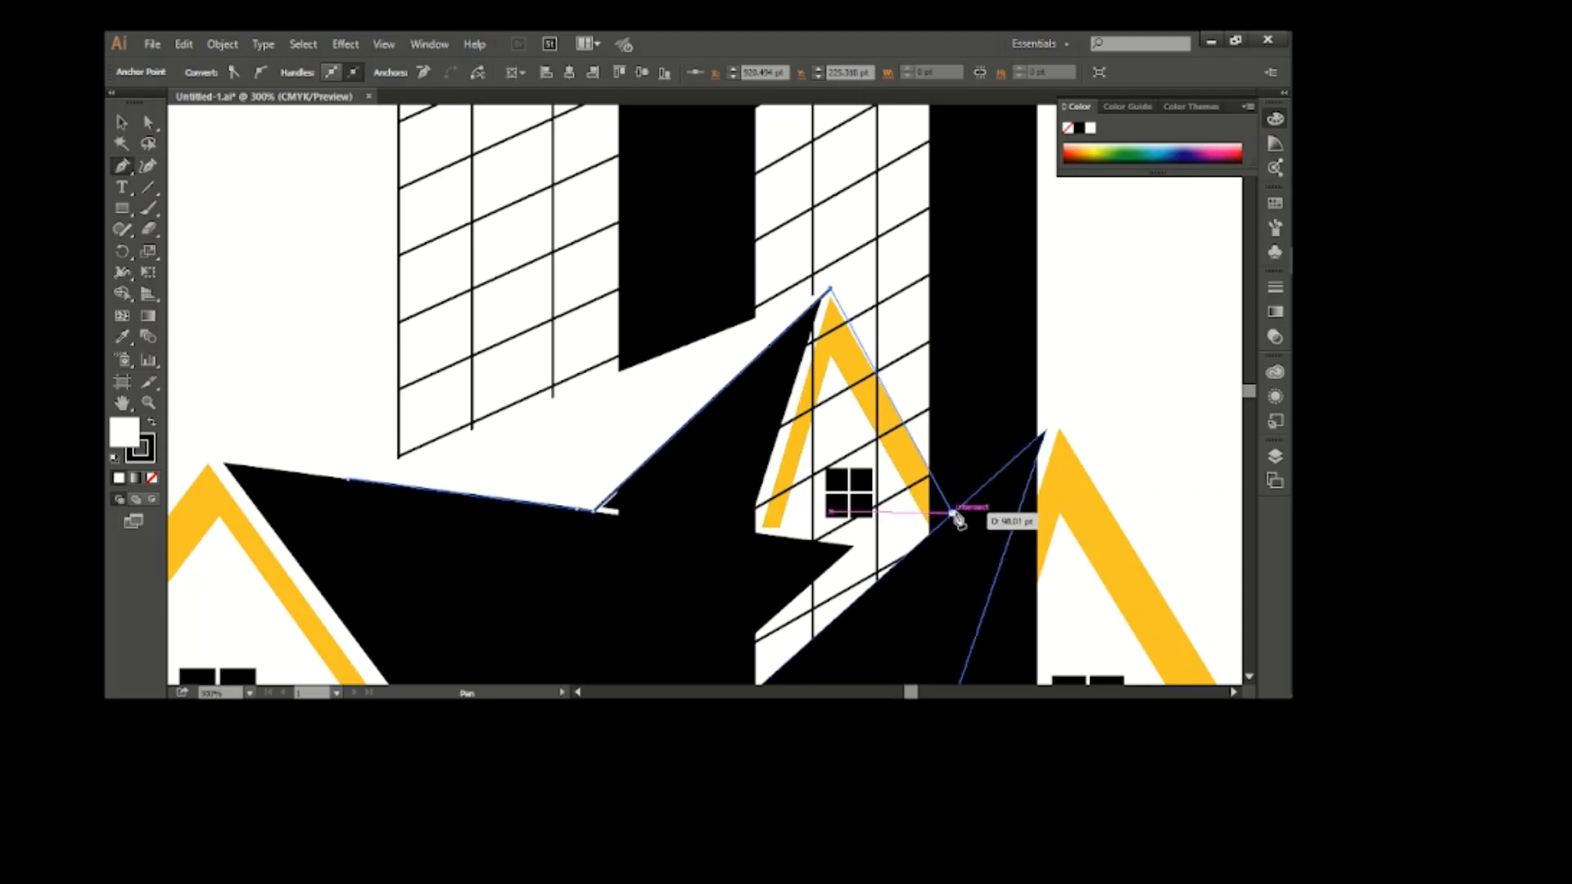
pyautogui.click(1086, 392)
pyautogui.click(122, 122)
pyautogui.click(303, 233)
# Move both towers together with the traced roofline path off the houses to the empty area on the right
pyautogui.scroll(-2, 821, 506)
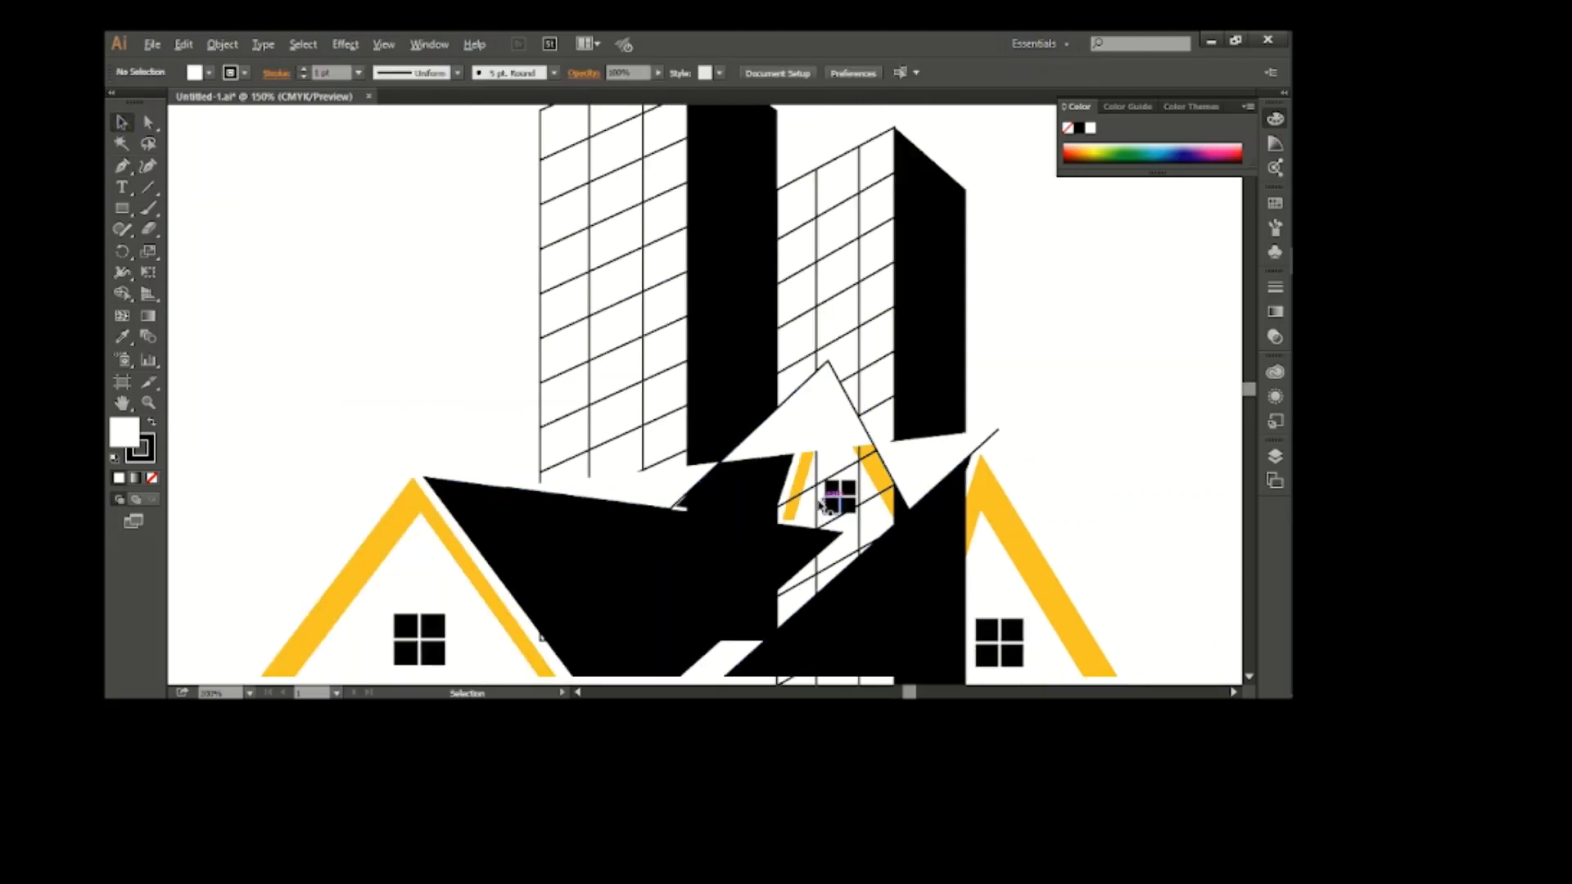
pyautogui.moveTo(576, 170); pyautogui.dragTo(981, 337)
pyautogui.click(939, 461)
pyautogui.keyDown('shift'); pyautogui.click(777, 430); pyautogui.keyUp('shift')
pyautogui.hscroll(2, 777, 429)
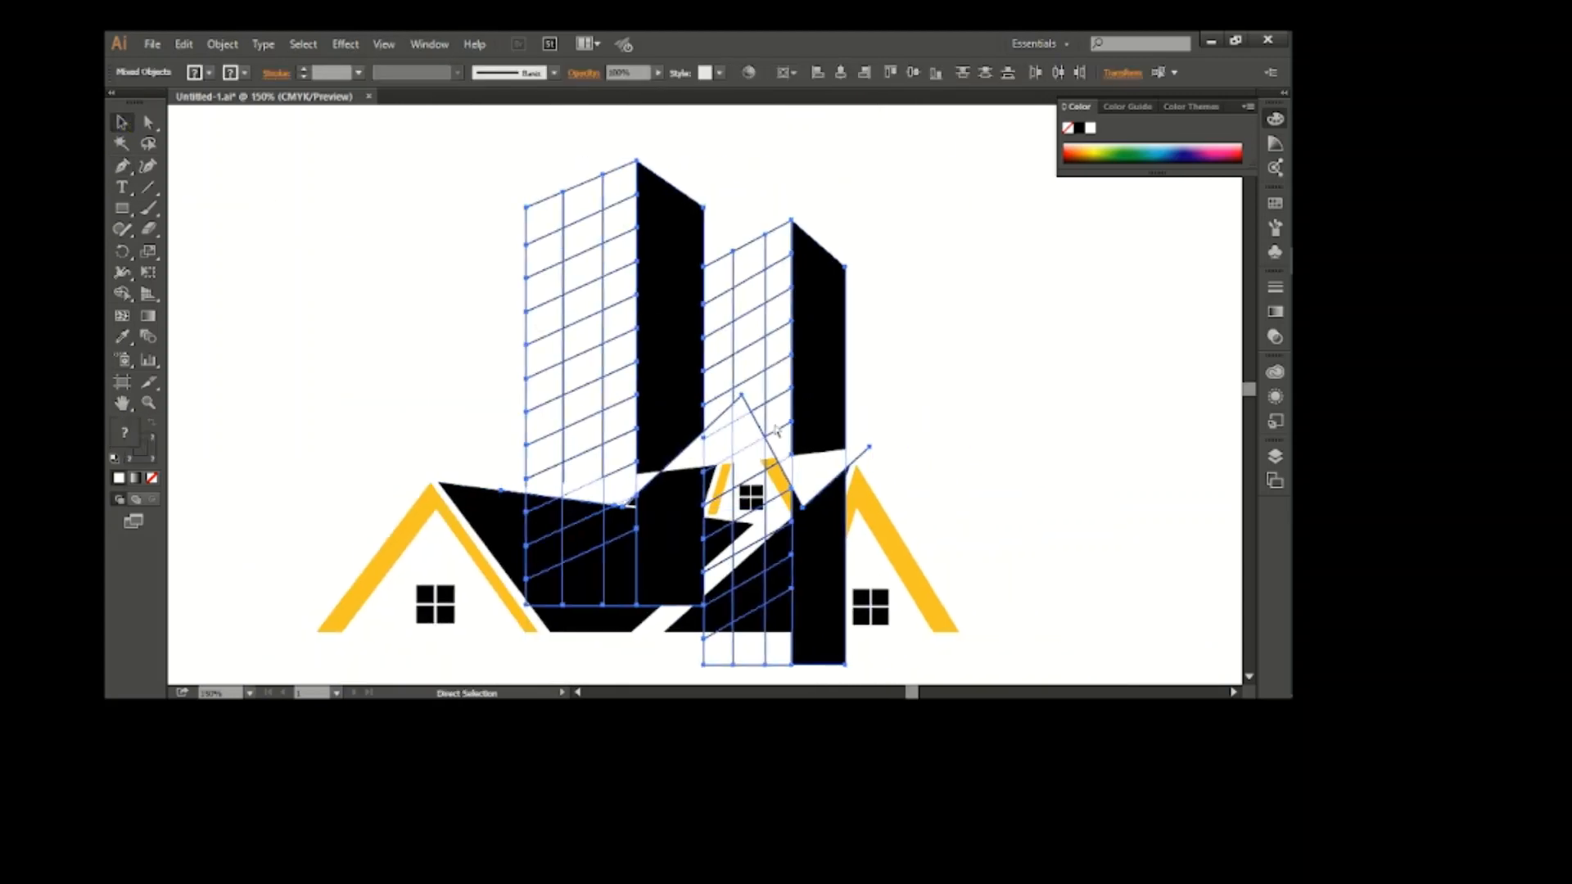
pyautogui.hscroll(3, 777, 430)
pyautogui.moveTo(652, 367); pyautogui.dragTo(1094, 320)
pyautogui.hscroll(2, 754, 511)
pyautogui.click(1032, 437)
pyautogui.click(981, 408)
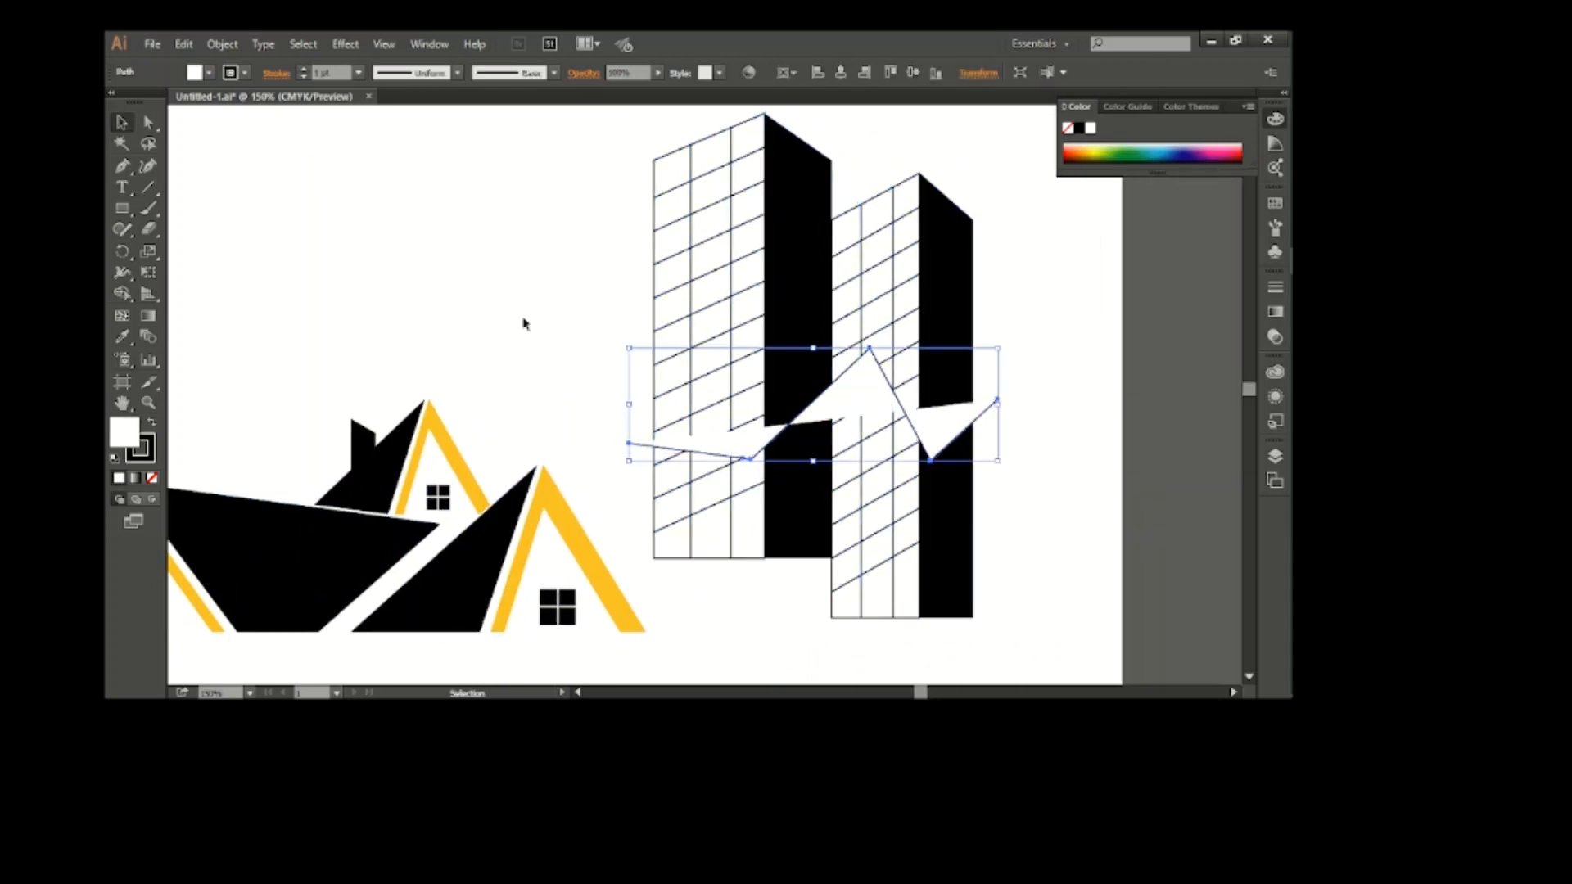
# Extend the traced roofline path into a closed shape that surrounds the lower parts of both towers
pyautogui.click(122, 166)
pyautogui.click(997, 400)
pyautogui.click(1035, 645)
pyautogui.click(829, 678)
pyautogui.click(653, 601)
pyautogui.click(613, 514)
pyautogui.click(629, 443)
pyautogui.click(122, 122)
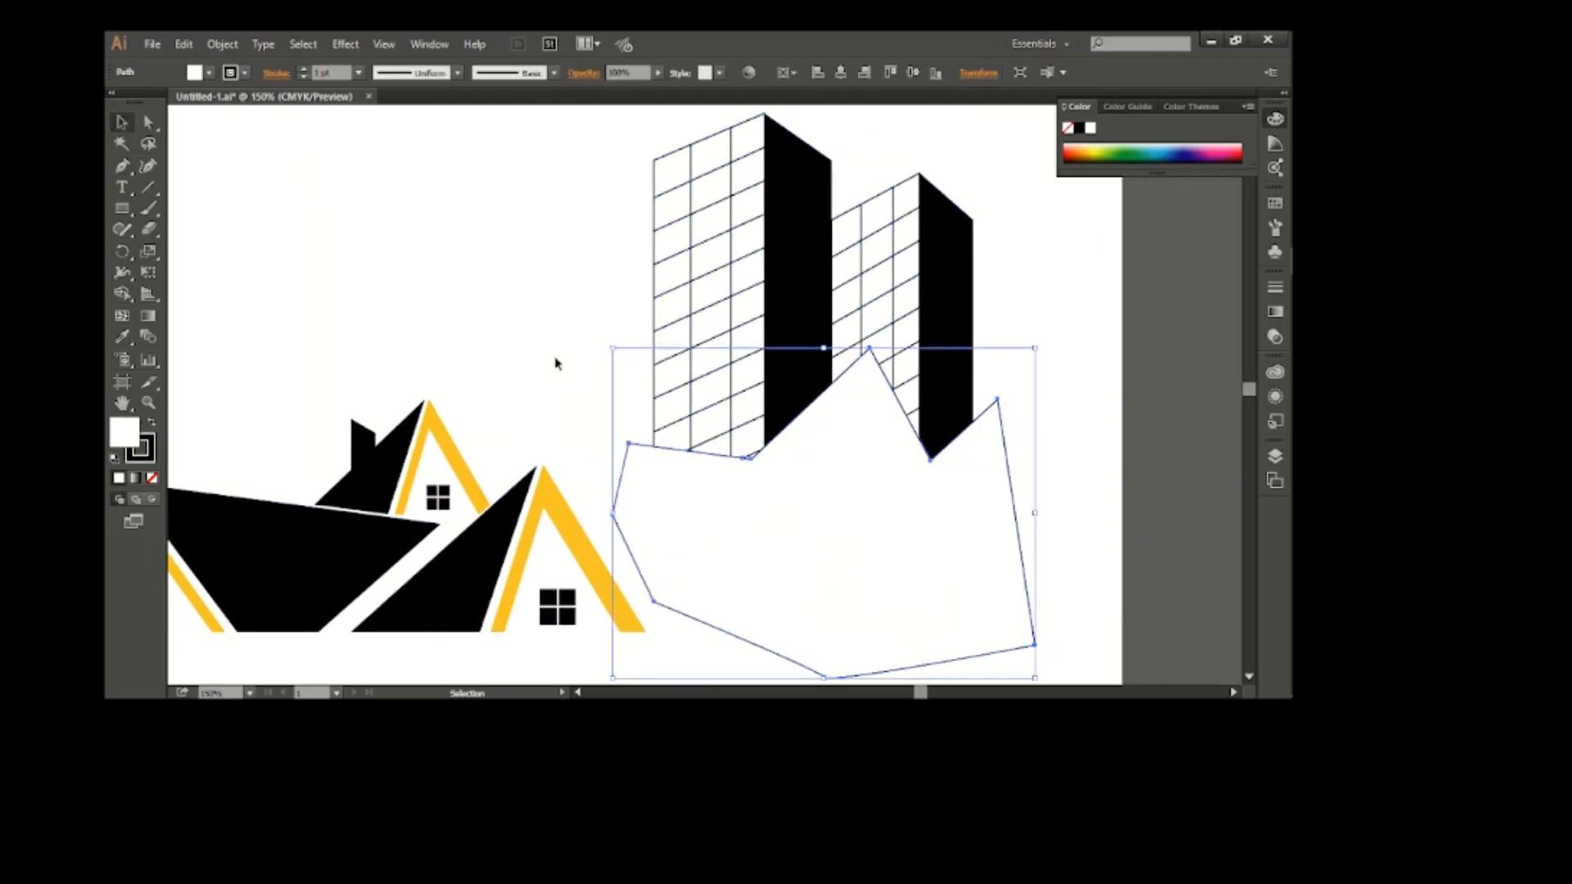
# Fill the closed cutting shape with red and remove its stroke
pyautogui.click(209, 73)
pyautogui.click(154, 98)
pyautogui.click(245, 73)
pyautogui.click(113, 97)
pyautogui.click(527, 287)
# Merge the red shape with the tower parts it covers using Shape Builder, and delete the merged shape
pyautogui.scroll(-1, 527, 287)
pyautogui.moveTo(528, 274); pyautogui.dragTo(803, 628)
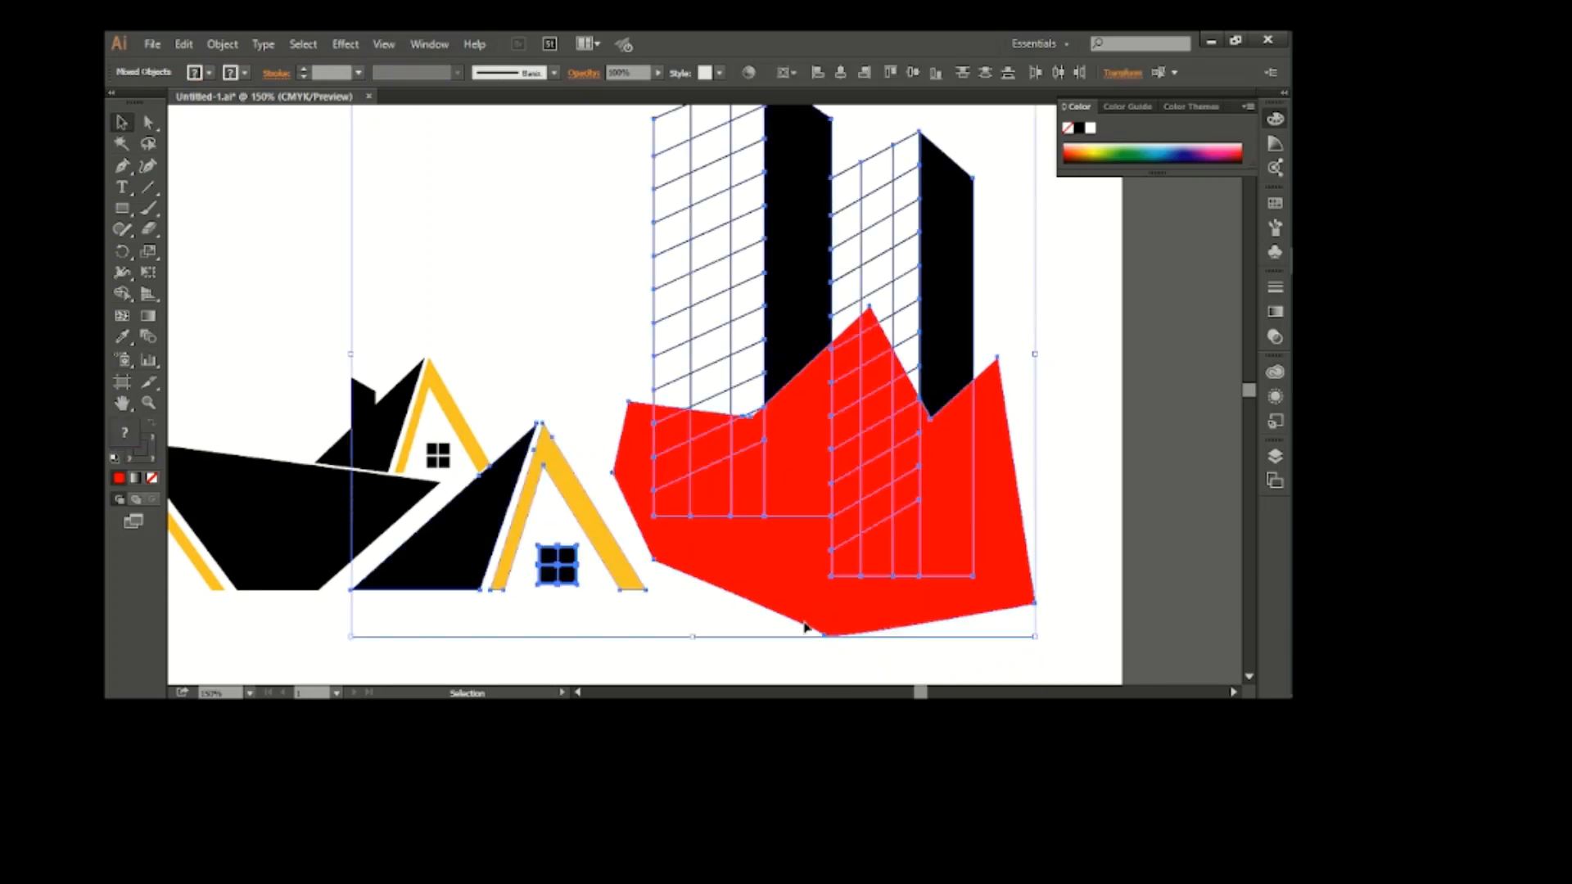
pyautogui.click(120, 296)
pyautogui.moveTo(618, 427); pyautogui.dragTo(798, 438)
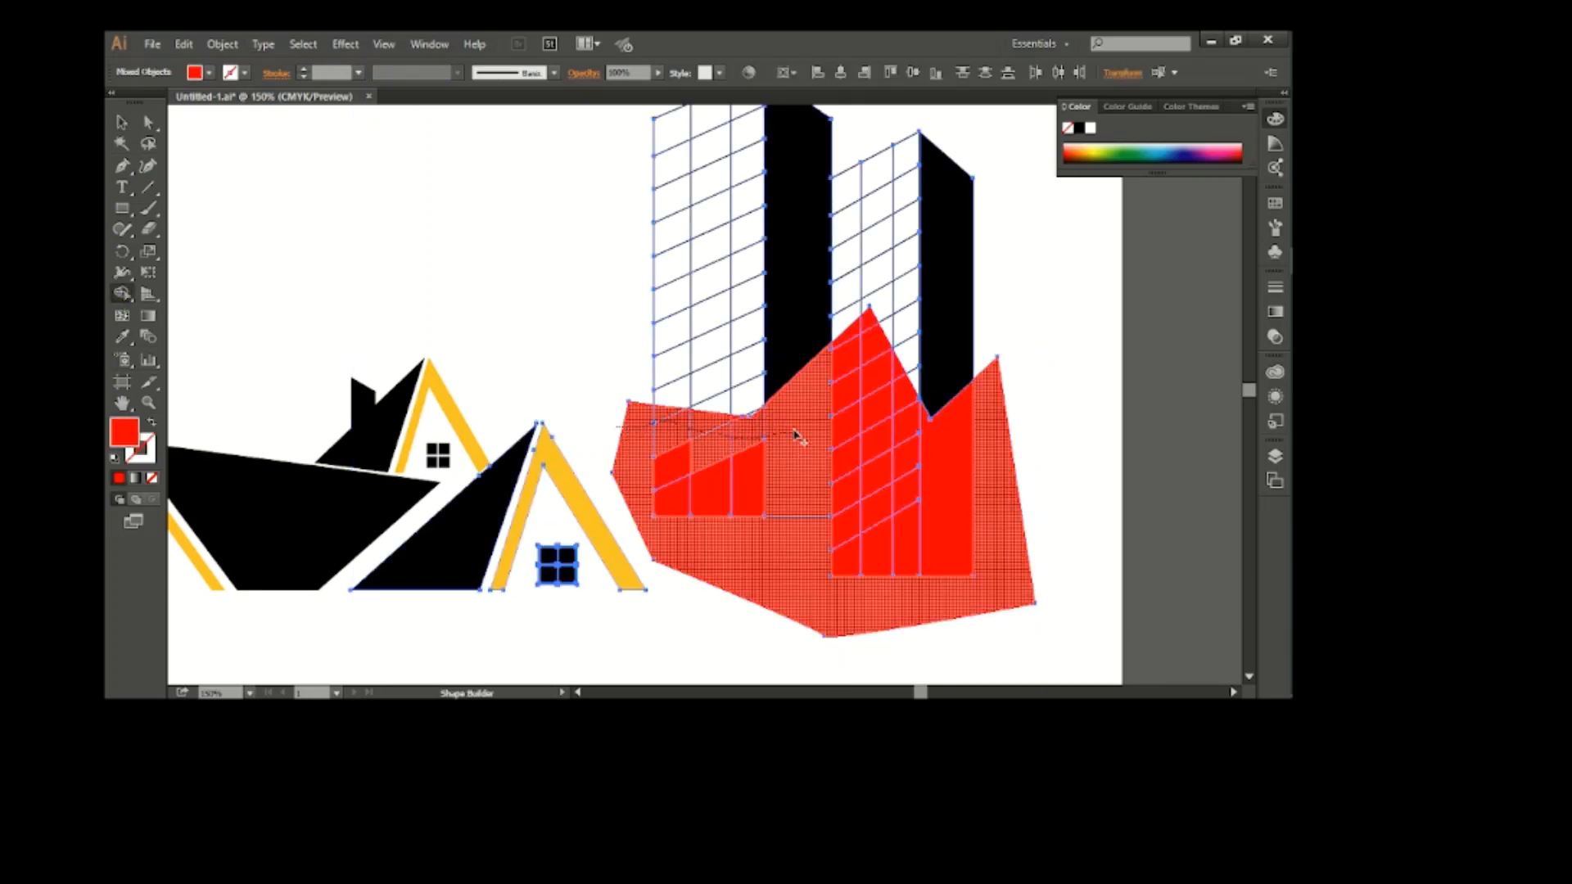
pyautogui.moveTo(904, 404)
pyautogui.mouseDown()
pyautogui.moveTo(990, 451)
pyautogui.moveTo(890, 468)
pyautogui.moveTo(666, 449)
pyautogui.moveTo(736, 443)
pyautogui.mouseUp()
pyautogui.click(121, 122)
pyautogui.click(486, 234)
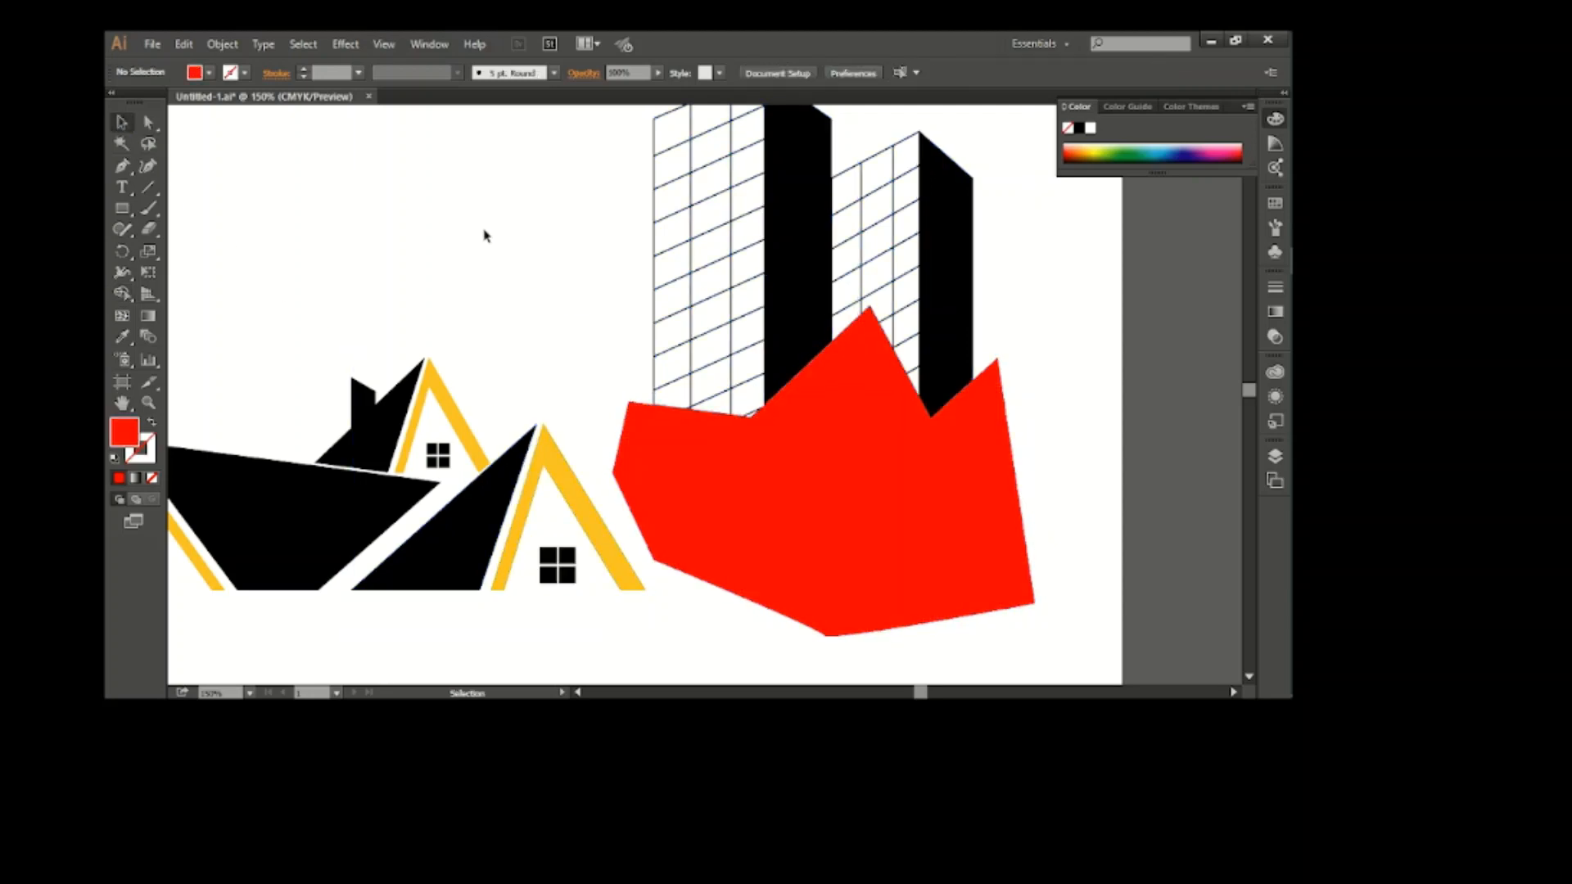
pyautogui.click(871, 494)
pyautogui.press('Delete')
# Group the two trimmed towers and move them back onto the rooflines of the houses
pyautogui.scroll(1, 871, 495)
pyautogui.moveTo(598, 149); pyautogui.dragTo(1047, 439)
pyautogui.hotkey('ctrl', 'g')
pyautogui.hscroll(-3, 571, 519)
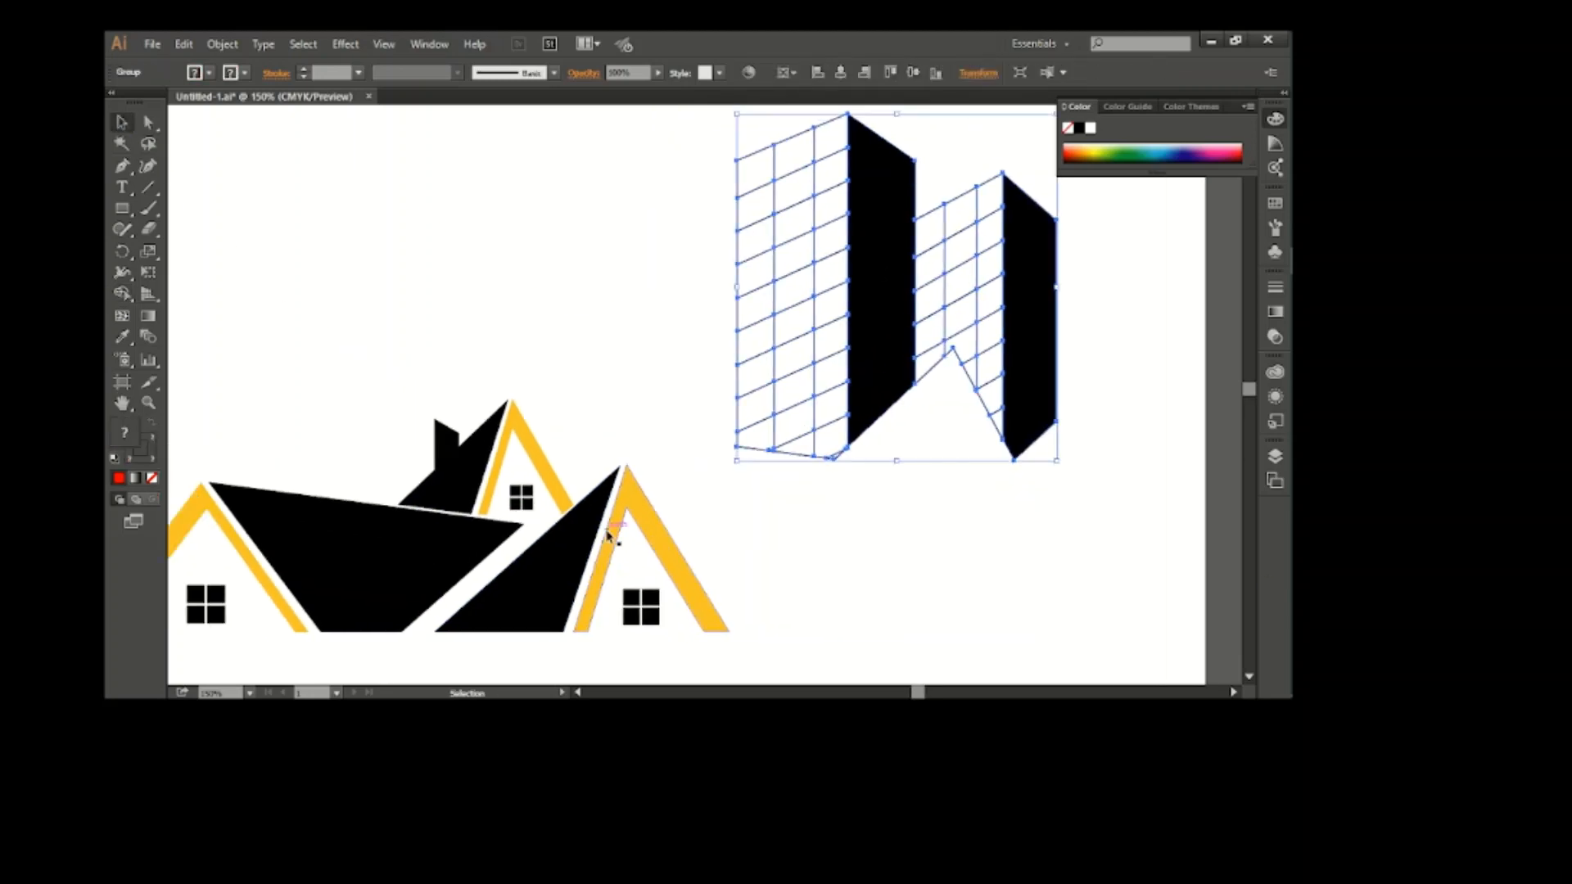
pyautogui.moveTo(1060, 350); pyautogui.dragTo(631, 385)
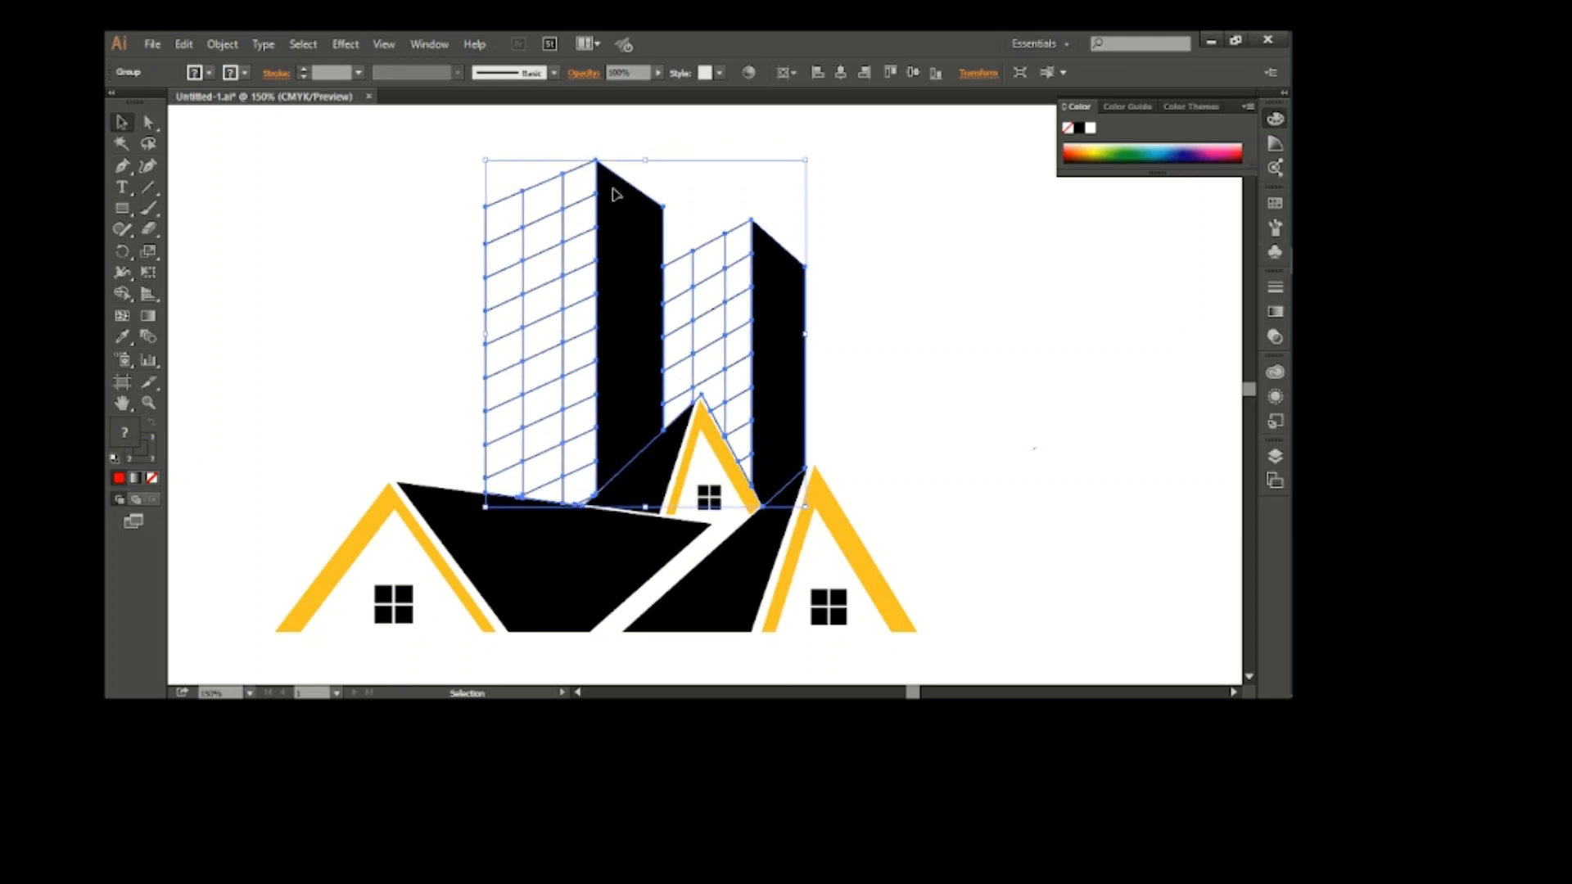
pyautogui.click(933, 319)
pyautogui.hscroll(-1, 380, 304)
pyautogui.moveTo(829, 433); pyautogui.dragTo(829, 435)
# Send the tower group to the back of the artwork
pyautogui.click(647, 417)
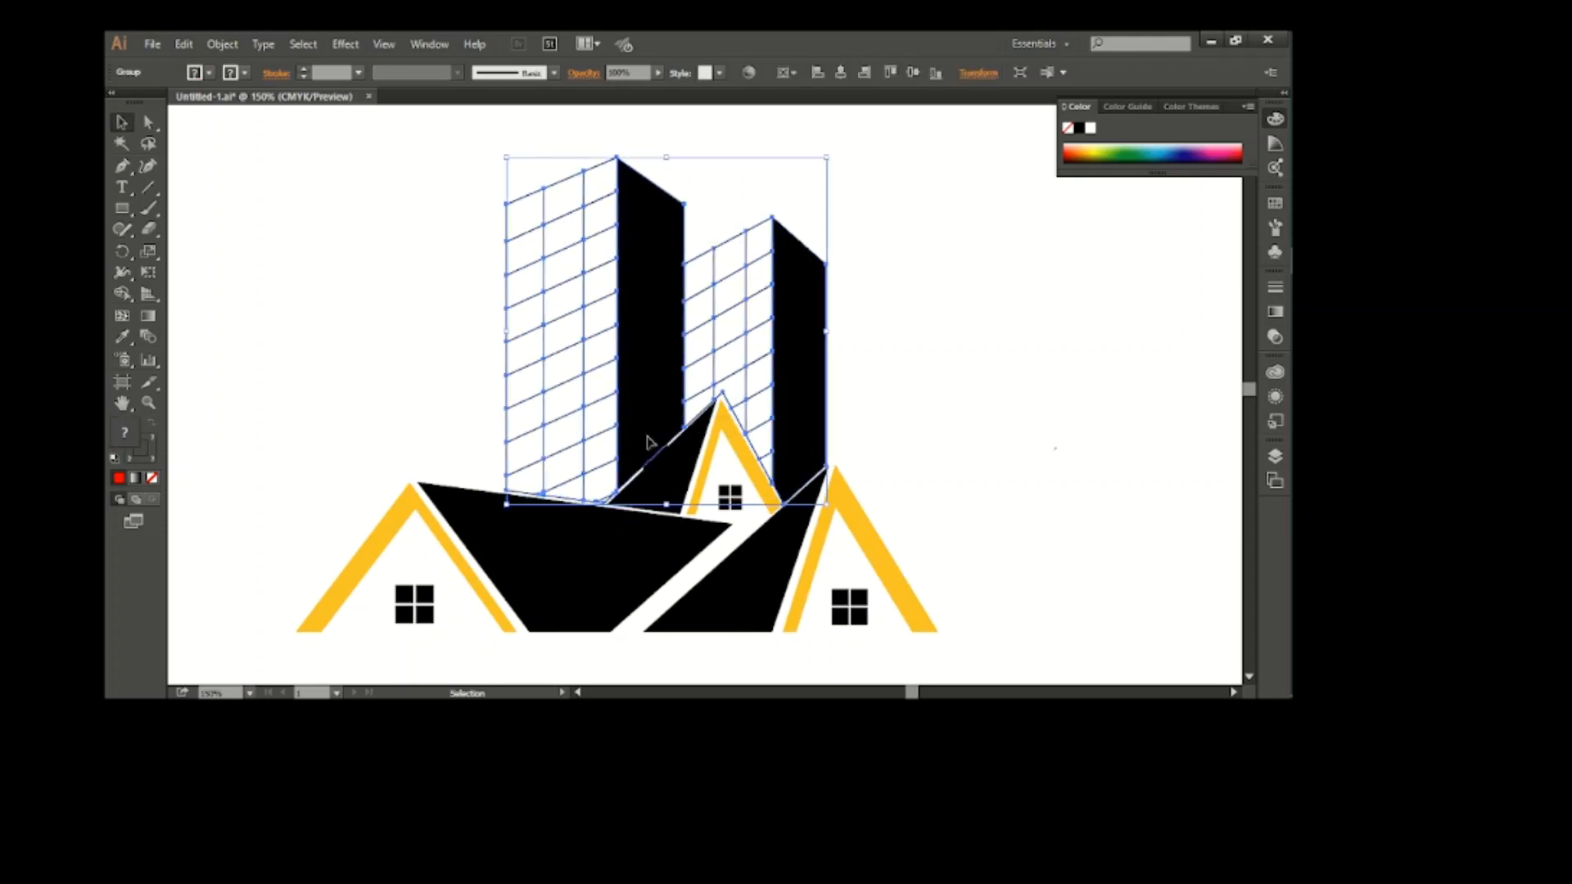
pyautogui.rightClick(646, 435)
pyautogui.moveTo(737, 583)
pyautogui.click(884, 639)
pyautogui.click(966, 491)
# Give the rear house's chimney a white stroke and increase its stroke weight
pyautogui.click(655, 450)
pyautogui.click(233, 77)
pyautogui.click(135, 94)
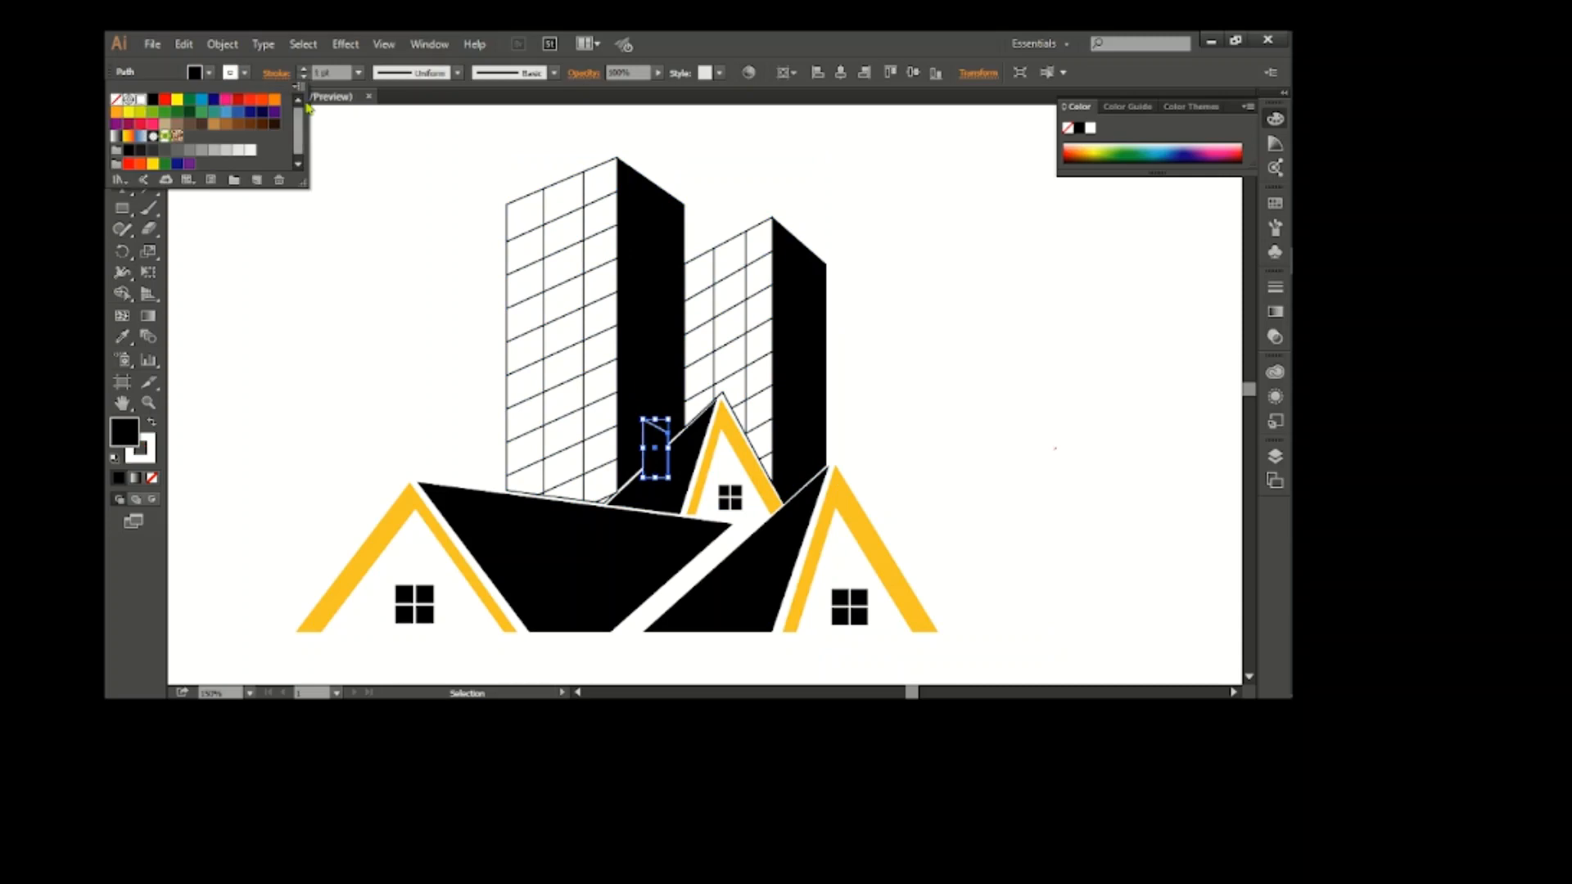
pyautogui.click(324, 74)
pyautogui.scroll(1, 324, 74)
# Expand the chimney's fill and stroke into shapes and ungroup them
pyautogui.click(222, 44)
pyautogui.click(279, 229)
pyautogui.click(632, 333)
pyautogui.click(656, 468)
pyautogui.rightClick(659, 463)
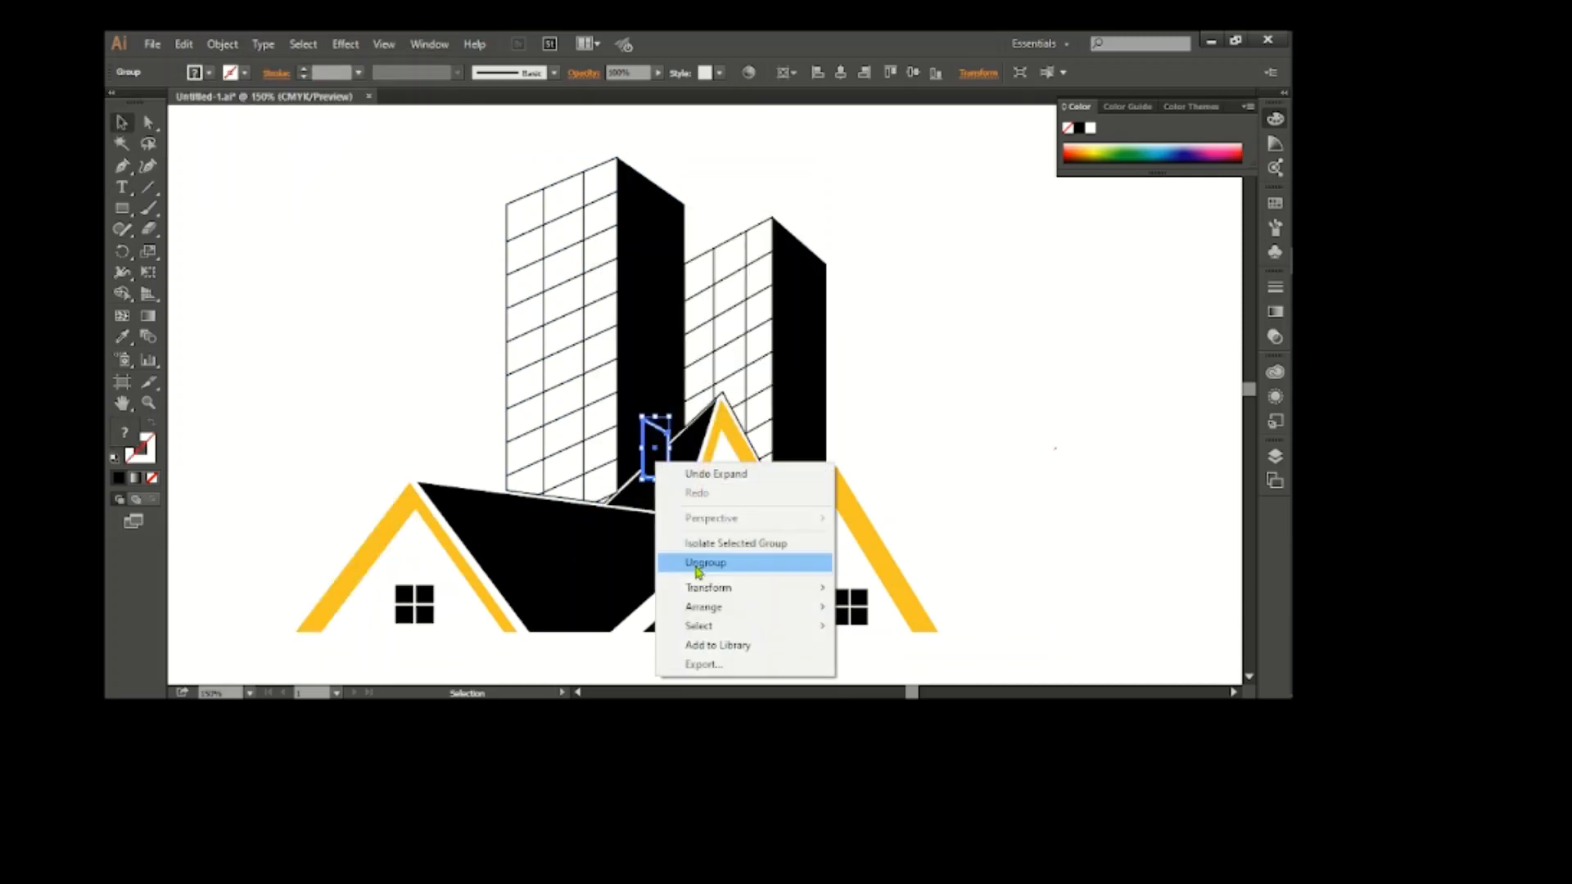
pyautogui.click(697, 564)
# Try deleting the chimney's white outline, and undo the deletion
pyautogui.click(933, 410)
pyautogui.click(667, 450)
pyautogui.click(933, 409)
pyautogui.scroll(1, 679, 446)
pyautogui.click(658, 436)
pyautogui.press('Delete')
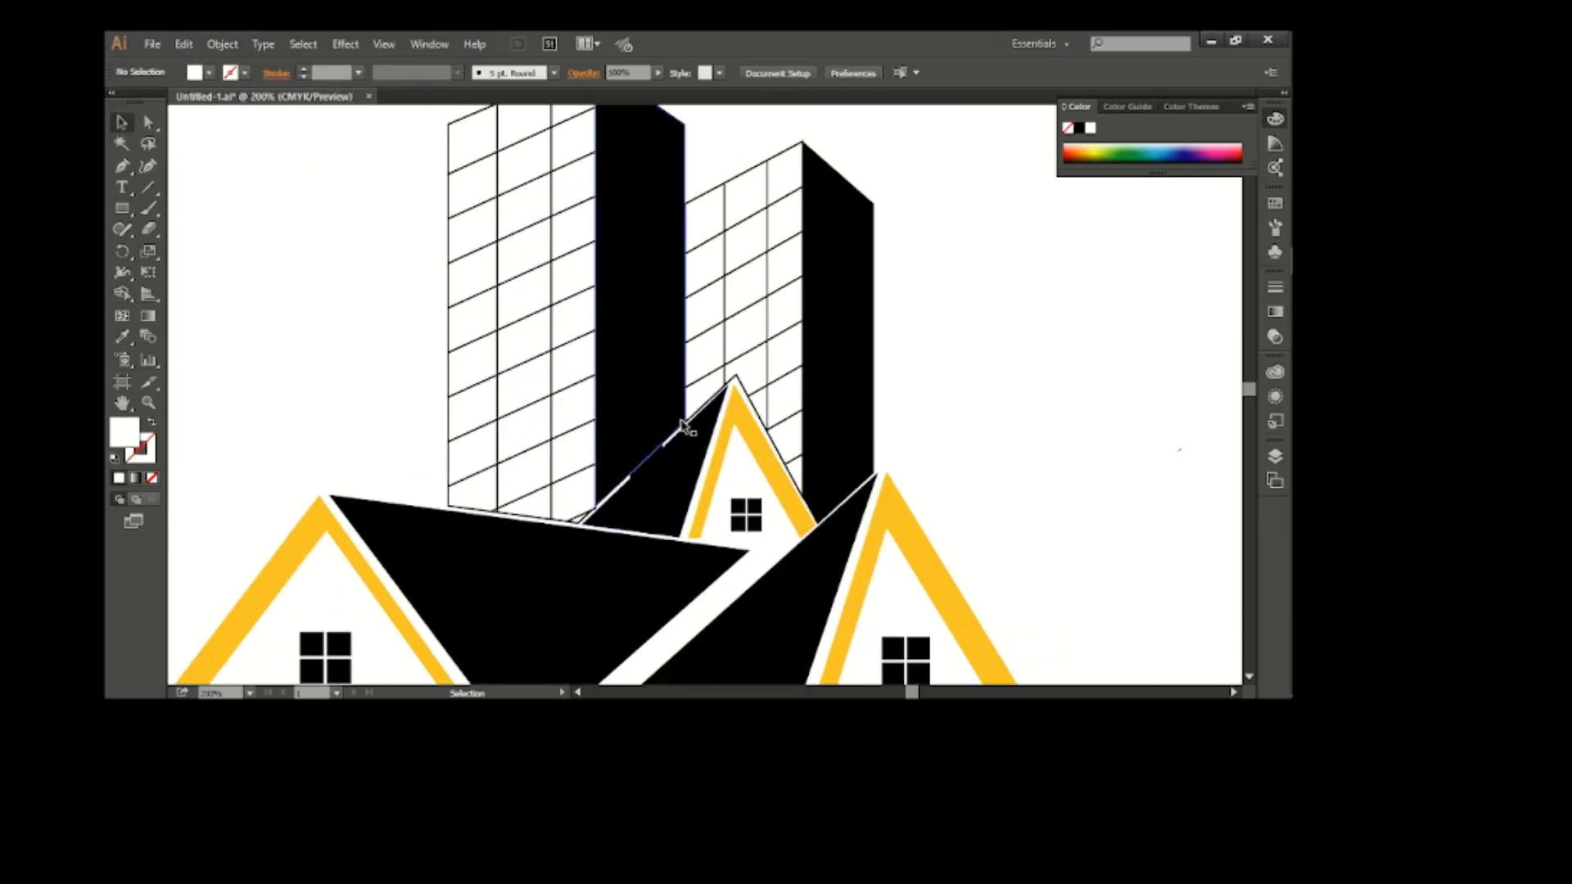
pyautogui.hotkey('ctrl', 'z')
# Move the chimney's black fill piece away from its white outline and delete it
pyautogui.moveTo(653, 450); pyautogui.dragTo(746, 426)
pyautogui.hotkey('ctrl', 'z')
pyautogui.click(974, 350)
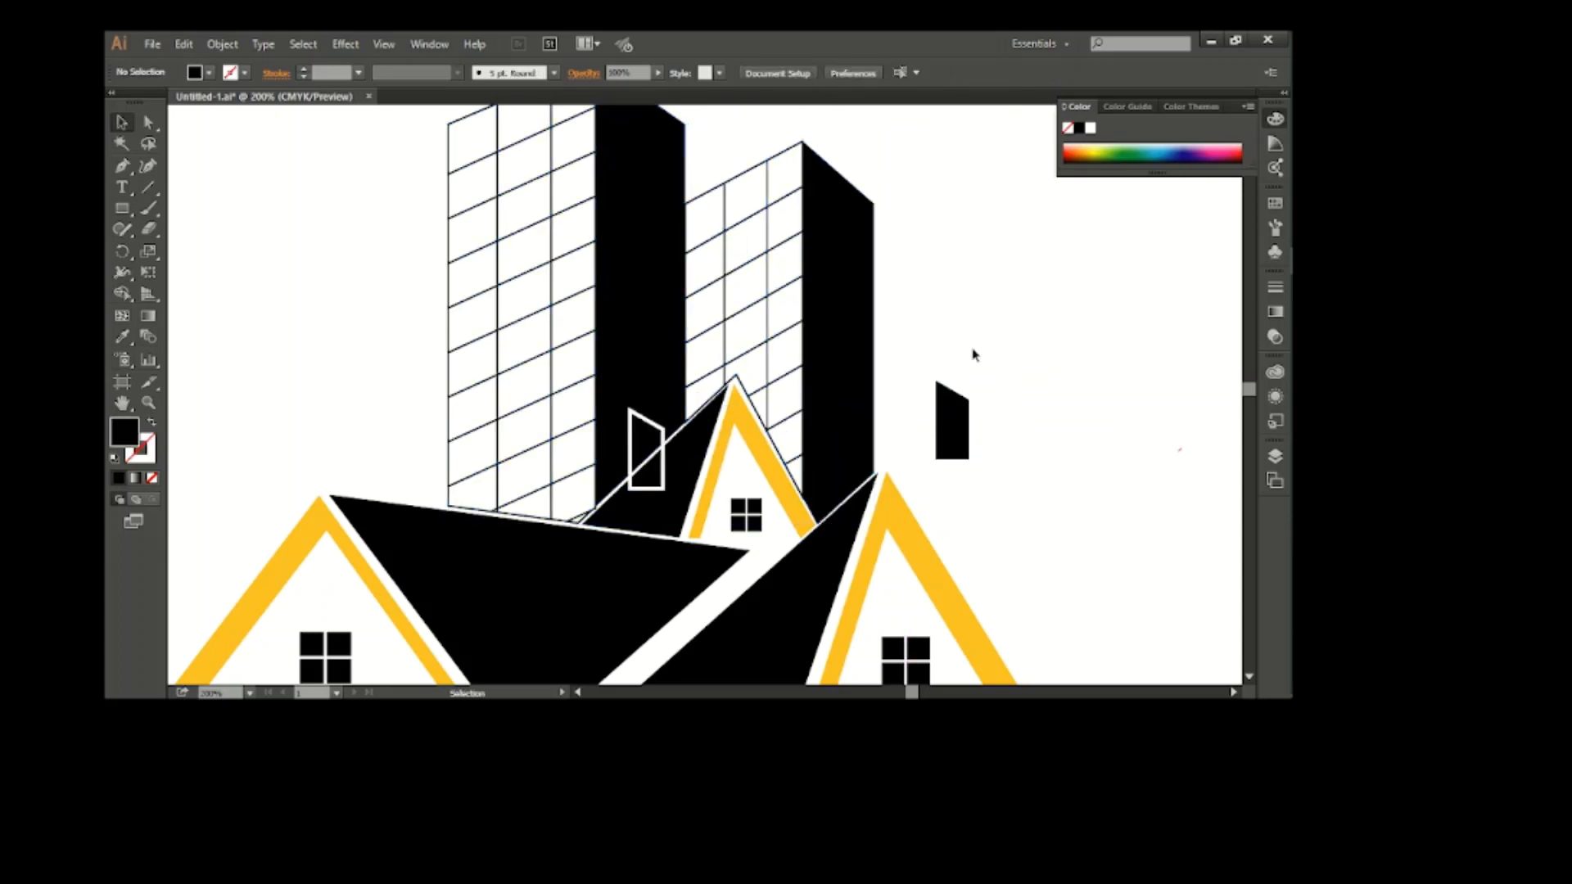
pyautogui.click(706, 459)
pyautogui.click(960, 416)
pyautogui.click(915, 422)
pyautogui.scroll(-2, 794, 442)
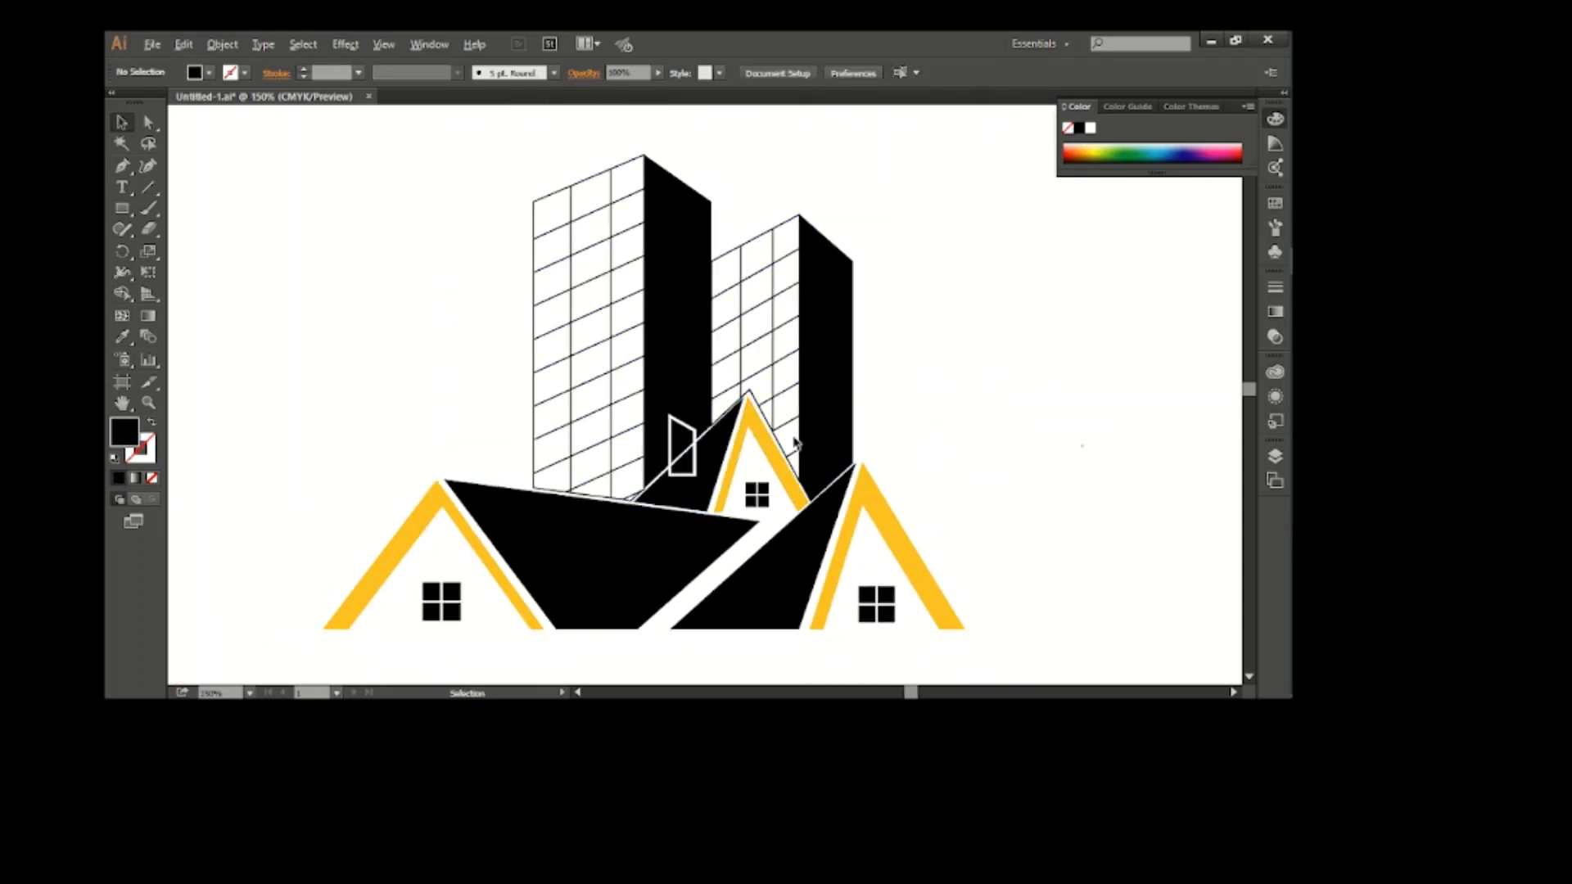
# Ungroup the two towers and place a copy of the taller one to the right of the logo
pyautogui.scroll(1, 709, 439)
pyautogui.scroll(-2, 744, 431)
pyautogui.moveTo(746, 434); pyautogui.dragTo(738, 466)
pyautogui.rightClick(712, 334)
pyautogui.click(799, 432)
pyautogui.click(696, 341)
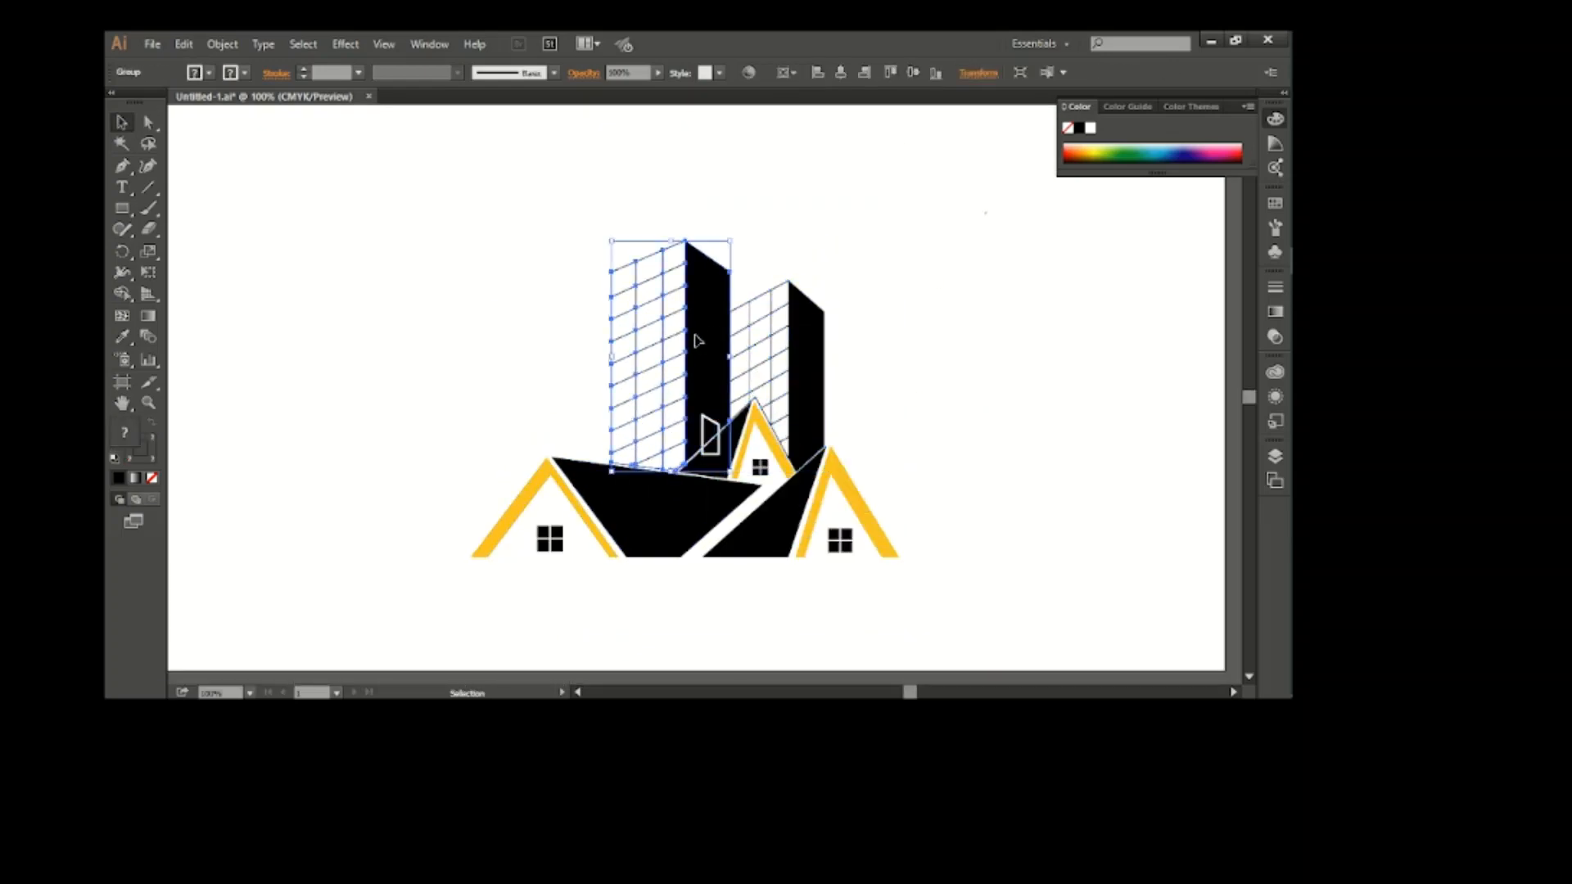
pyautogui.moveTo(699, 338); pyautogui.dragTo(975, 245)
pyautogui.scroll(1, 822, 381)
pyautogui.scroll(1, 990, 344)
pyautogui.hscroll(-1, 1046, 343)
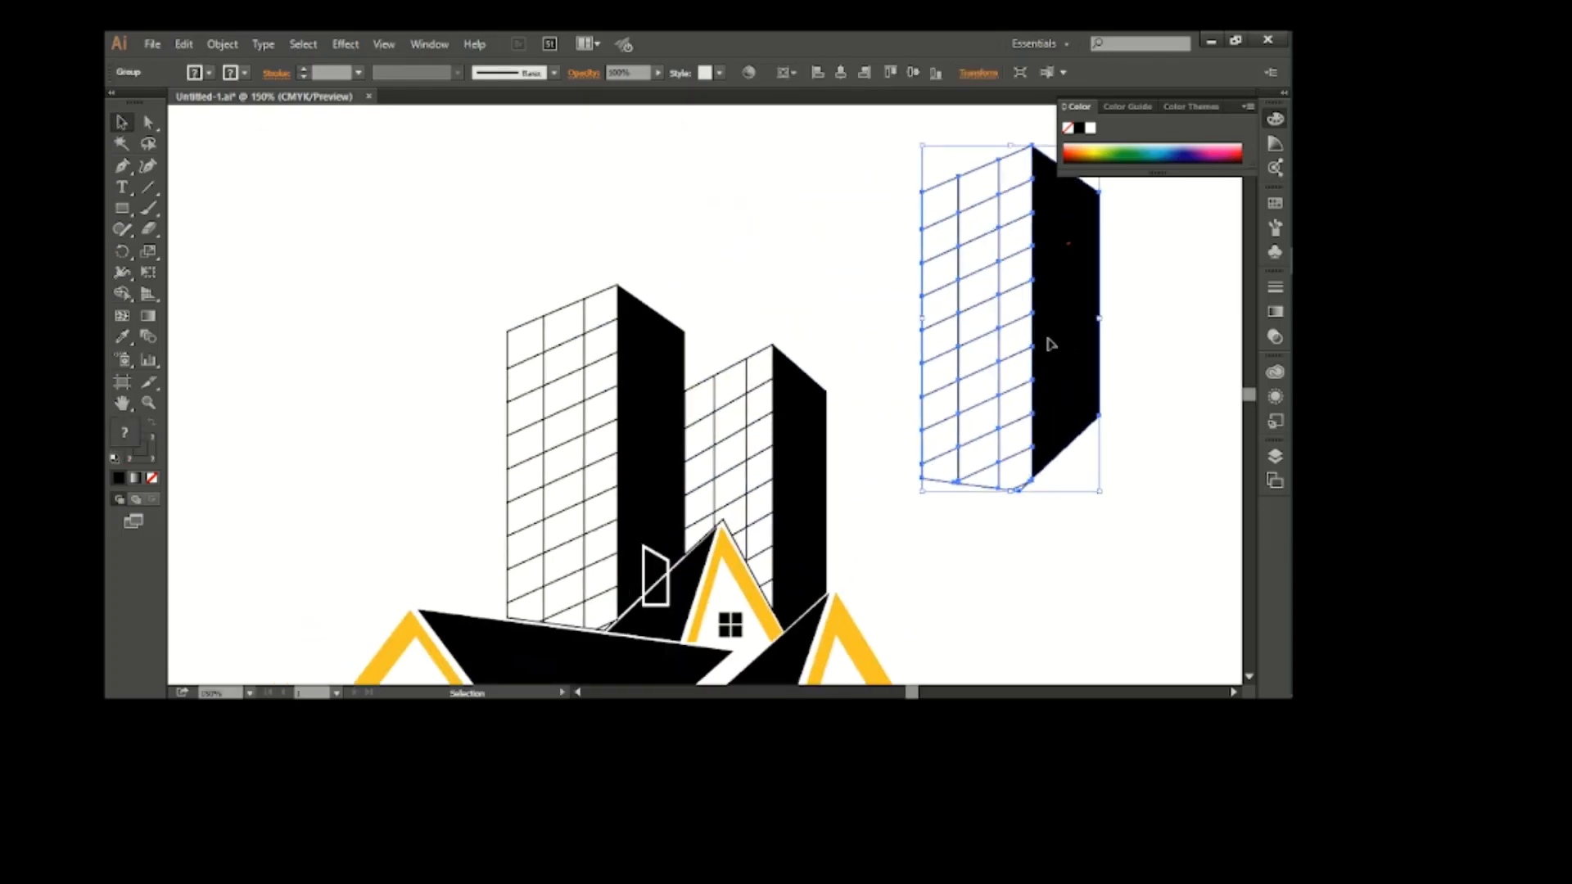
# Move the copied tower above and between the other two towers and make it narrower
pyautogui.moveTo(1045, 341); pyautogui.dragTo(778, 268)
pyautogui.scroll(2, 778, 270)
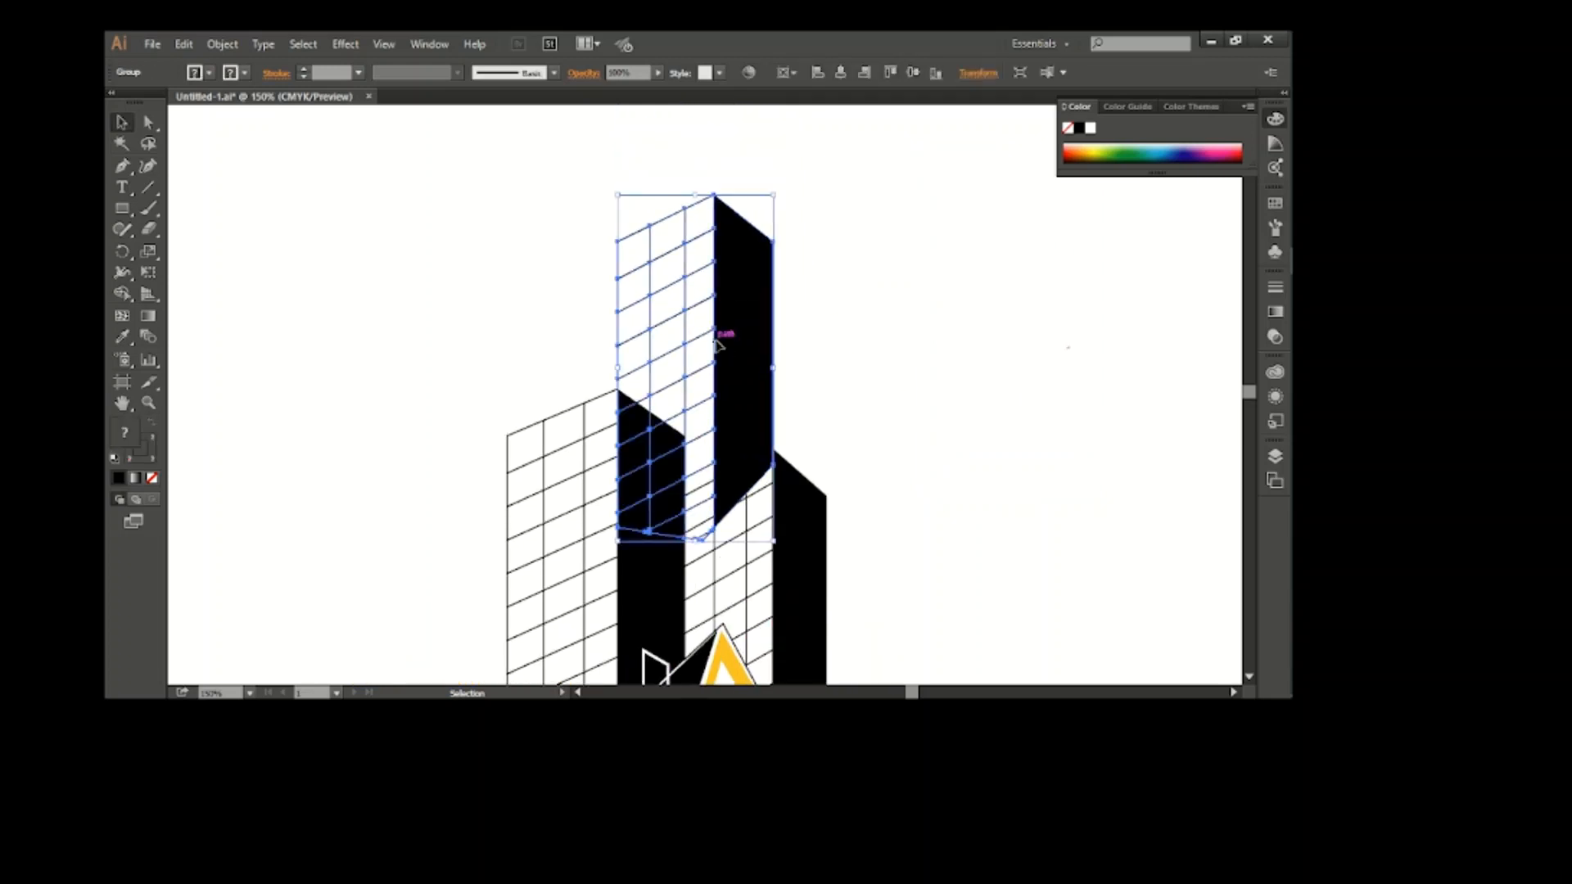
pyautogui.click(909, 407)
pyautogui.scroll(-2, 910, 408)
pyautogui.scroll(1, 912, 411)
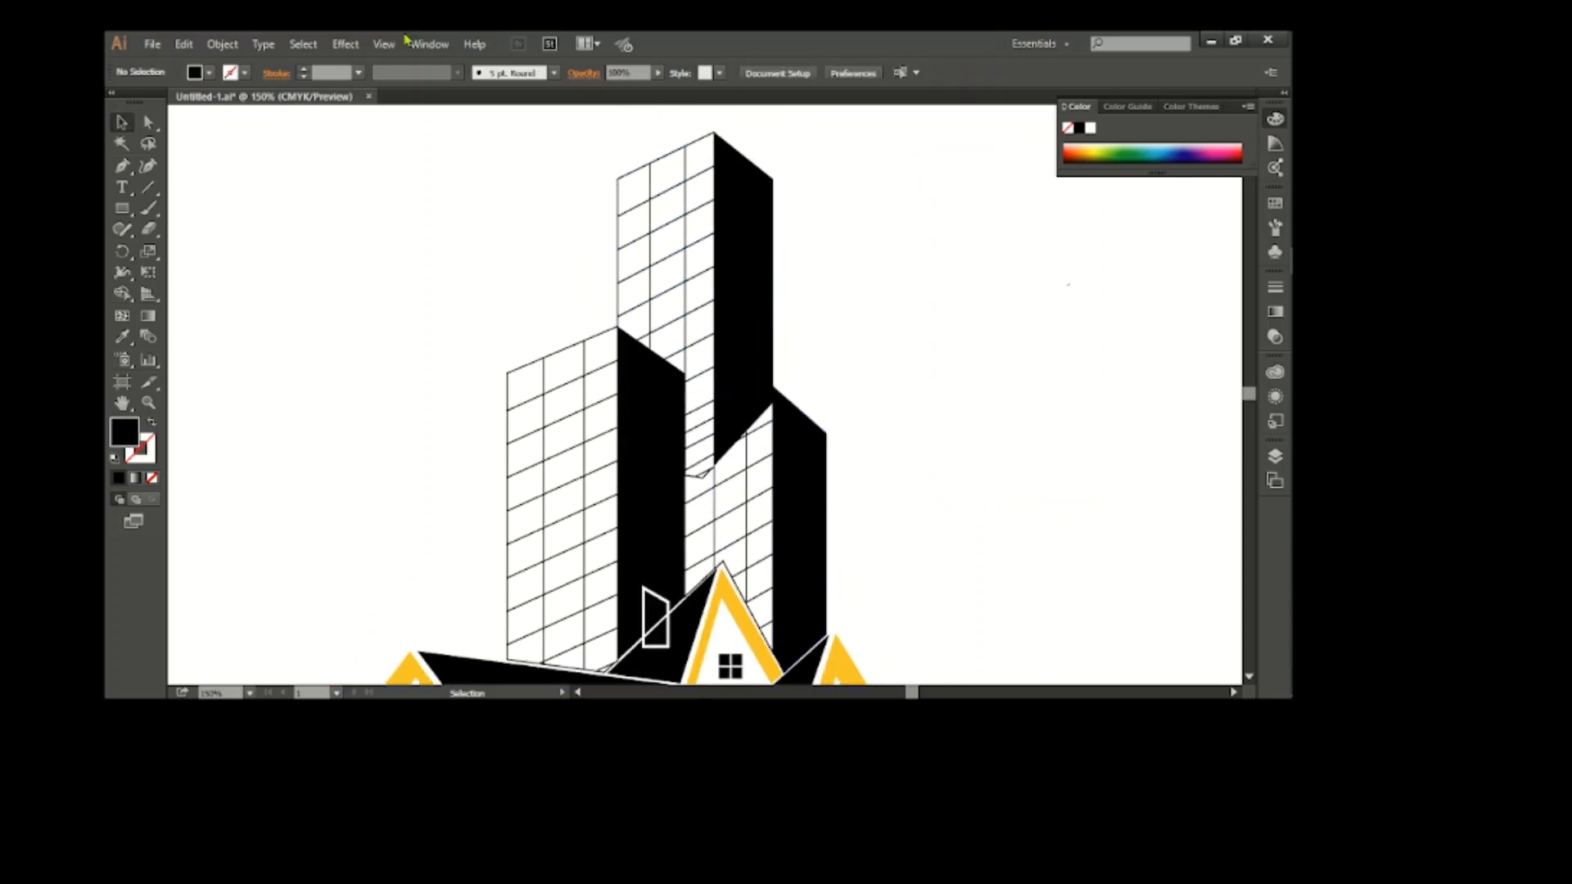
# Trace a Pen path over the copied tower, following the left tower's top and side and the right tower's top edge
pyautogui.click(125, 173)
pyautogui.scroll(2, 759, 347)
pyautogui.hscroll(-1, 759, 347)
pyautogui.moveTo(561, 309); pyautogui.dragTo(584, 323)
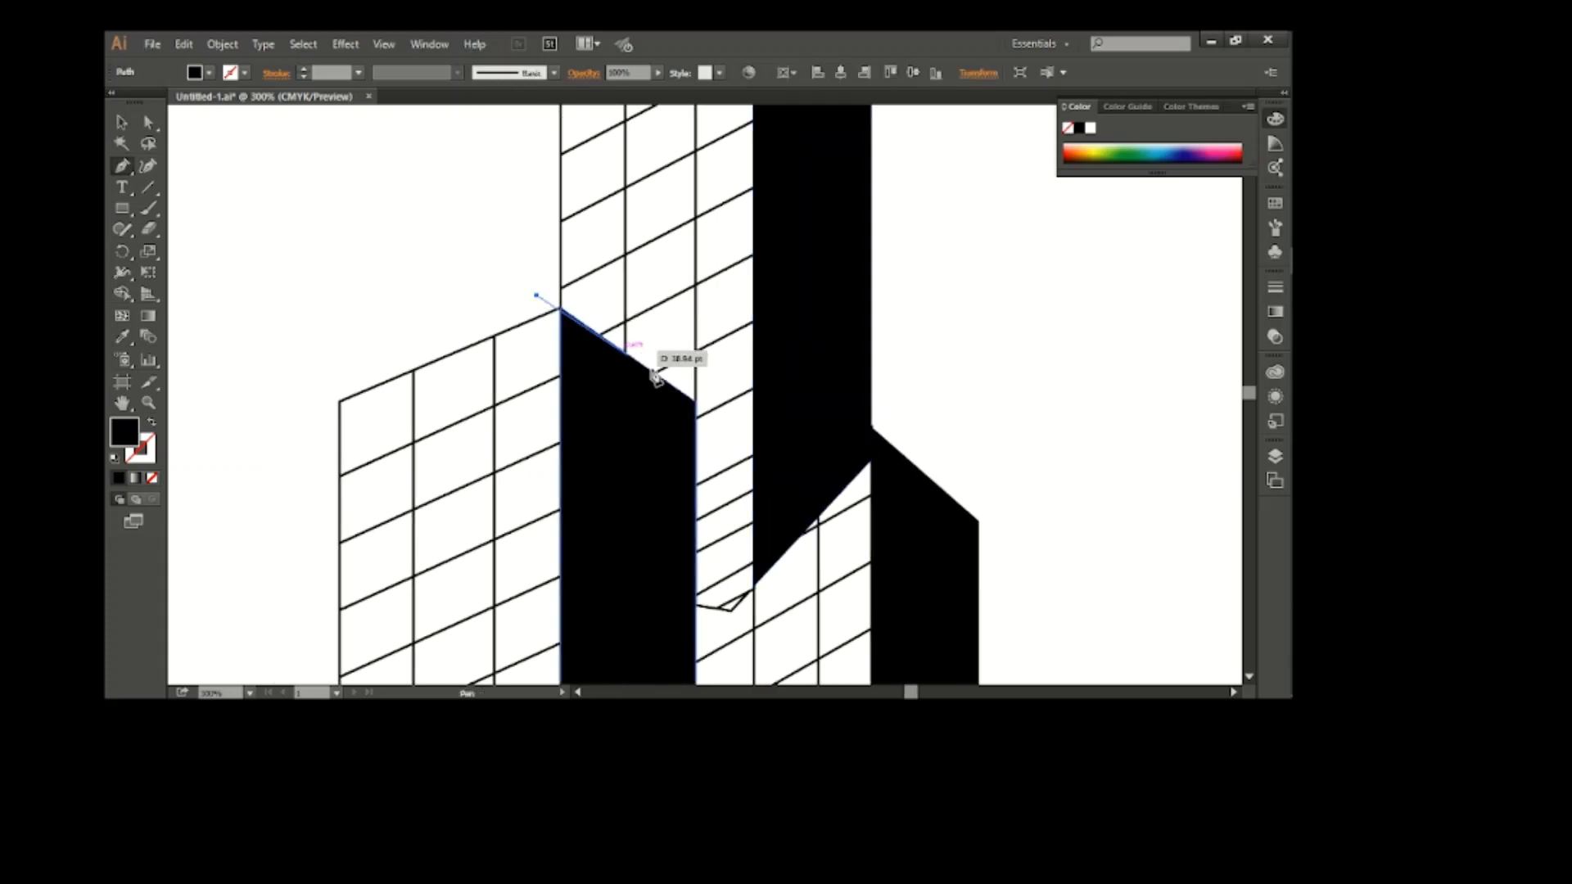
pyautogui.click(697, 403)
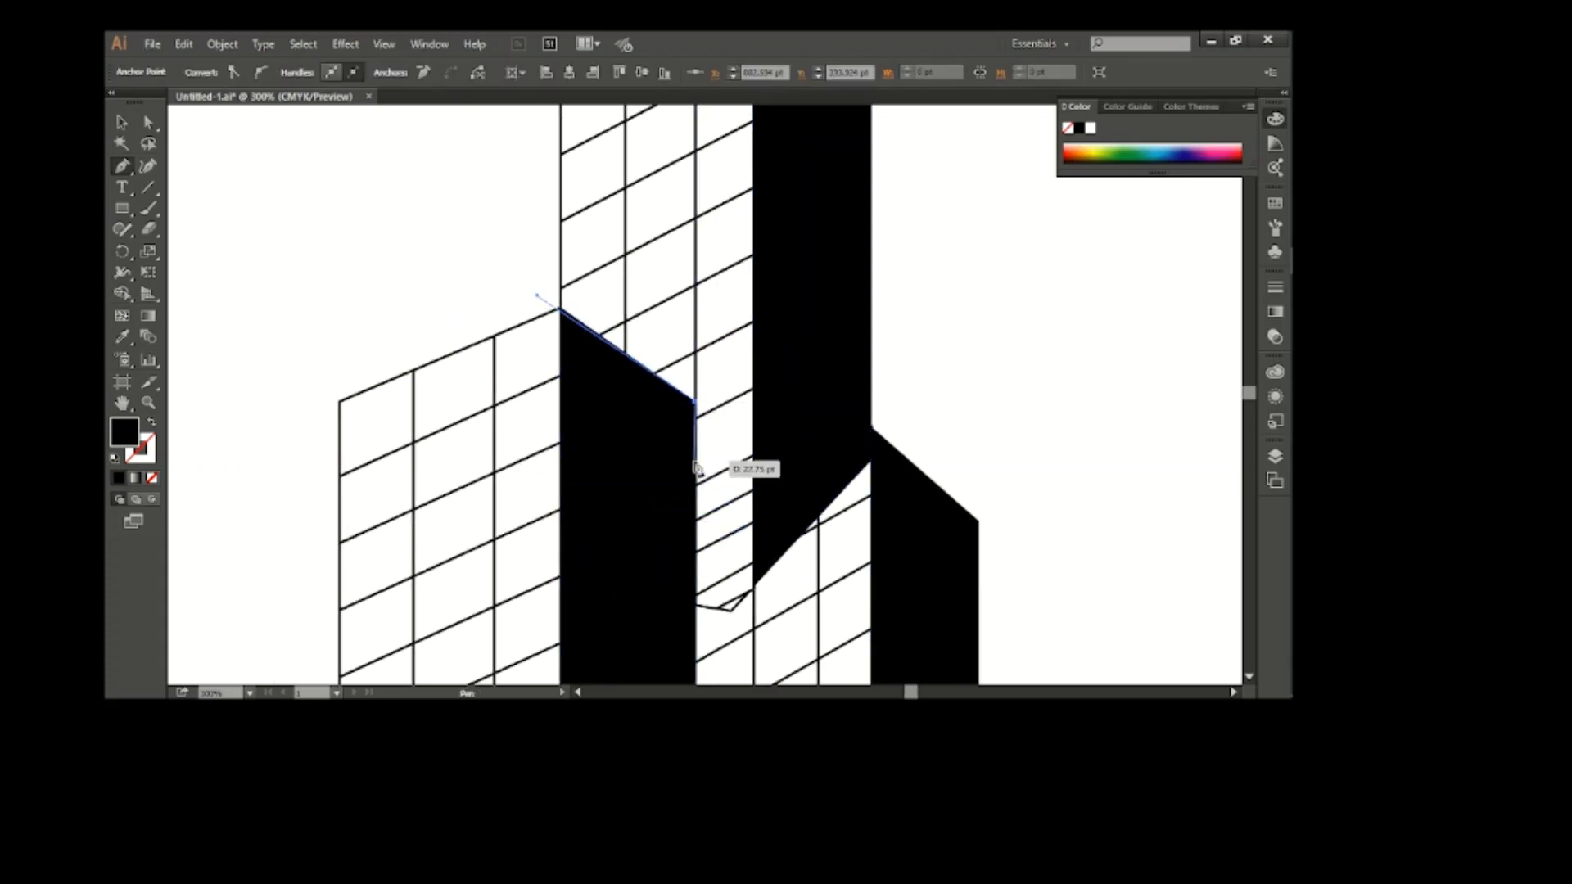
pyautogui.click(688, 516)
pyautogui.click(917, 401)
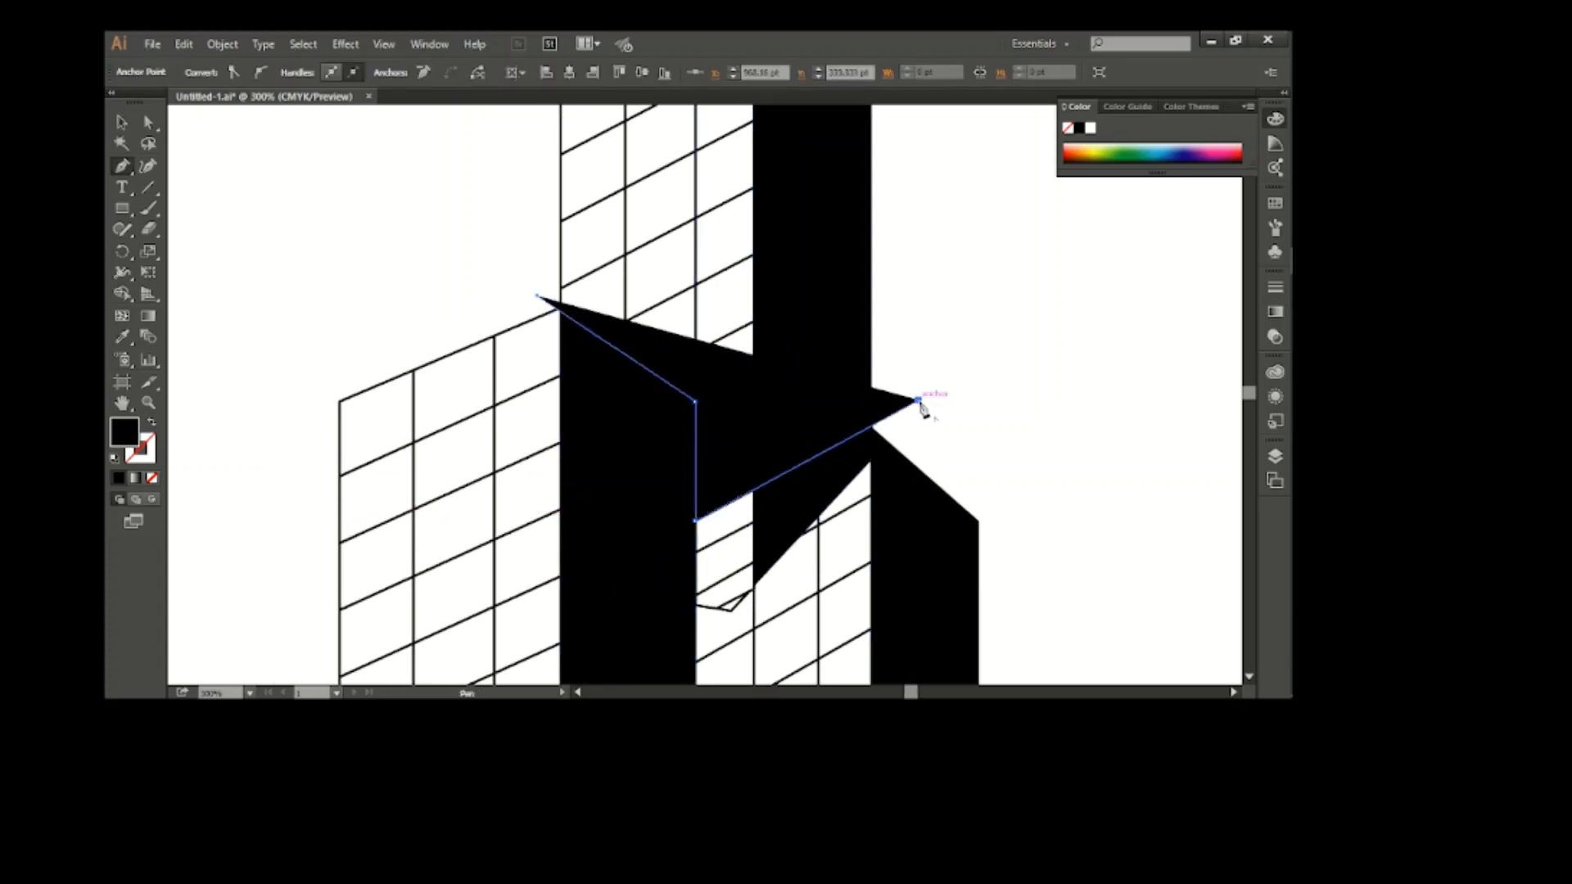
pyautogui.press('v')
# Move the copied tower together with its traced path to the empty area on the right
pyautogui.scroll(-1, 817, 338)
pyautogui.hscroll(2, 744, 305)
pyautogui.click(529, 314)
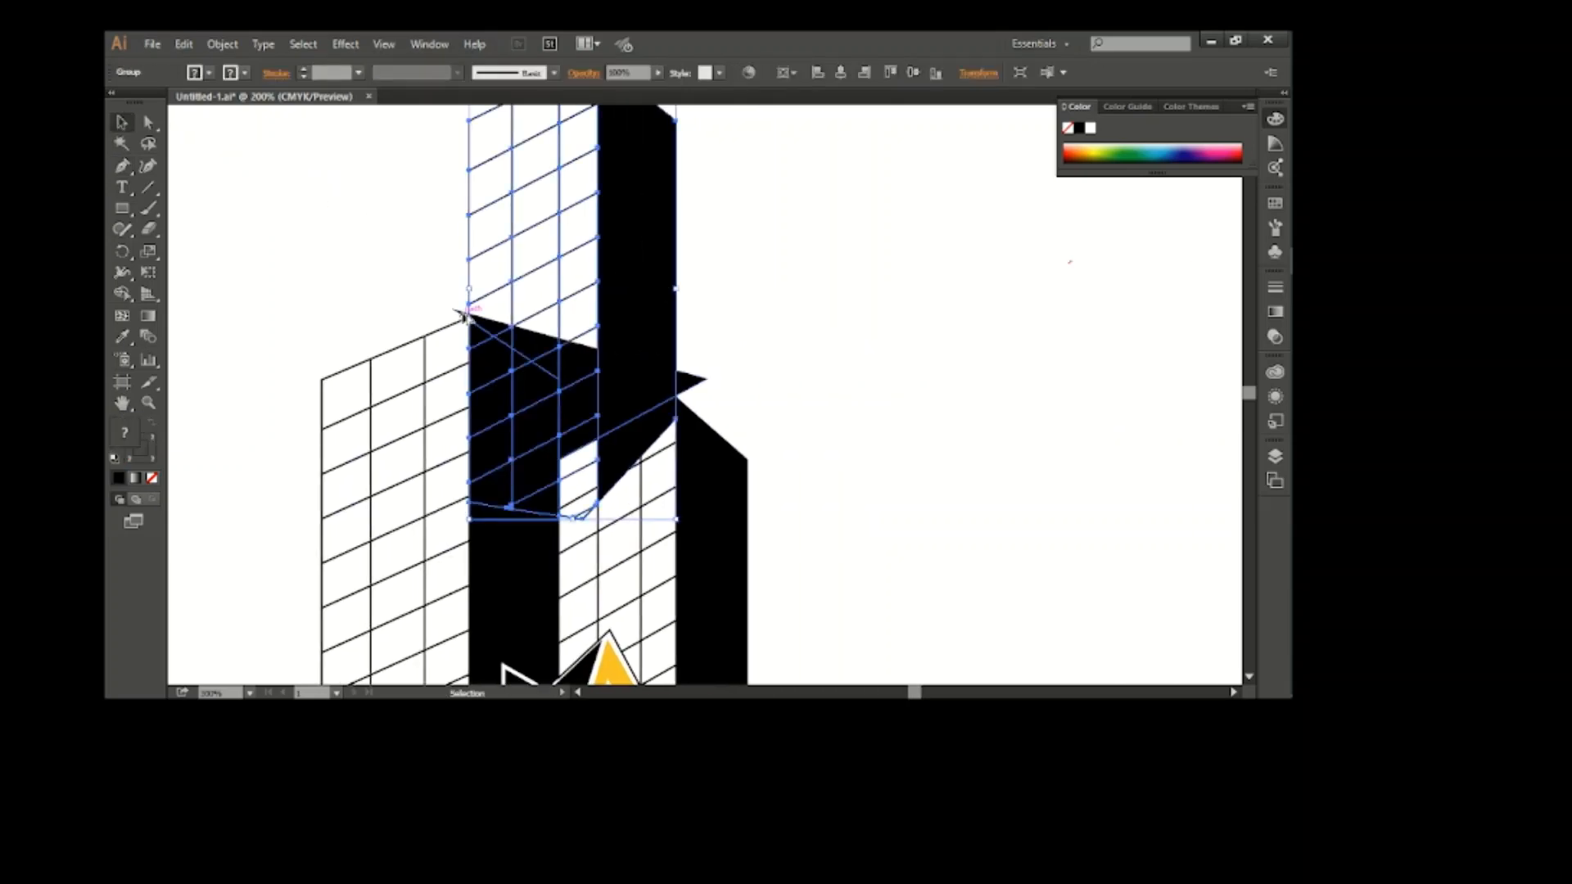
pyautogui.keyDown('shift'); pyautogui.click(533, 346); pyautogui.keyUp('shift')
pyautogui.moveTo(636, 267); pyautogui.dragTo(1031, 282)
pyautogui.hscroll(1, 1032, 282)
pyautogui.click(218, 196)
# Close the traced path around the bottom of the copied tower and fill it with red
pyautogui.click(122, 166)
pyautogui.click(1089, 509)
pyautogui.click(989, 589)
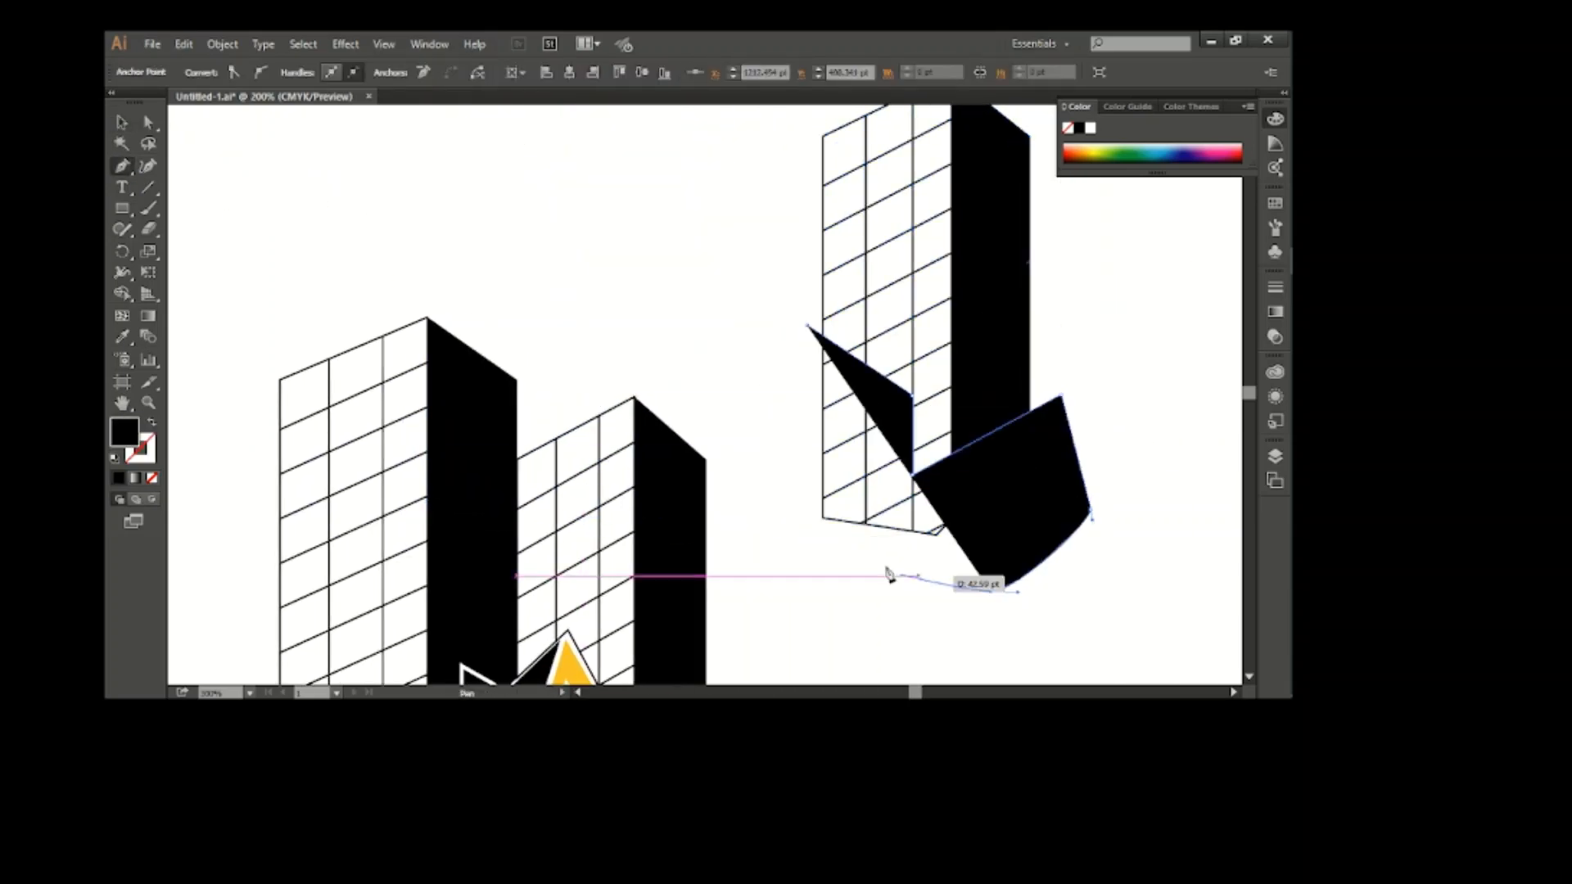
pyautogui.click(784, 534)
pyautogui.click(752, 396)
pyautogui.click(806, 325)
pyautogui.press('v')
pyautogui.click(166, 102)
# Merge the red shape with the copied tower's covered parts using Shape Builder, and delete it
pyautogui.moveTo(733, 278); pyautogui.dragTo(869, 549)
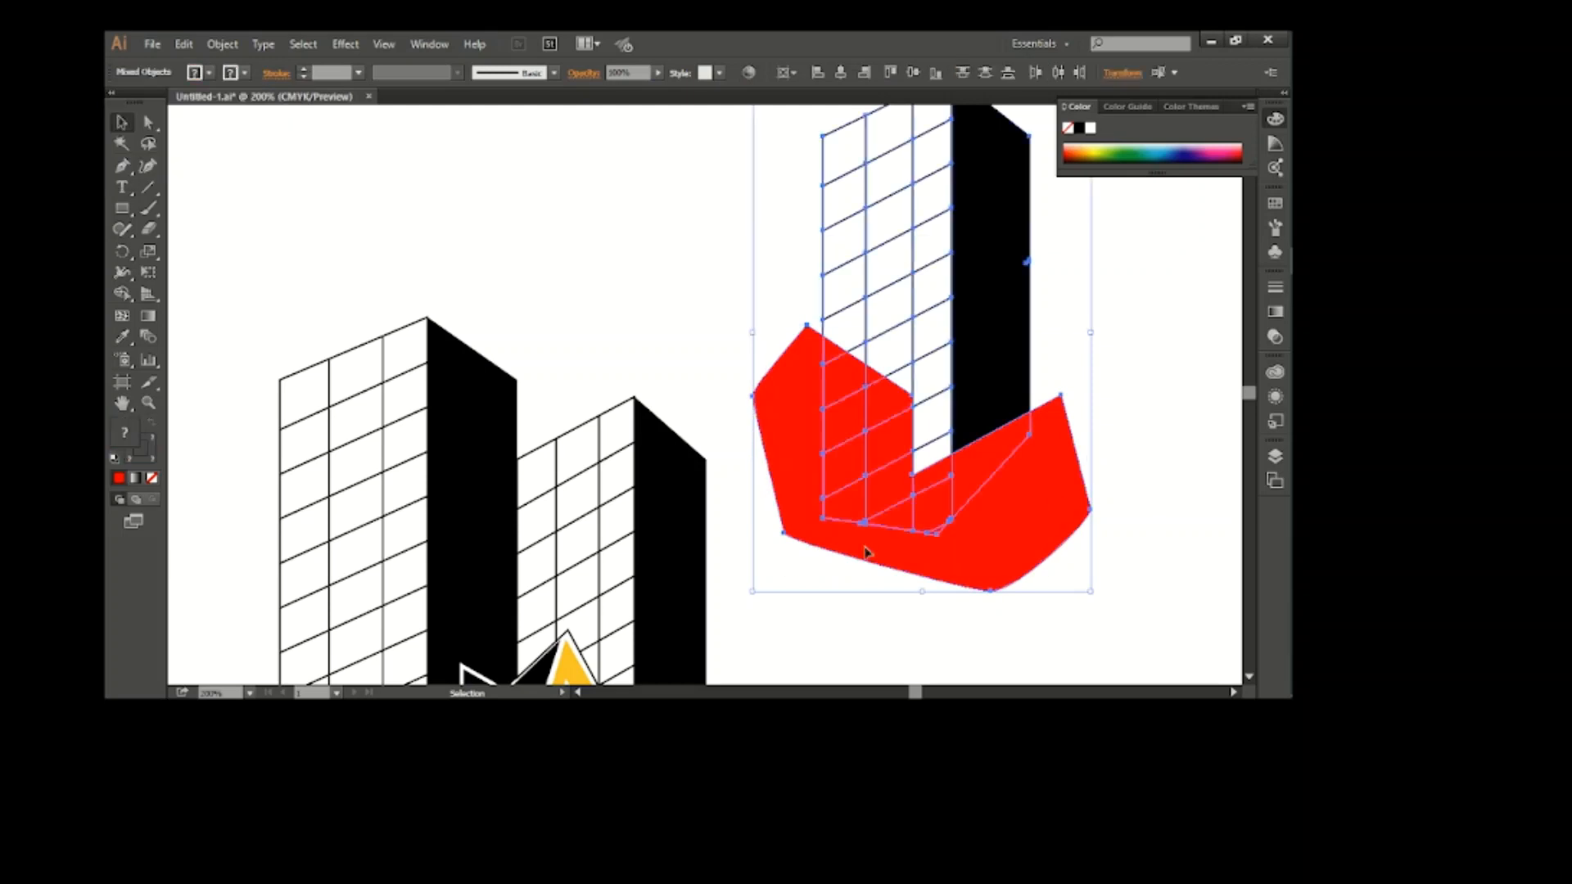
pyautogui.hotkey('shift', 'm')
pyautogui.moveTo(760, 350)
pyautogui.mouseDown()
pyautogui.moveTo(859, 372)
pyautogui.moveTo(891, 450)
pyautogui.moveTo(925, 482)
pyautogui.moveTo(994, 501)
pyautogui.moveTo(943, 537)
pyautogui.mouseUp()
pyautogui.click(120, 123)
pyautogui.click(733, 492)
pyautogui.click(934, 515)
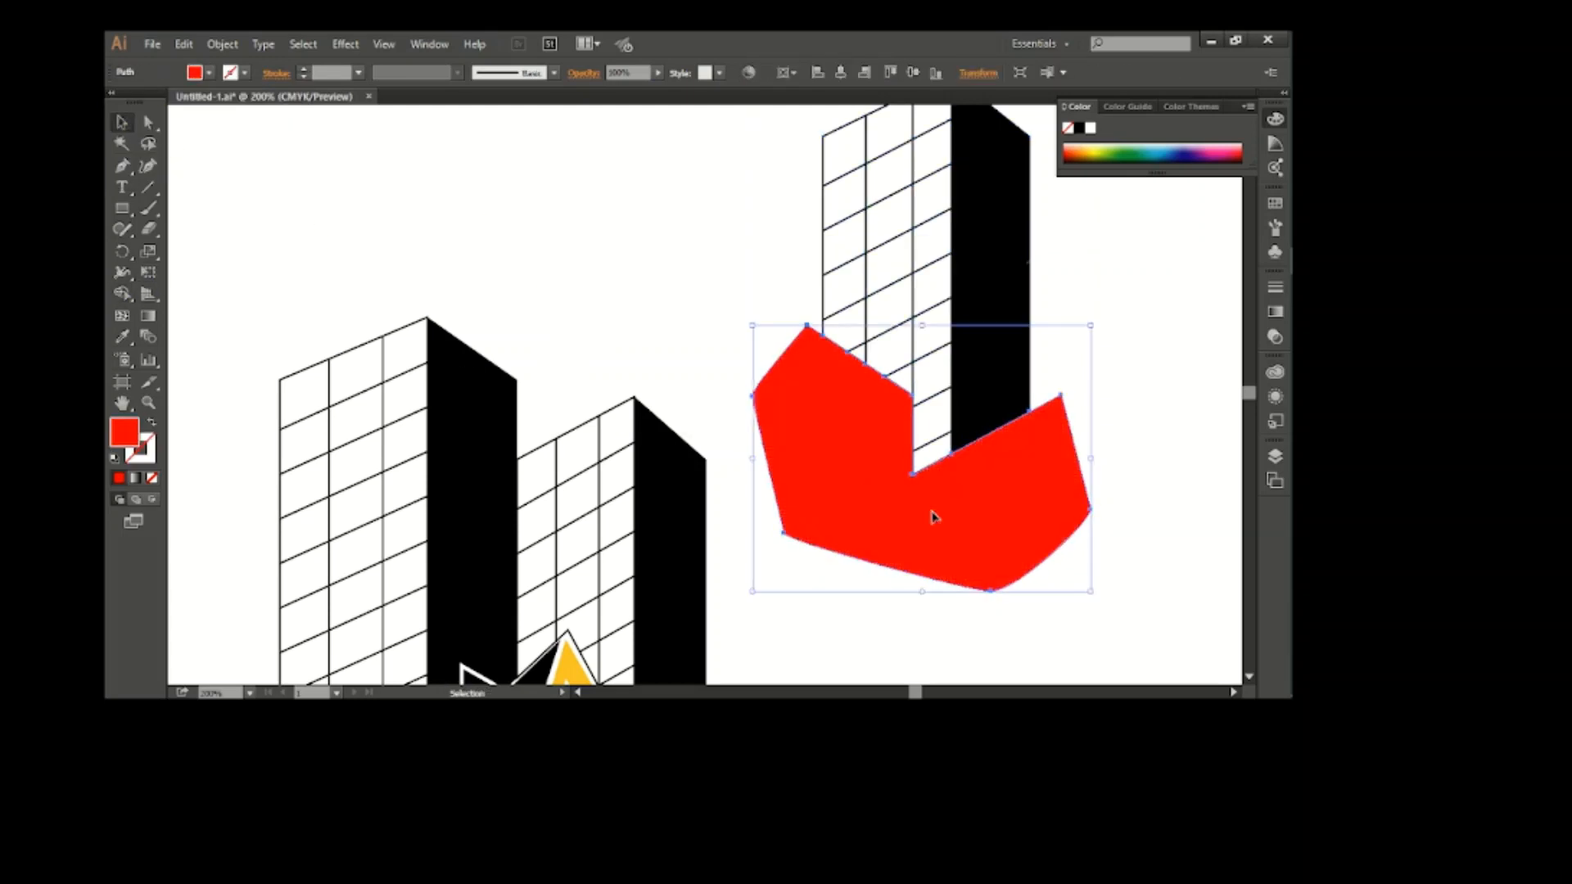
pyautogui.press('Delete')
# Move the trimmed third tower back between the other two and nudge it up so its cut edges meet theirs
pyautogui.hscroll(-3, 1037, 474)
pyautogui.moveTo(1104, 366); pyautogui.dragTo(715, 355)
pyautogui.press('Up')
pyautogui.press('Up')
pyautogui.click(821, 337)
pyautogui.scroll(-1, 797, 444)
pyautogui.scroll(-3, 801, 449)
pyautogui.hscroll(-3, 800, 449)
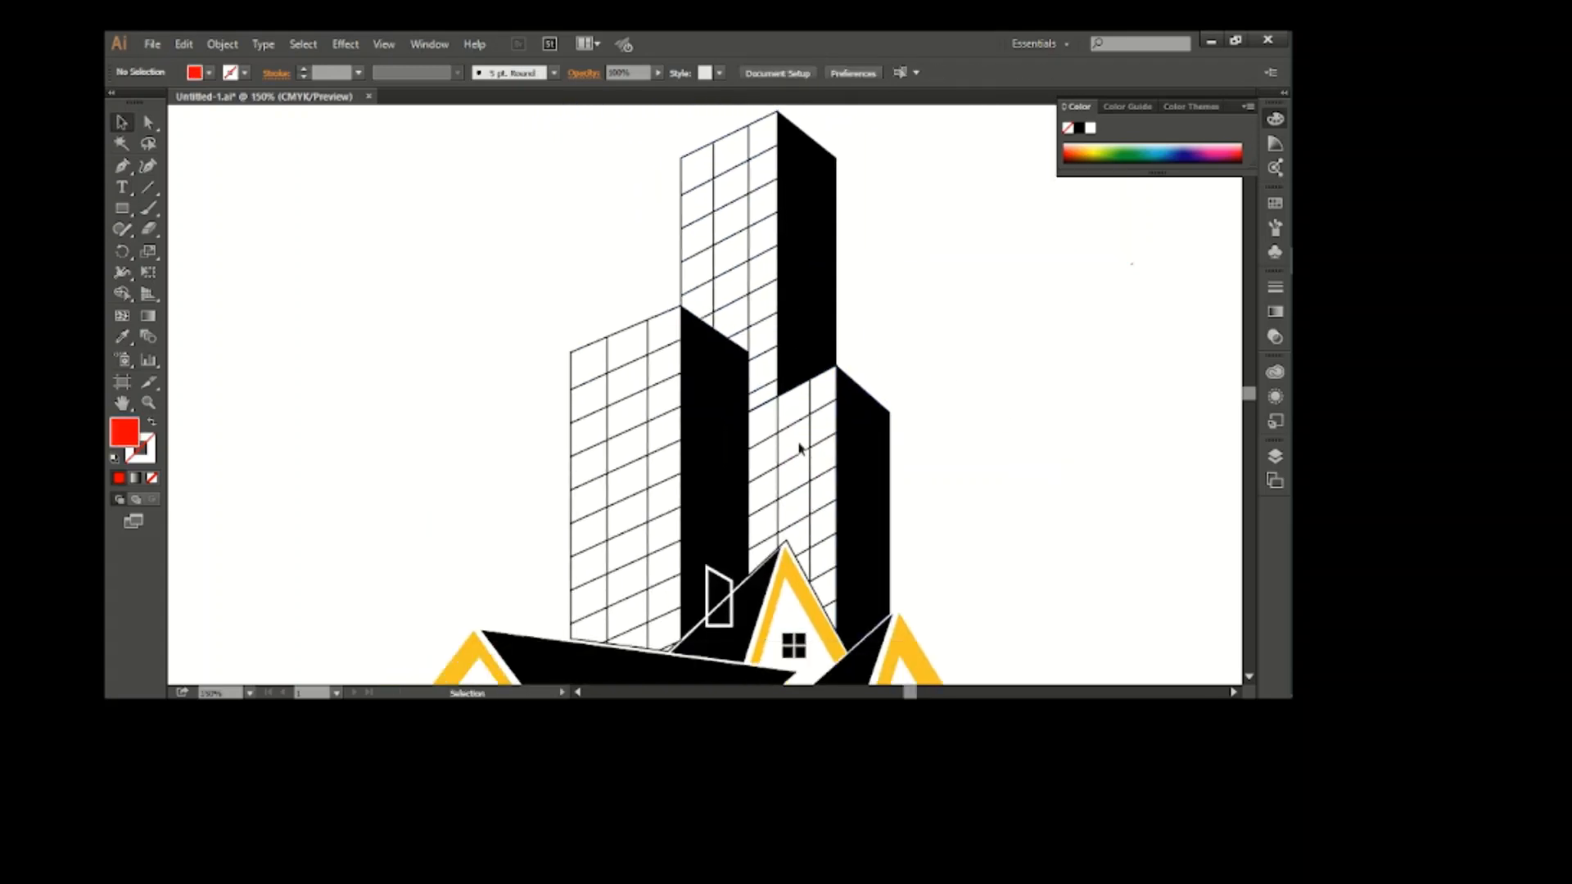
# Try a blue fill on the tallest tower, and undo it
pyautogui.click(814, 270)
pyautogui.click(194, 72)
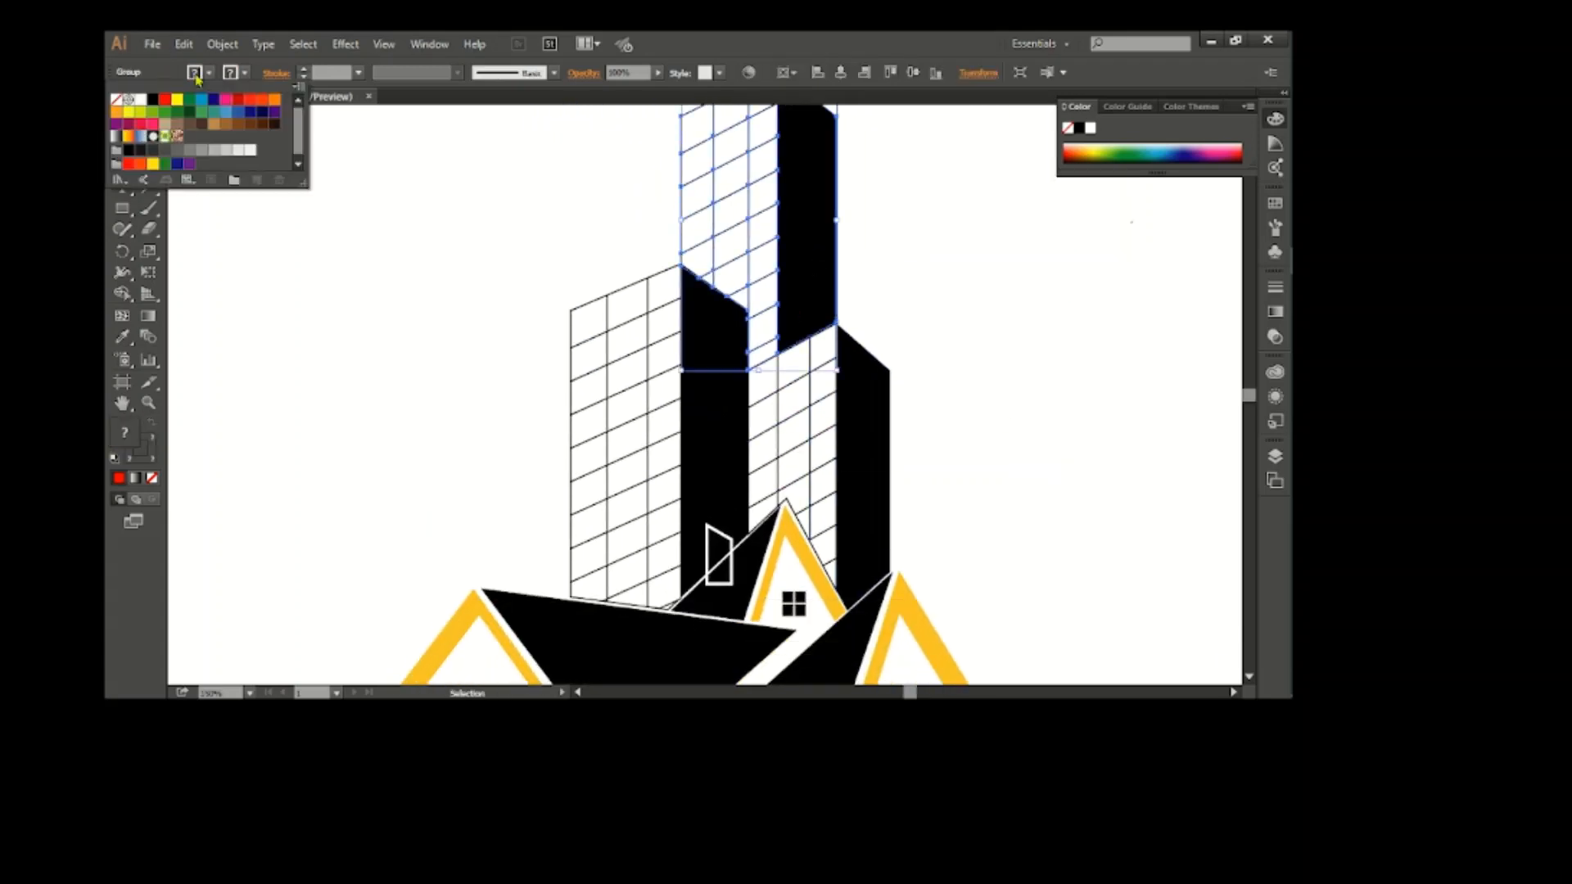
pyautogui.click(243, 122)
pyautogui.hotkey('ctrl', 'z')
pyautogui.click(386, 262)
# Expand the tallest tower's strokes and fills into shapes
pyautogui.scroll(2, 874, 370)
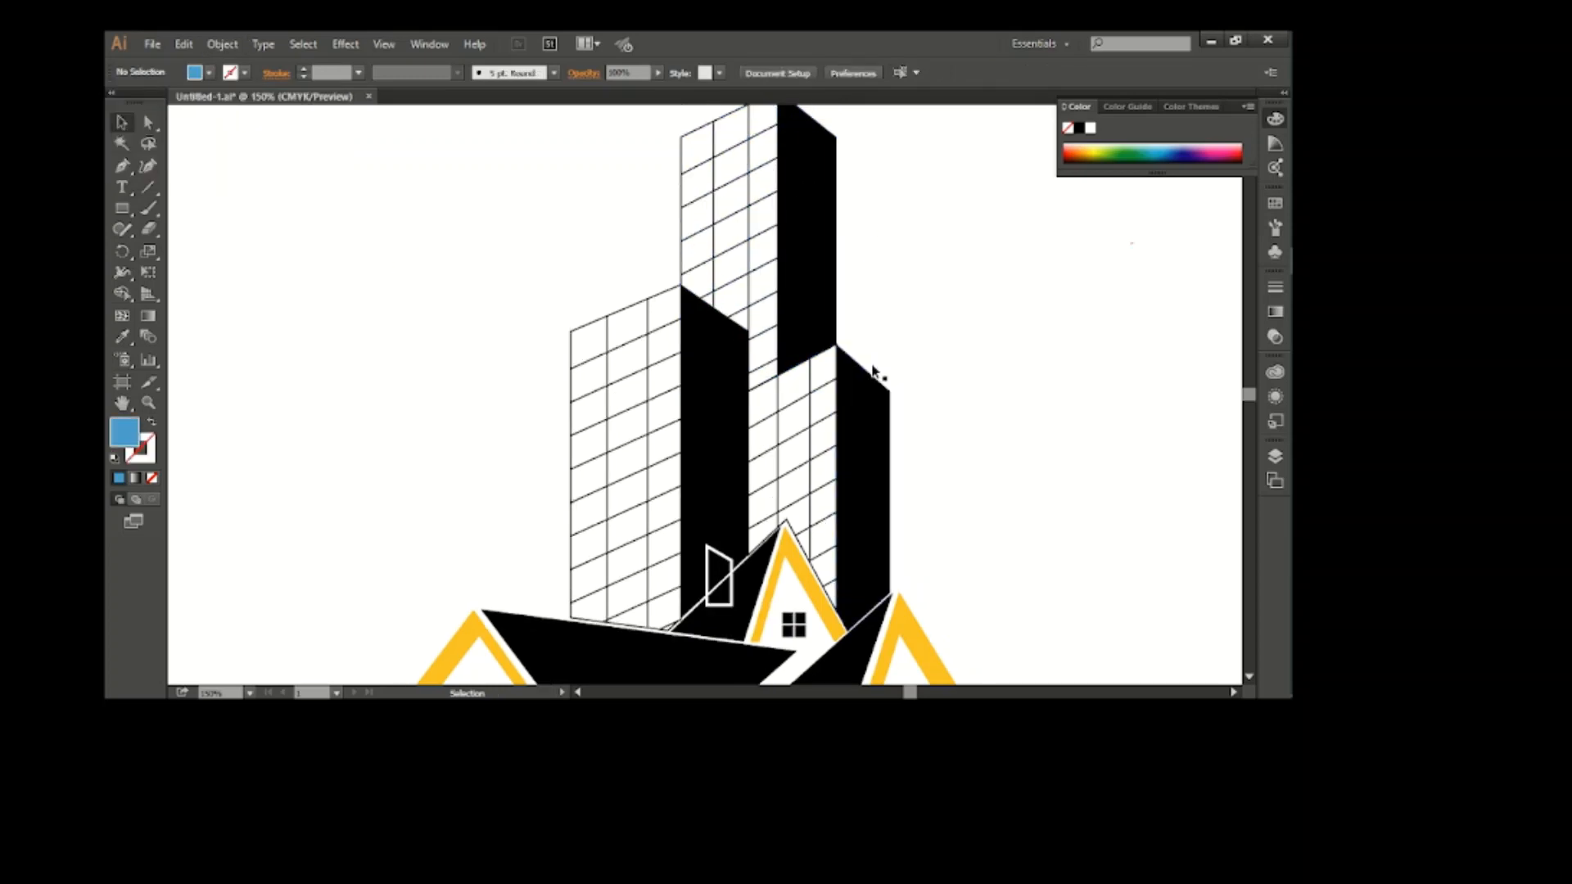
pyautogui.click(828, 260)
pyautogui.click(222, 43)
pyautogui.click(245, 226)
pyautogui.click(671, 485)
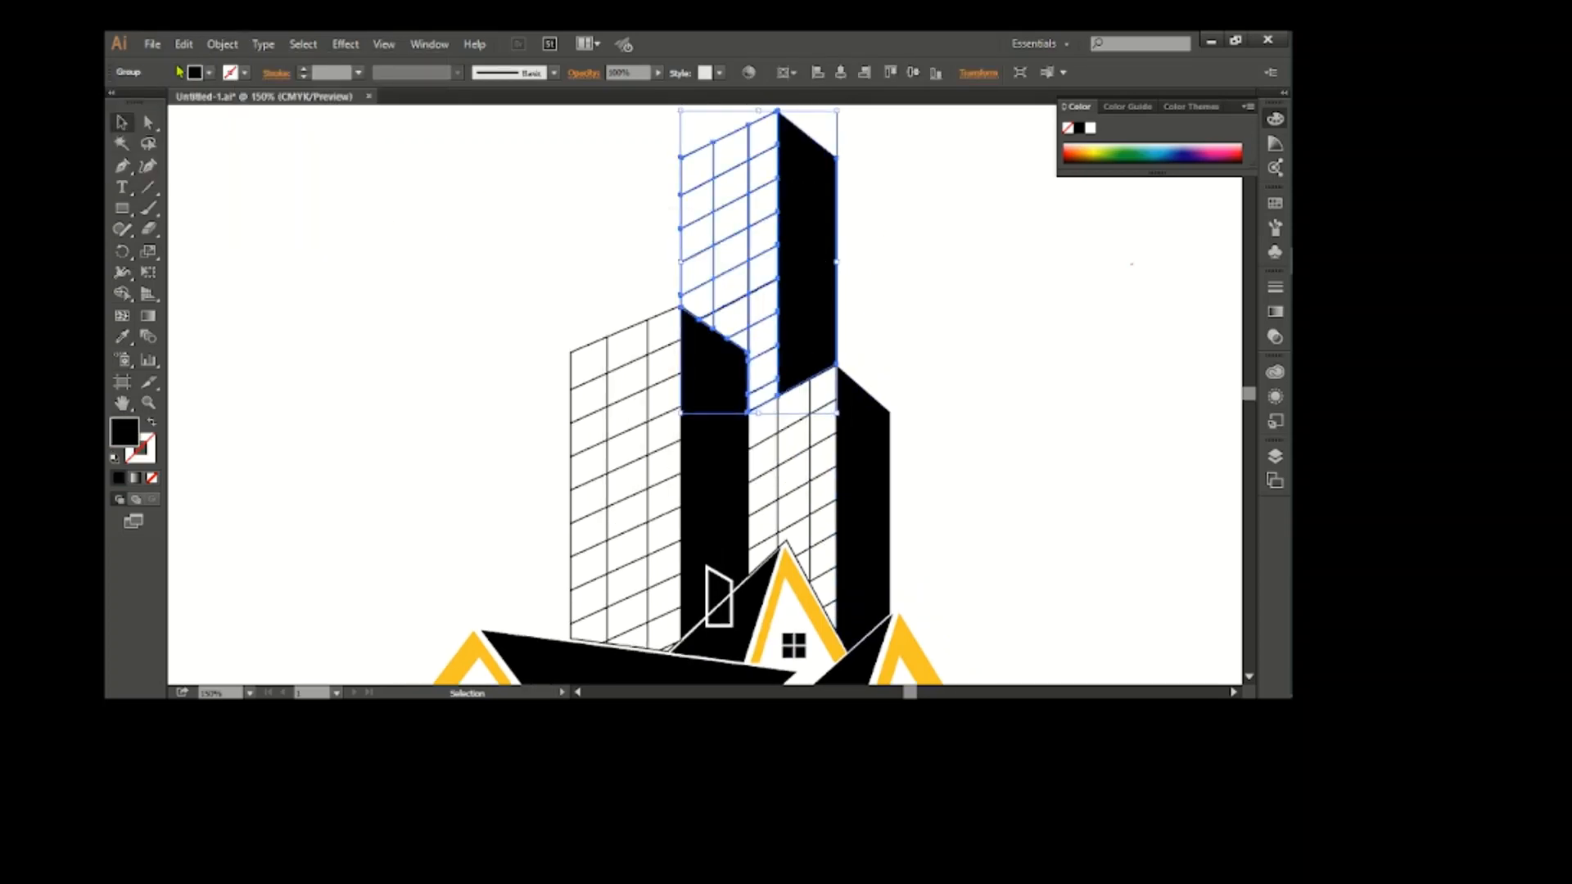
# Fill the tallest tower with a medium grey
pyautogui.click(194, 72)
pyautogui.click(203, 154)
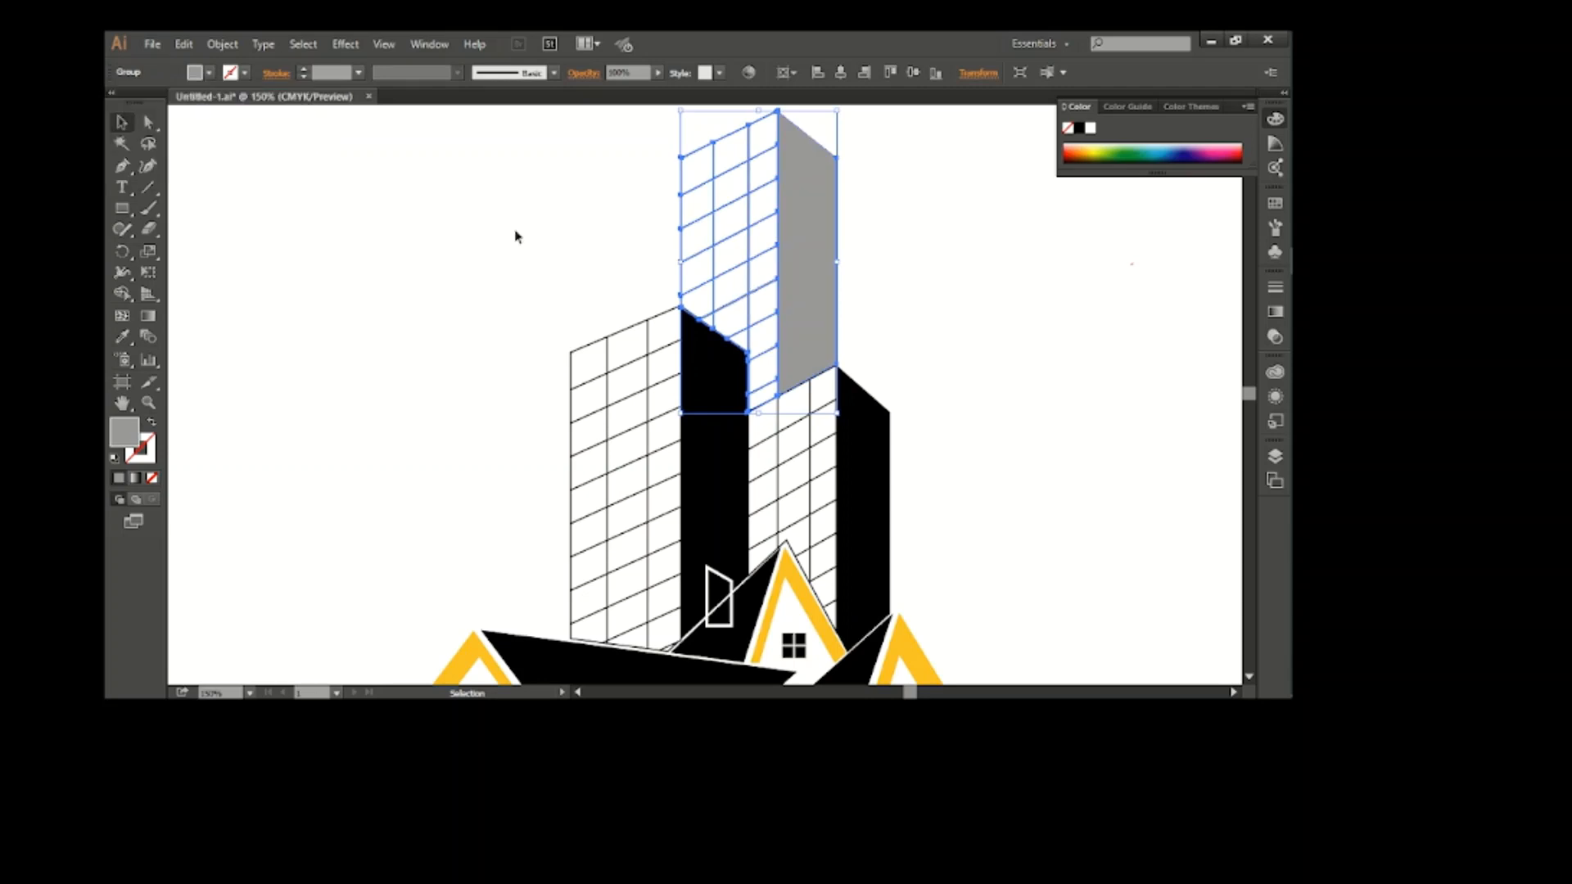
pyautogui.click(516, 235)
# Expand the left tower's fills and strokes into shapes, and fill it with dark navy blue
pyautogui.click(559, 373)
pyautogui.click(222, 43)
pyautogui.click(251, 229)
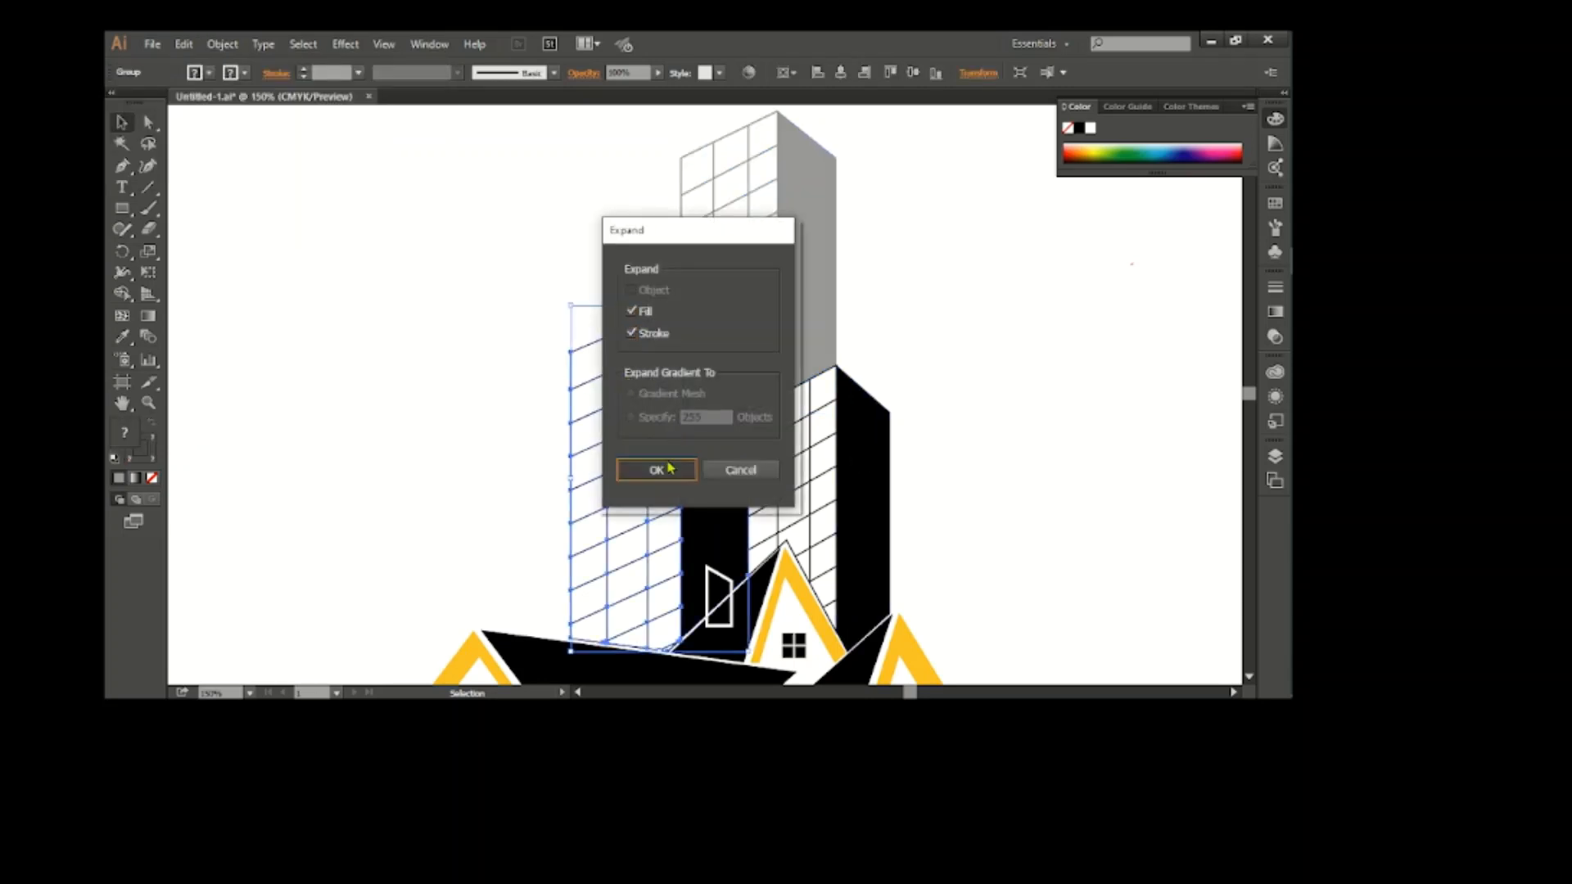
pyautogui.click(660, 466)
pyautogui.click(194, 72)
pyautogui.click(153, 112)
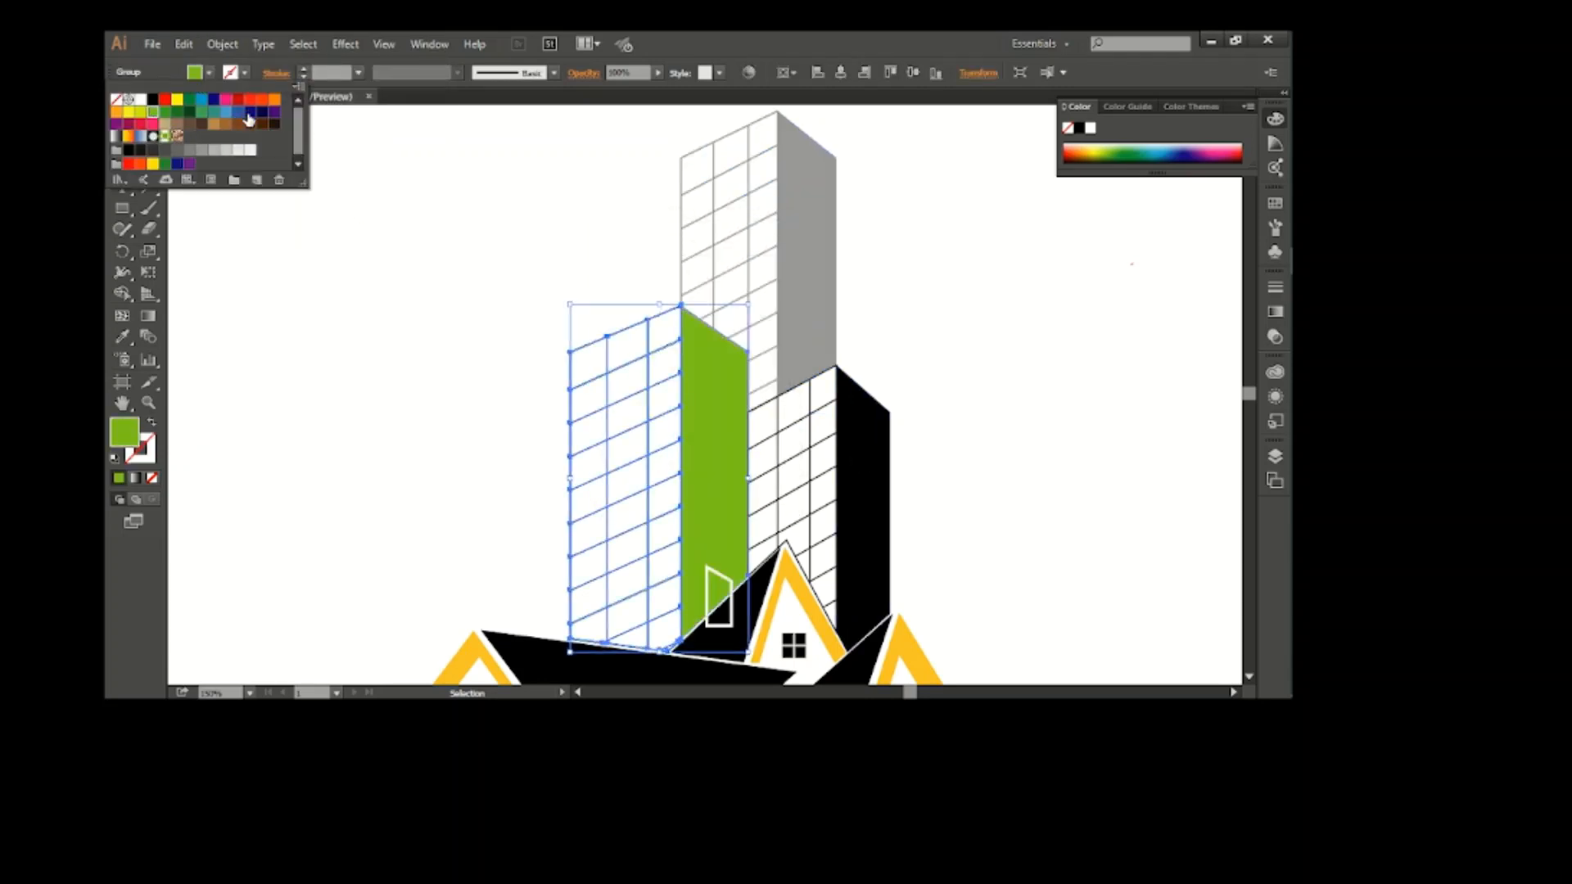
pyautogui.click(248, 120)
# Expand the right tower's fills and strokes into shapes, and fill it with medium blue
pyautogui.click(855, 501)
pyautogui.click(222, 43)
pyautogui.click(250, 230)
pyautogui.click(660, 463)
pyautogui.click(194, 73)
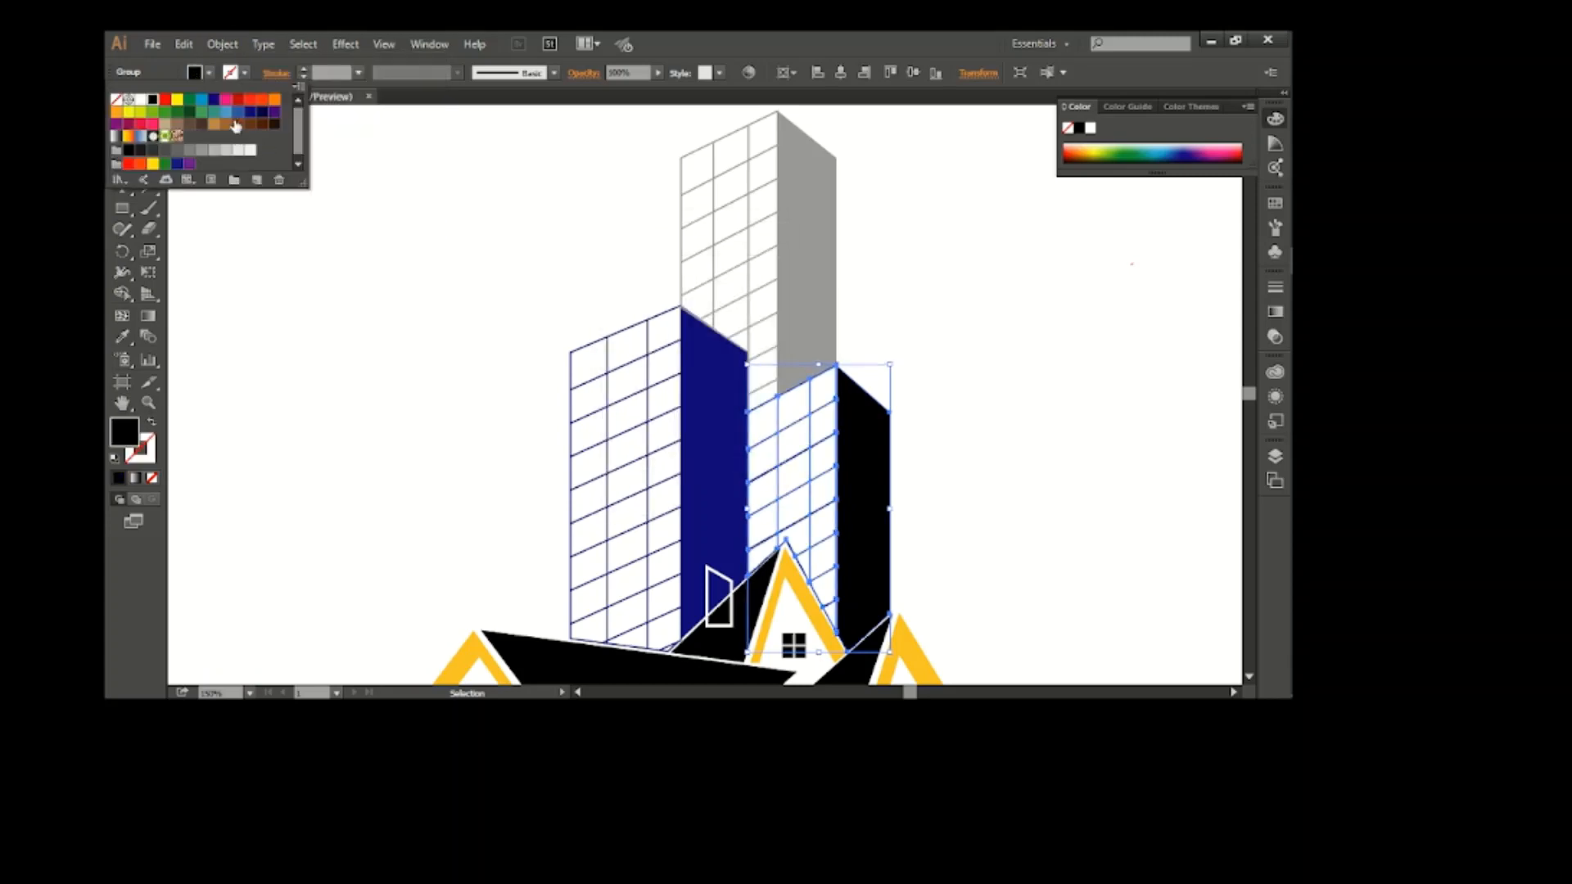
pyautogui.click(236, 125)
# Ungroup the rear house so its parts can be selected separately
pyautogui.scroll(-5, 627, 396)
pyautogui.rightClick(777, 380)
pyautogui.click(821, 475)
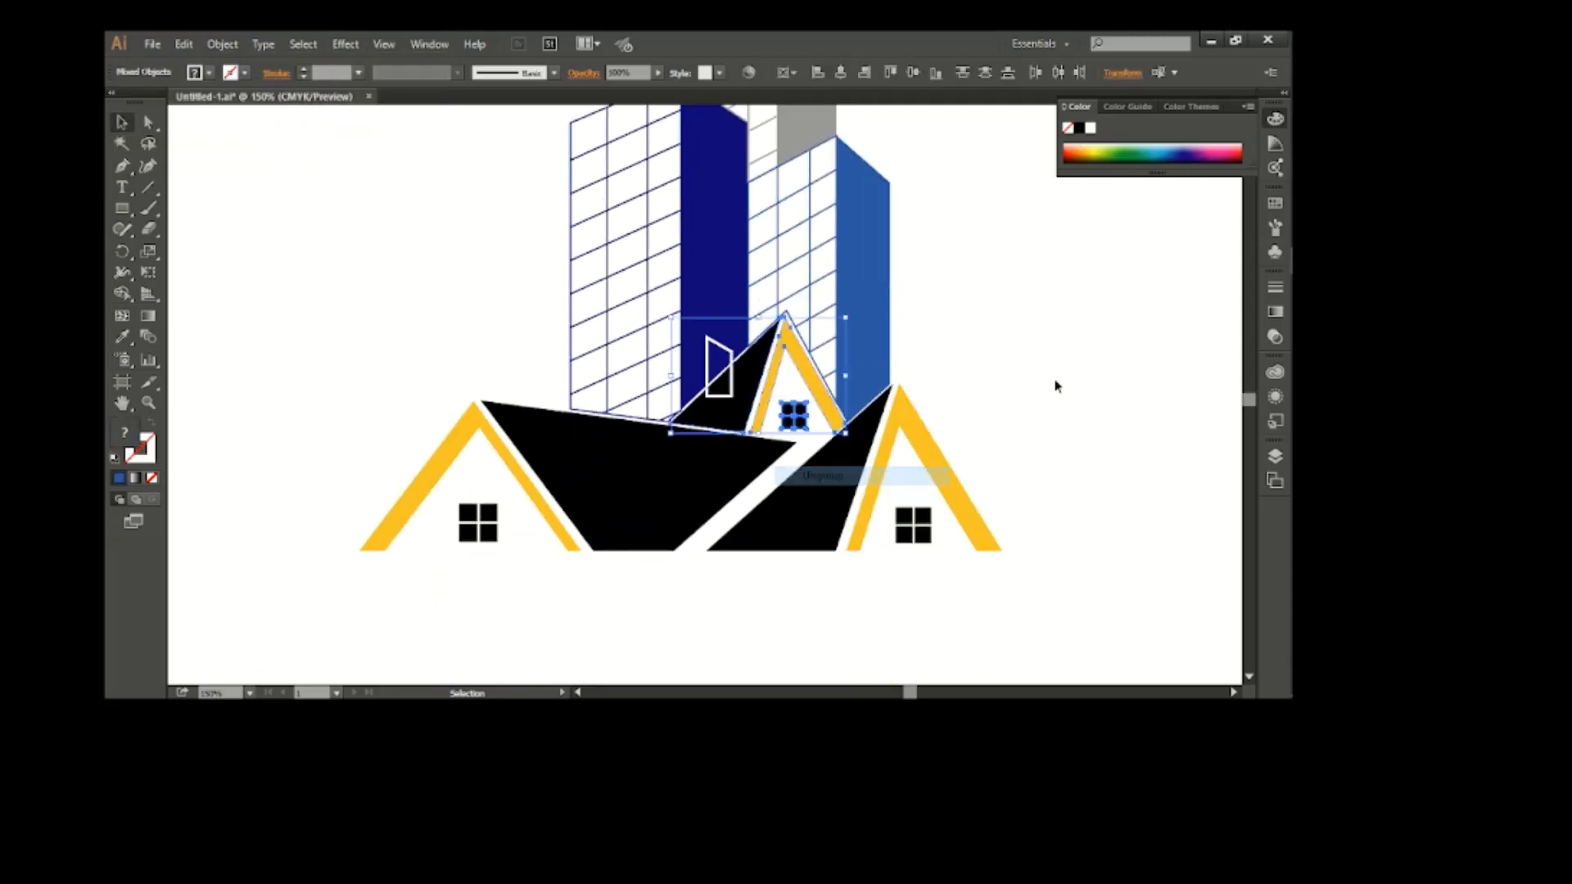
pyautogui.click(1055, 386)
# Recolour the gable frames of all three houses light green
pyautogui.click(923, 443)
pyautogui.keyDown('shift'); pyautogui.click(811, 375); pyautogui.keyUp('shift')
pyautogui.keyDown('shift'); pyautogui.click(475, 416); pyautogui.keyUp('shift')
pyautogui.click(194, 72)
pyautogui.click(116, 112)
pyautogui.click(153, 112)
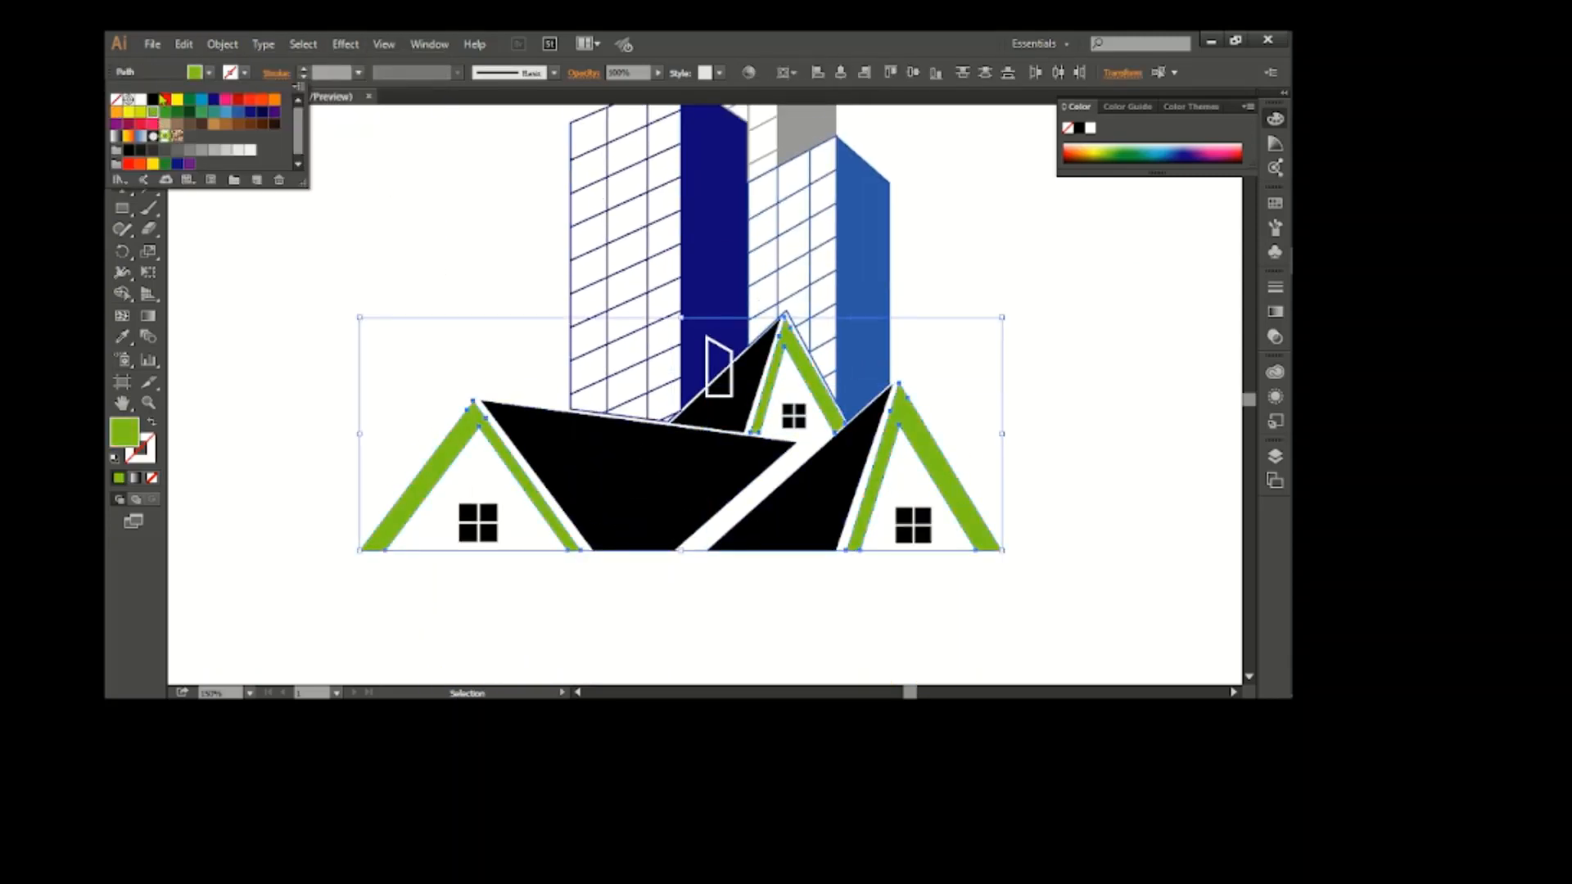
pyautogui.click(351, 206)
# Recolour the three black roof shapes light blue
pyautogui.scroll(1, 706, 482)
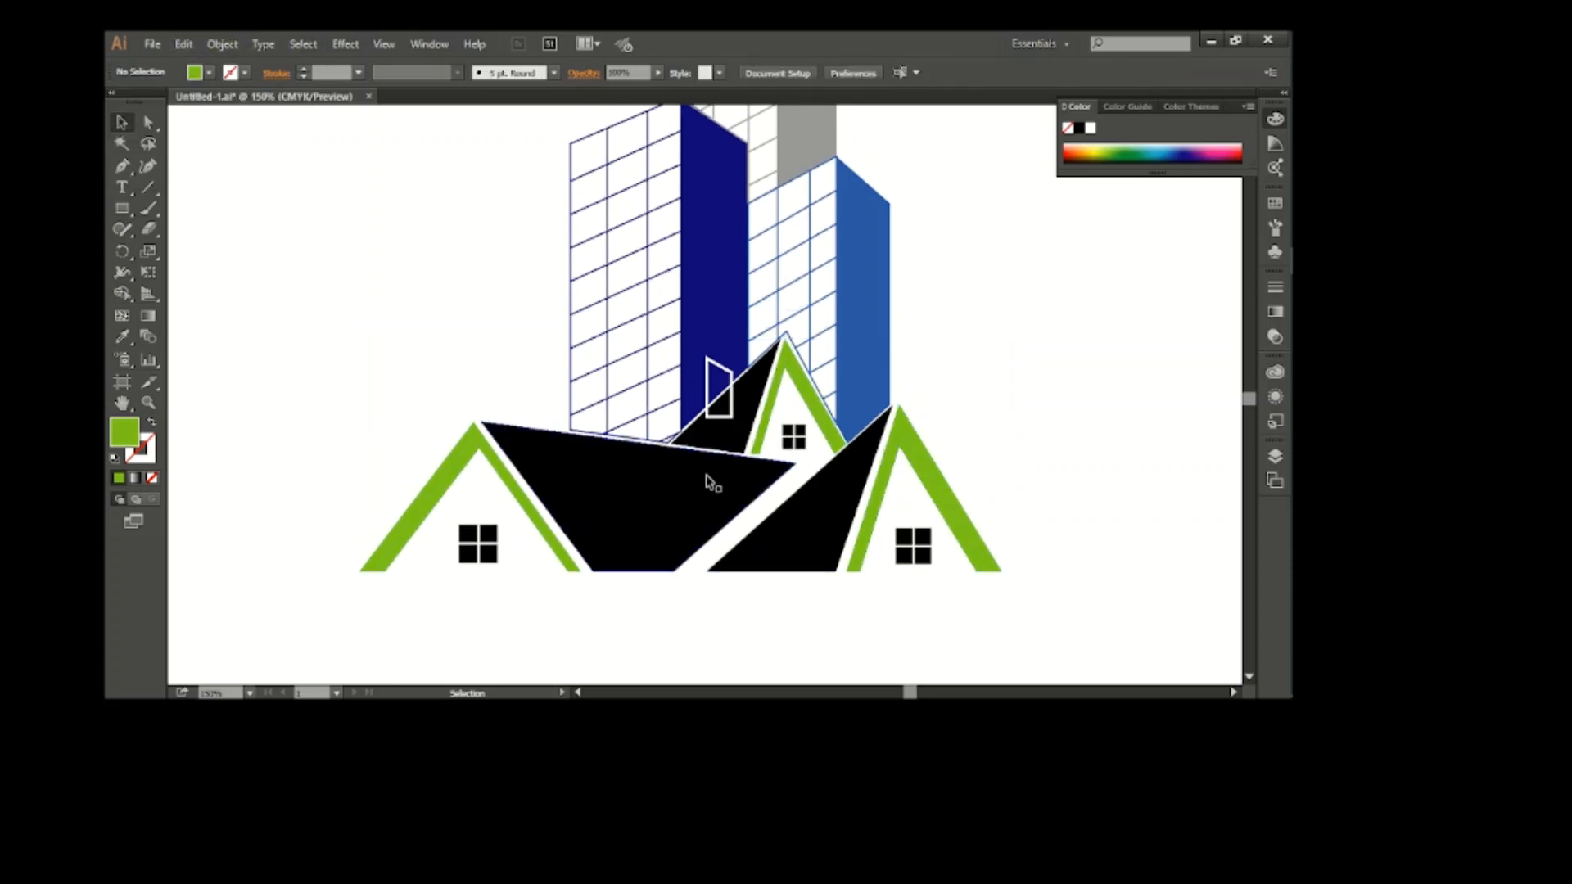
pyautogui.click(673, 449)
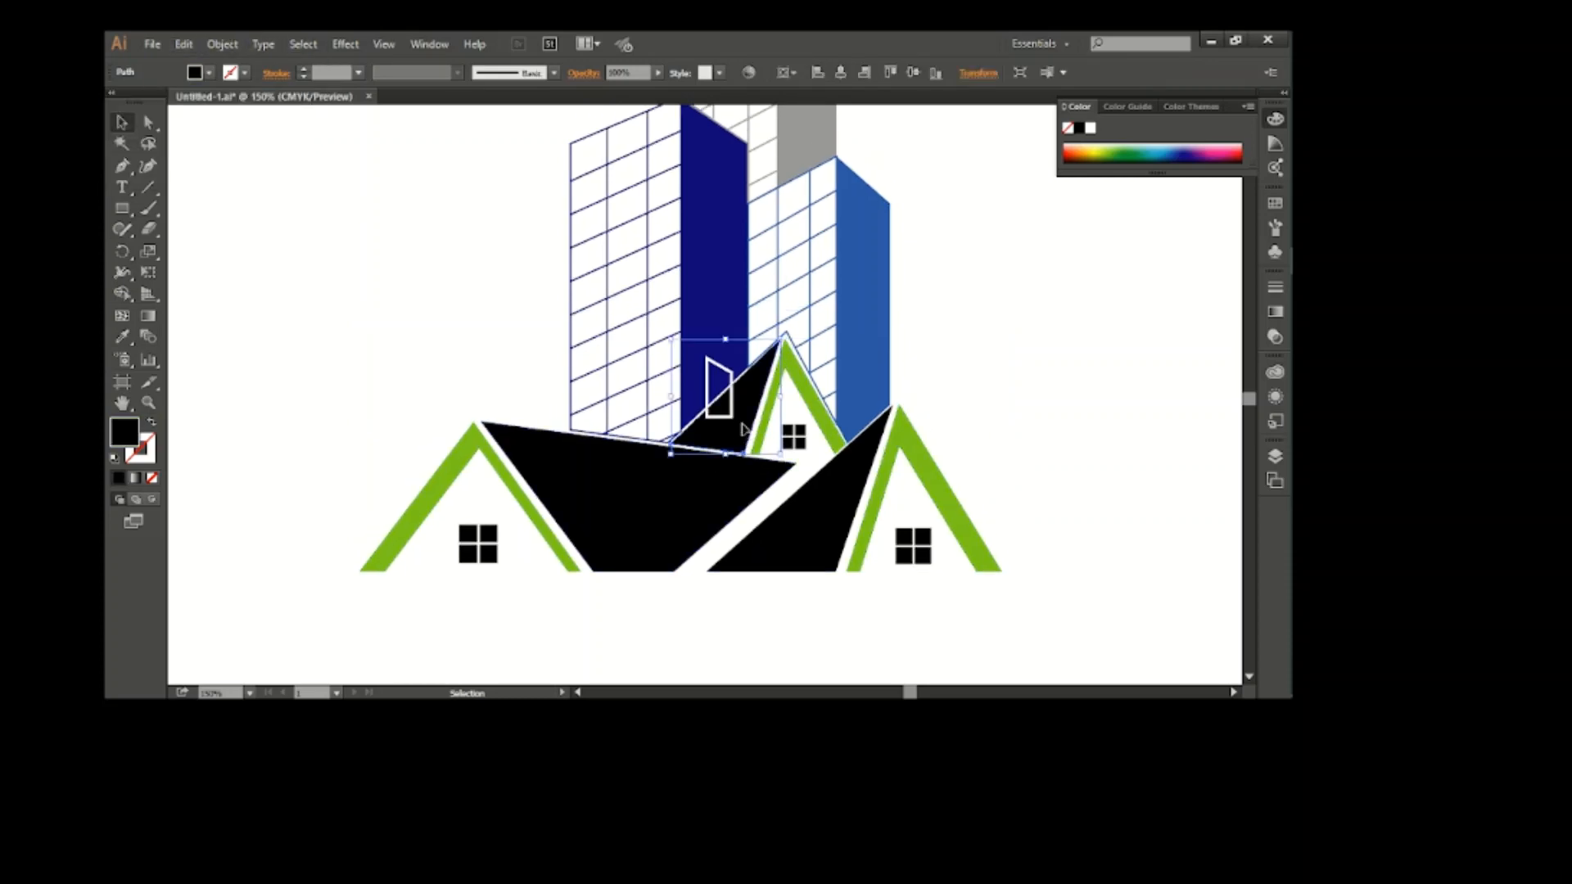
pyautogui.click(197, 73)
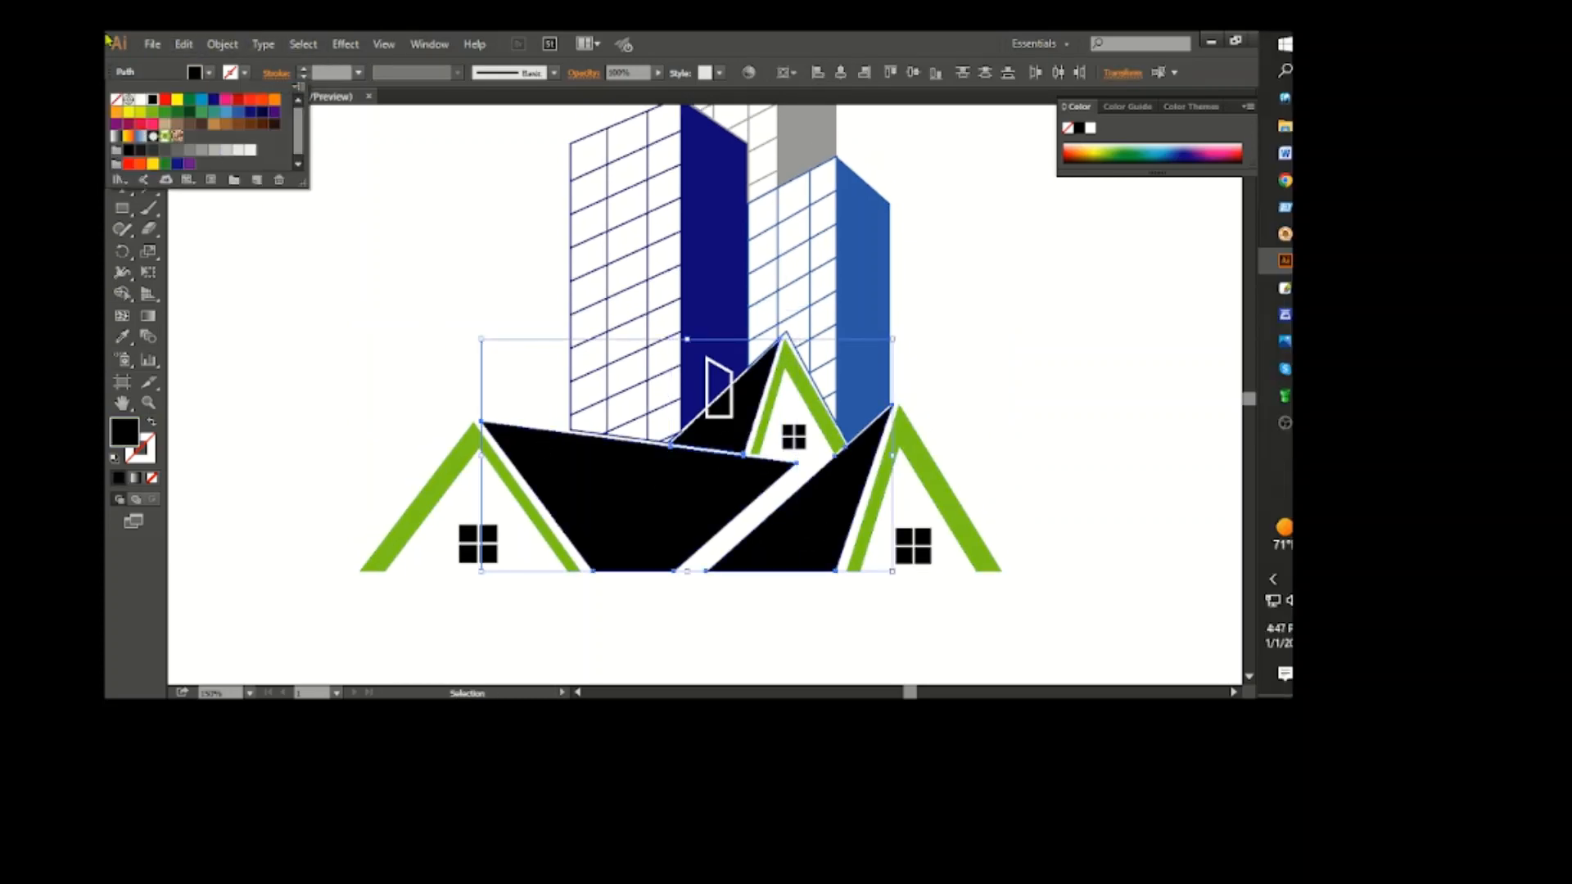
pyautogui.click(116, 112)
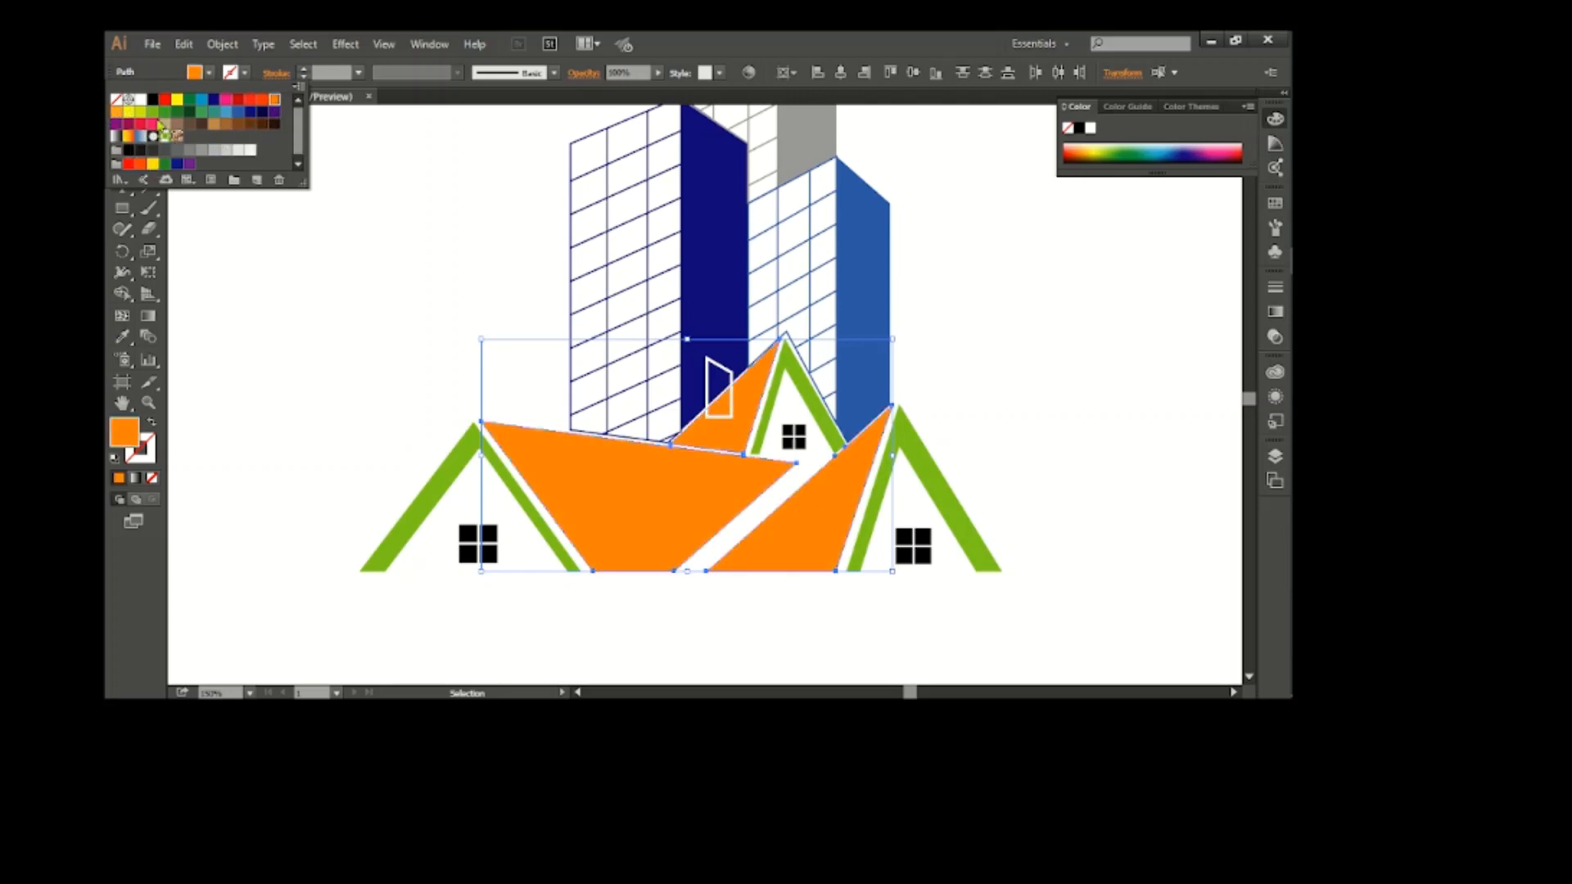
pyautogui.click(202, 100)
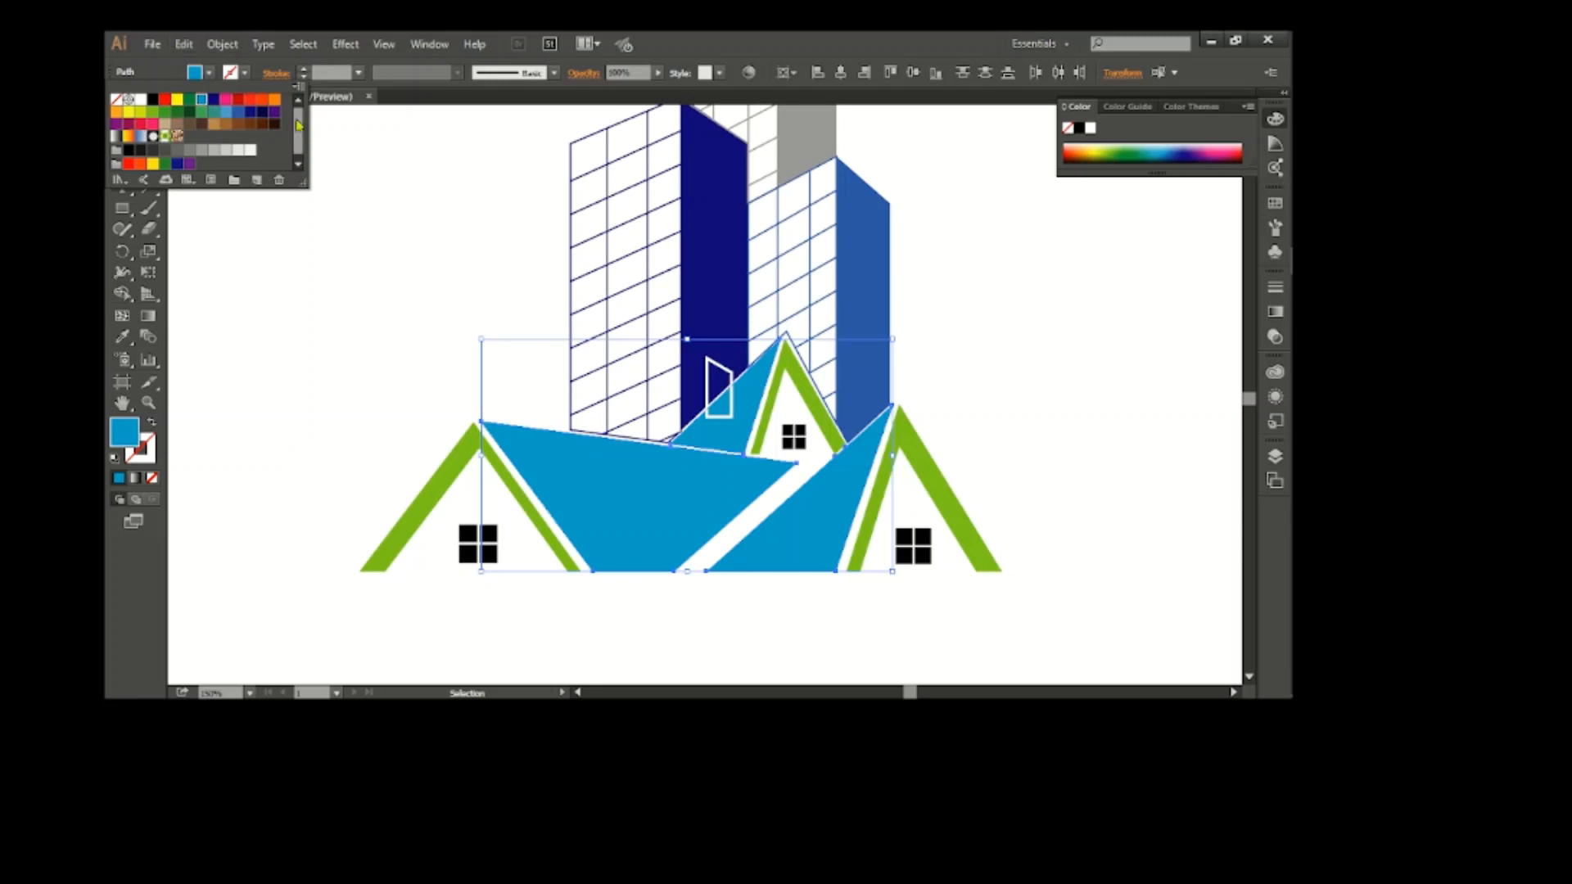
pyautogui.click(352, 263)
# Try a grey fill on the three four-pane windows, and undo it
pyautogui.click(913, 546)
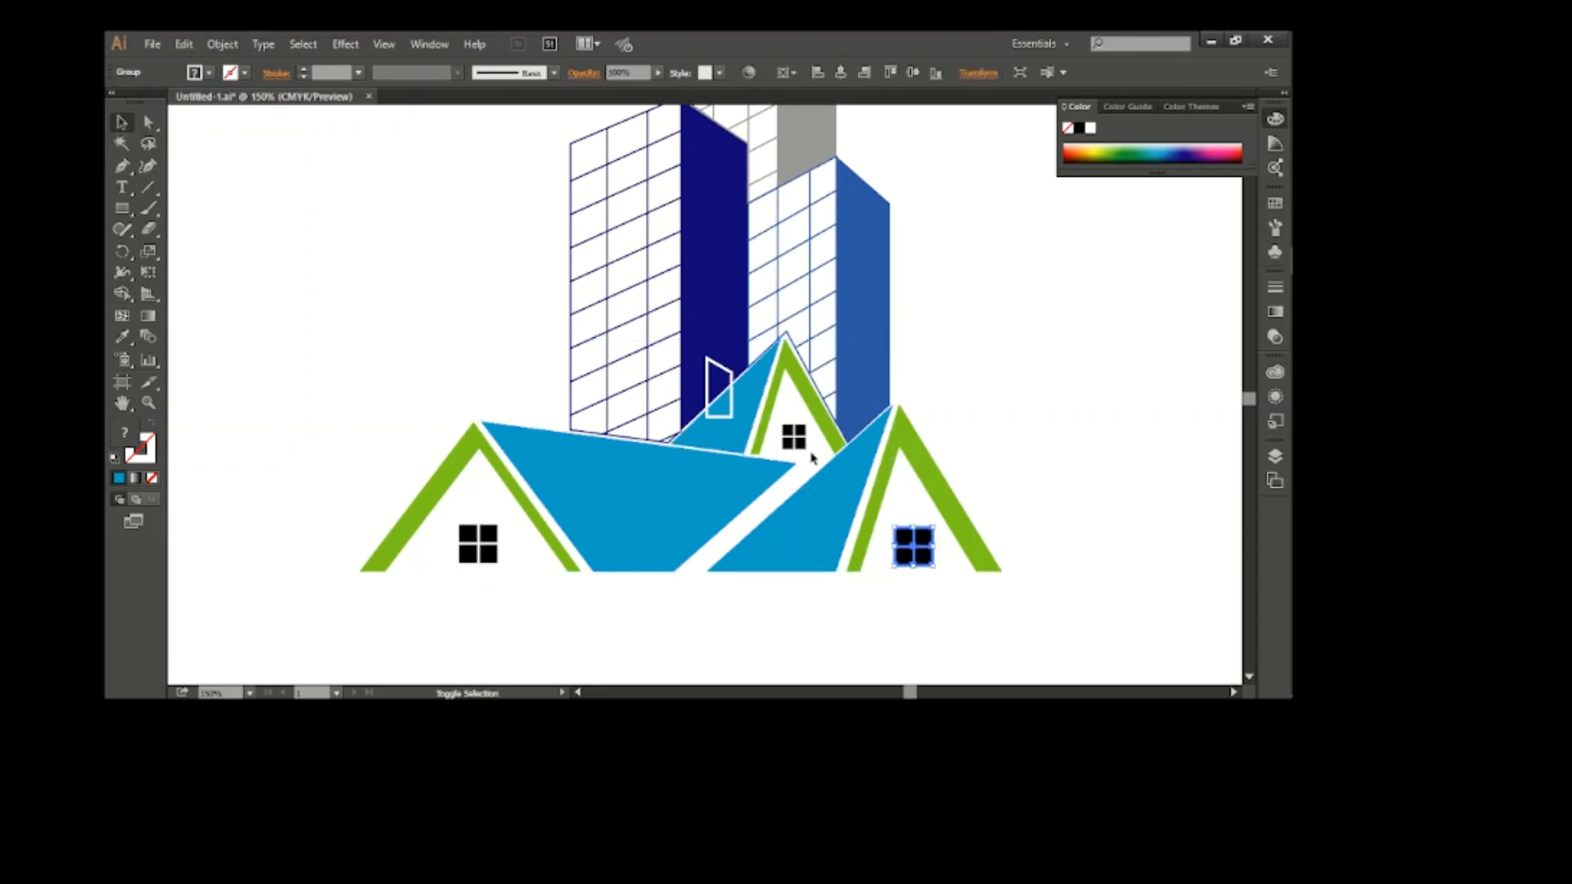
pyautogui.keyDown('shift'); pyautogui.click(793, 436); pyautogui.keyUp('shift')
pyautogui.keyDown('shift'); pyautogui.click(479, 544); pyautogui.keyUp('shift')
pyautogui.click(196, 72)
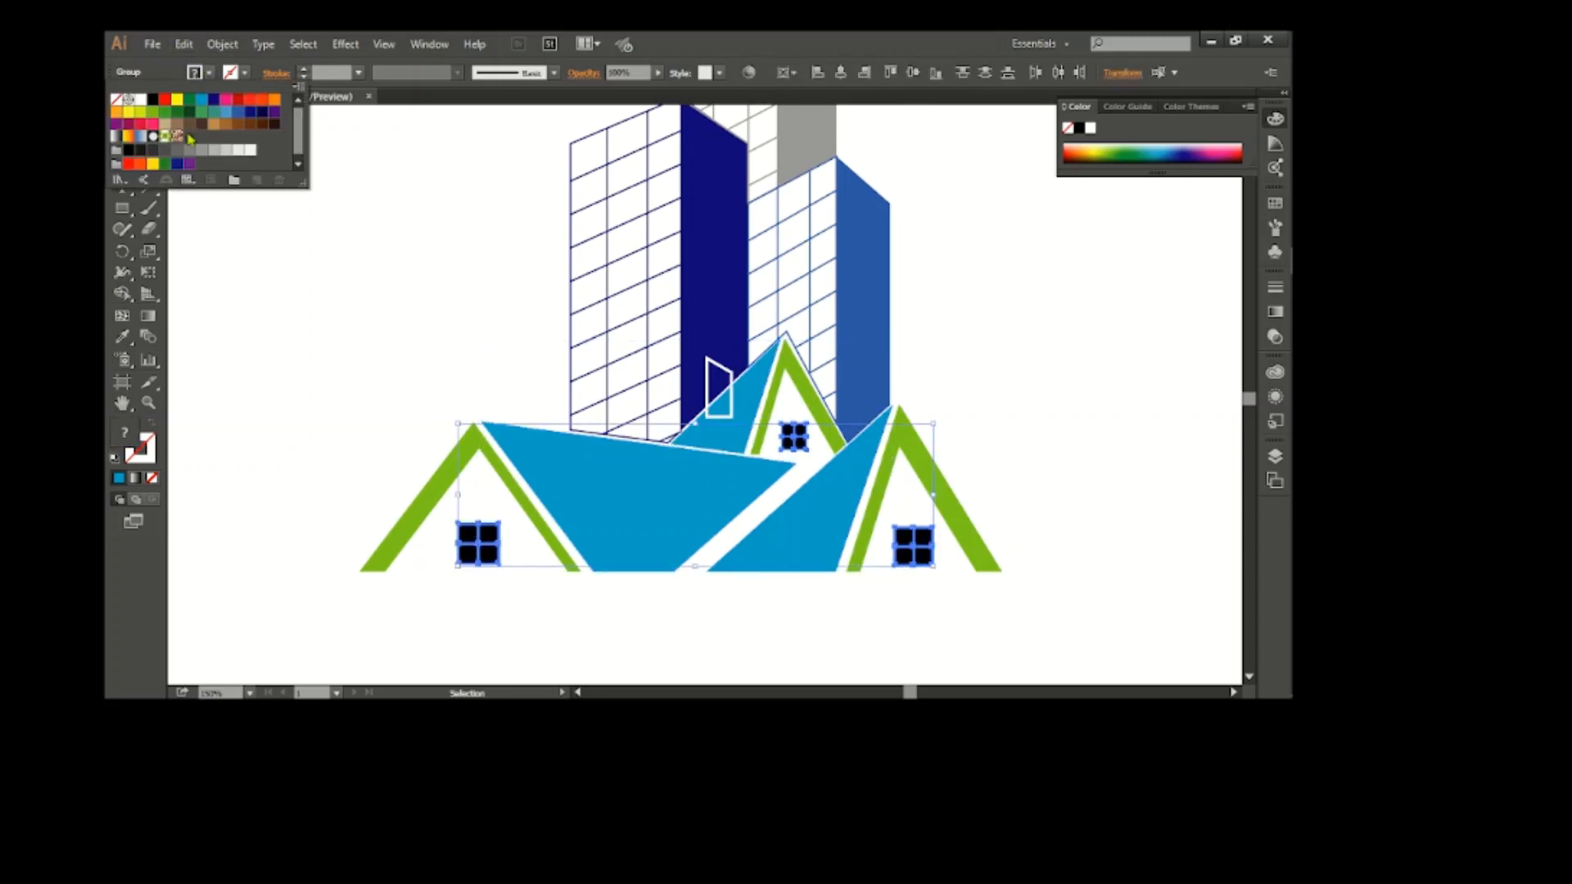
pyautogui.click(190, 150)
pyautogui.hotkey('ctrl', 'z')
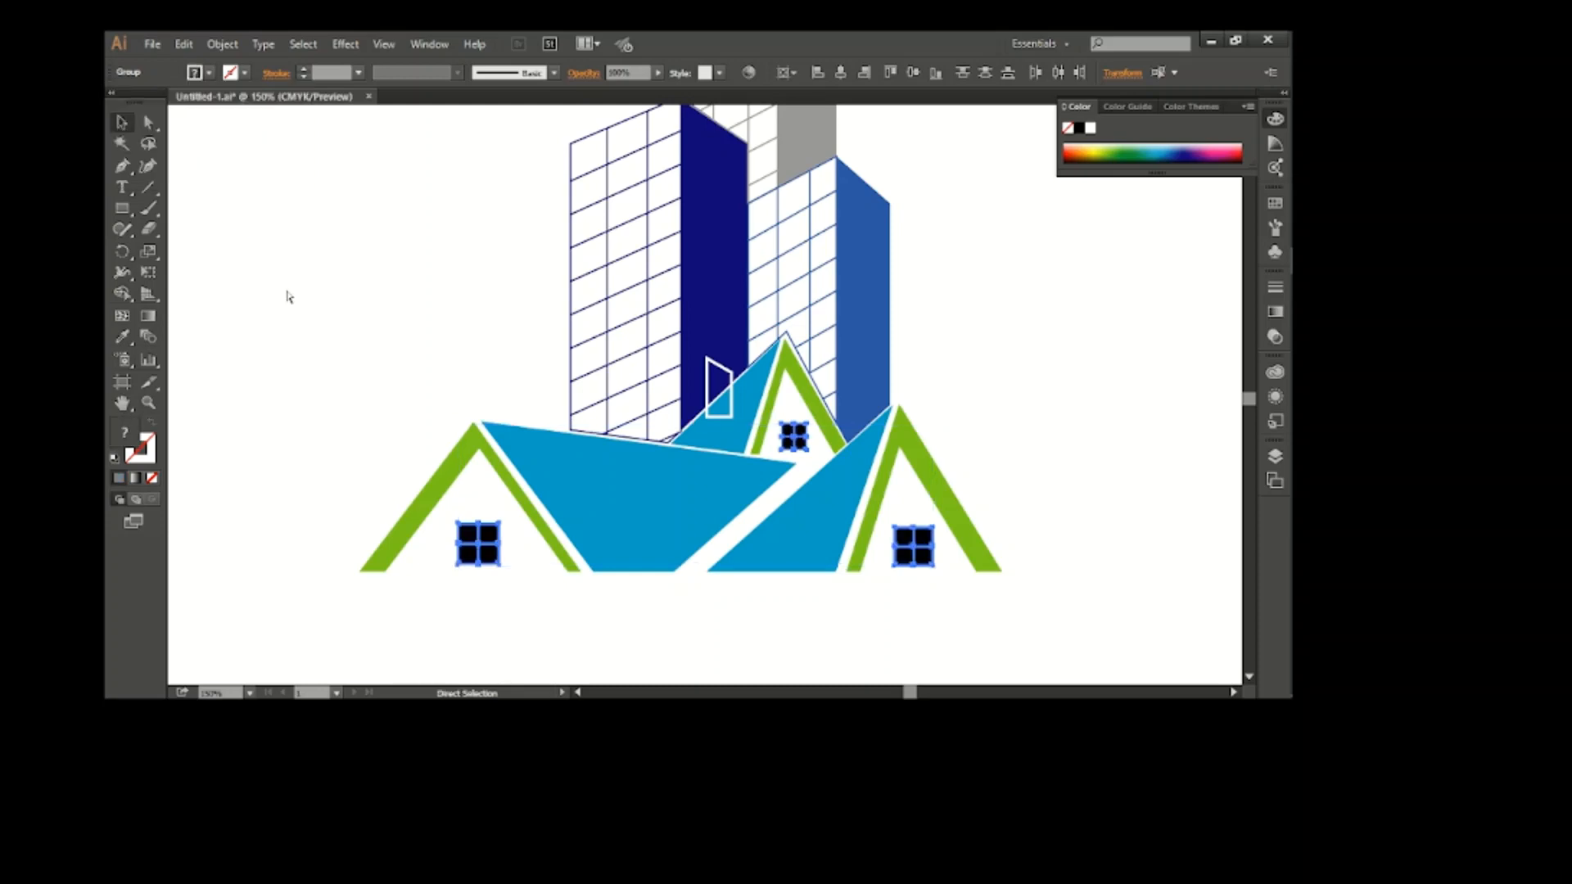
pyautogui.click(290, 305)
# Draw a thin ground wedge with the Pen tool, tapering outward from the right gable's outer foot along the baseline
pyautogui.scroll(-1, 984, 497)
pyautogui.hscroll(2, 914, 572)
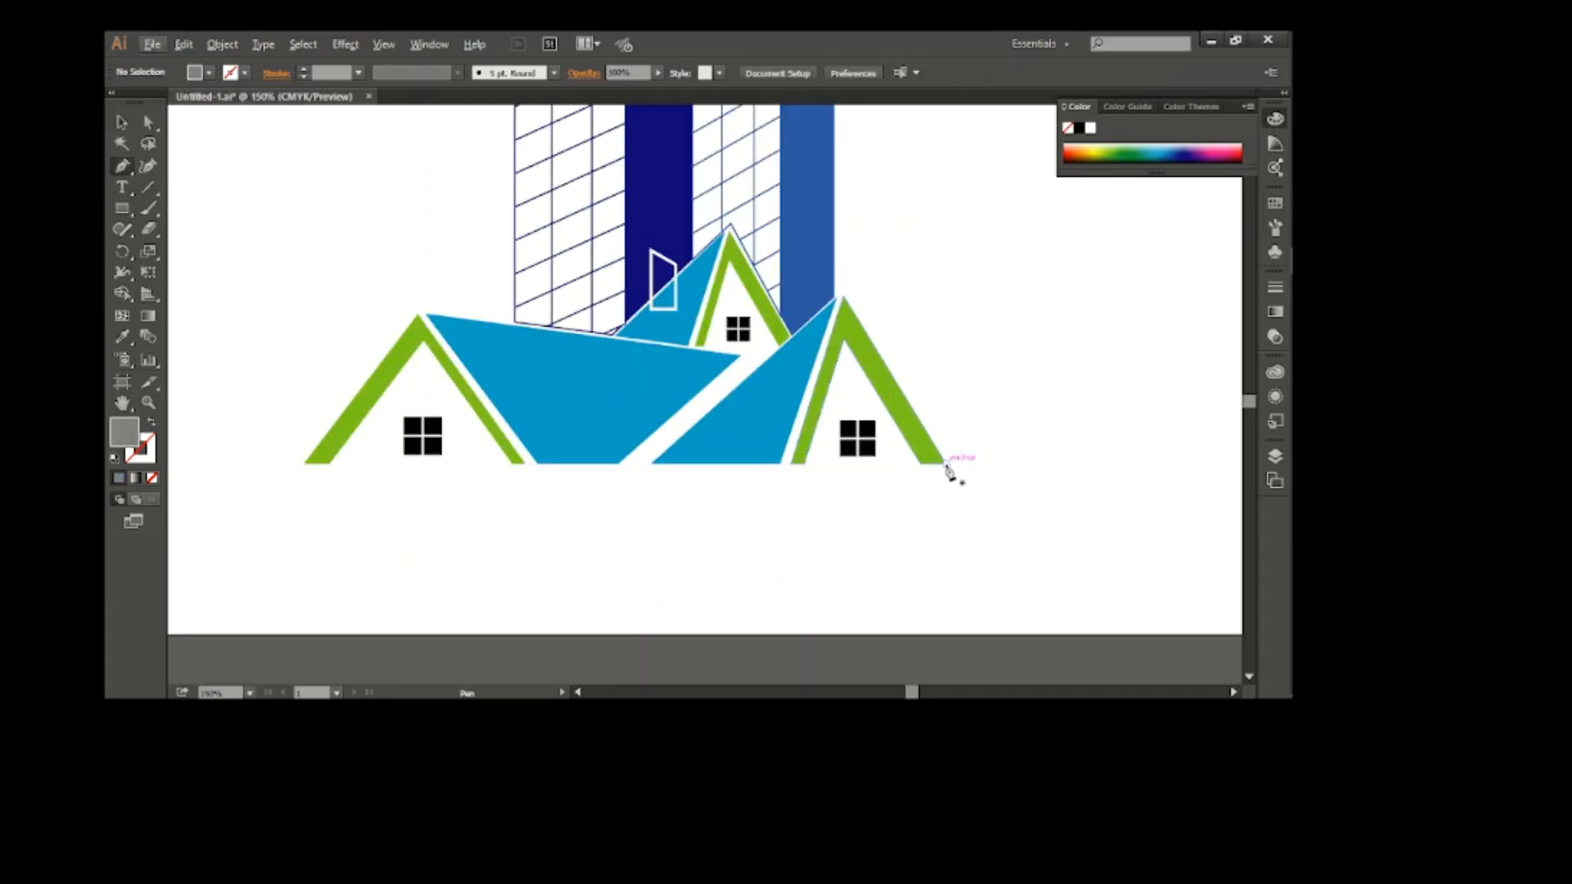
pyautogui.click(945, 464)
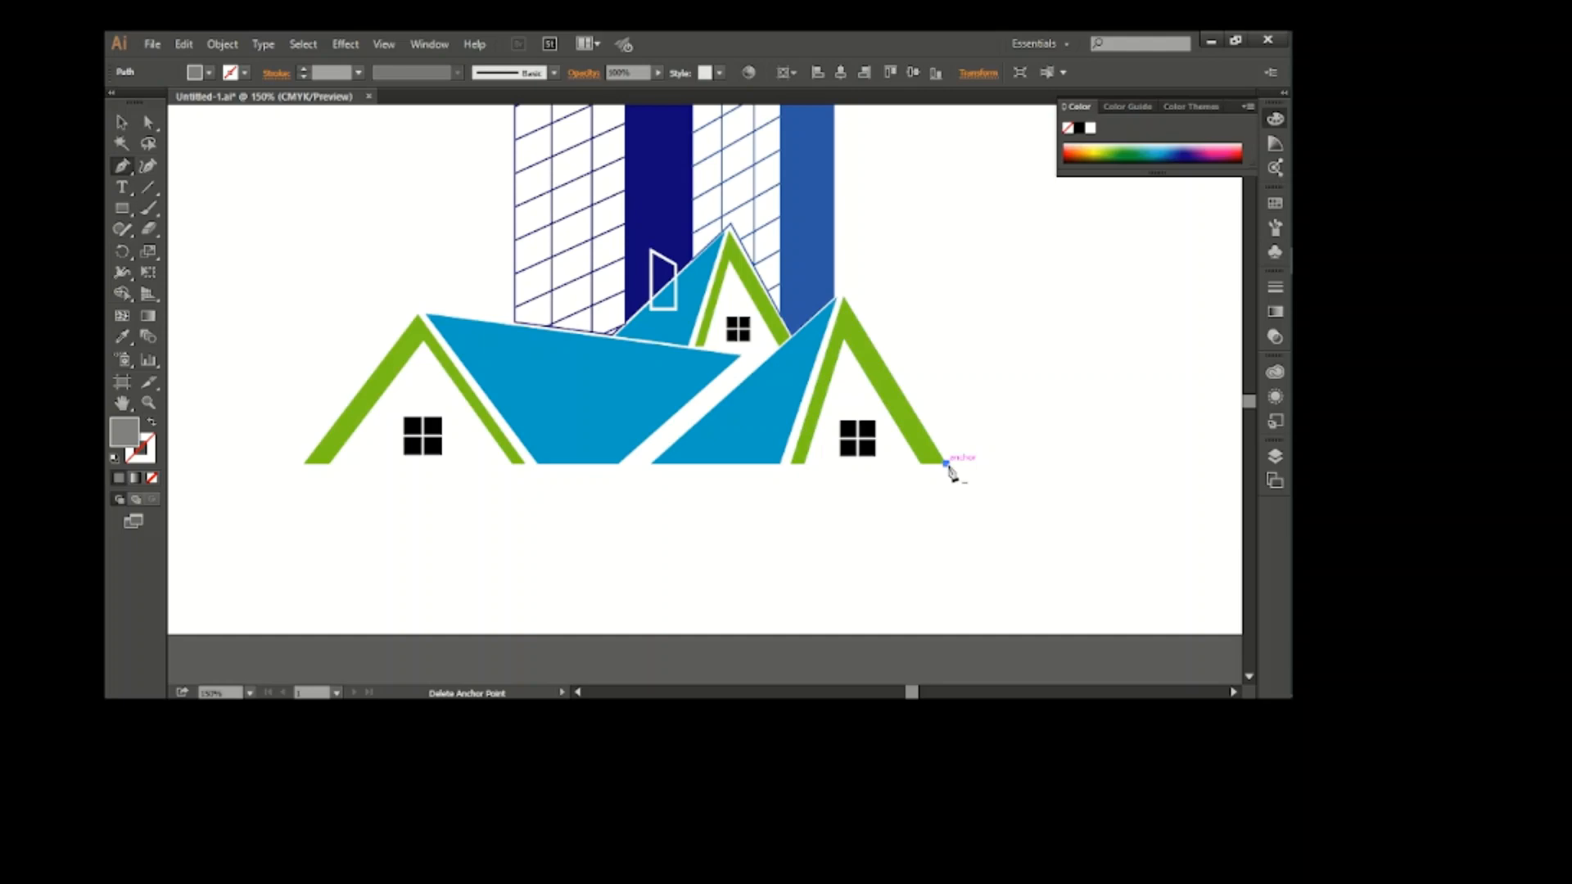
pyautogui.click(1030, 465)
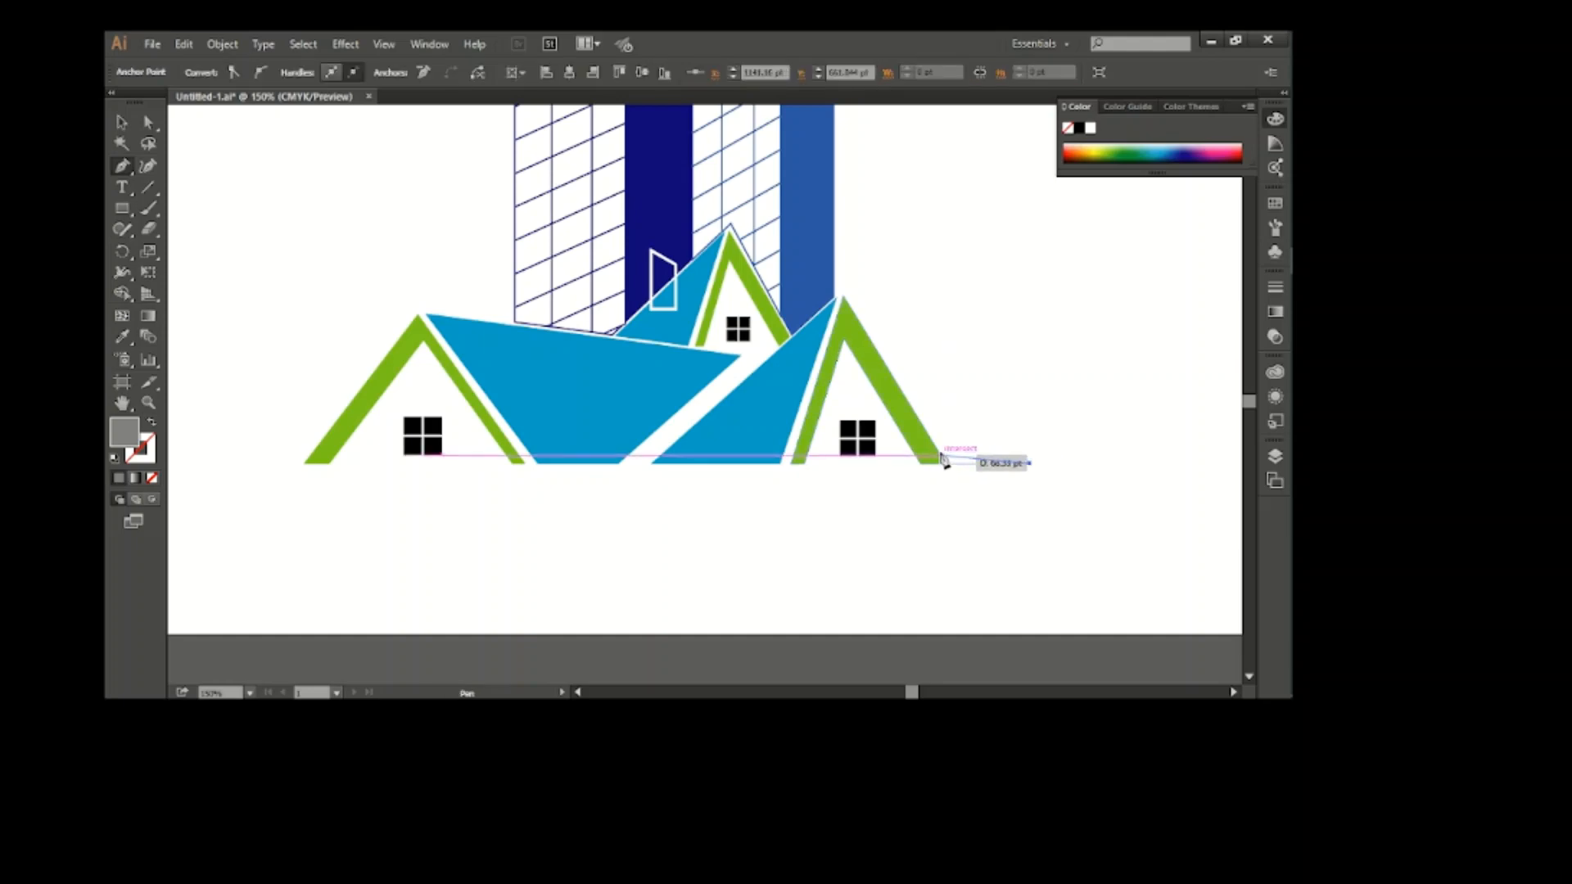
pyautogui.click(941, 455)
pyautogui.click(944, 463)
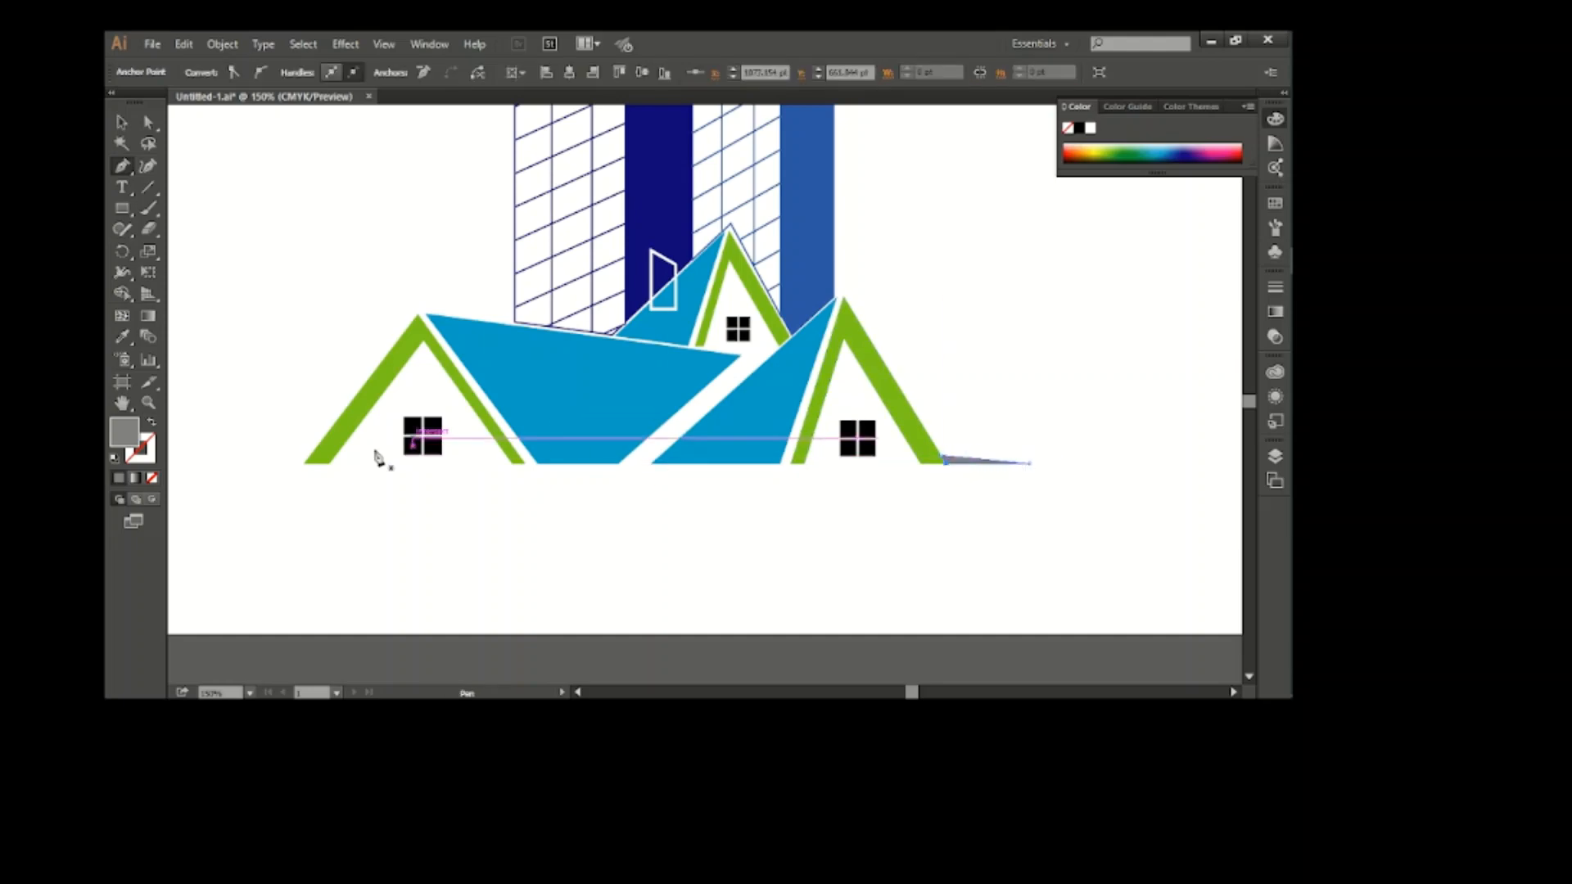
# Draw a matching thin ground wedge tapering outward from the left gable's outer foot along the baseline
pyautogui.click(304, 464)
pyautogui.click(236, 463)
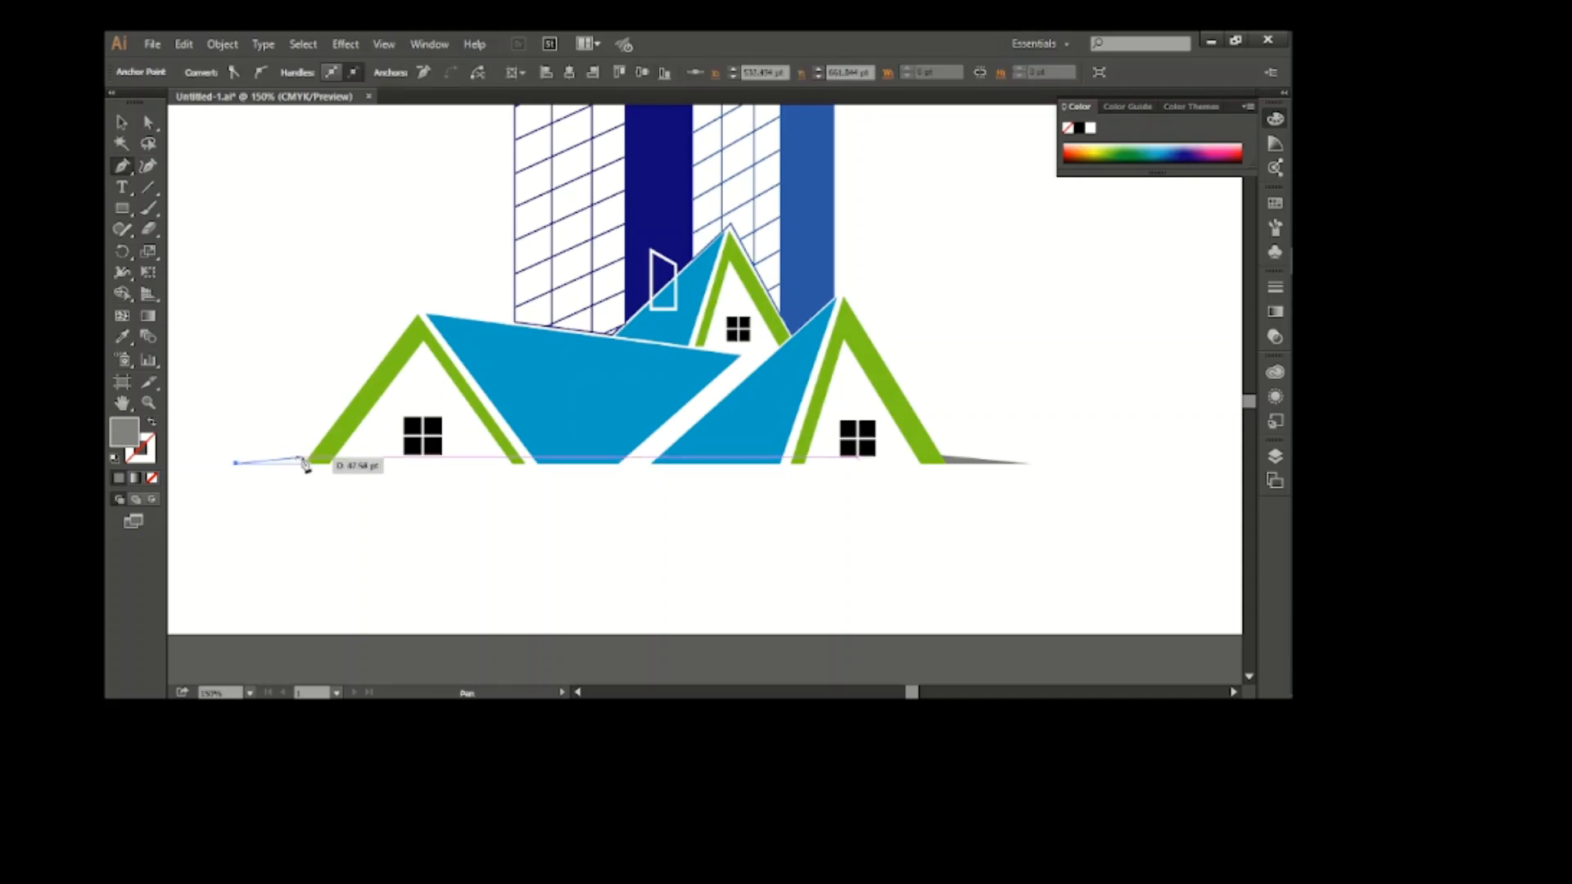
pyautogui.click(310, 455)
pyautogui.click(304, 463)
pyautogui.press('v')
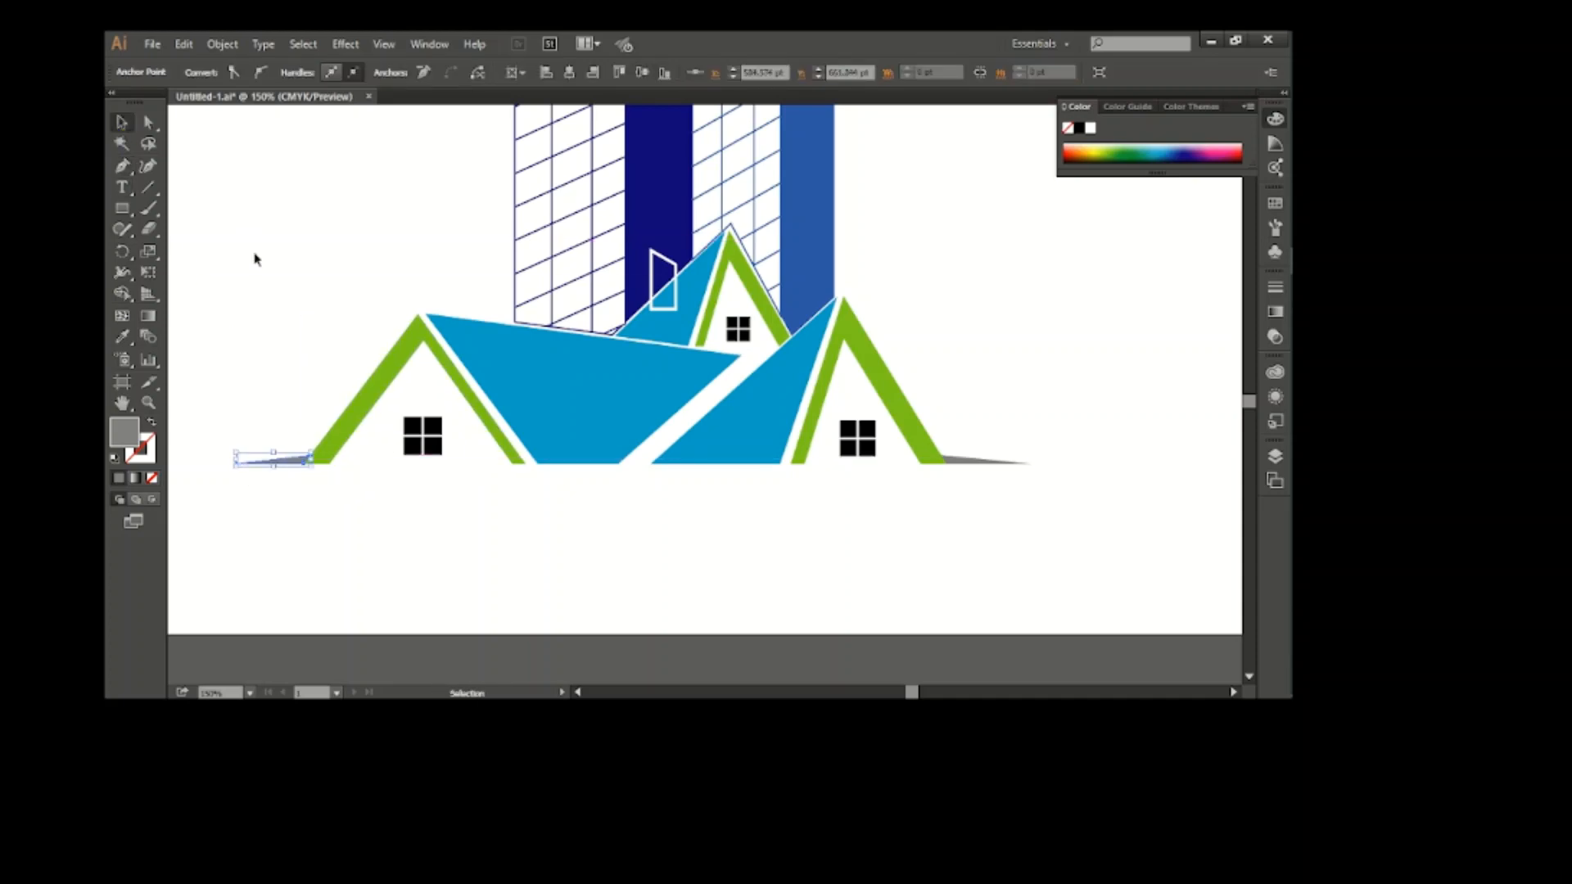
# Give both ground wedges the gables' green fill with the Eyedropper
pyautogui.keyDown('shift'); pyautogui.click(993, 461); pyautogui.keyUp('shift')
pyautogui.click(122, 337)
pyautogui.click(393, 360)
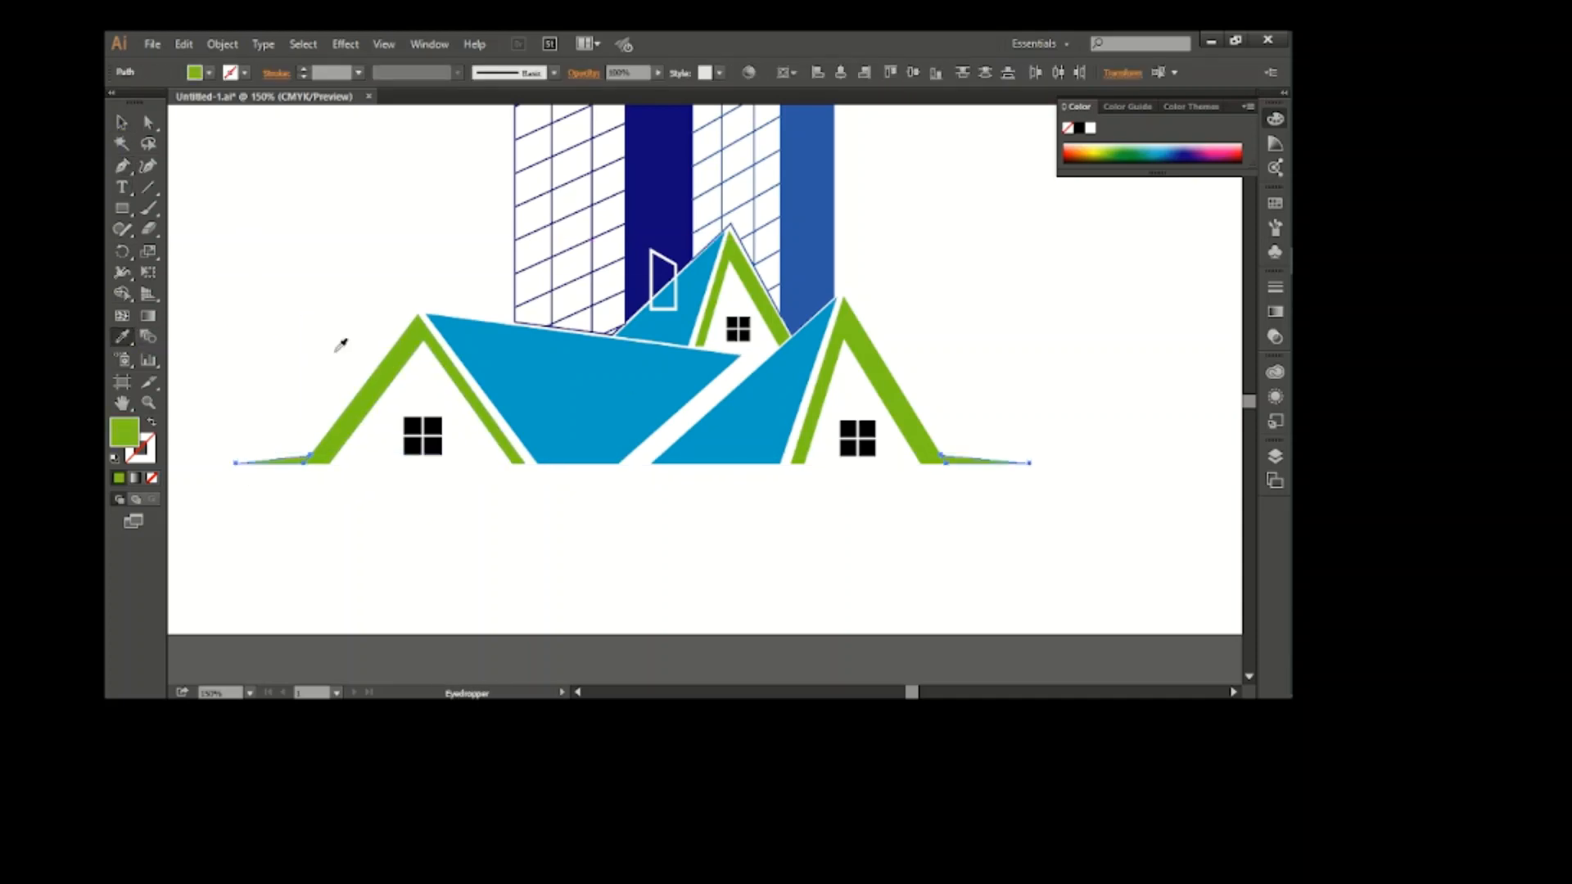
# Group the houses, towers and ground wedges into one object
pyautogui.click(124, 128)
pyautogui.moveTo(297, 173); pyautogui.dragTo(1056, 584)
pyautogui.hotkey('ctrl', 'g')
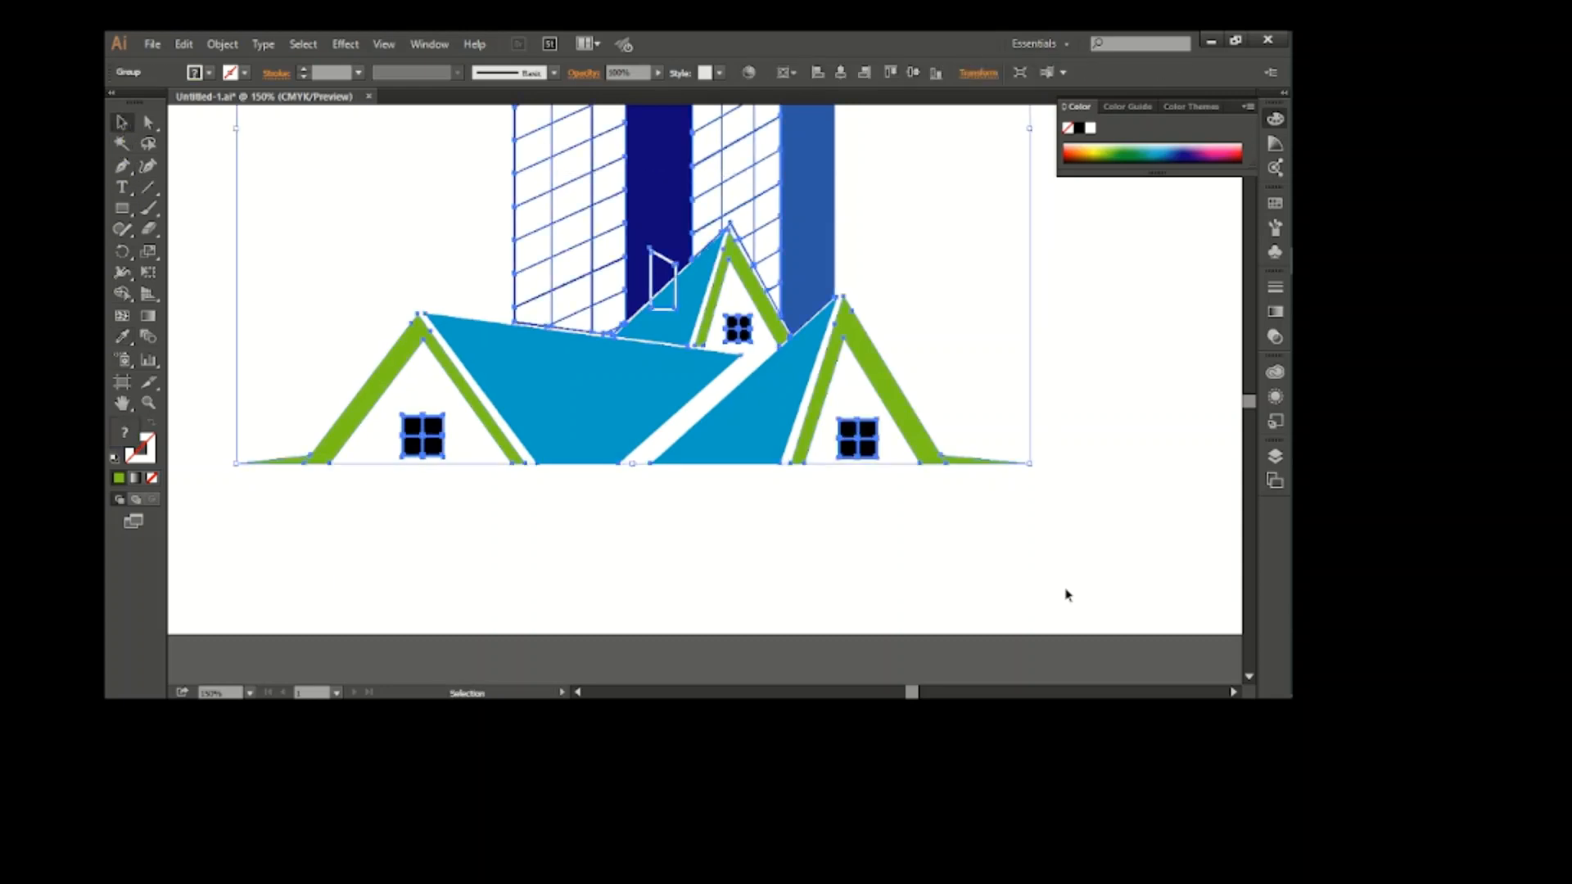
pyautogui.click(783, 531)
pyautogui.scroll(3, 762, 525)
pyautogui.hotkey('ctrl', '0')
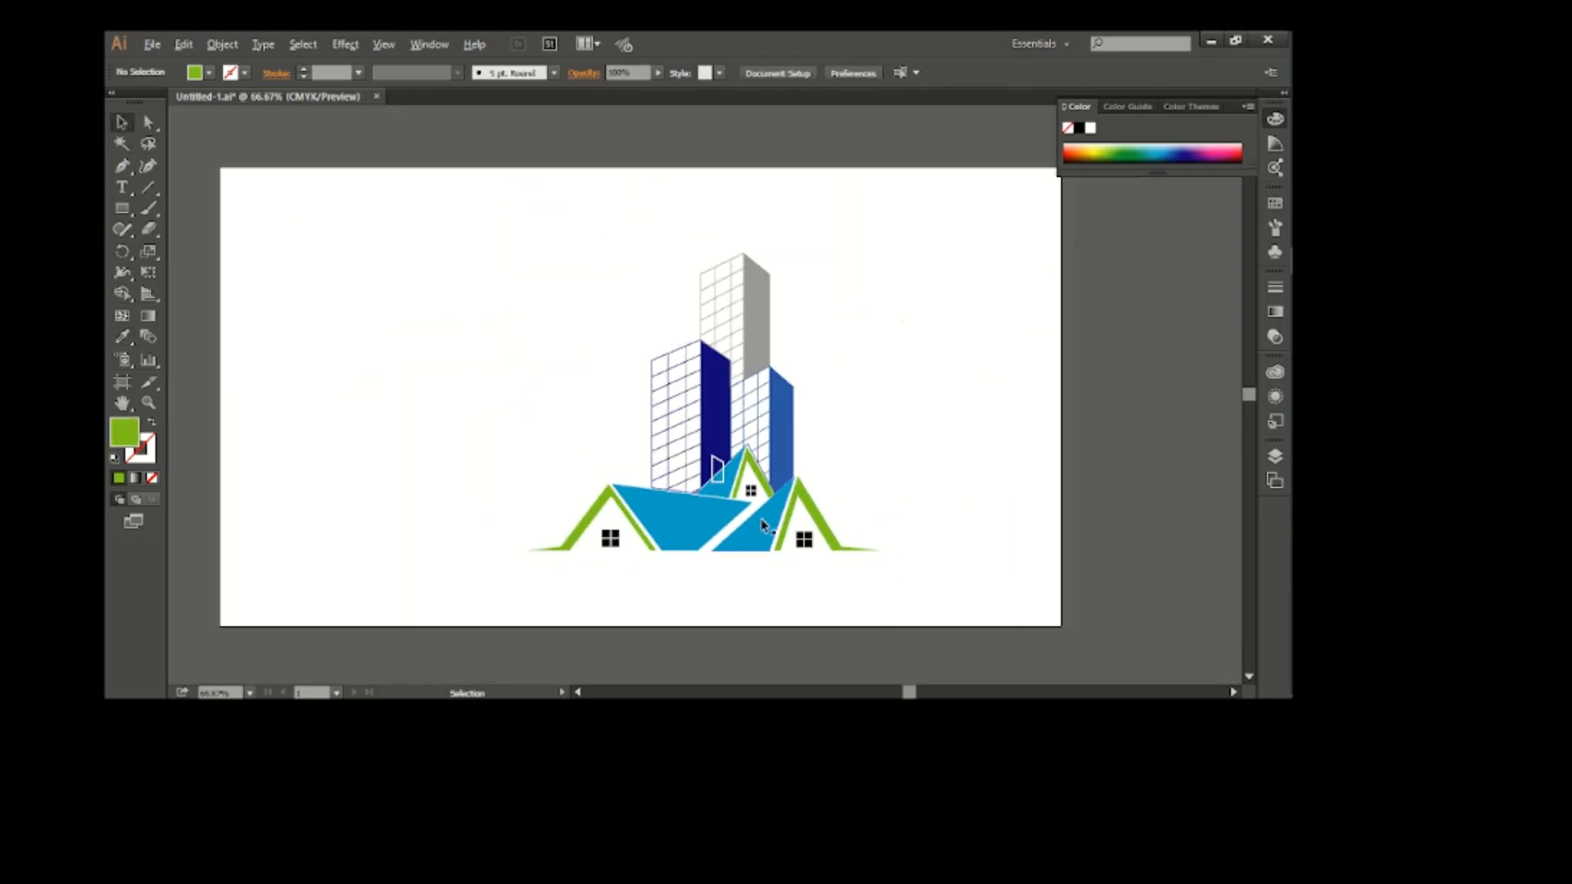
# Add the text "Company Name" below the houses and enlarge it to about 71 pt
pyautogui.press('t')
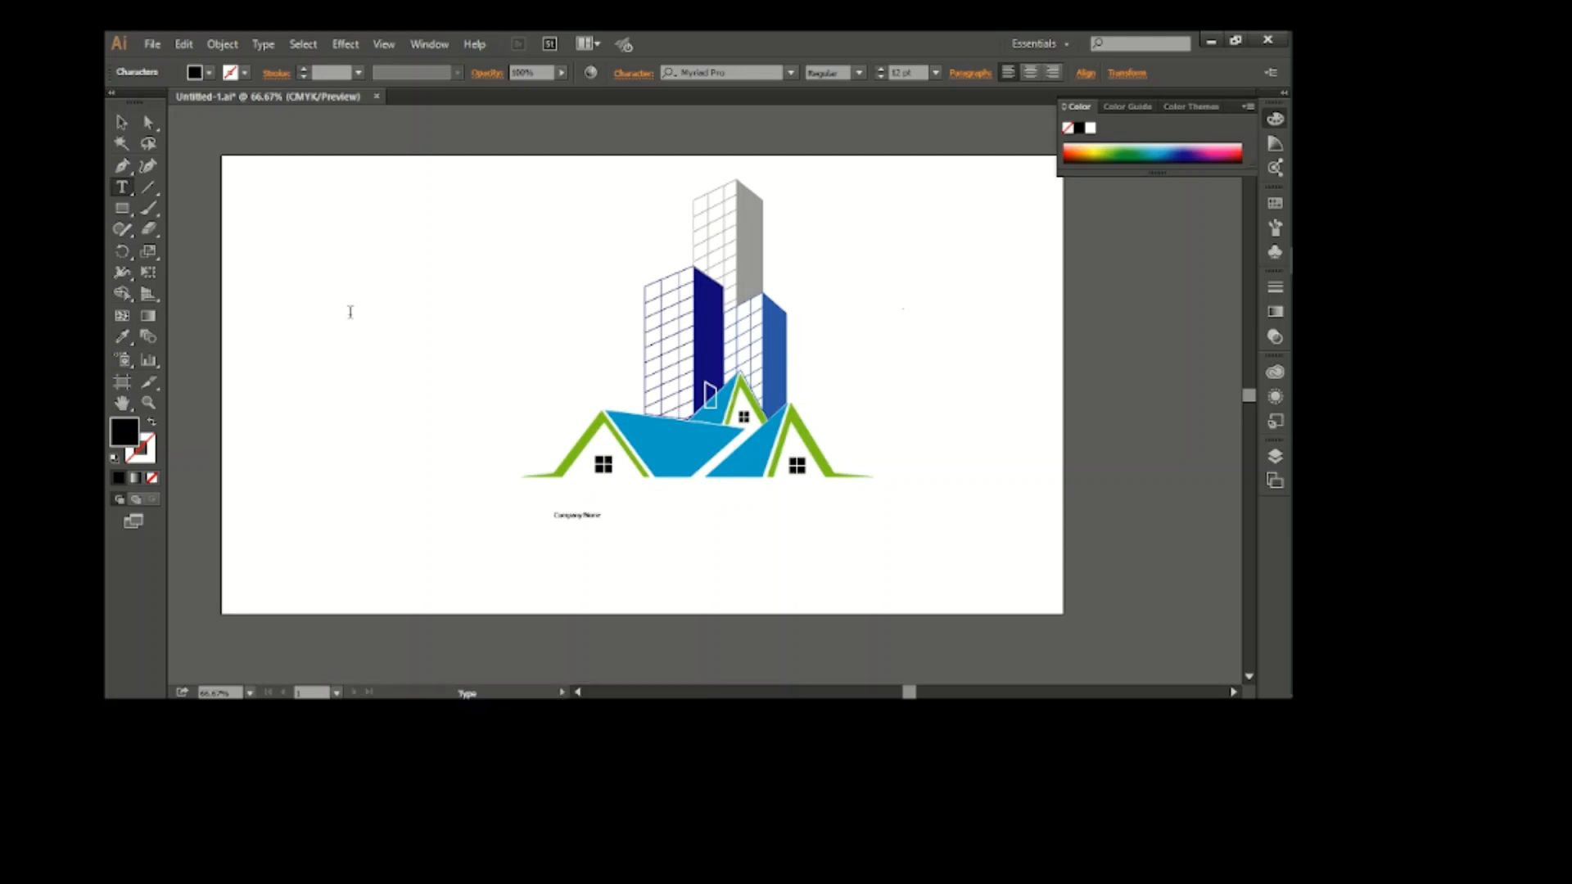
pyautogui.click(122, 123)
pyautogui.moveTo(602, 509); pyautogui.dragTo(804, 485)
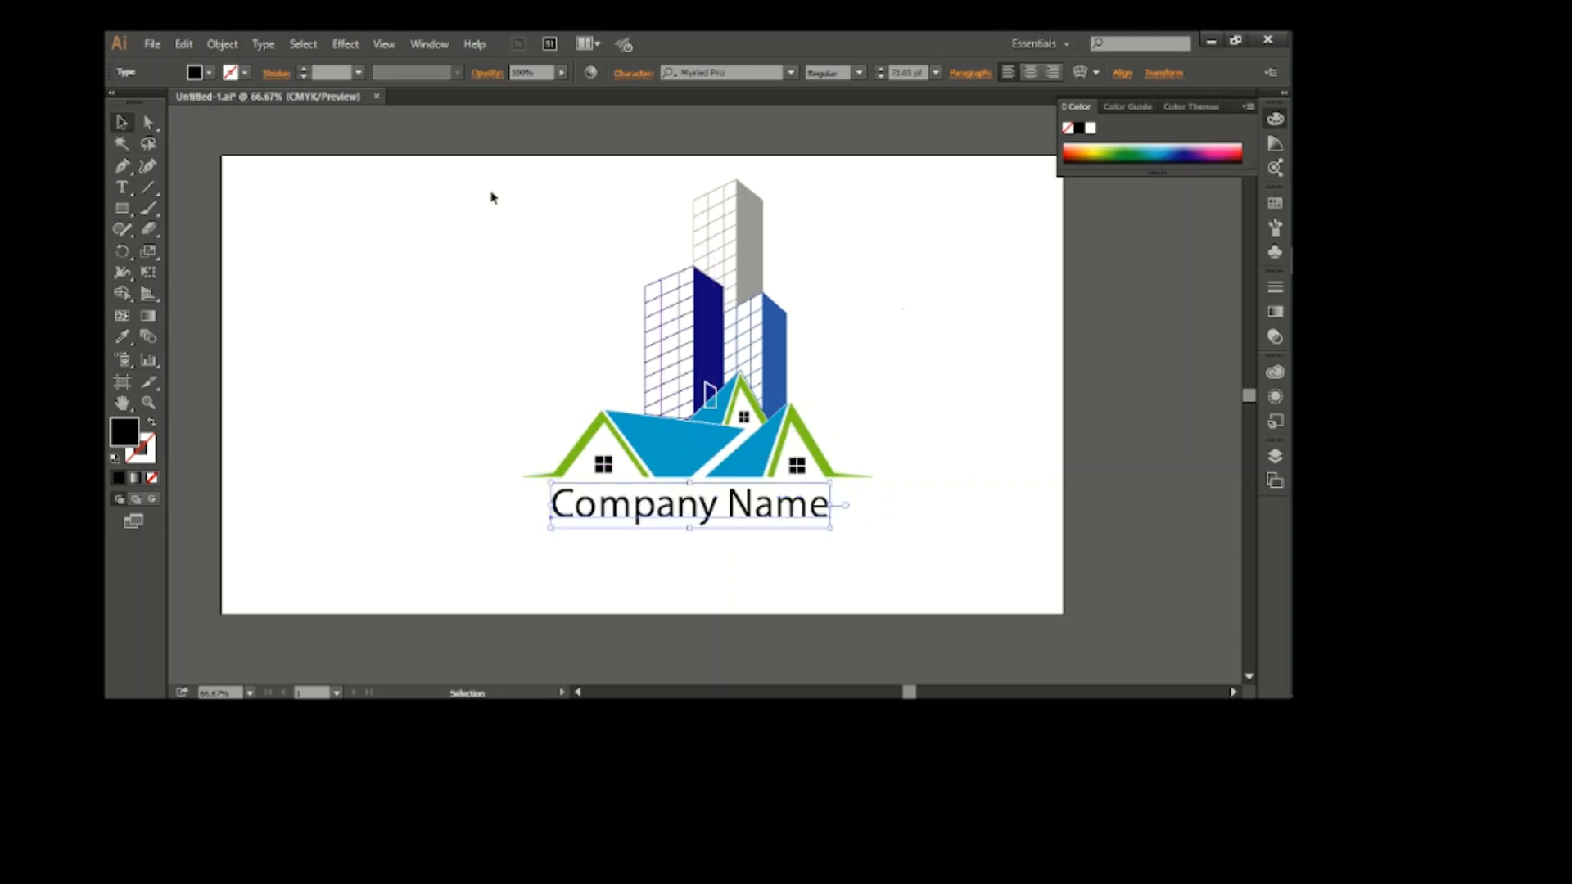
# Set the company name in the Castellar font
pyautogui.click(263, 45)
pyautogui.moveTo(327, 82)
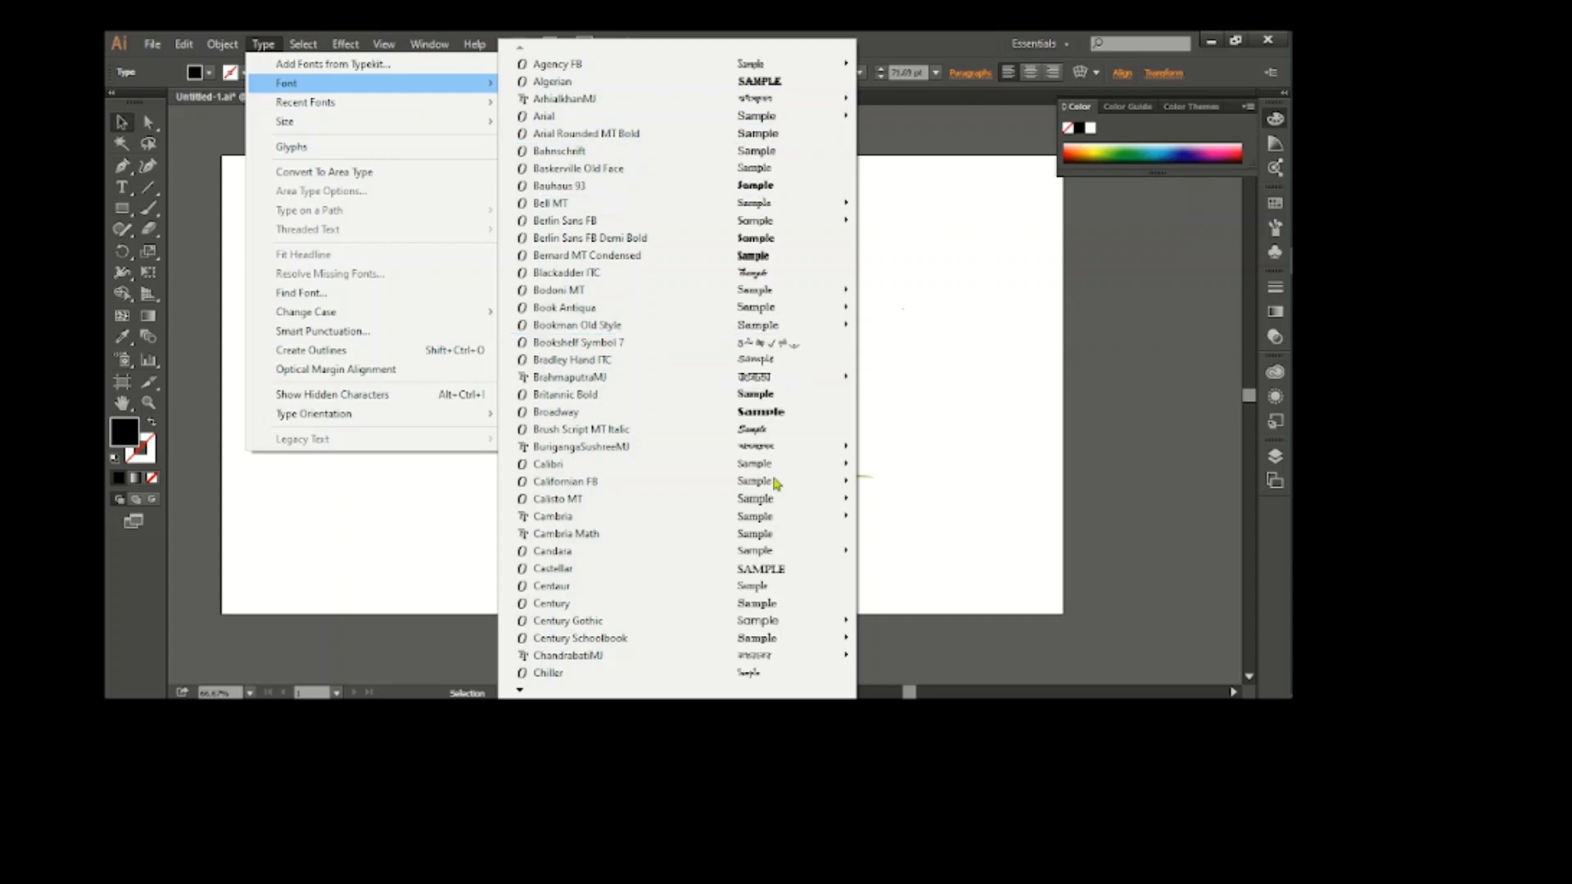
pyautogui.click(781, 570)
# Scale the company name down to about 50 pt and centre it beneath the houses
pyautogui.scroll(1, 819, 541)
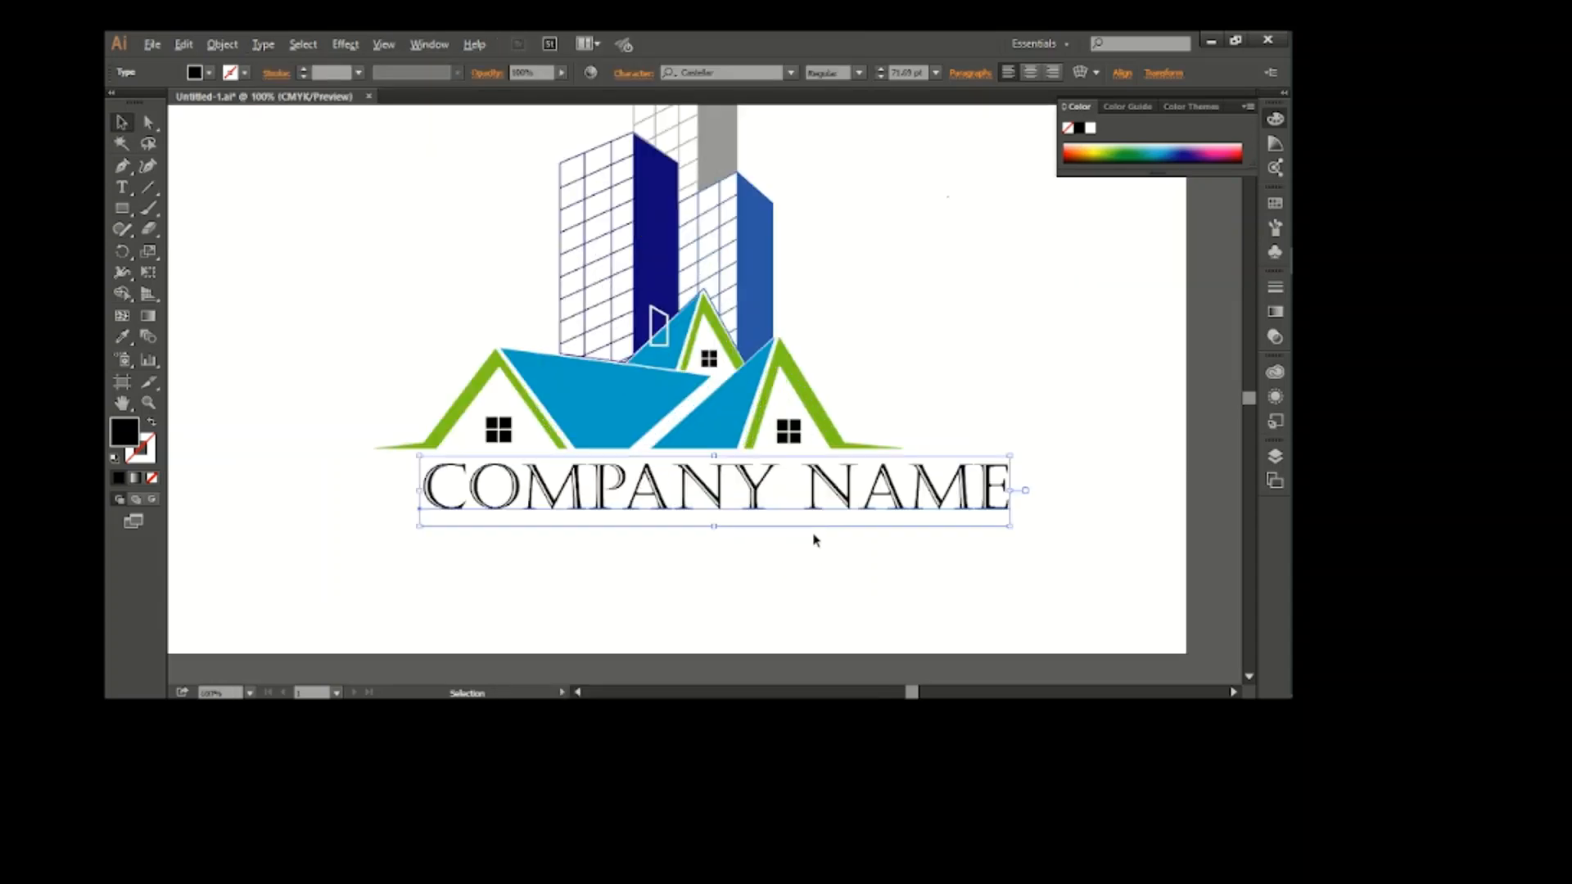
pyautogui.scroll(4, 817, 539)
pyautogui.moveTo(1009, 537); pyautogui.dragTo(807, 571)
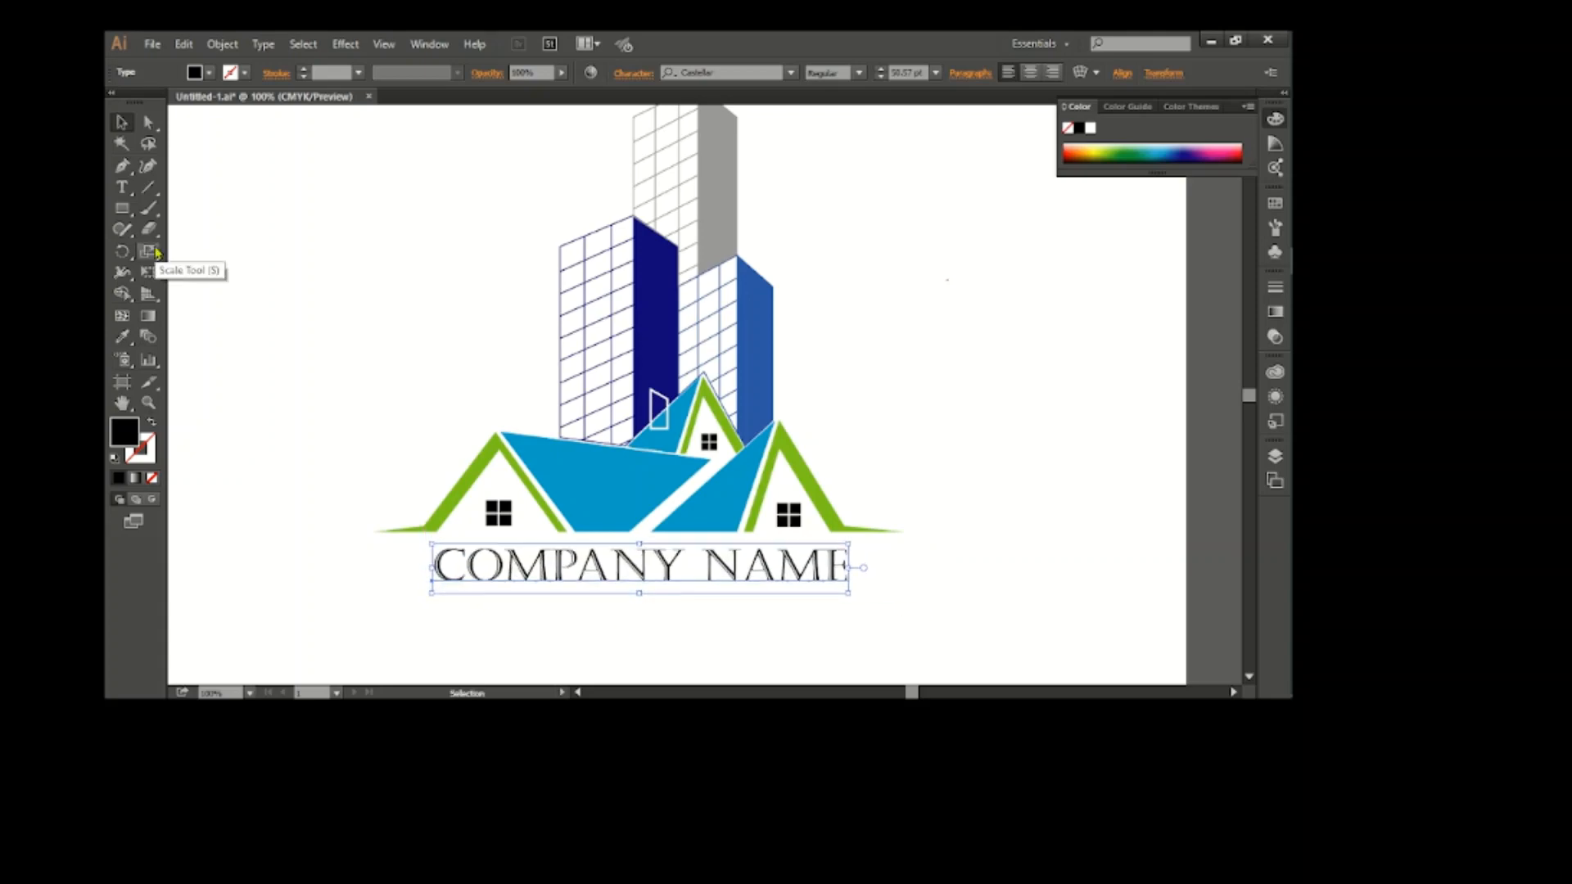
pyautogui.click(929, 590)
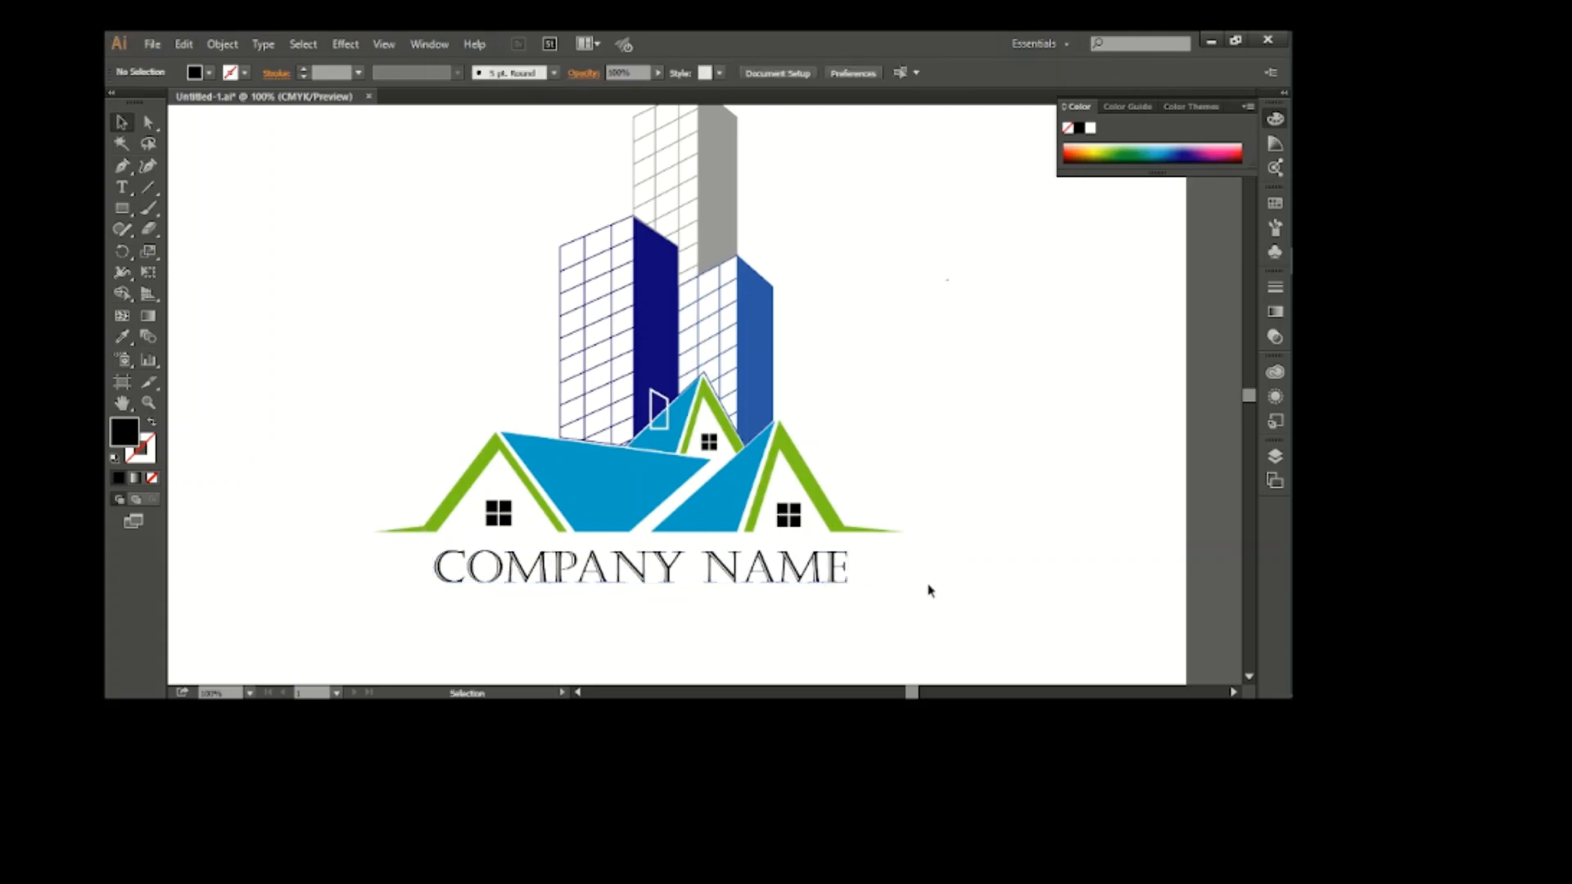
# Try a dark green fill on the company name
pyautogui.click(839, 570)
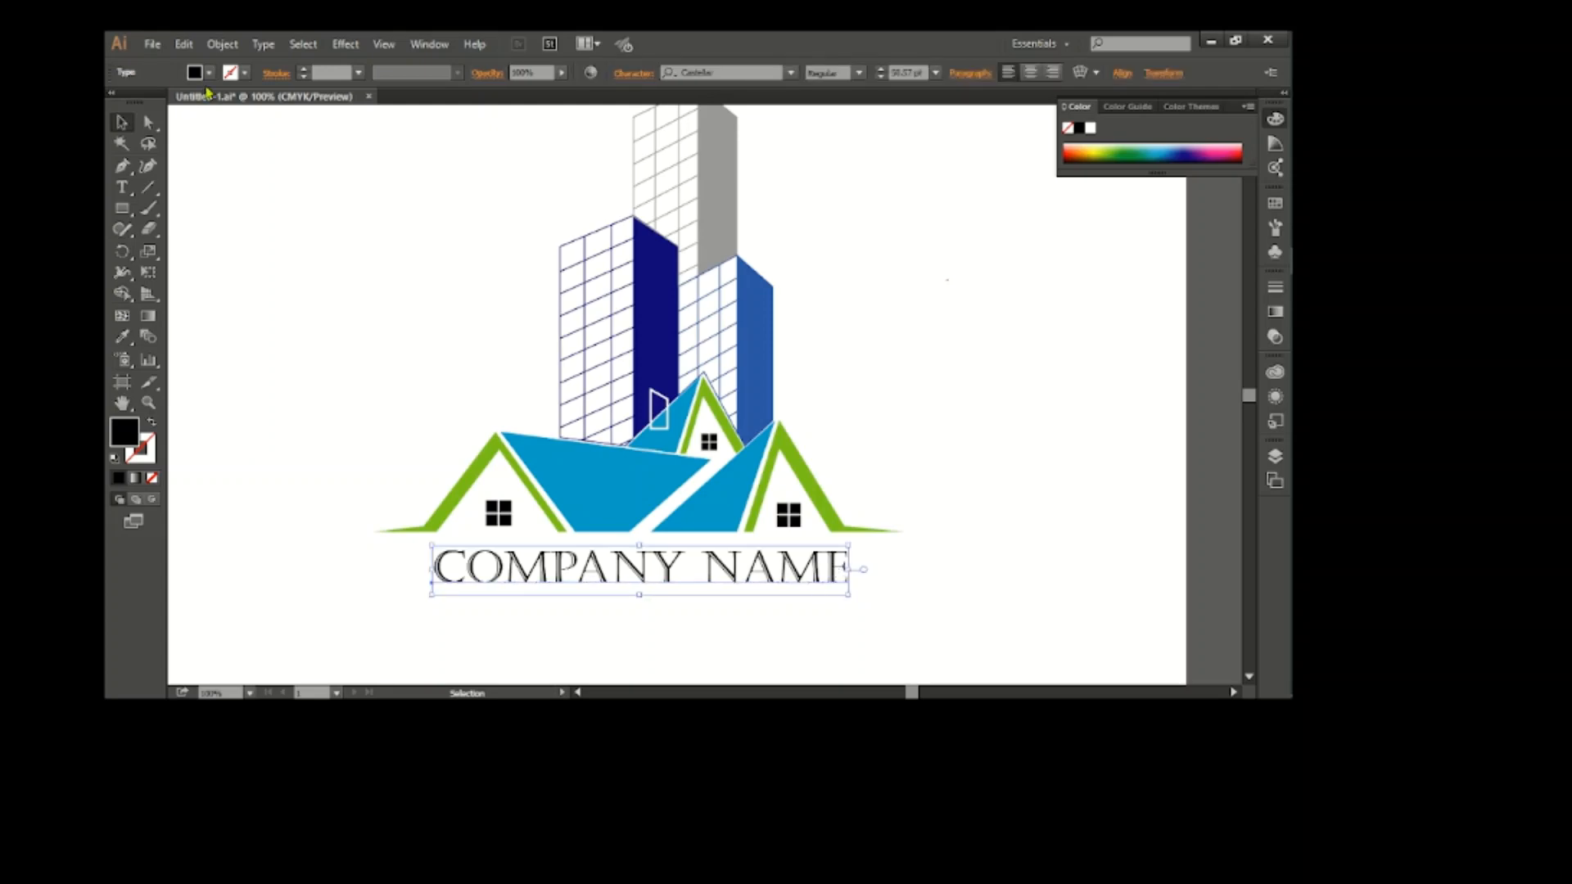
pyautogui.click(209, 72)
pyautogui.click(190, 104)
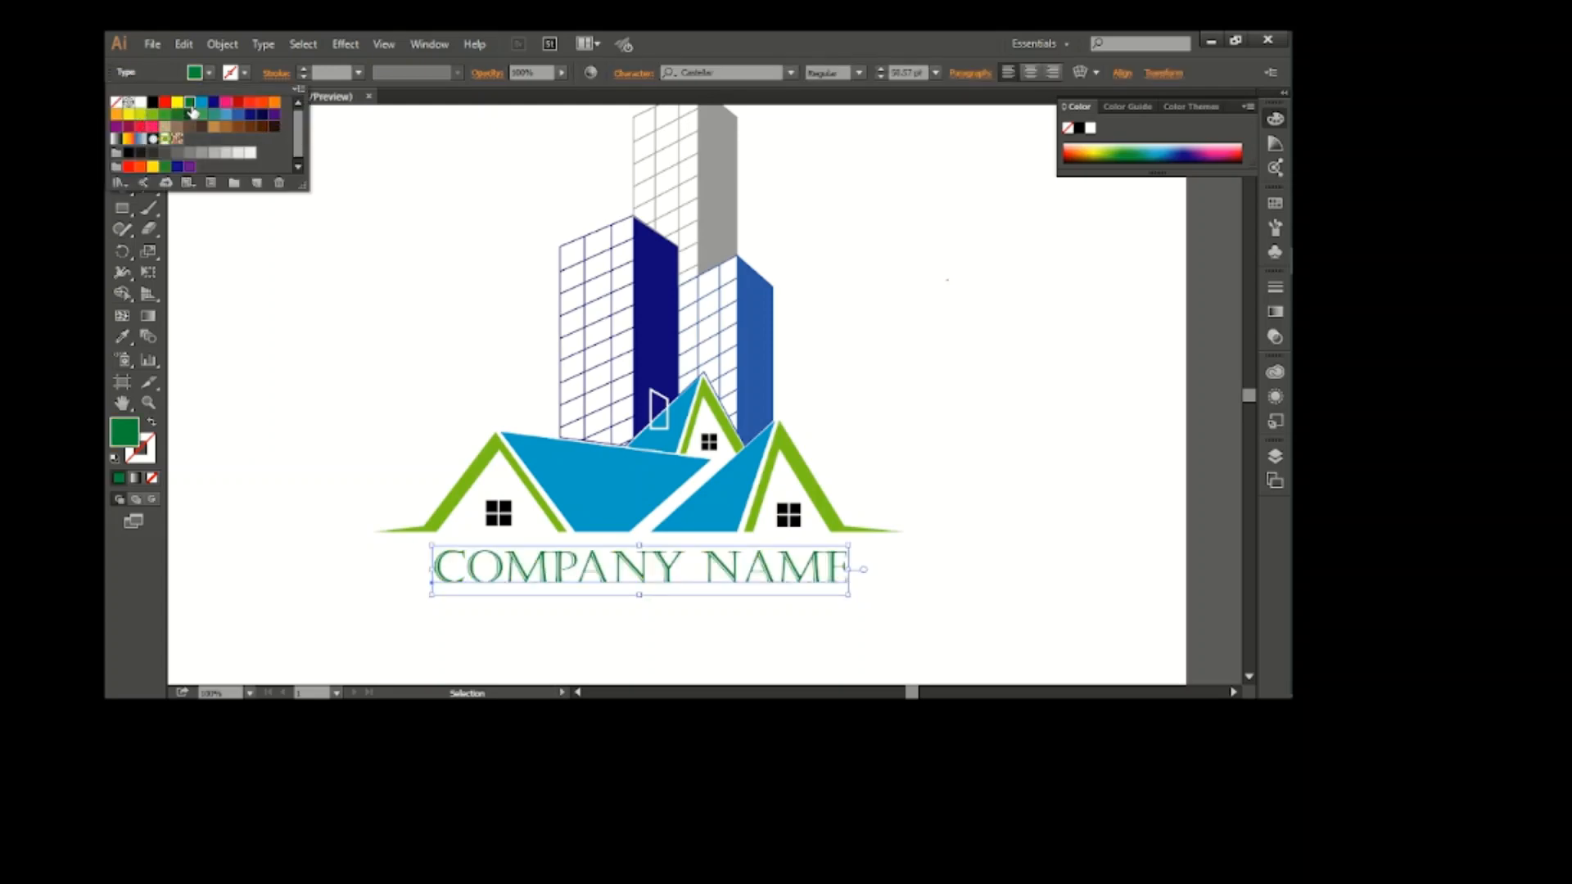
pyautogui.click(375, 306)
pyautogui.hotkey('ctrl', '-')
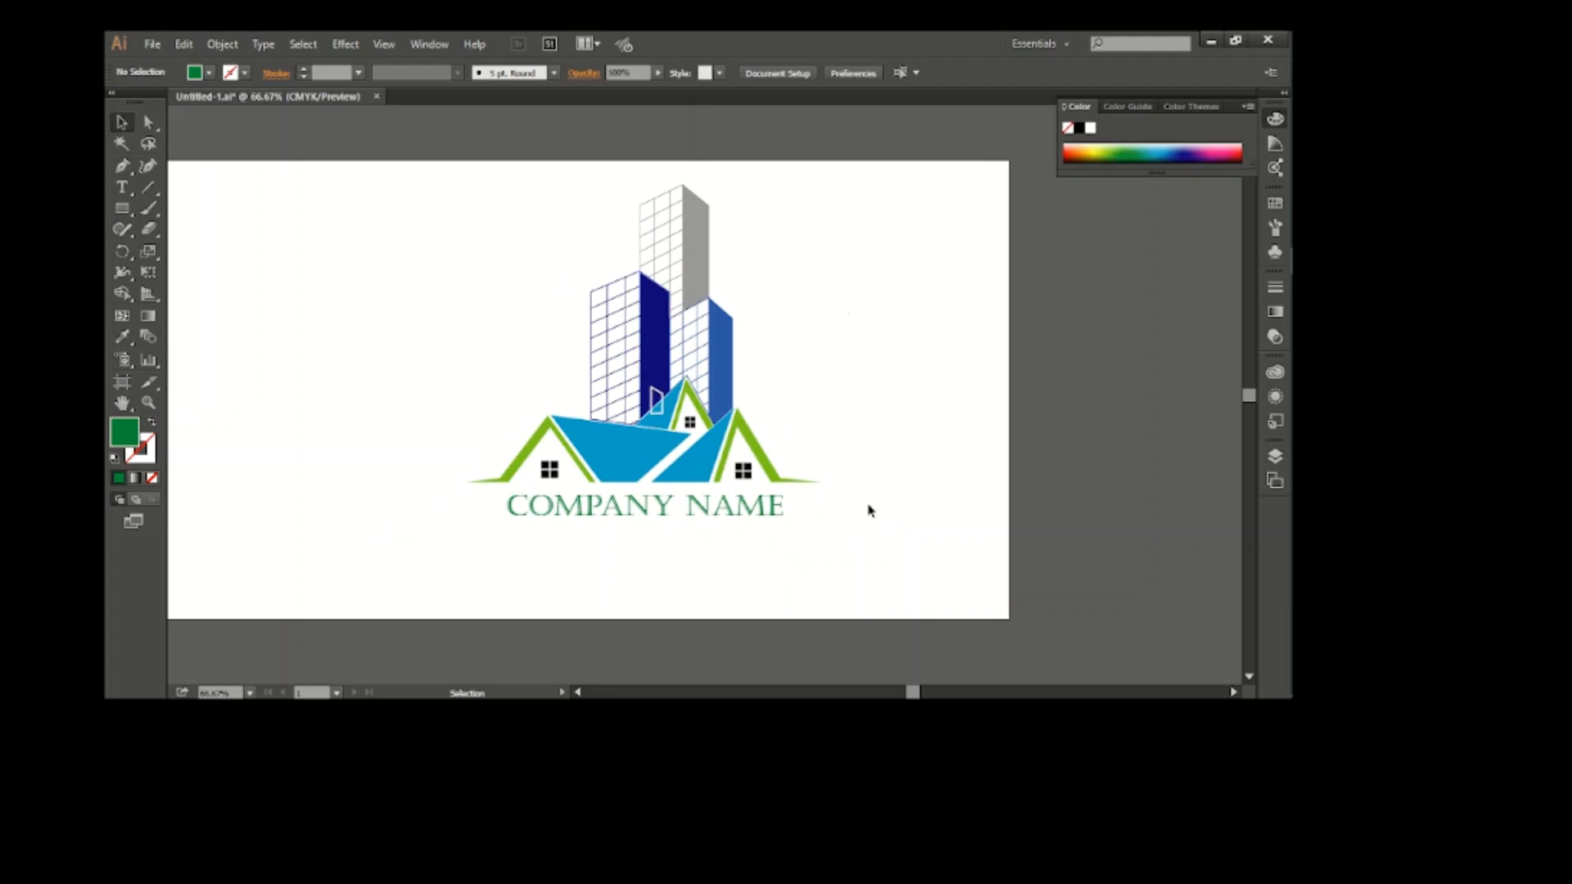
# Fill the company name with the same light blue as the roofs
pyautogui.click(782, 509)
pyautogui.click(209, 72)
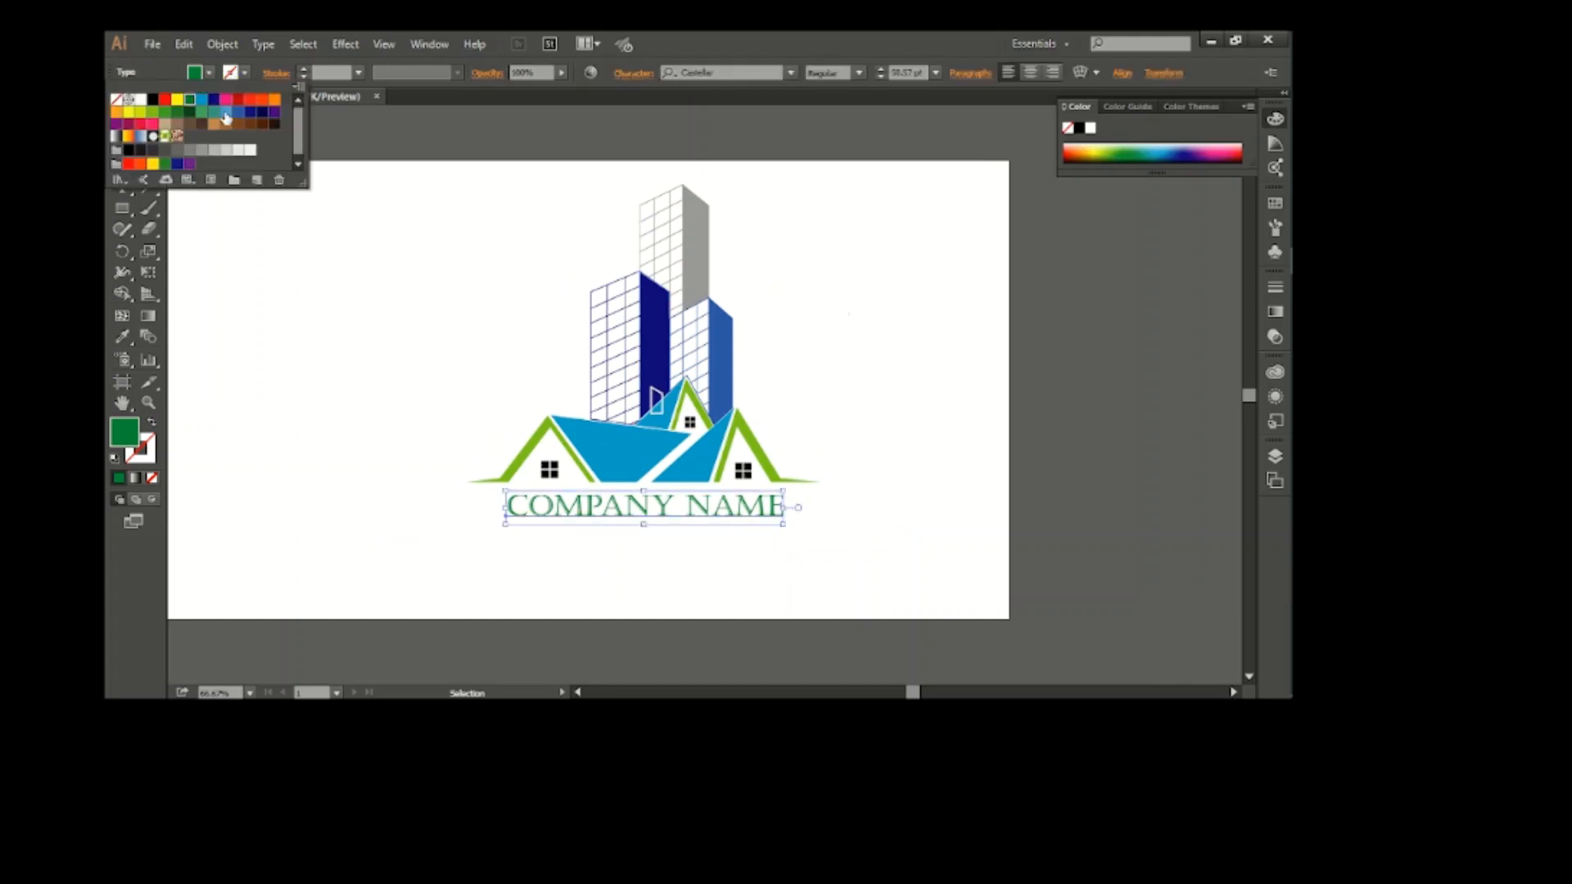
pyautogui.click(226, 118)
pyautogui.click(203, 102)
pyautogui.click(358, 238)
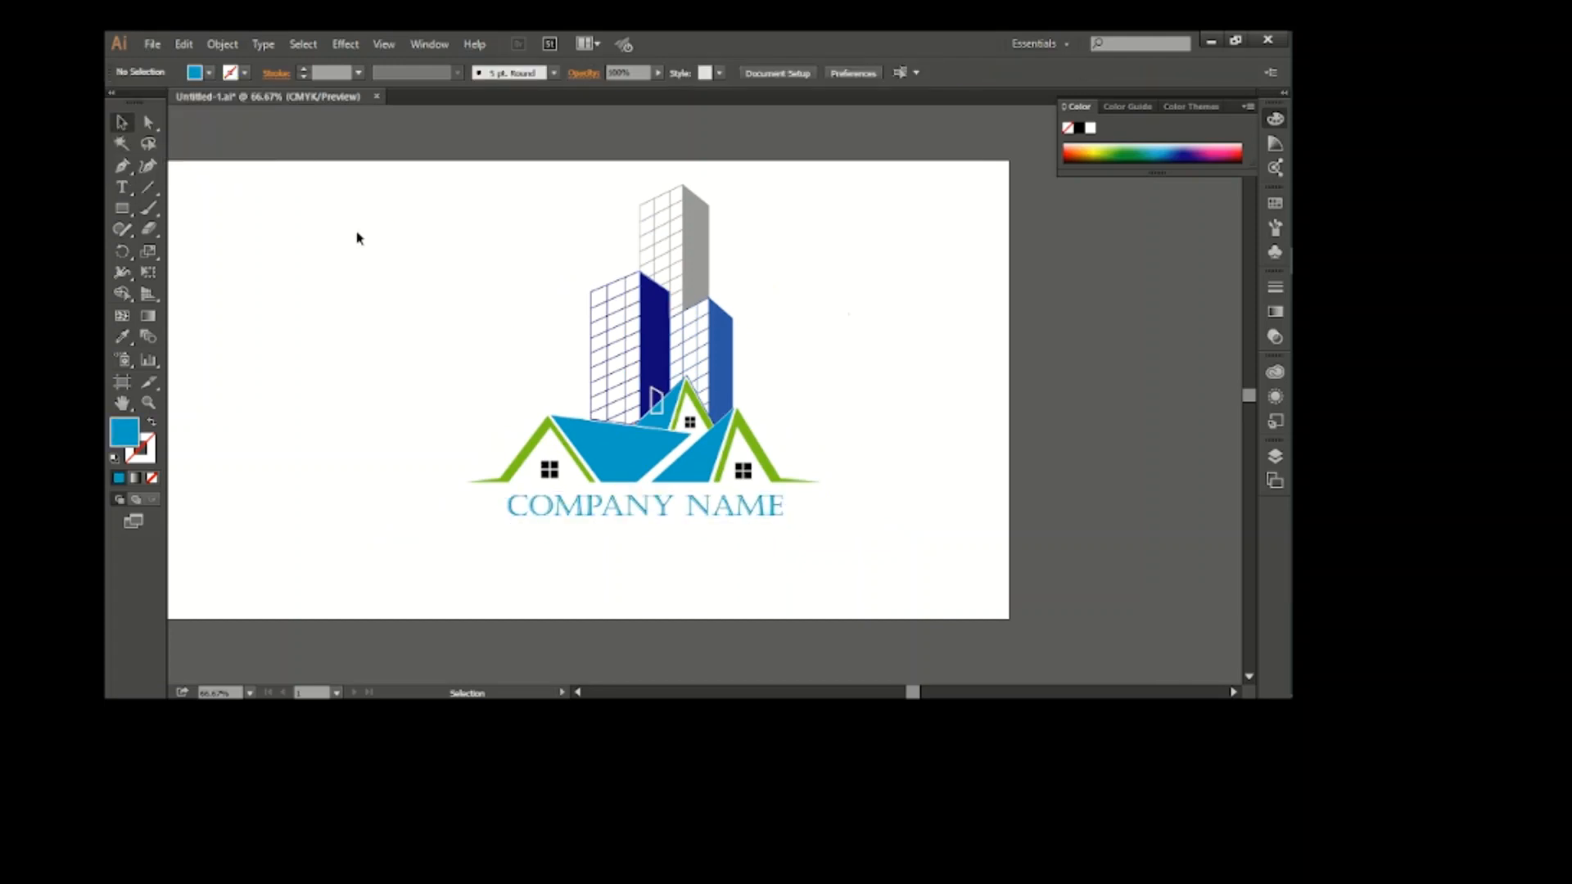